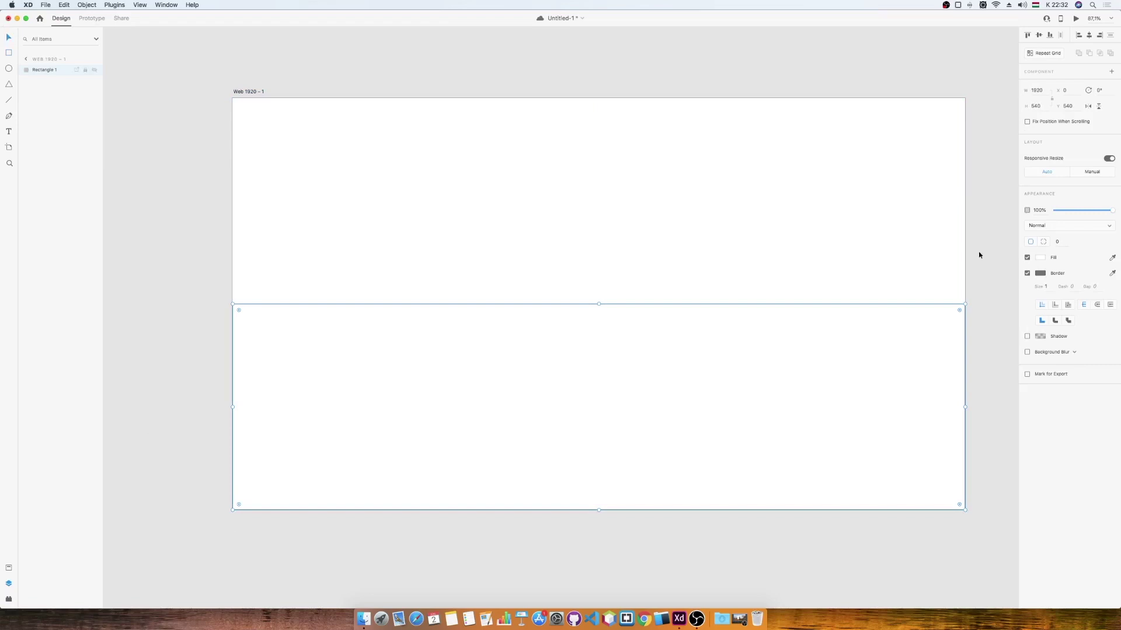
Fill the rectangle covering the artboard's lower half with light gray.
mouse_move(938, 240)
left_mouse_down()
mouse_move(926, 218)
mouse_move(930, 226)
left_mouse_up()
type("efefef")
key("Return")
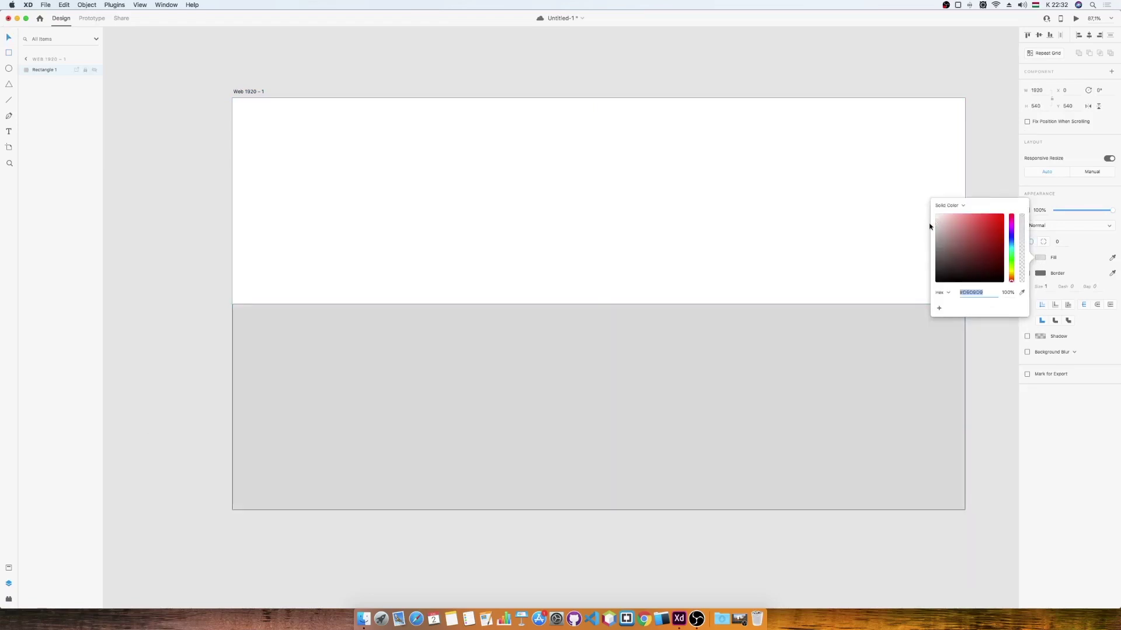
left_click(995, 327)
left_click(954, 326)
Remove the gray rectangle's border and lock the rectangle.
left_click(1027, 273)
right_click(811, 324)
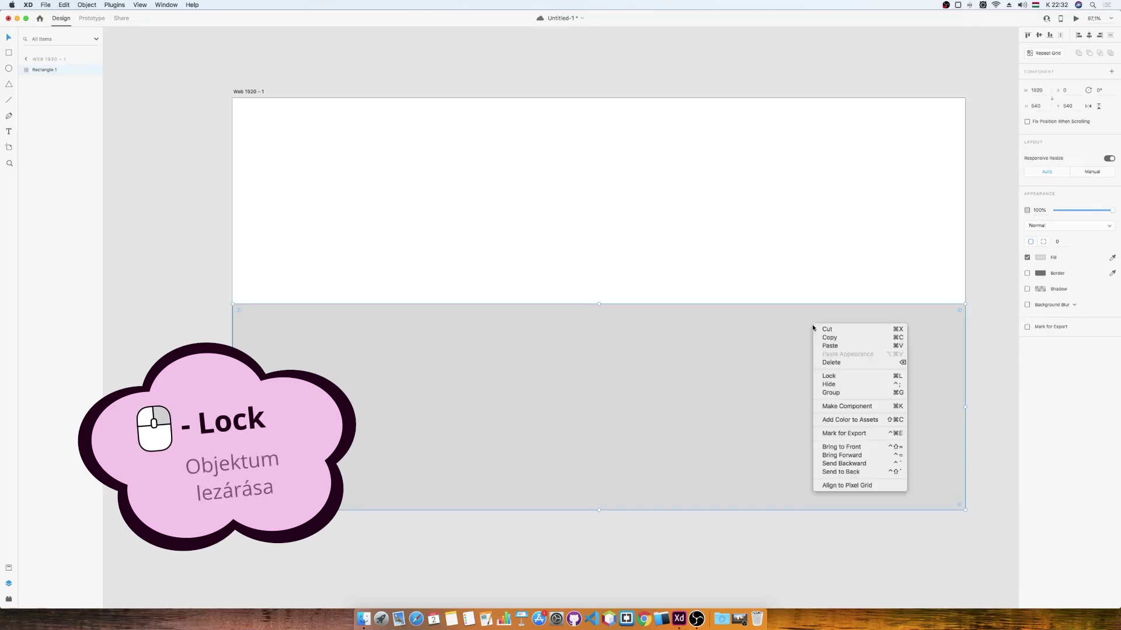
left_click(858, 376)
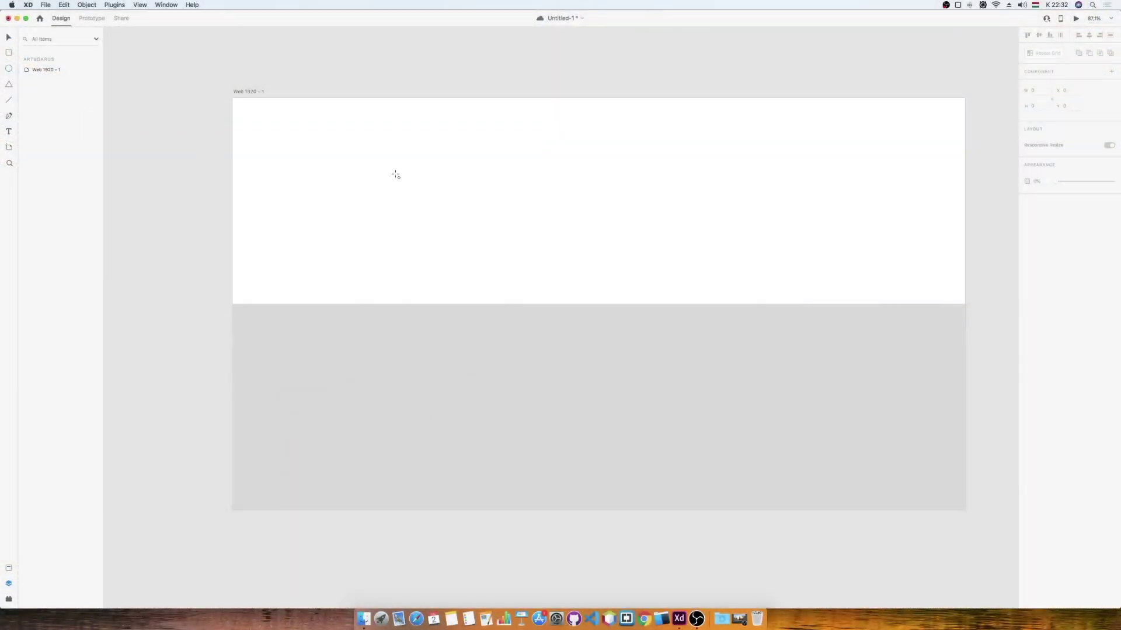
Draw a borderless black circle about 559 px wide and centre it on the artboard.
left_click_drag(396, 175, 642, 389)
left_click_drag(509, 246, 603, 272)
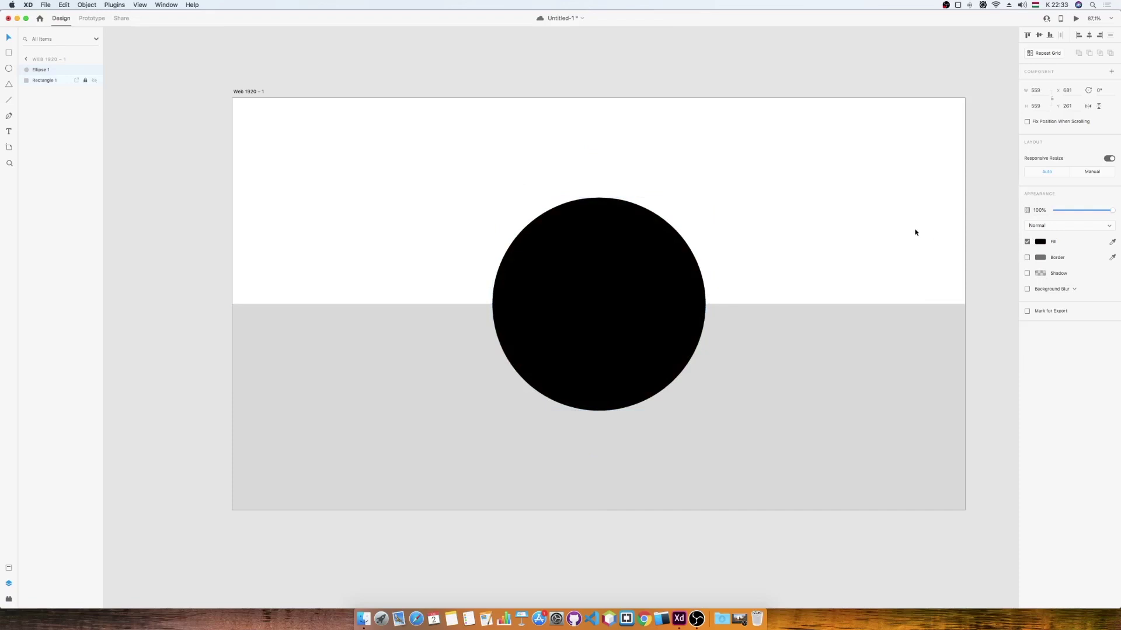
left_click(914, 232)
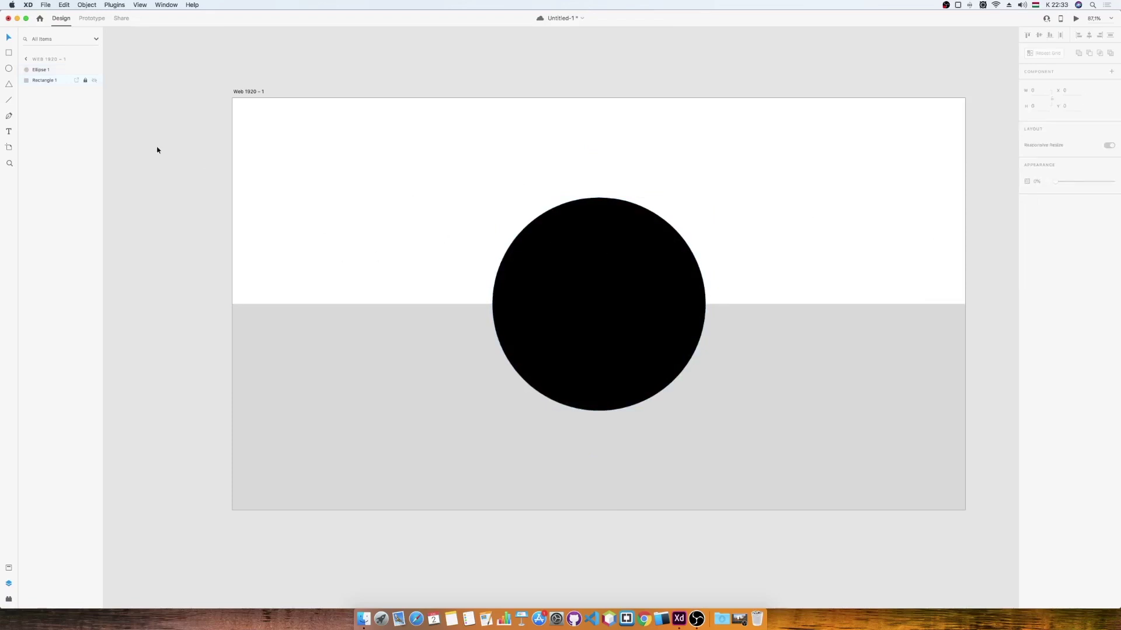
Draw a square about 121 px wide atop the black circle and move its upper-right corner inward to slant that side.
left_click_drag(577, 161, 616, 198)
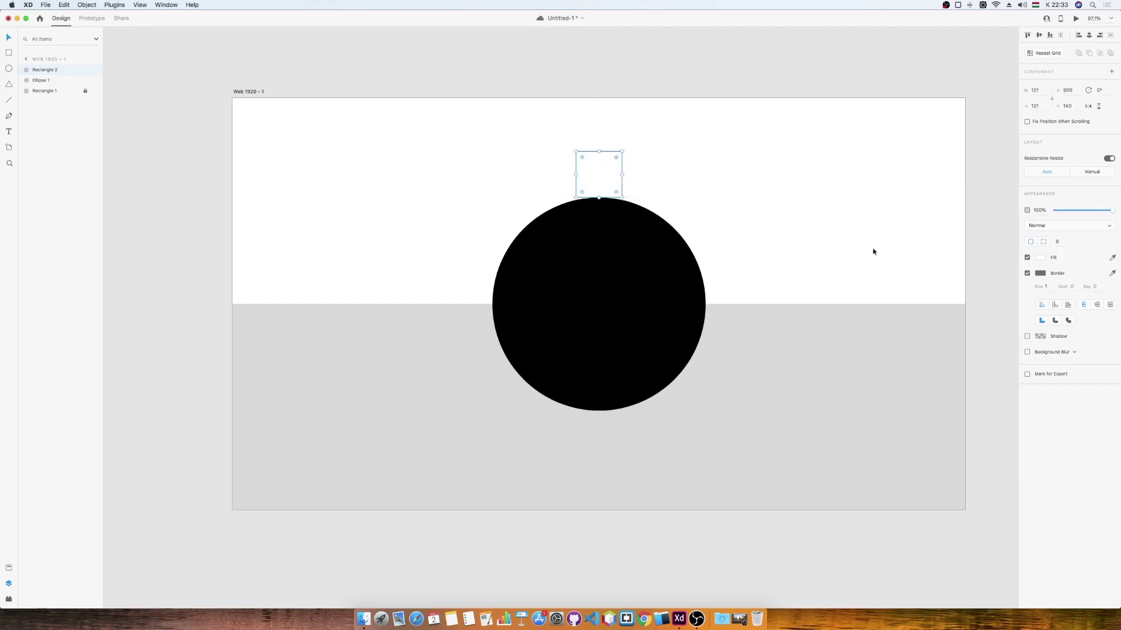
double_click(616, 167)
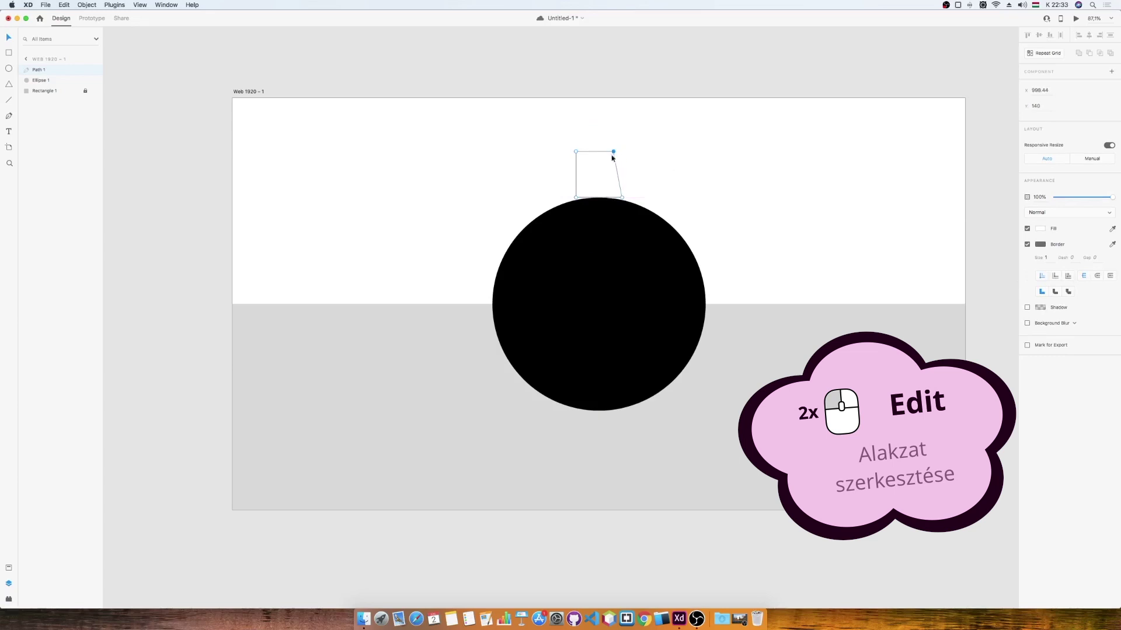
key("Escape")
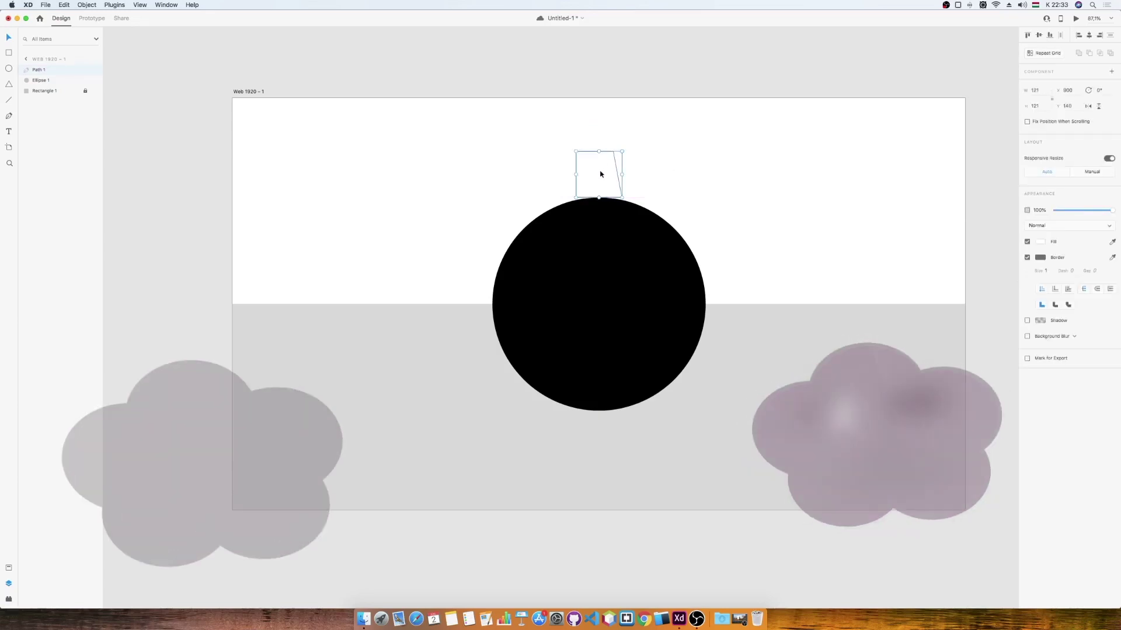
Unite the slanted shape with a horizontally mirrored copy into one trapezoid and centre it at the circle's top edge.
left_click_drag(600, 174, 660, 173)
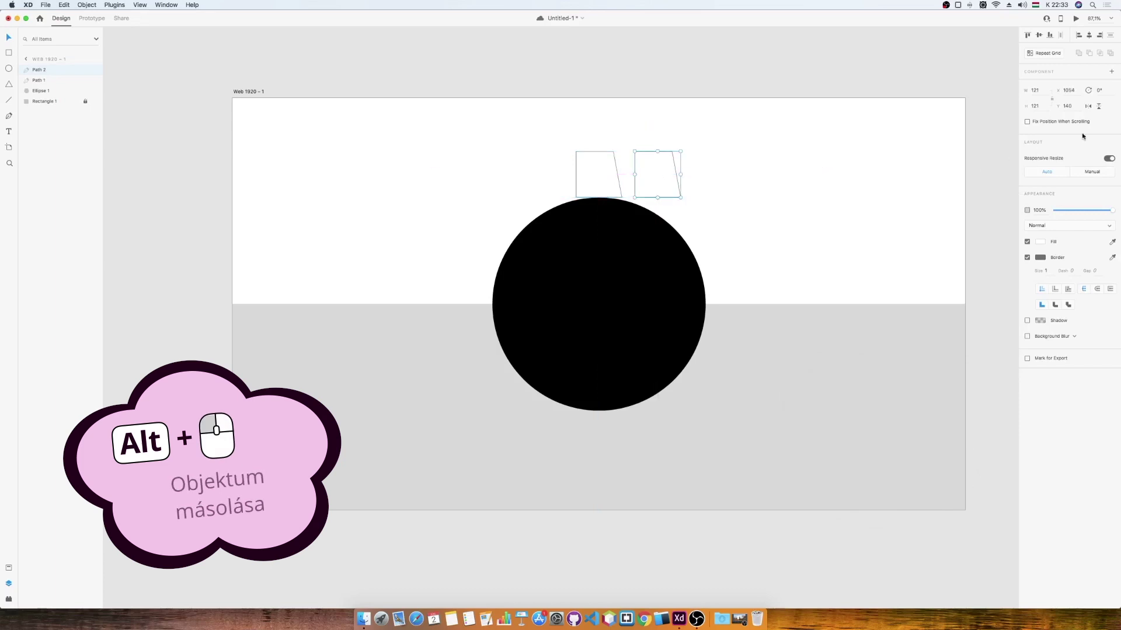
left_click(1087, 106)
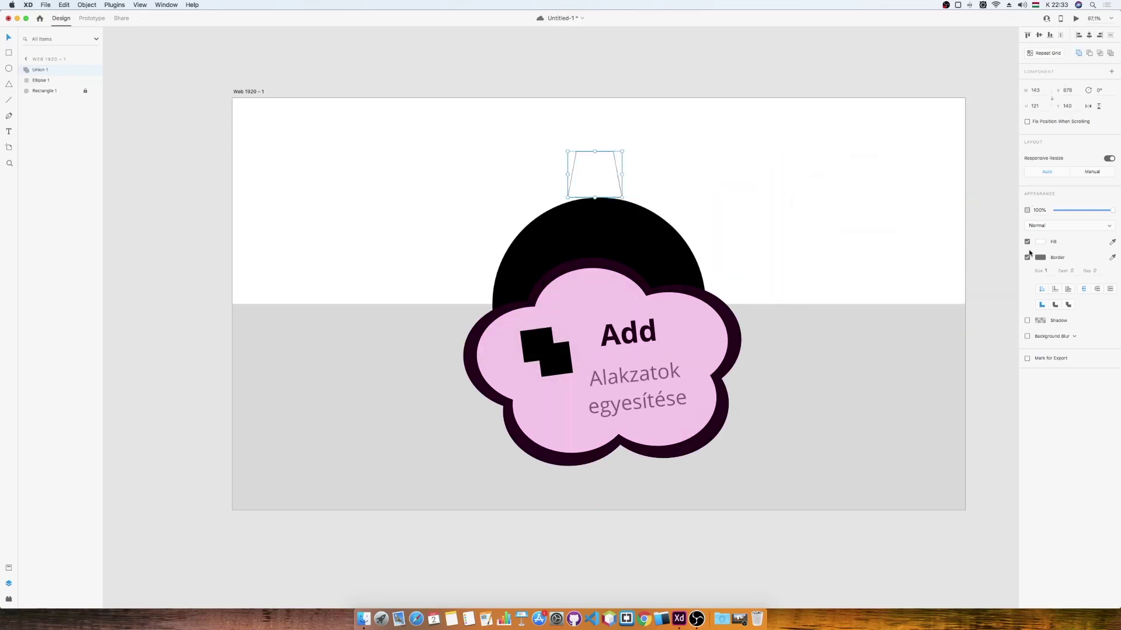
left_click_drag(609, 174, 609, 178)
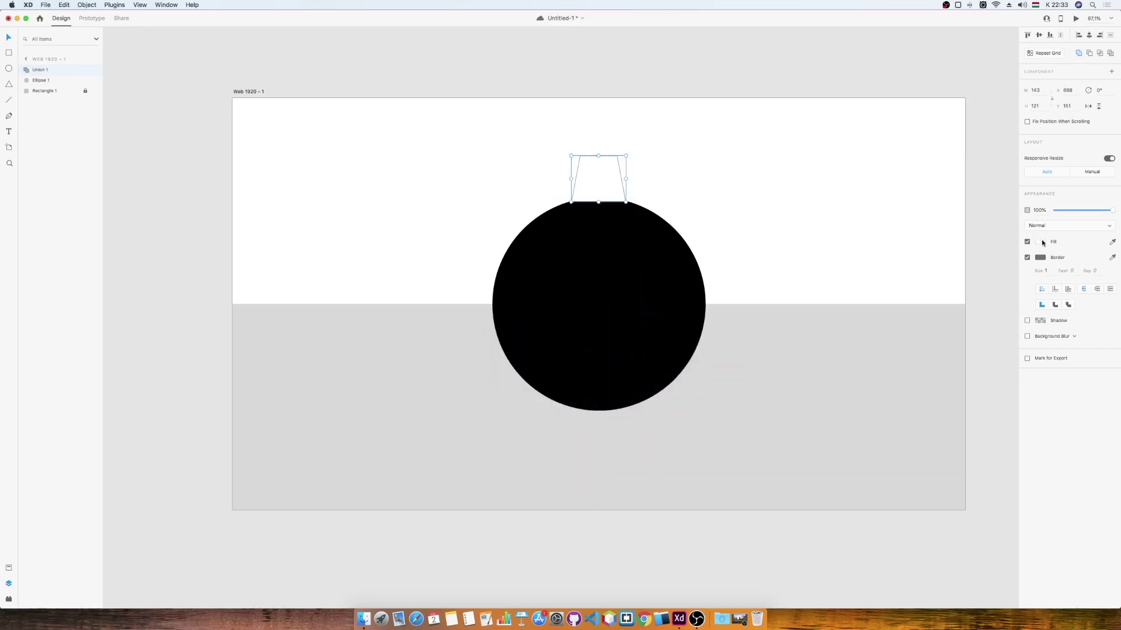
Fill the trapezoid tooth with medium gray.
left_click(1039, 242)
left_click(926, 296)
left_click(1051, 352)
left_click(1040, 244)
left_click_drag(954, 234, 935, 230)
left_click(811, 210)
left_click(604, 187)
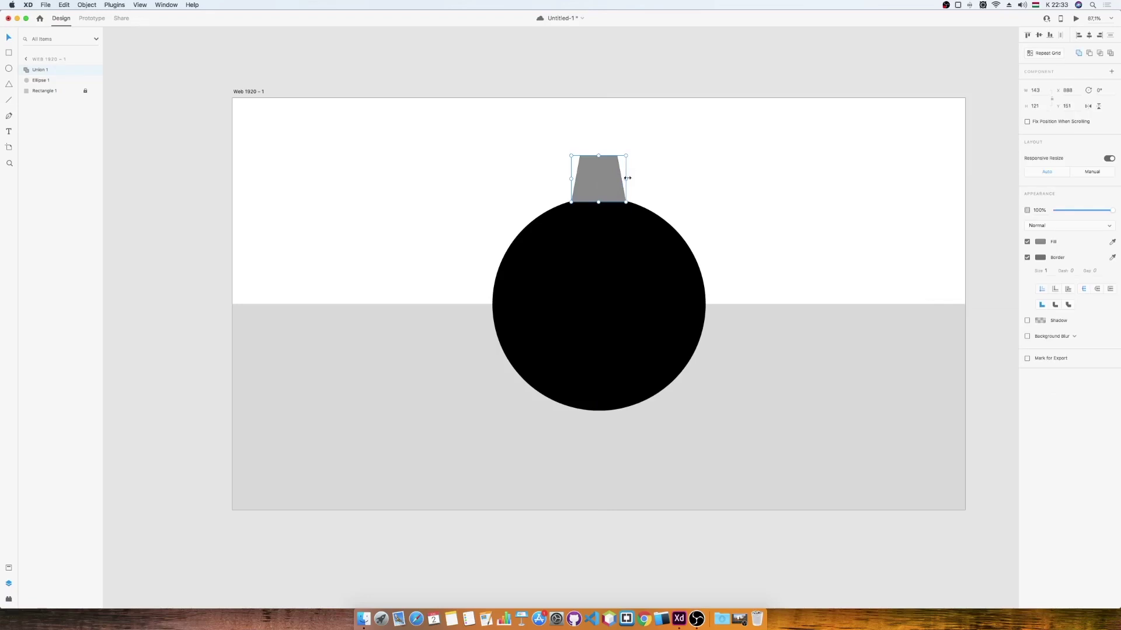
Resize the gray tooth to about 163 × 96 px, keeping it centred on the circle's top edge.
left_click_drag(631, 180, 614, 181)
left_click(667, 188)
left_click(597, 158)
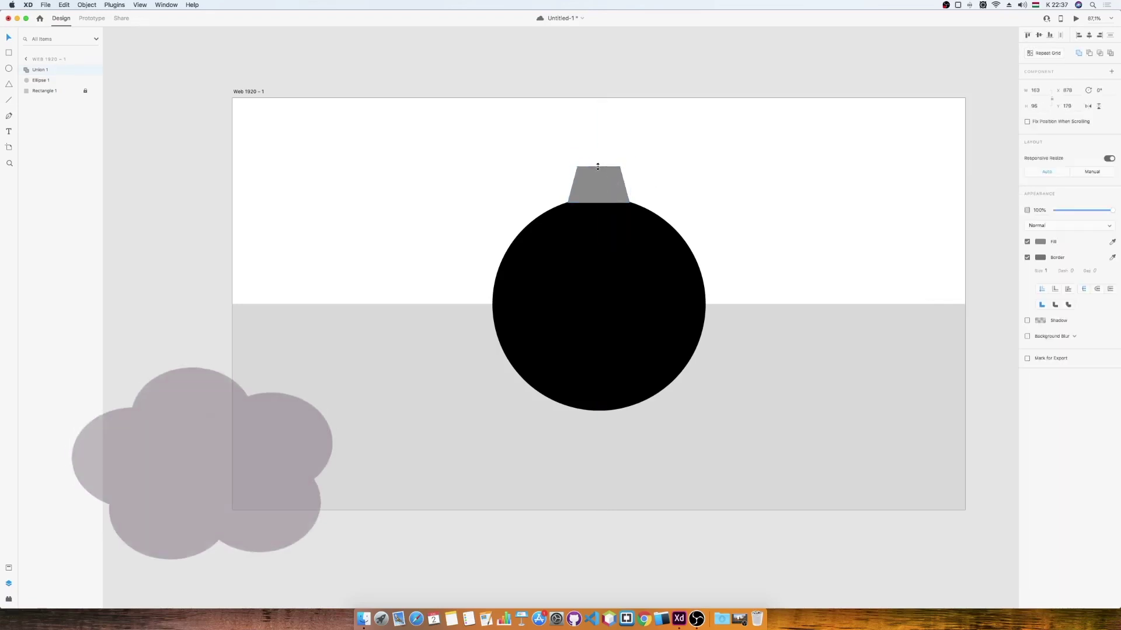
Copy the tooth to the circle's bottom edge and flip the copy vertically.
left_click_drag(601, 178, 596, 417)
left_click(1098, 106)
left_click(660, 429)
Duplicate the top and bottom teeth and rotate the copies 90° to the circle's left and right sides.
left_click(604, 417)
left_click(653, 420)
left_click(608, 419)
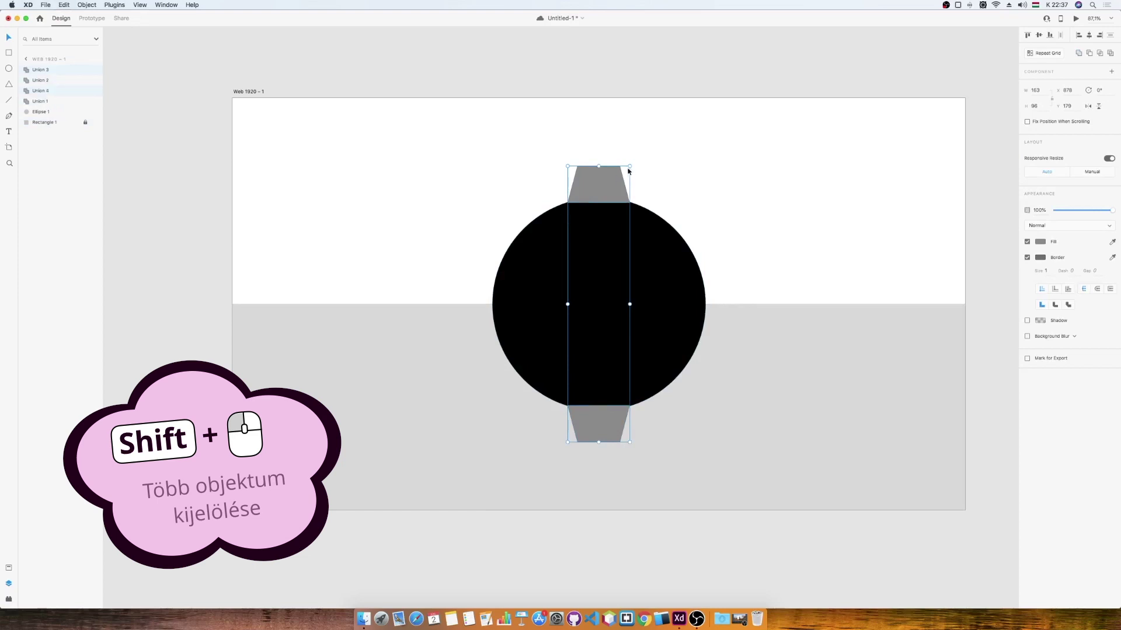
key("ctrl+d")
left_click_drag(633, 165, 740, 293)
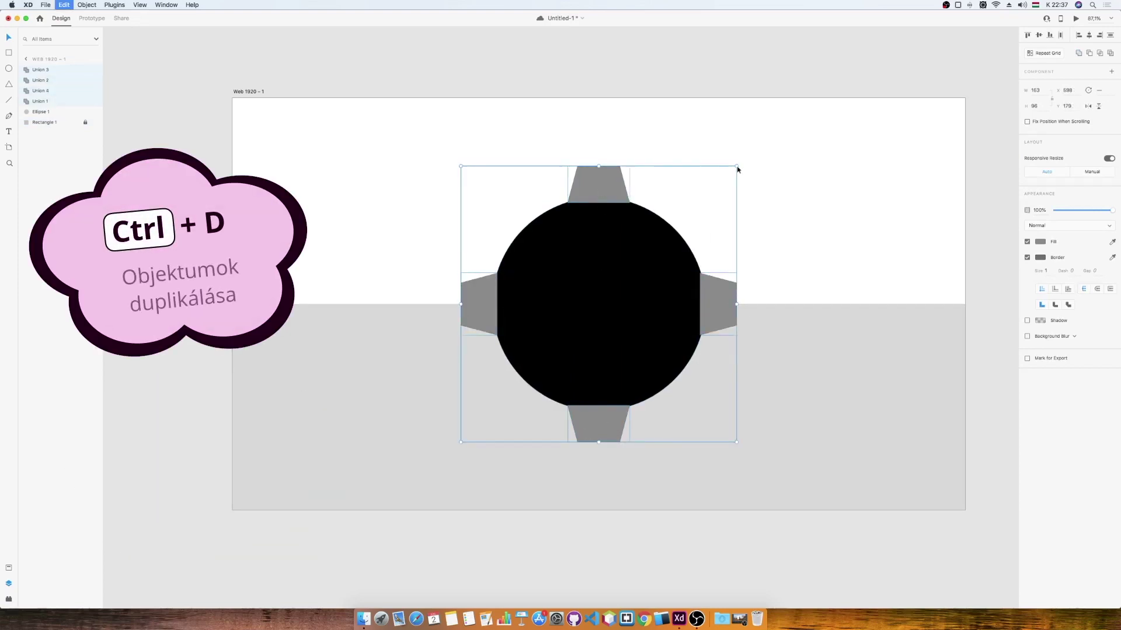
Duplicate the four teeth and rotate the copies 45° to fill the diagonal gaps around the circle.
key("ctrl+d")
left_click_drag(744, 167, 819, 283)
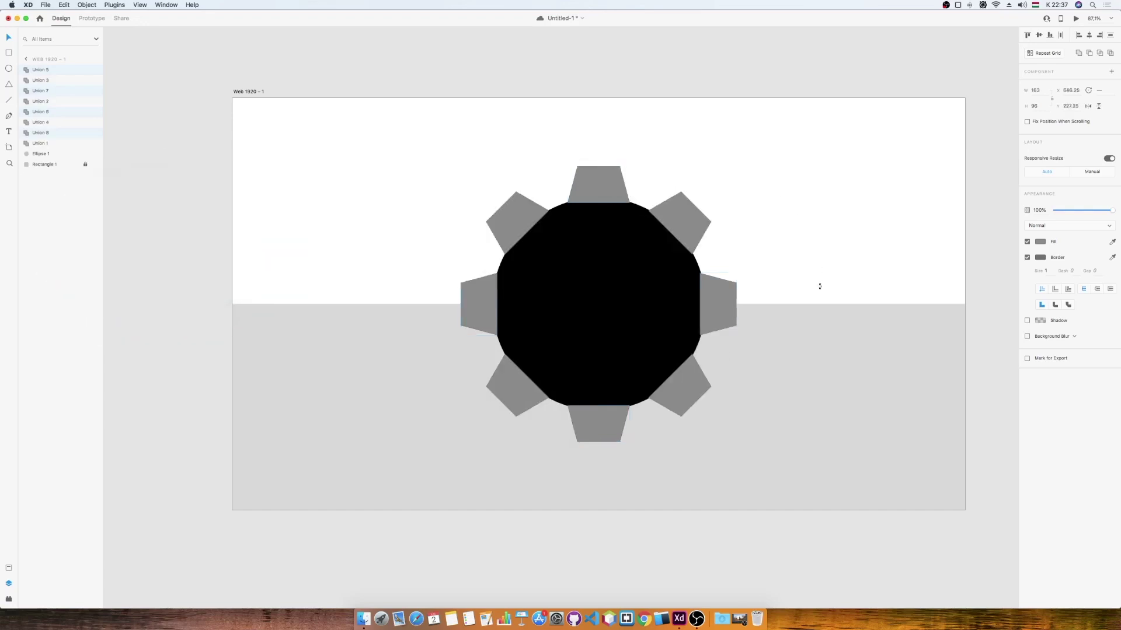
left_click(800, 210)
Remove the border from all eight teeth and fill them with black.
left_click(590, 424)
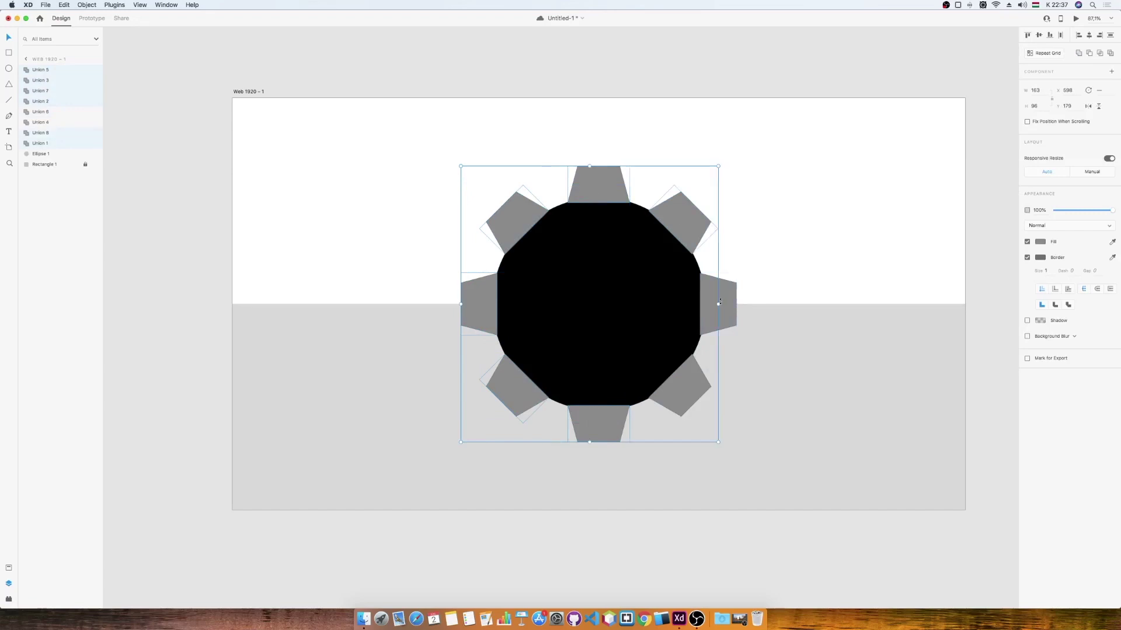
left_click(724, 323, "shift")
left_click(684, 376, "shift")
left_click(1027, 258)
left_click(1040, 242)
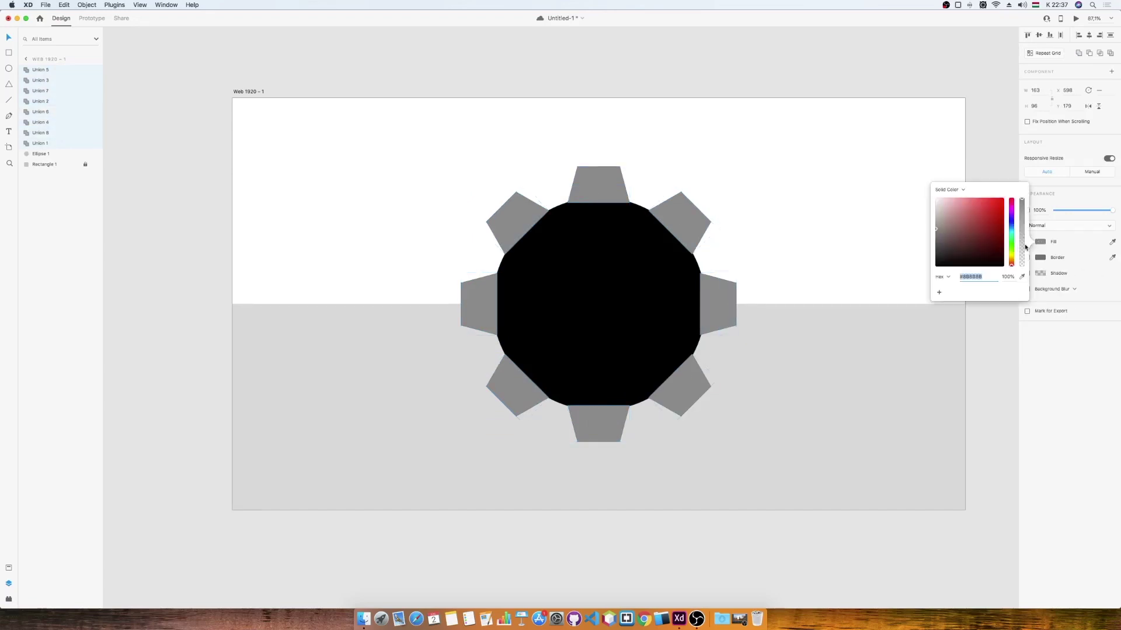
left_click_drag(963, 253, 928, 271)
left_click(815, 244)
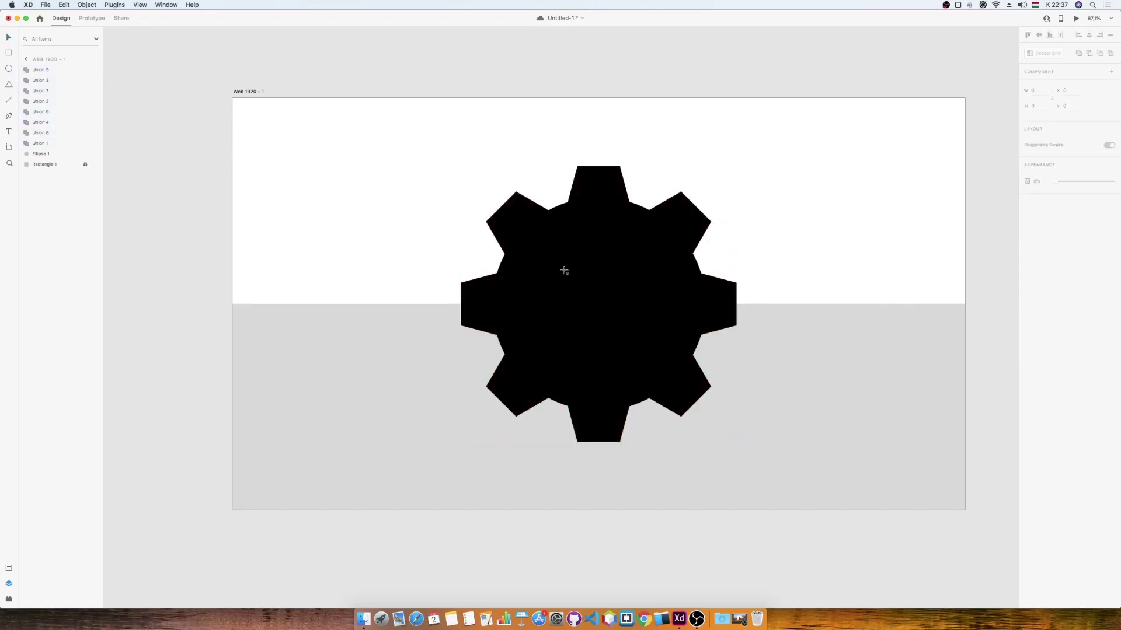
Draw a white circle about 259 px wide in the centre of the gear.
left_click_drag(564, 270, 654, 361)
left_click_drag(600, 321, 586, 306)
left_click(814, 227)
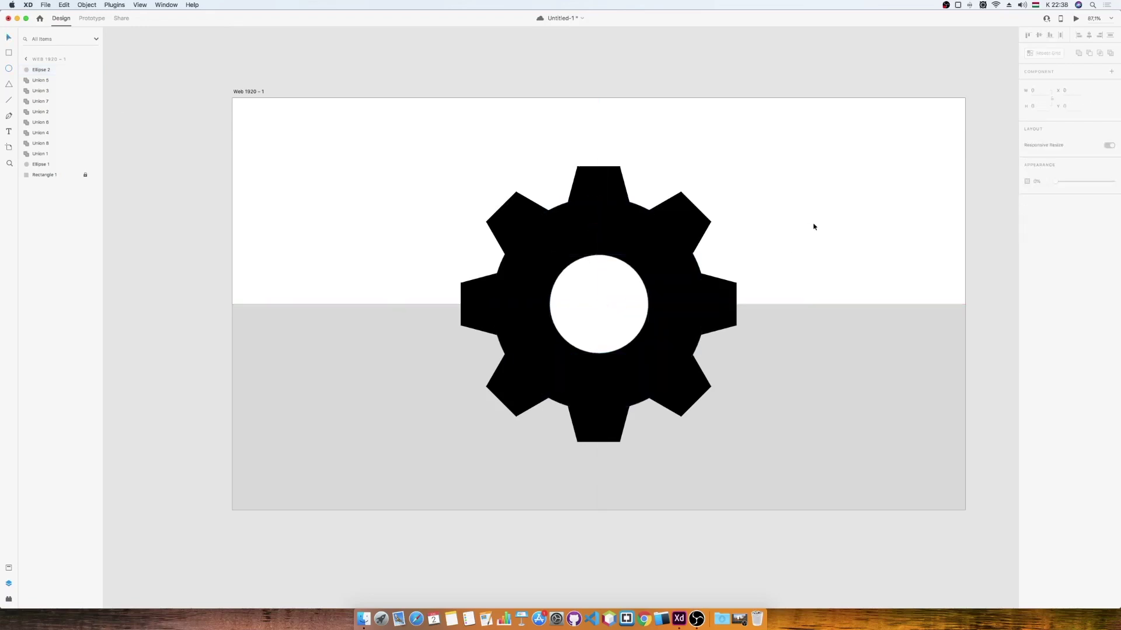
Unite the eight teeth and the large black circle into one gear shape with the Add operation.
left_click(605, 289)
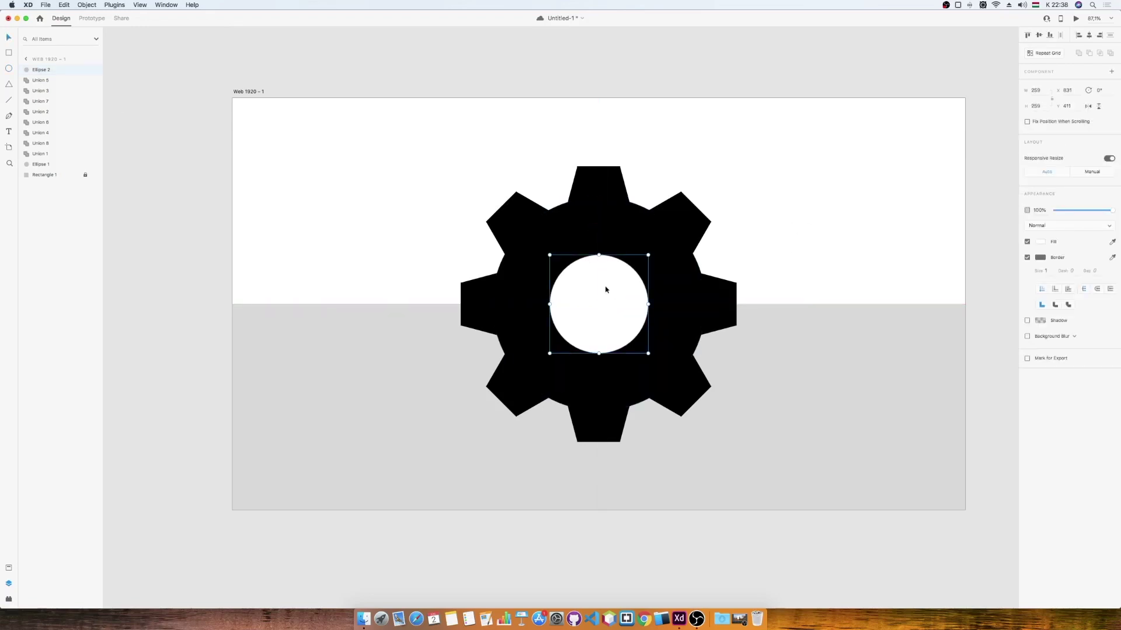
left_click(650, 208)
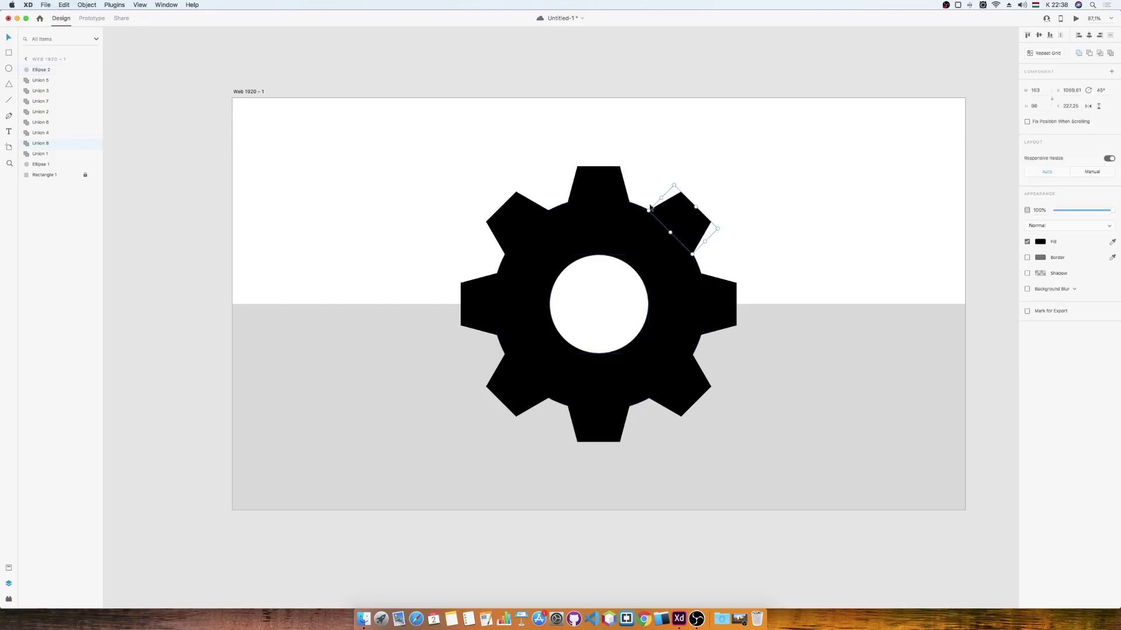
left_click(527, 213, "shift")
left_click(480, 303, "shift")
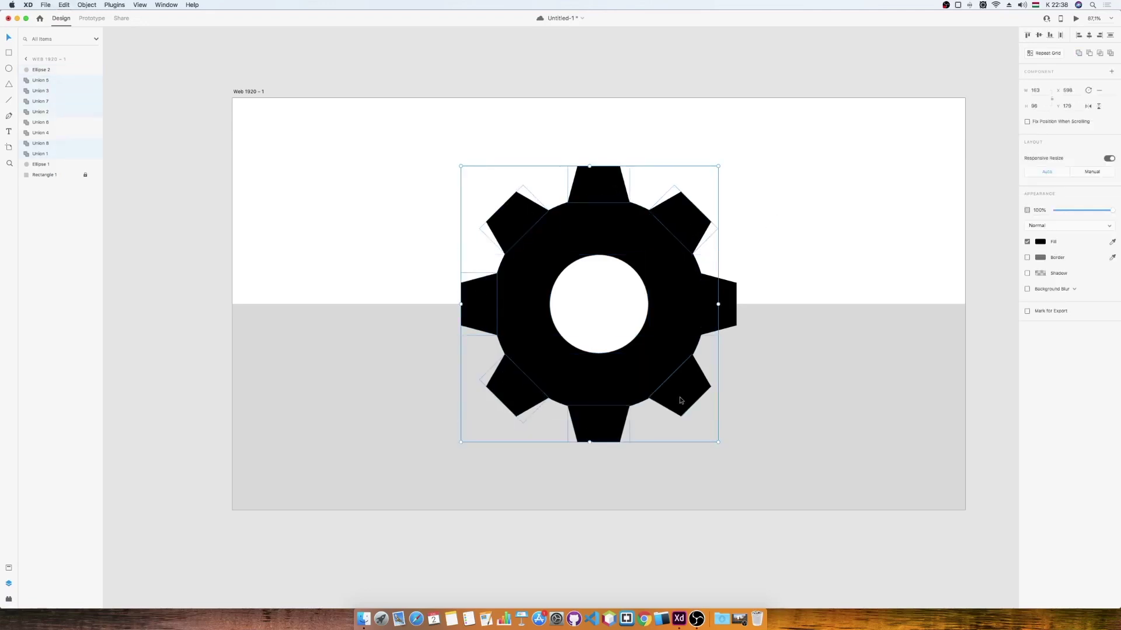
left_click(669, 324, "shift")
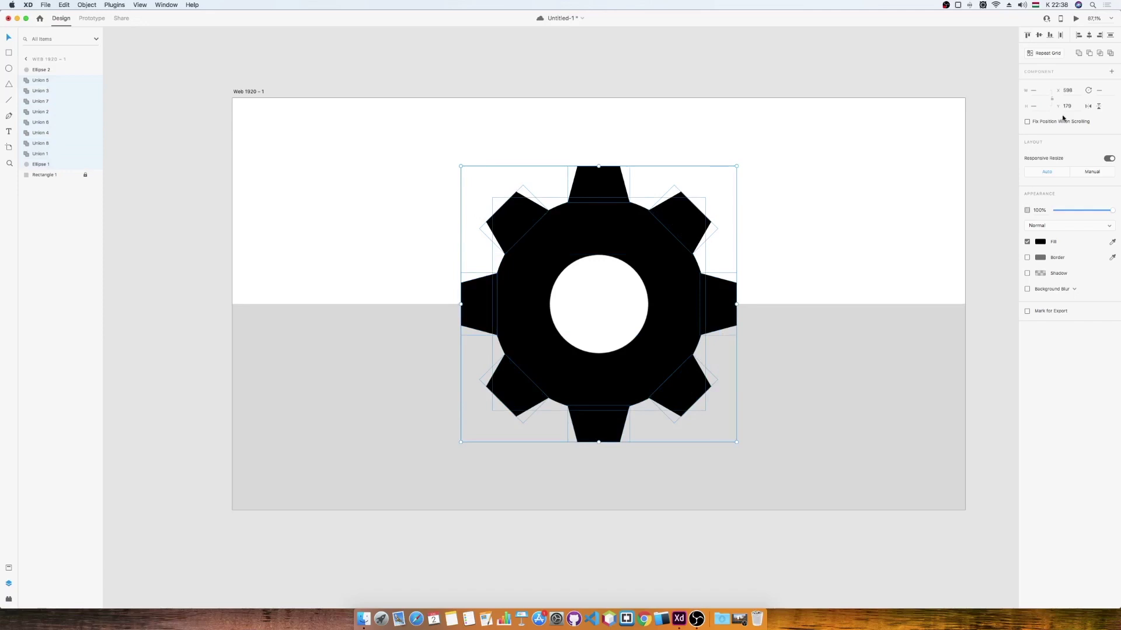
left_click(1079, 53)
left_click(833, 212)
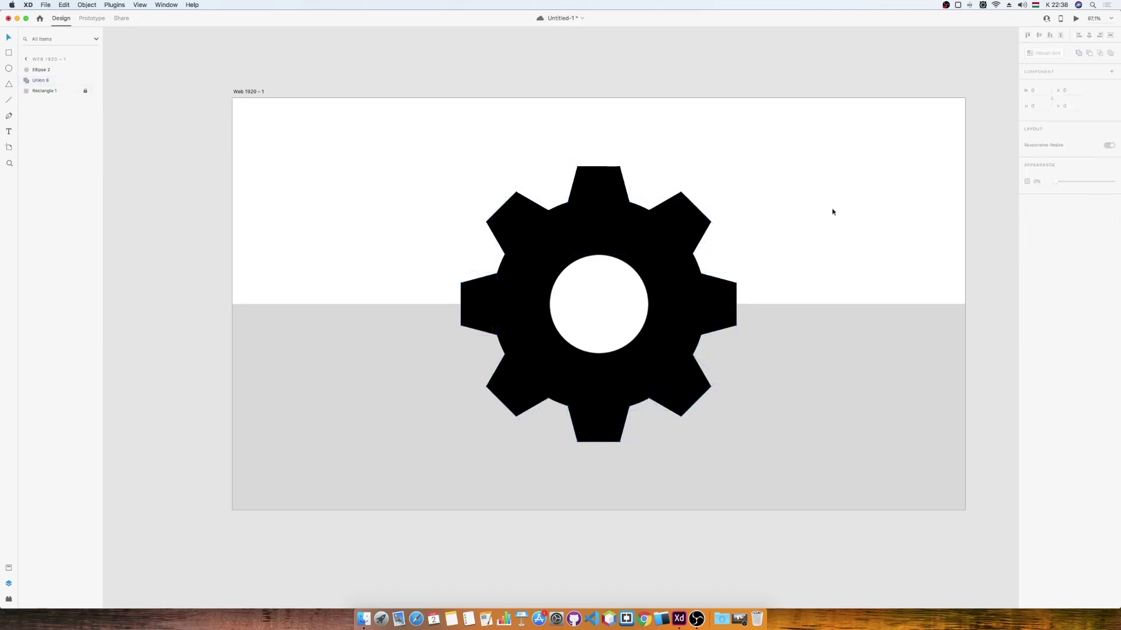
Shrink the white inner circle to about 230 px and align it to the gear's centre horizontally and vertically.
left_click(612, 300)
left_click_drag(648, 255, 638, 267)
left_click(673, 263, "shift")
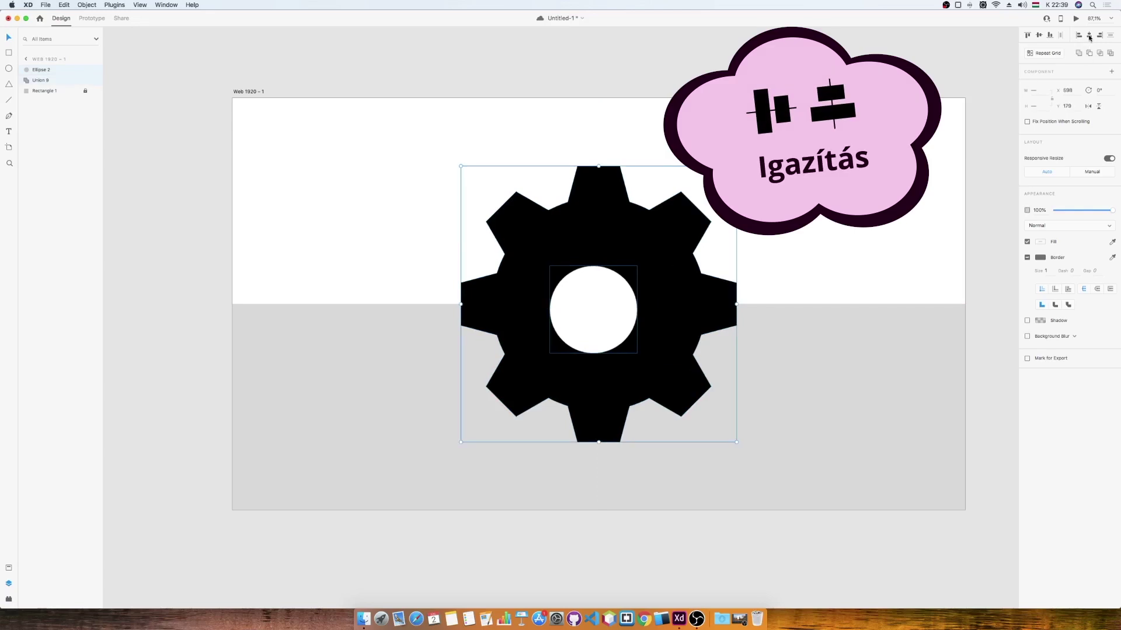
left_click(1089, 37)
left_click(1038, 35)
Copy the inner white circle, subtract the original from the gear, and paste the copy over the hole.
left_click(578, 318)
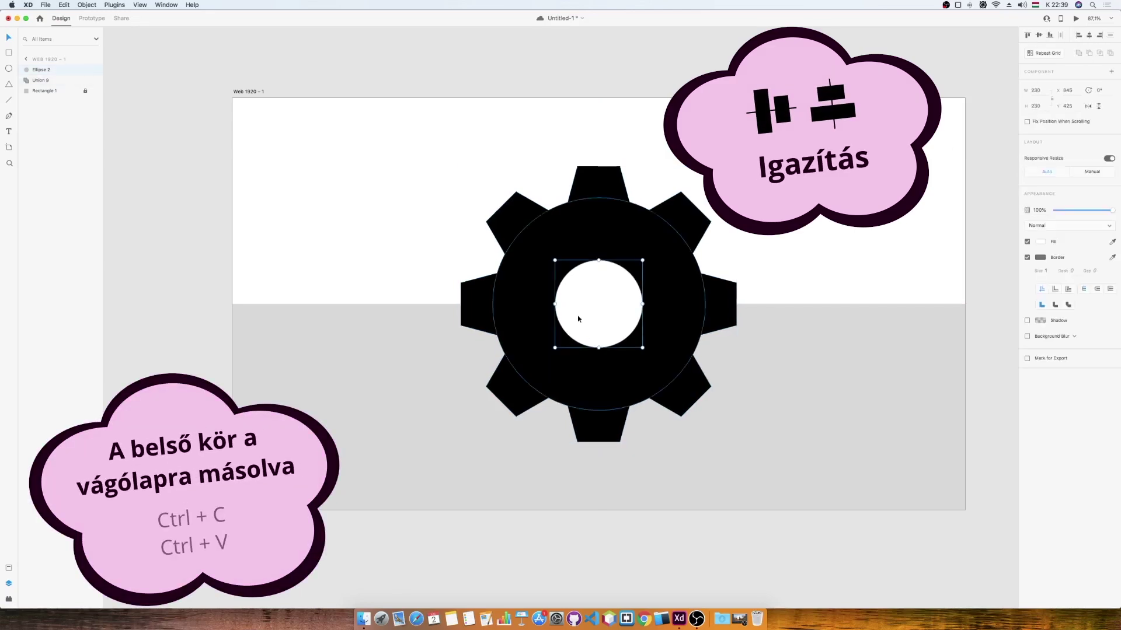
left_click(677, 295, "shift")
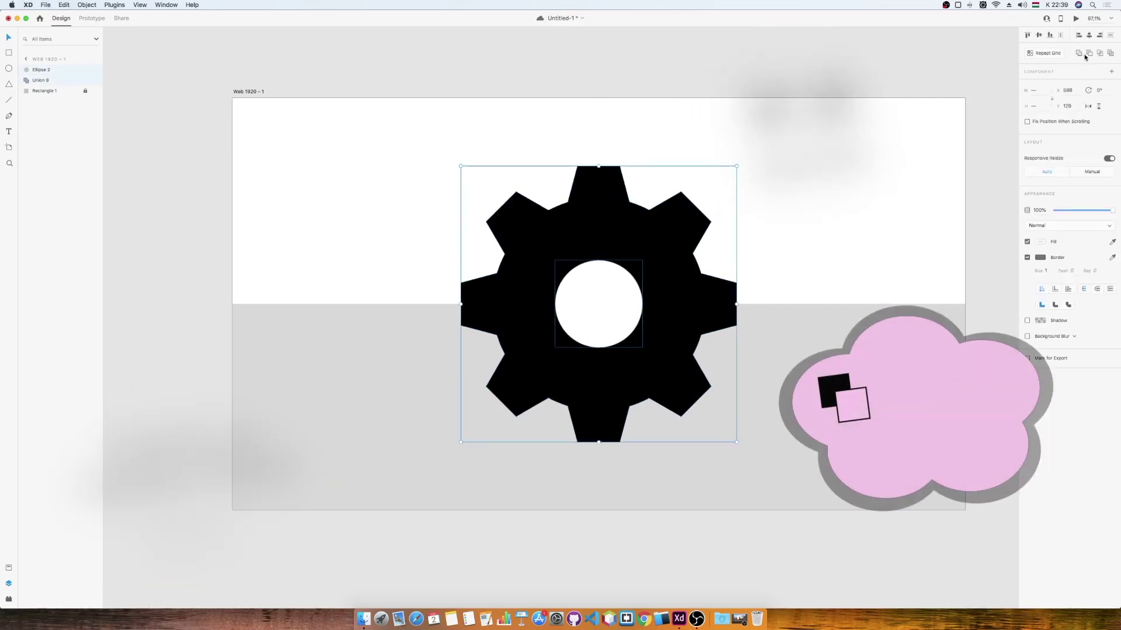
left_click(1089, 53)
left_click_drag(635, 257, 542, 265)
key("super+z")
left_click(828, 239)
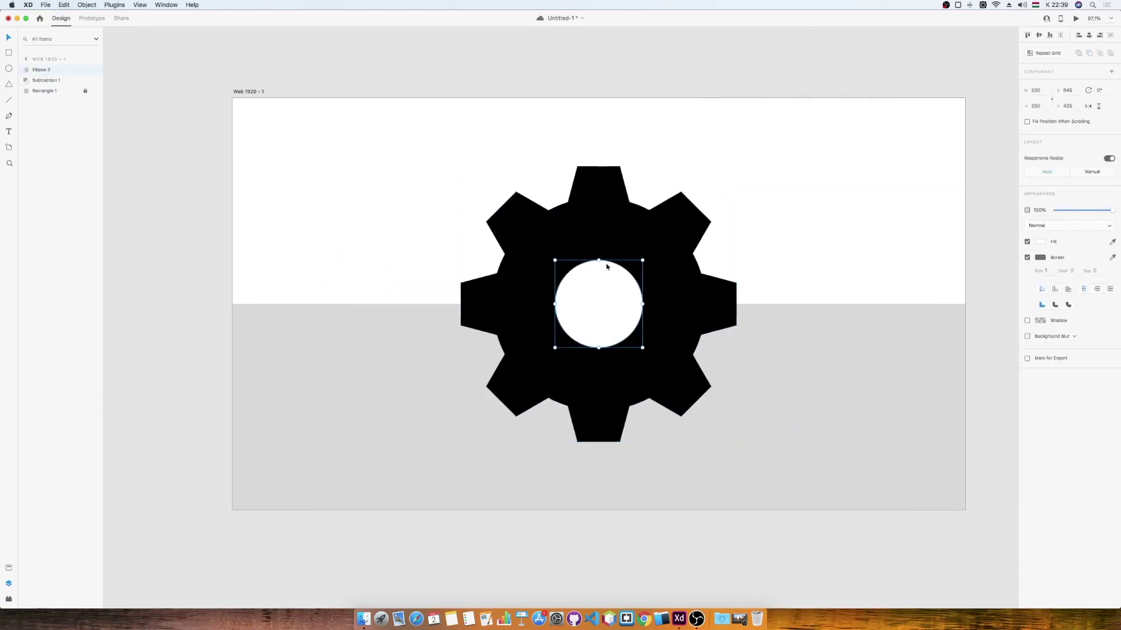
Enlarge the pasted circle to about 390 px around the hole and fill it with medium gray.
left_click_drag(555, 260, 523, 228)
left_click_drag(644, 349, 672, 377)
left_click(1040, 242)
left_click(936, 233)
left_click(860, 234)
Paste the small white circle again and align both circles to the gear's centre horizontally and vertically.
key("super+v")
left_click(658, 289, "shift")
left_click(695, 296, "shift")
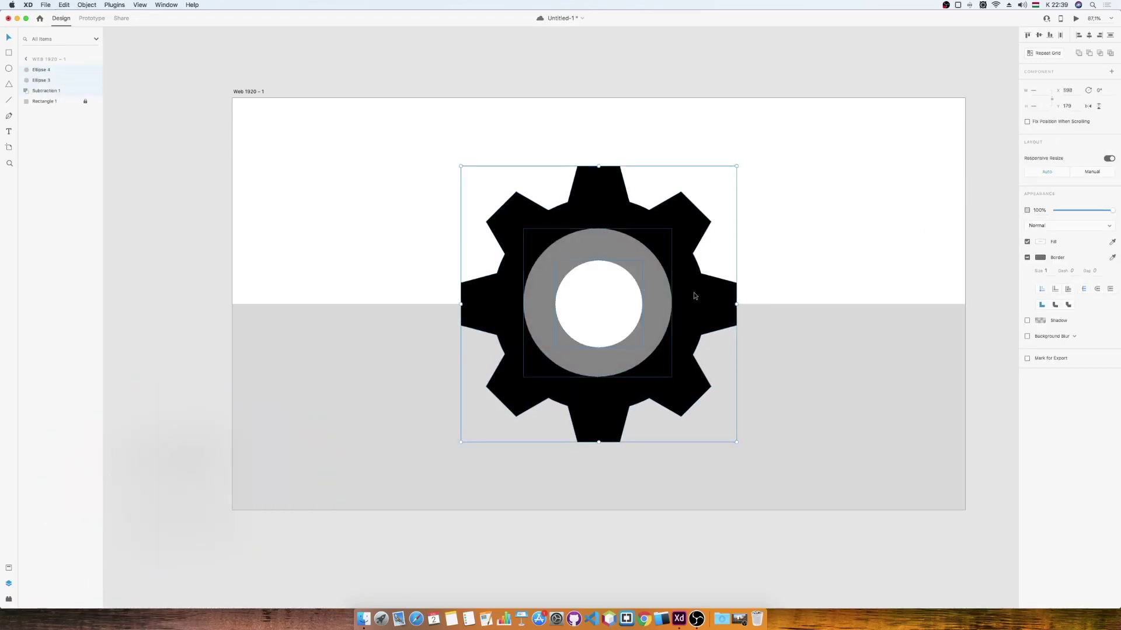
left_click(1089, 36)
left_click(1038, 36)
left_click(924, 139)
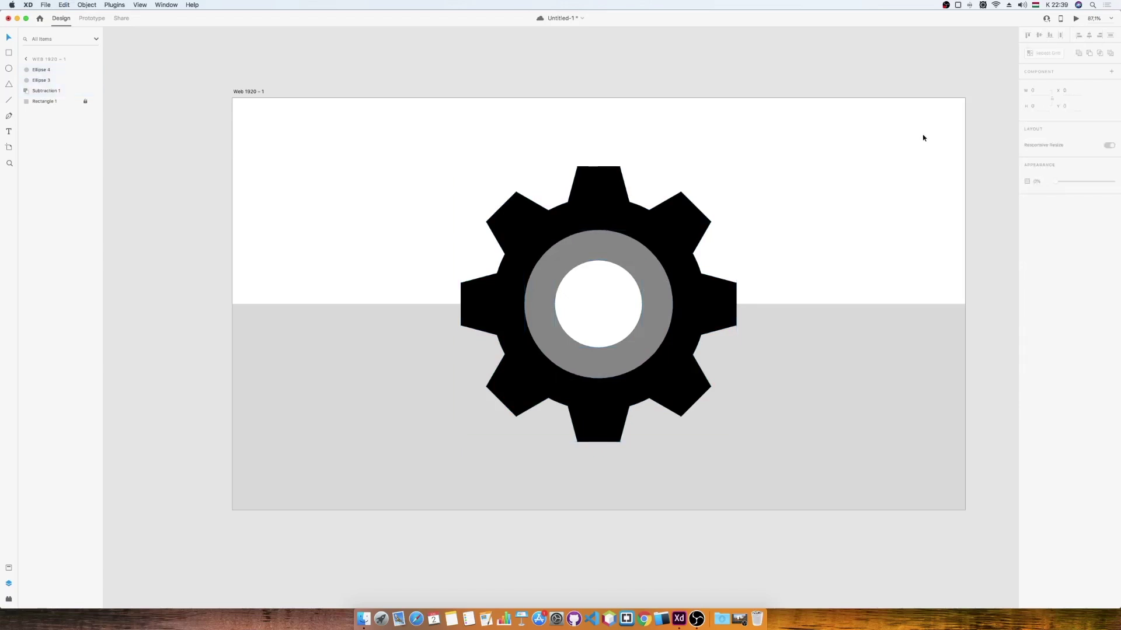
Subtract the white circle from the gray circle to form a ring.
left_click(631, 288)
left_click(1089, 53)
left_click(831, 235)
Move the gear and gray ring together rightward on the artboard to about X 757, Y 189.
left_click(646, 285)
left_click(674, 286, "shift")
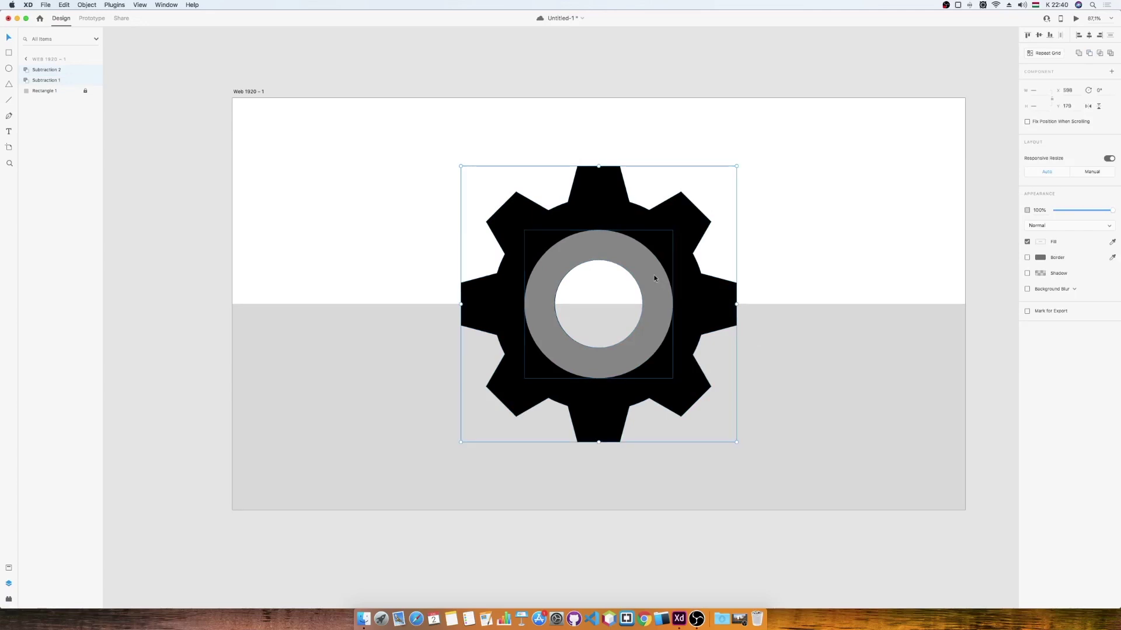
left_click_drag(633, 269, 694, 271)
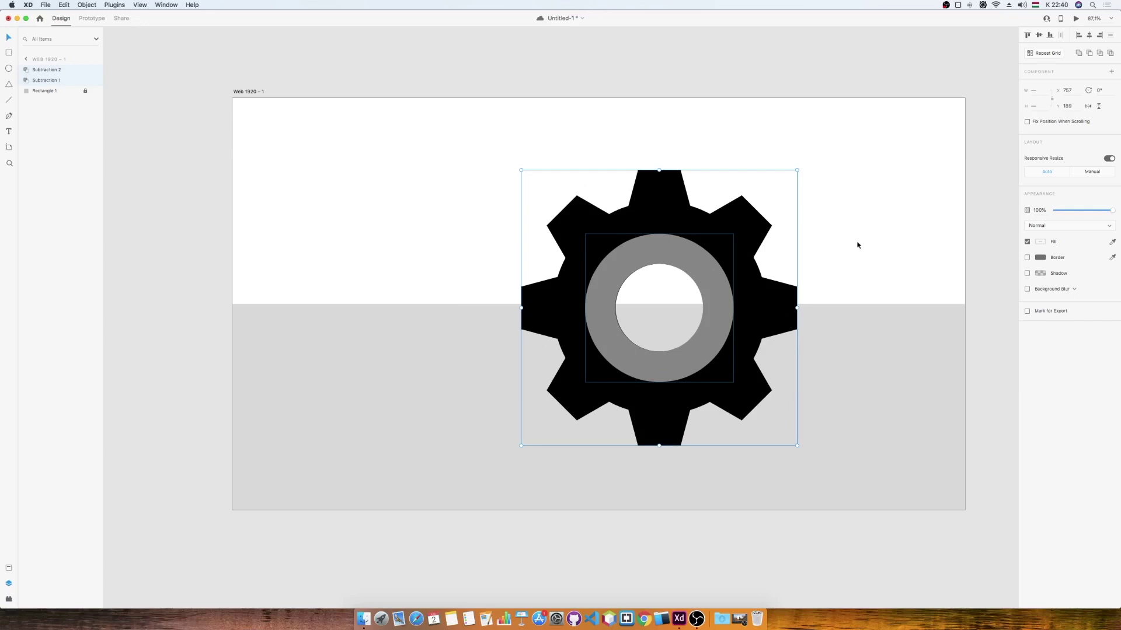
left_click(850, 247)
Fill the gear with light gray and its ring with a slightly lighter gray, and select both shapes.
left_click(743, 247)
left_click(1040, 241)
left_click_drag(957, 219, 933, 211)
left_click(713, 270)
left_click(1040, 242)
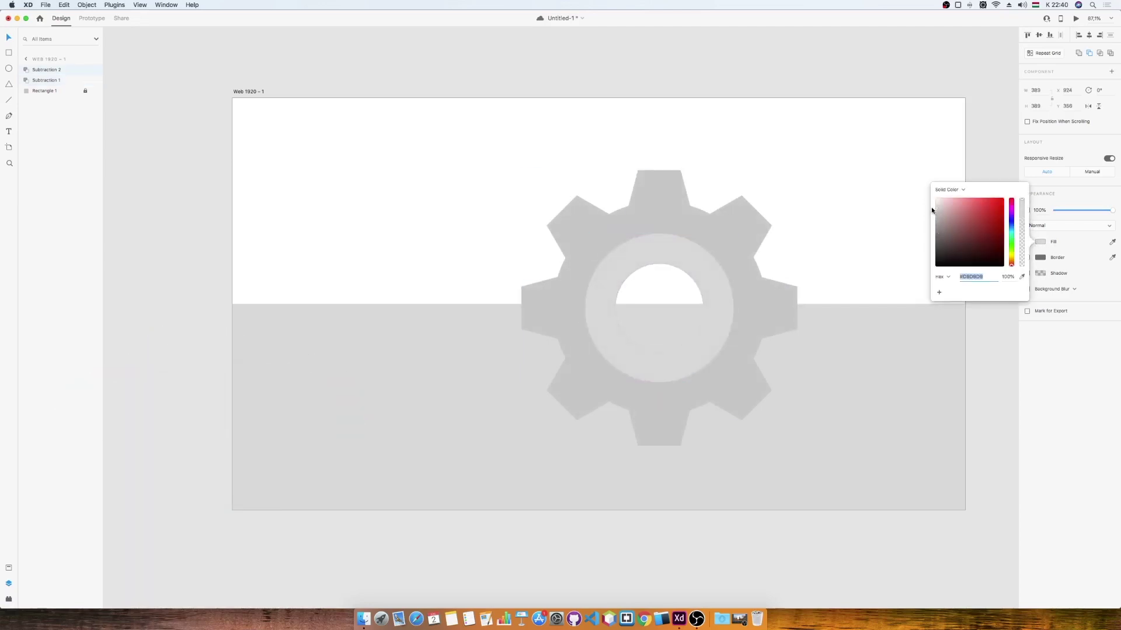
left_click(757, 224)
left_click(1040, 242)
left_click_drag(937, 214, 934, 217)
left_click(713, 272)
left_click(1040, 242)
left_click(724, 249, "shift")
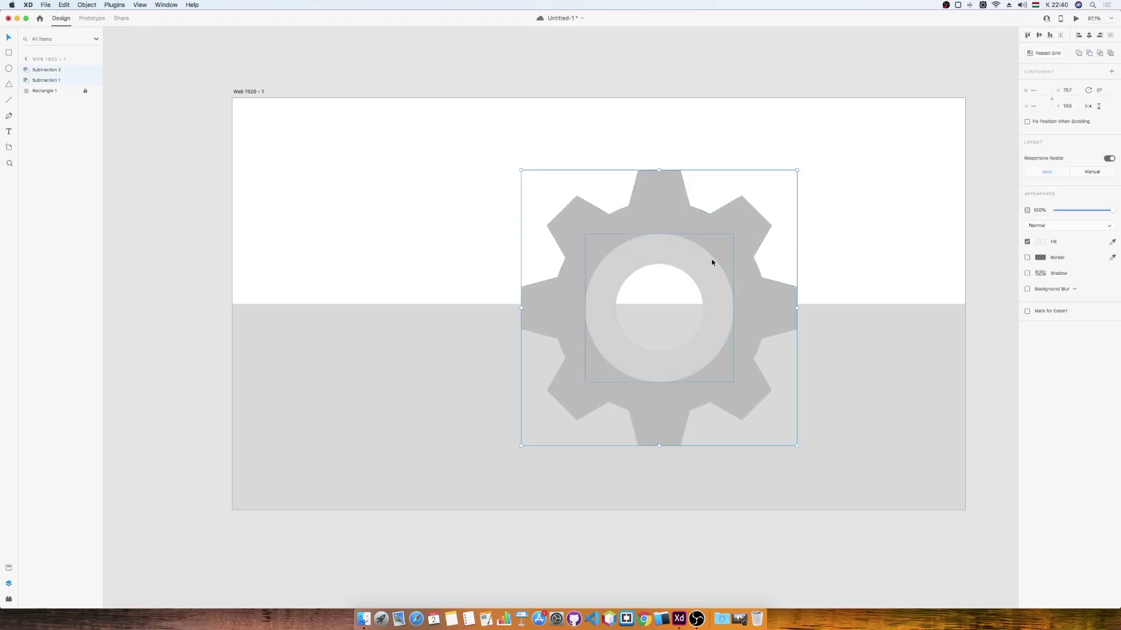
Group the gear with its ring and scale the group down to about 367 px square.
right_click(716, 269)
left_click(729, 327)
left_click_drag(731, 232, 710, 213)
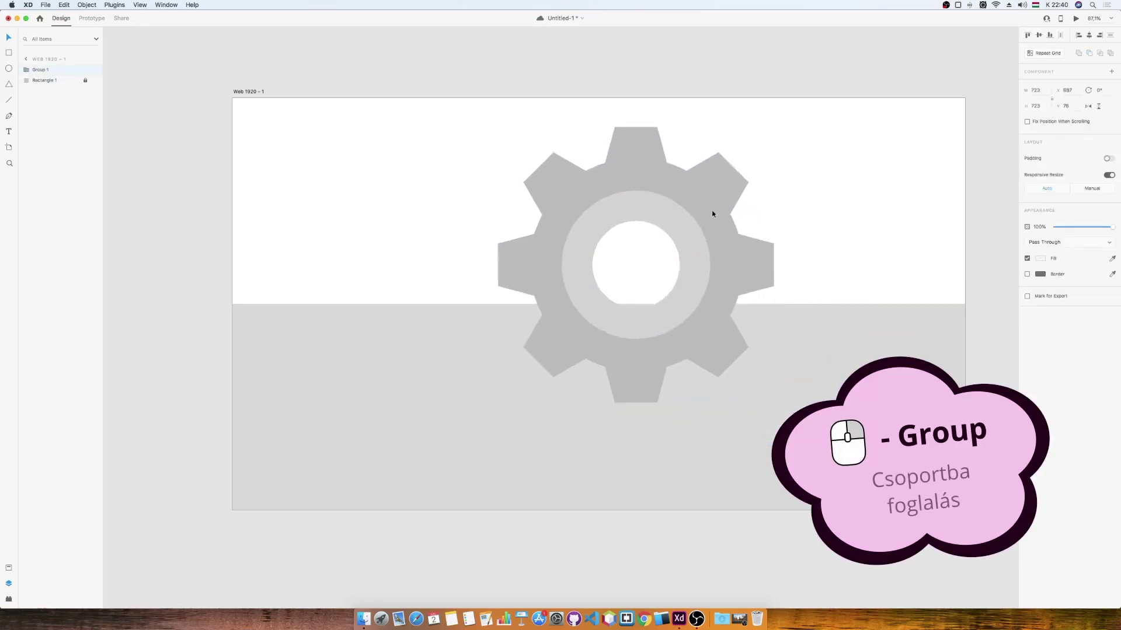
left_click_drag(775, 150, 640, 286)
left_click_drag(585, 340, 618, 332)
Duplicate the gear group, enlarge the copy in the artboard's centre and move the small original to about X 188, Y 39.
left_click(620, 177)
left_click_drag(635, 403, 726, 499)
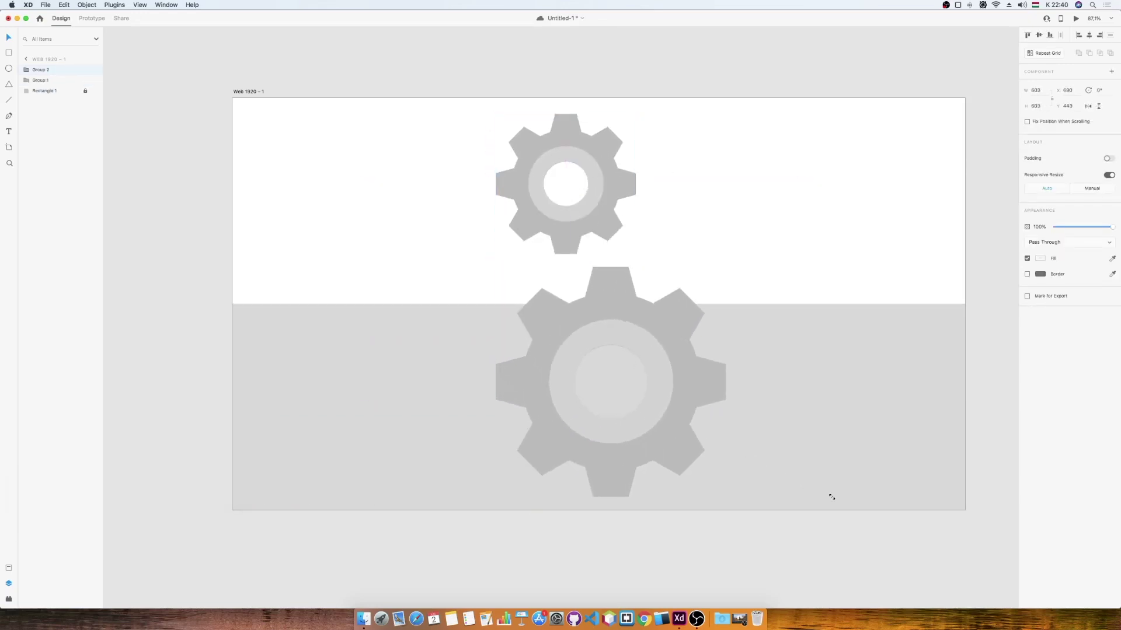
left_click(600, 183)
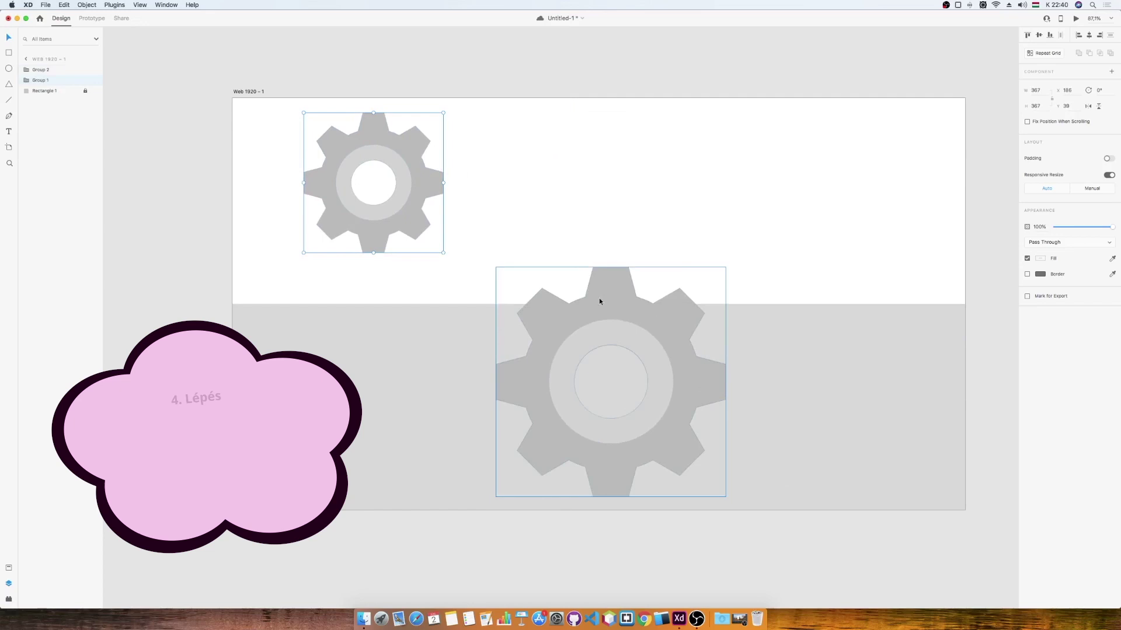
left_click_drag(599, 298, 584, 264)
left_click_drag(720, 233, 770, 173)
Ungroup the large gear and place a white circle about 444 px wide between the gear body and its ring.
right_click(716, 264)
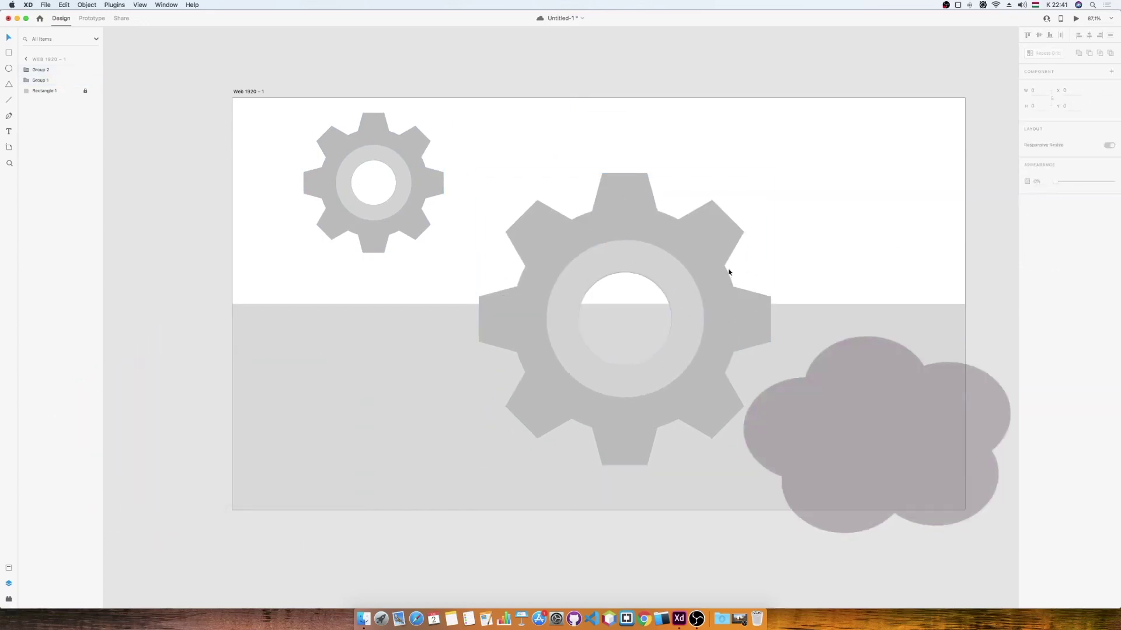
left_click(734, 338)
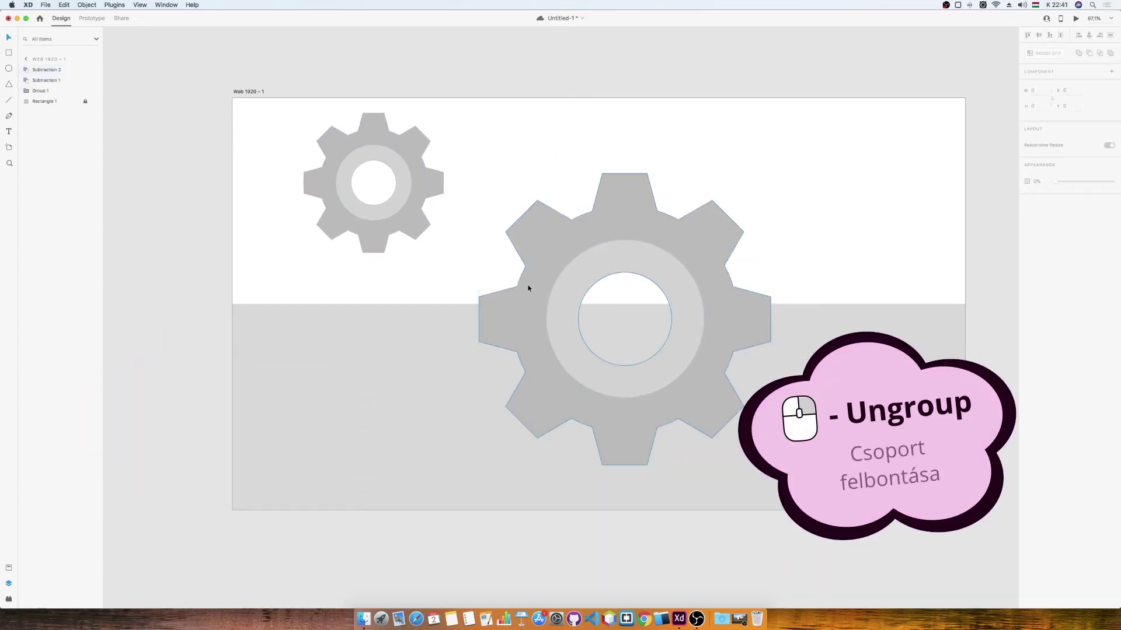
left_click_drag(549, 235, 718, 405)
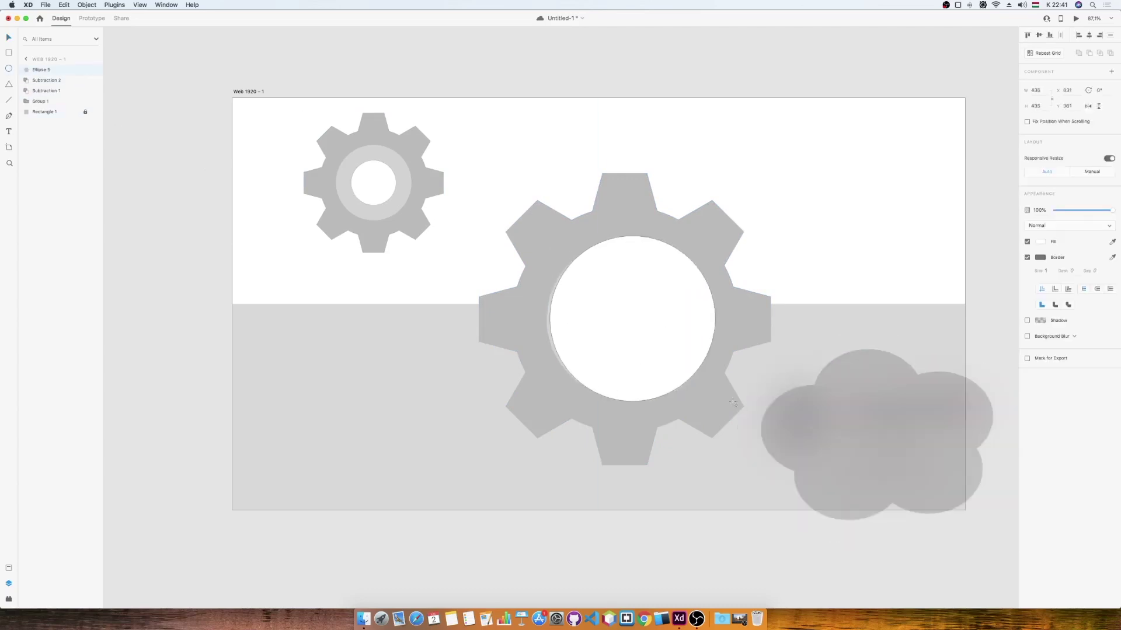
right_click(663, 251)
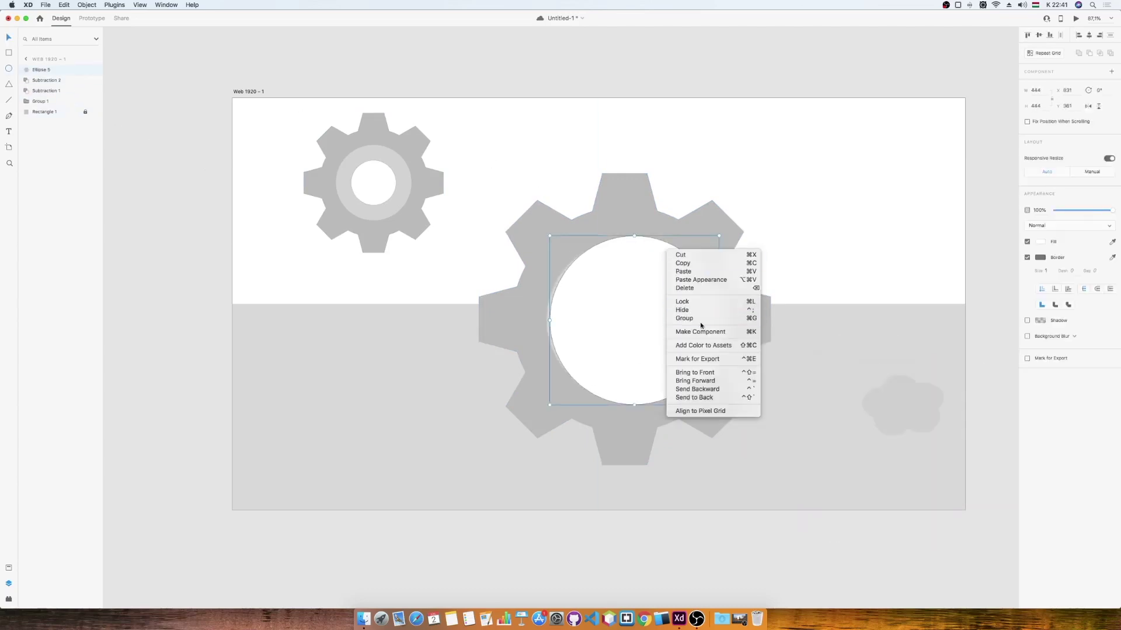
left_click(701, 390)
left_click_drag(701, 292, 696, 290)
Fill the large gear body and its ring with black.
left_click(728, 300)
left_click(1043, 243)
left_click_drag(956, 256, 908, 282)
left_click(667, 281)
left_click(1042, 242)
left_click_drag(956, 256, 910, 286)
left_click(910, 286)
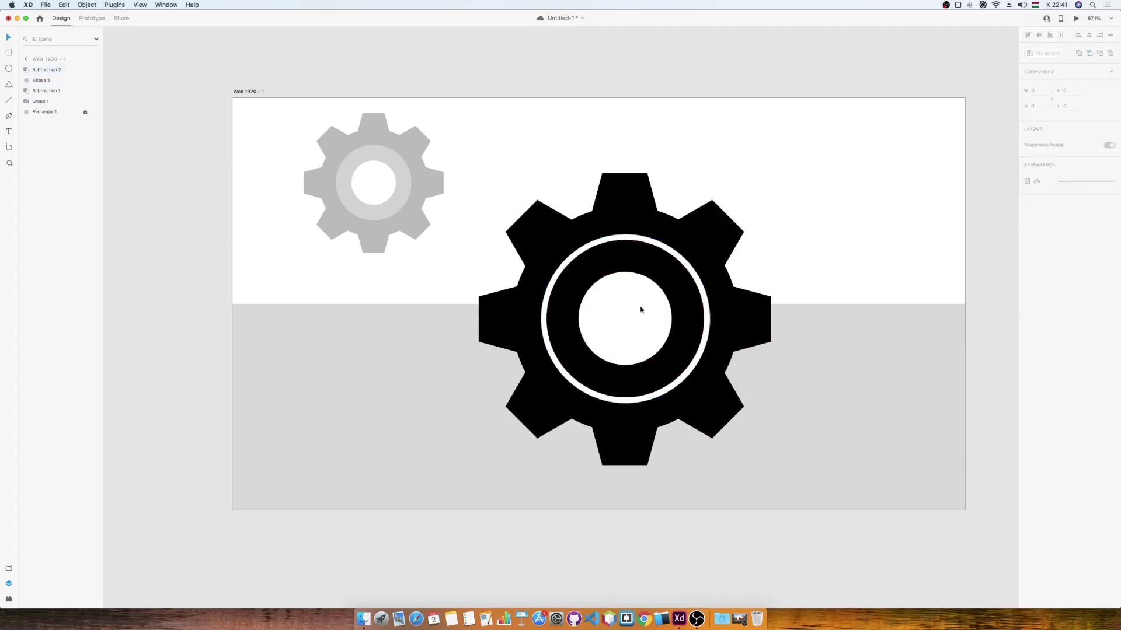
Align the black ring, white circle and black gear to a common centre horizontally and vertically.
left_click(640, 309)
left_click(680, 287, "shift")
left_click(719, 293, "shift")
left_click(1039, 35)
left_click(1089, 36)
left_click(828, 162)
Subtract the white circle from the black gear and unite the gear with the black ring.
left_click(625, 282)
left_click(620, 205, "shift")
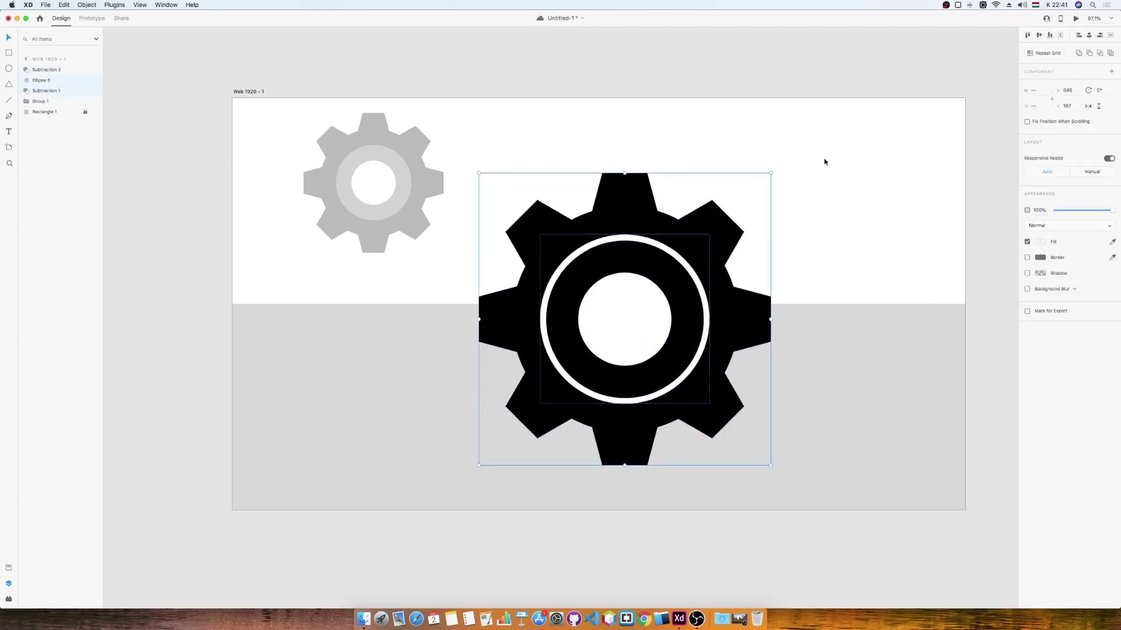
left_click(1089, 54)
Scale the black gear down to about 367 px and place it beside the gray gear, at about X 59, Y 38.
left_click_drag(706, 304, 530, 261)
left_click_drag(593, 424, 444, 274)
left_click_drag(430, 204, 577, 183)
left_click_drag(438, 182, 741, 181)
left_click(590, 187, "shift")
left_click_drag(590, 187, 395, 186)
Shrink the black and gray gears together to about half size by grouping them temporarily.
right_click(384, 182)
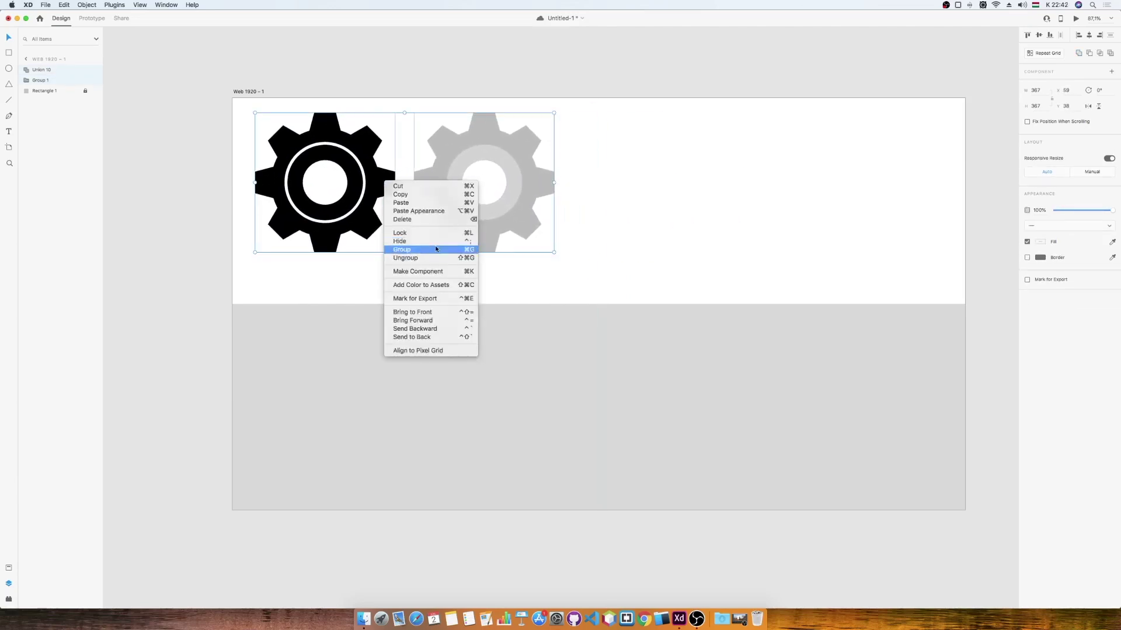
left_click(428, 249)
left_click_drag(554, 252, 403, 210)
right_click(353, 154)
left_click(374, 229)
Duplicate the small gray gear, enlarge the copy to about 710 px at X 684, Y 100, and ungroup it.
left_click(381, 163)
left_click_drag(381, 163, 813, 423)
left_click_drag(727, 259, 678, 240)
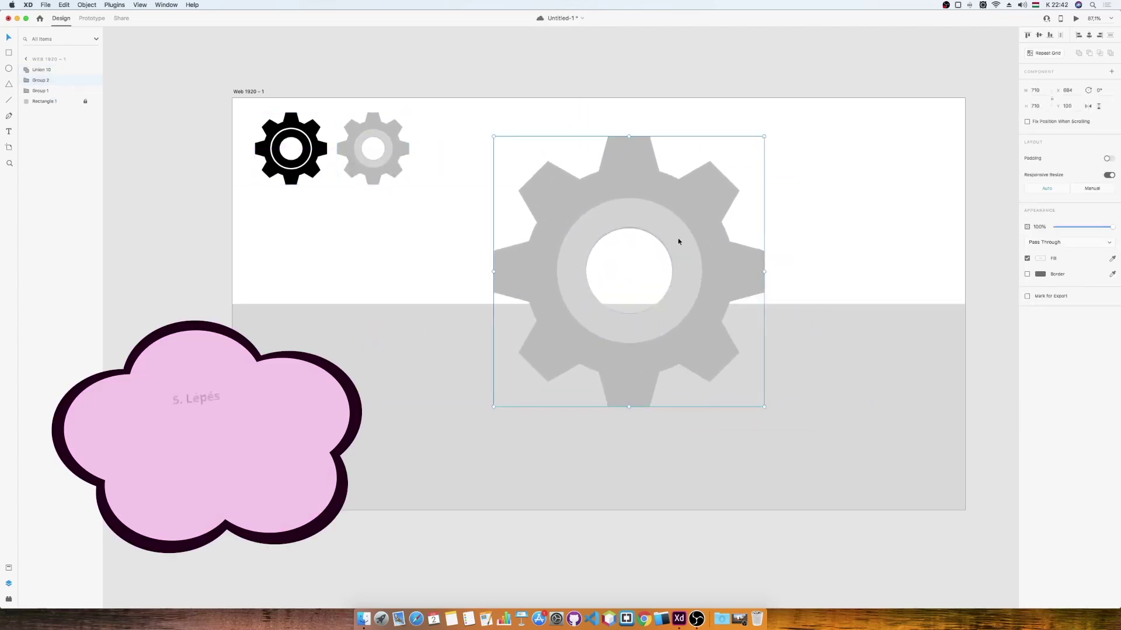
right_click(678, 238)
left_click(700, 314)
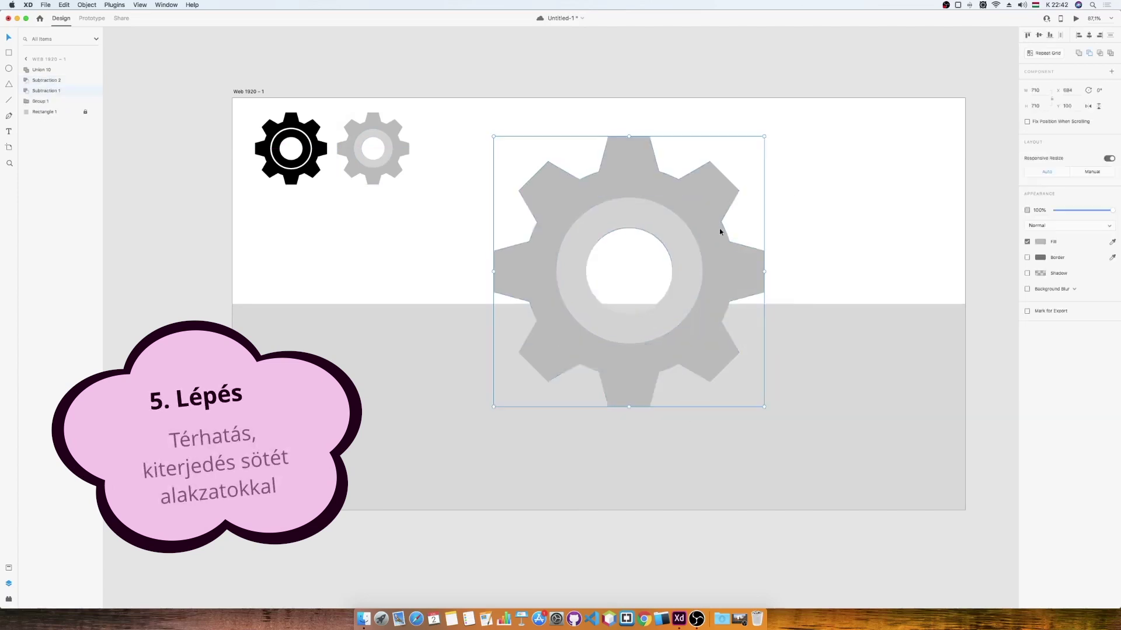
Duplicate the large gear body straight down to Y 133 and fill the copy with dark gray.
left_click_drag(716, 228, 715, 253)
left_click(1040, 242)
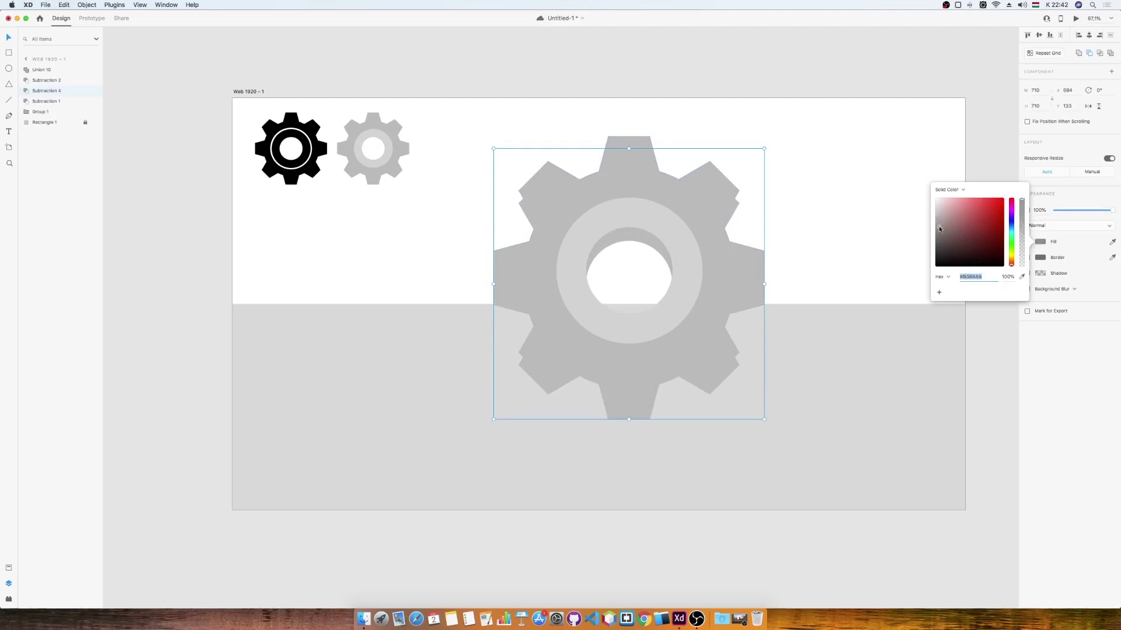
left_click_drag(935, 219, 931, 240)
left_click(800, 253)
Bring the light ring and the light gear body to the front of the dark gear copy.
left_click(652, 226)
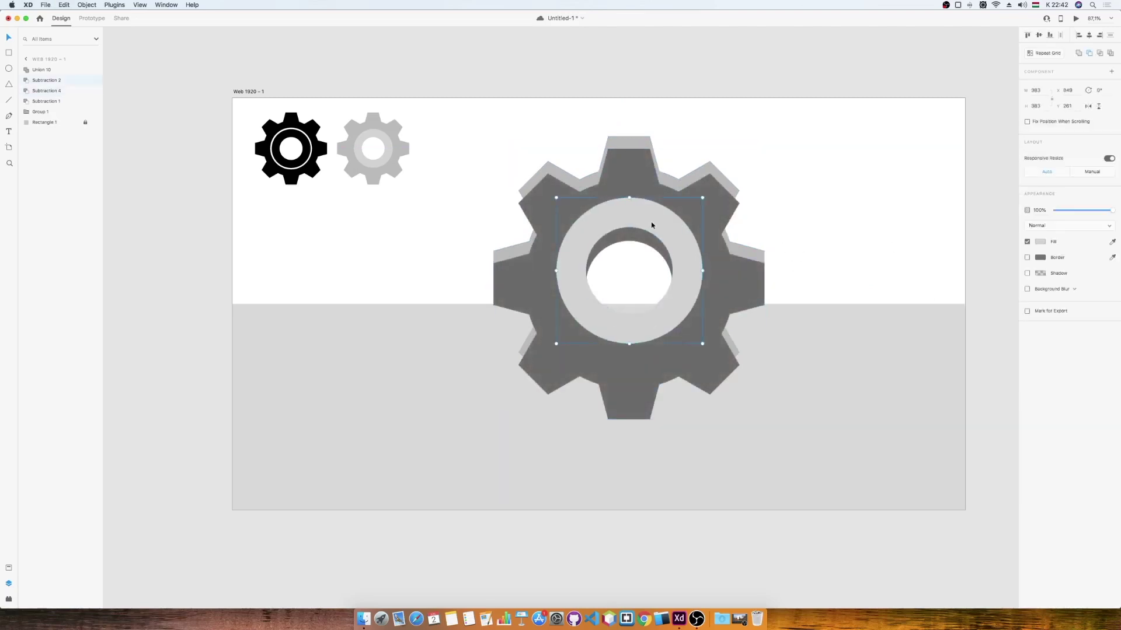
left_click(640, 144, "shift")
right_click(640, 144)
left_click(658, 282)
left_click(835, 208)
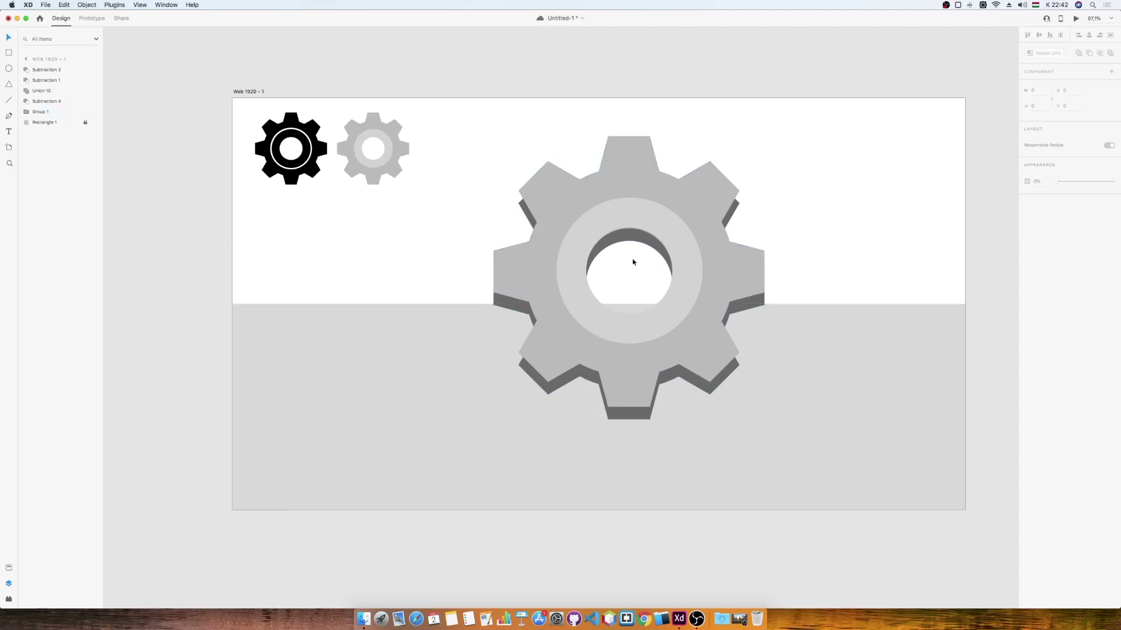
Draw a rectangle about 36 × 33 px at the upper-left tooth's outer corner, filled with the side's dark gray and without border.
scroll(633, 262, "up", 3)
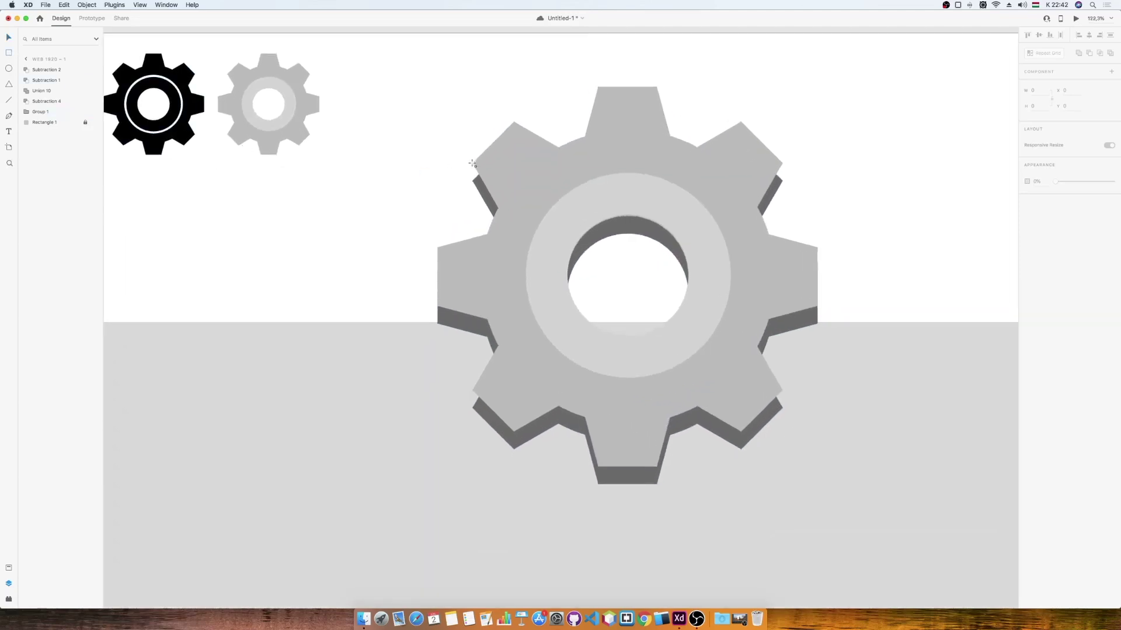
left_click_drag(473, 164, 488, 177)
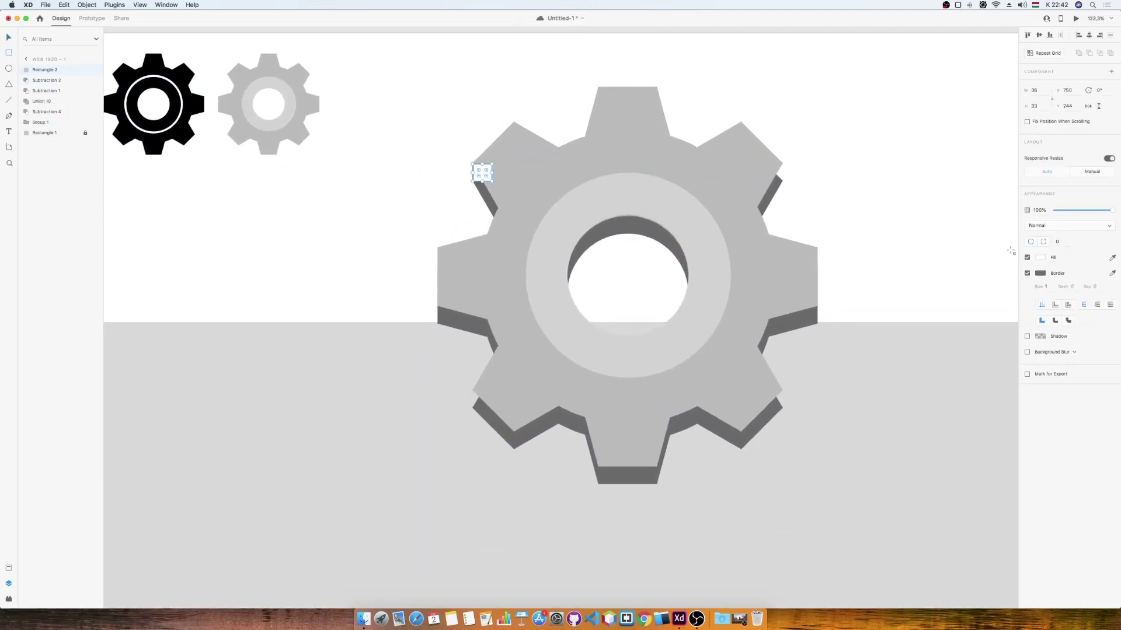
left_click(787, 214)
left_click(1027, 273)
Copy the small dark rectangle to the outer corners of the other three diagonal teeth.
left_click(7, 38)
left_click_drag(481, 177, 776, 256)
left_click_drag(771, 401, 490, 396)
Unite the four corner rectangles with the dark gear shape.
left_click(495, 428, "shift")
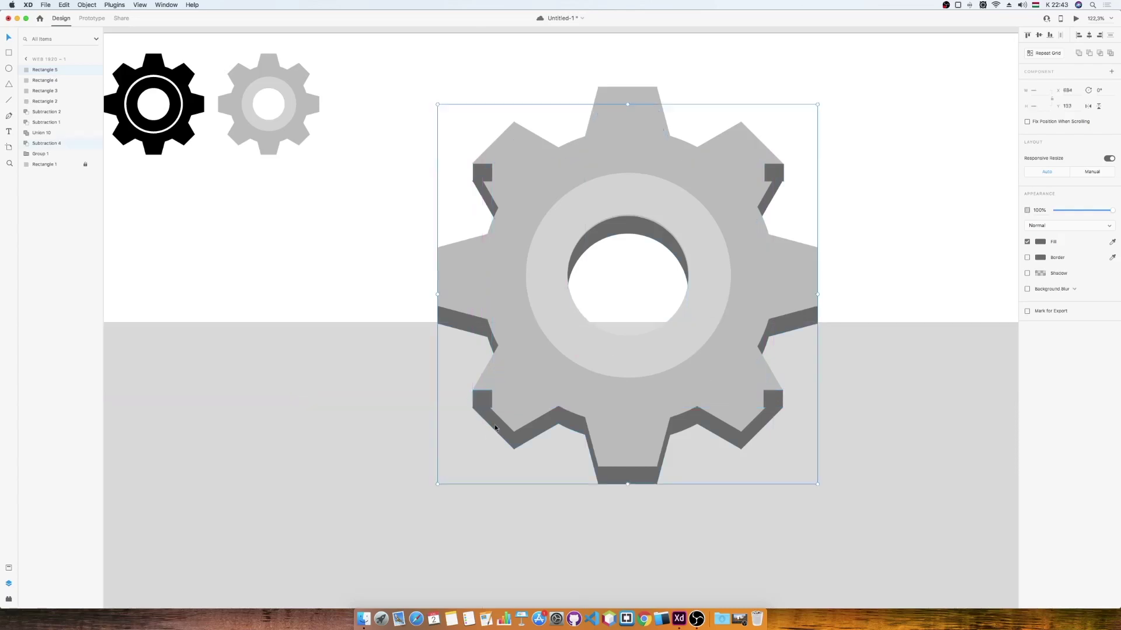
left_click(780, 397, "shift")
left_click(774, 173, "shift")
left_click(487, 170, "shift")
left_click(1081, 54)
left_click(981, 103)
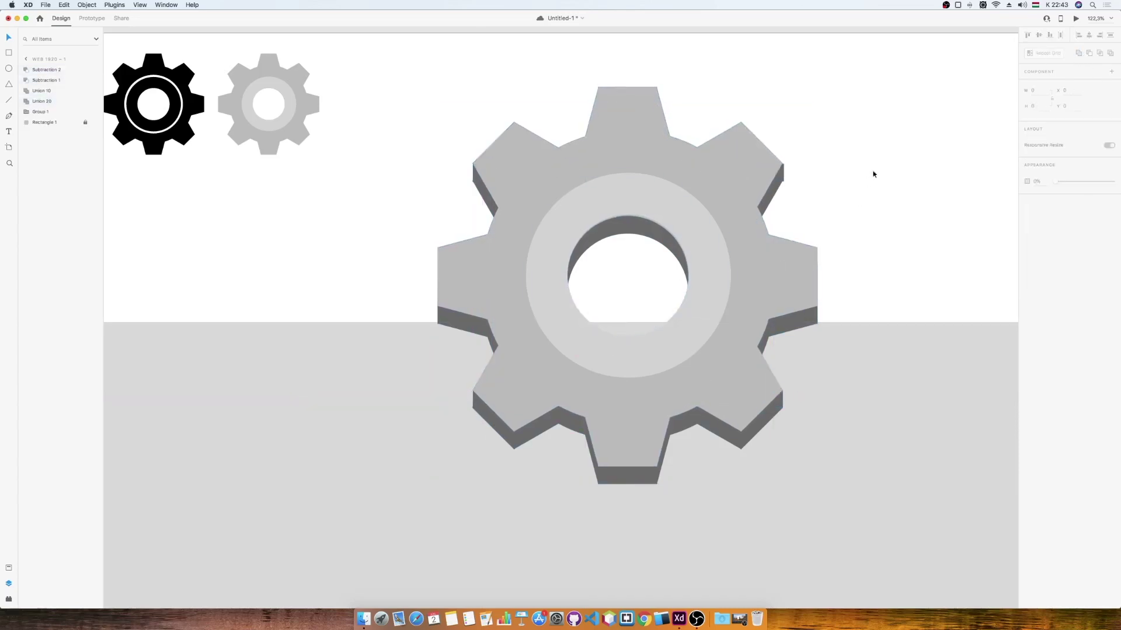
Darken the gray fill of the gear's side shape.
left_click(753, 445)
left_click(1040, 241)
left_click_drag(937, 240, 937, 244)
left_click(880, 191)
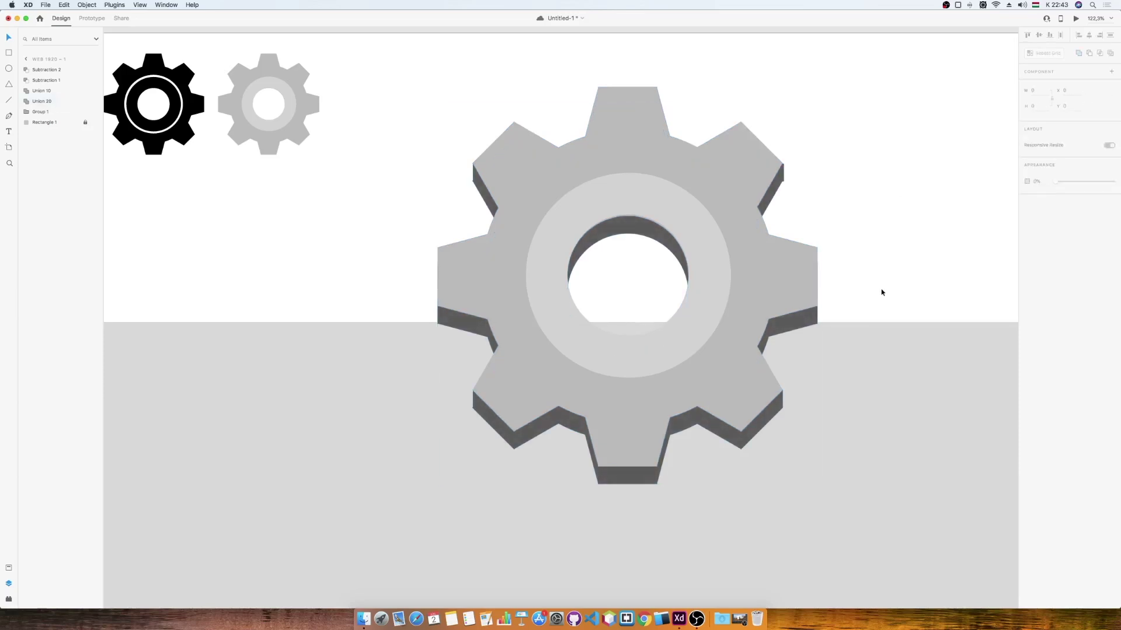
Duplicate the light ring downward to about Y 273 and fill the copy with the dark gray sampled from the gear's side.
left_click(708, 280)
left_click_drag(708, 278, 723, 283)
left_click(1111, 241)
left_click(779, 322)
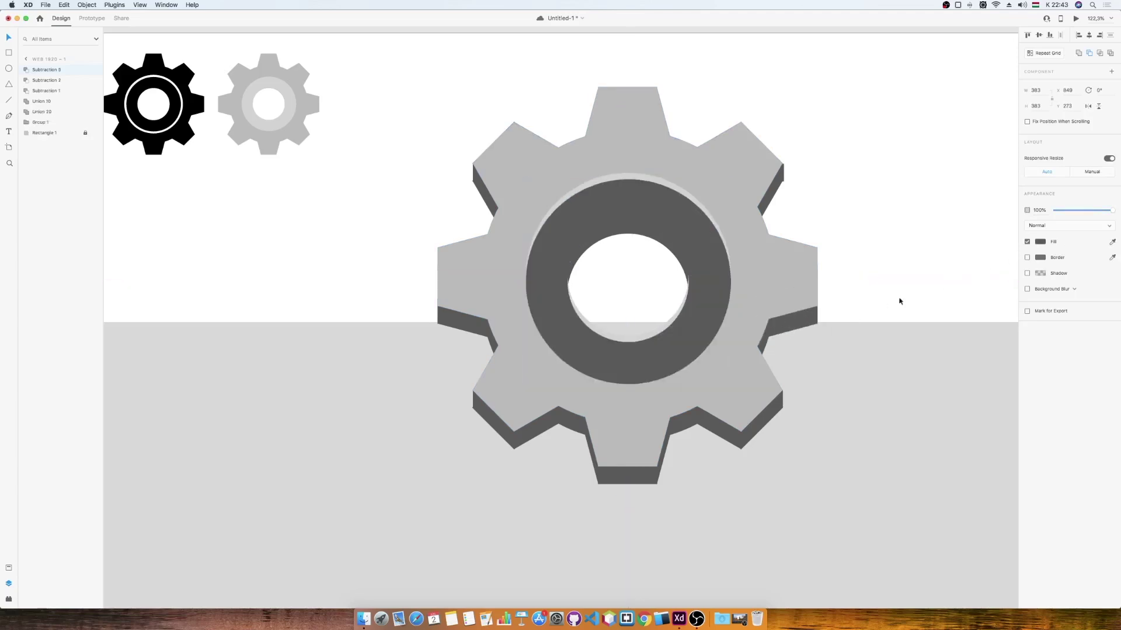
Bring the light ring in front of its dark copy.
left_click_drag(625, 182, 624, 175)
right_click(624, 174)
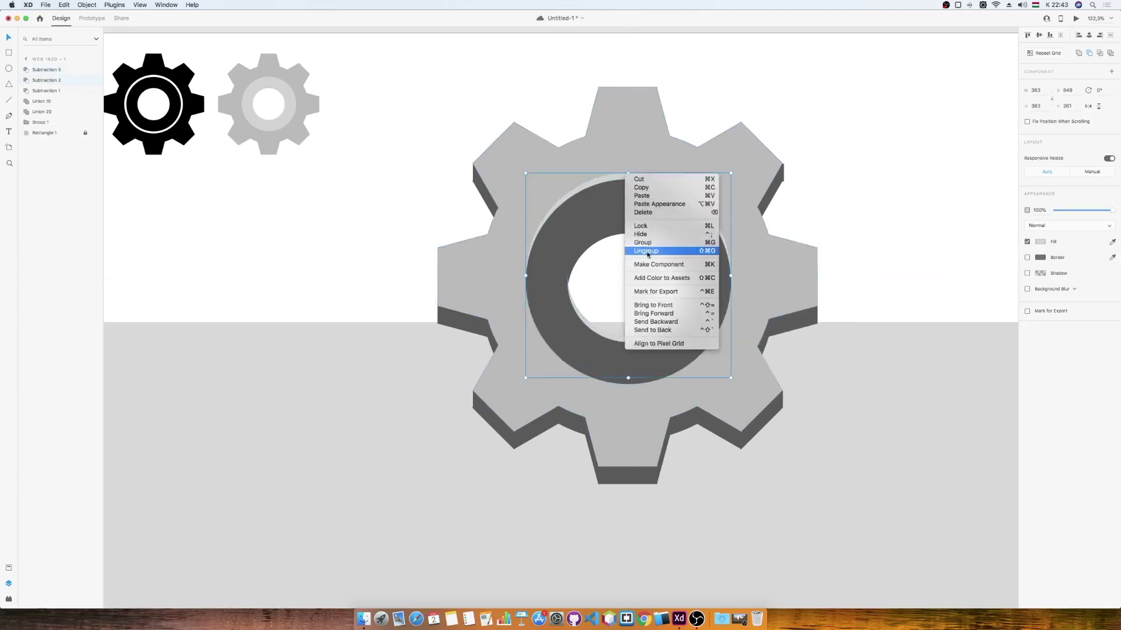
left_click(653, 305)
left_click(859, 204)
Lighten the dark ring copy's fill to a medium gray and shift the copy slightly upward.
left_click(633, 383)
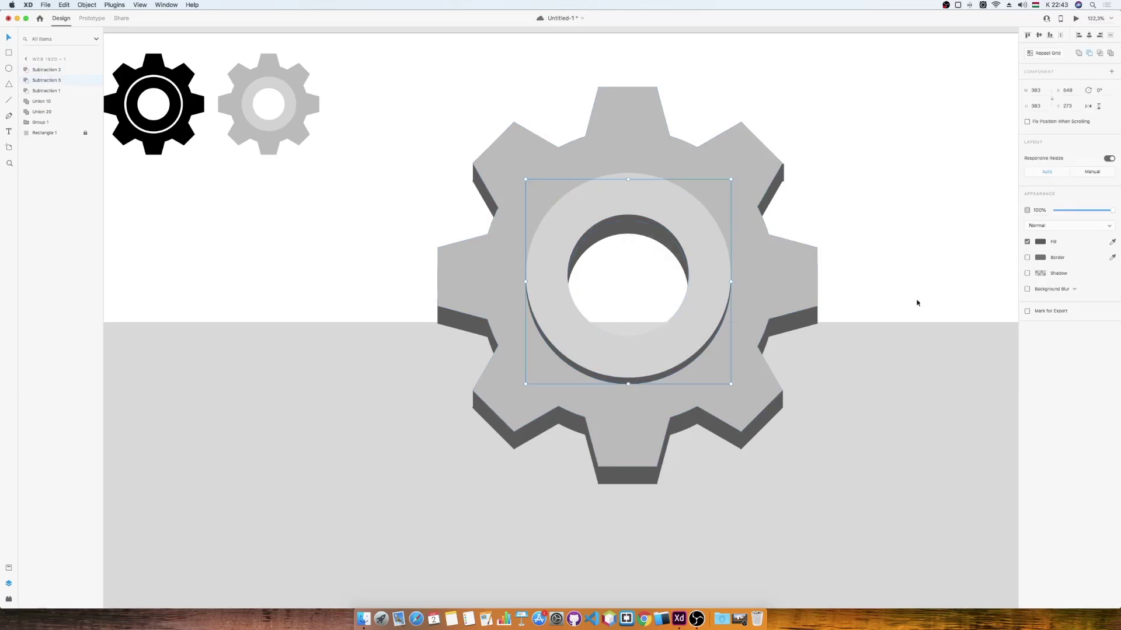
left_click(1040, 242)
left_click_drag(616, 380, 616, 380)
left_click(860, 221)
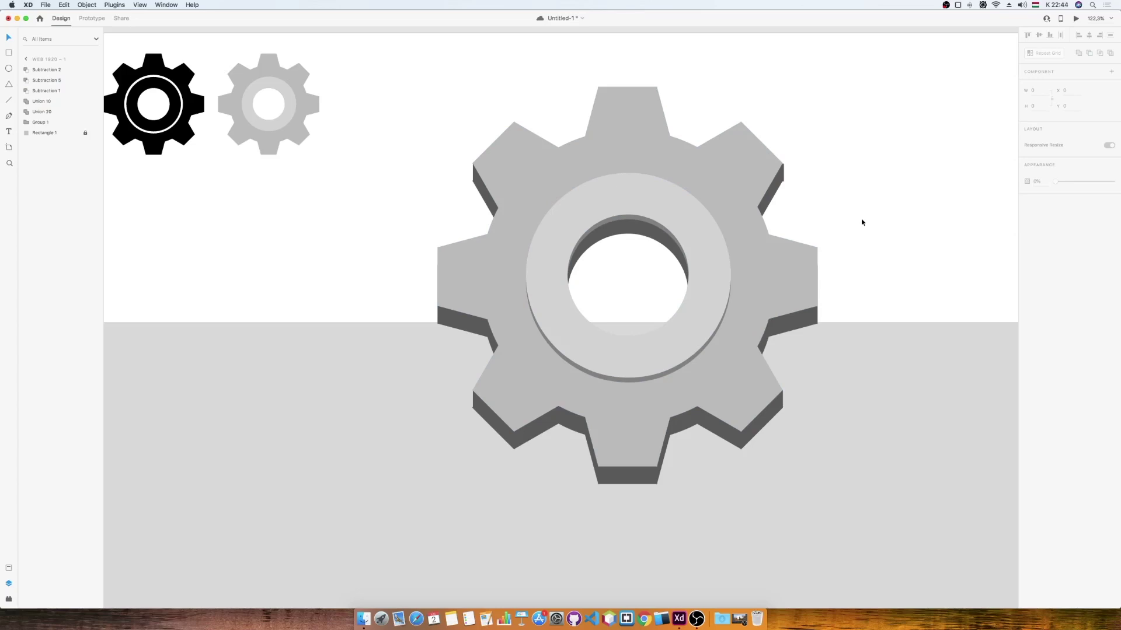
Draw a circle over the gear's central hole and adjust its size and position to match the hole.
left_click(639, 380)
left_click(858, 243)
left_click(7, 68)
left_click_drag(694, 333, 582, 221)
left_click(9, 40)
left_click_drag(663, 270, 648, 275)
left_click_drag(680, 225, 690, 215)
left_click_drag(637, 276, 636, 275)
Remove the circle's border and subtract the circle from the medium gray ring copy.
left_click(1027, 257)
left_click(647, 380, "shift")
left_click(1089, 53)
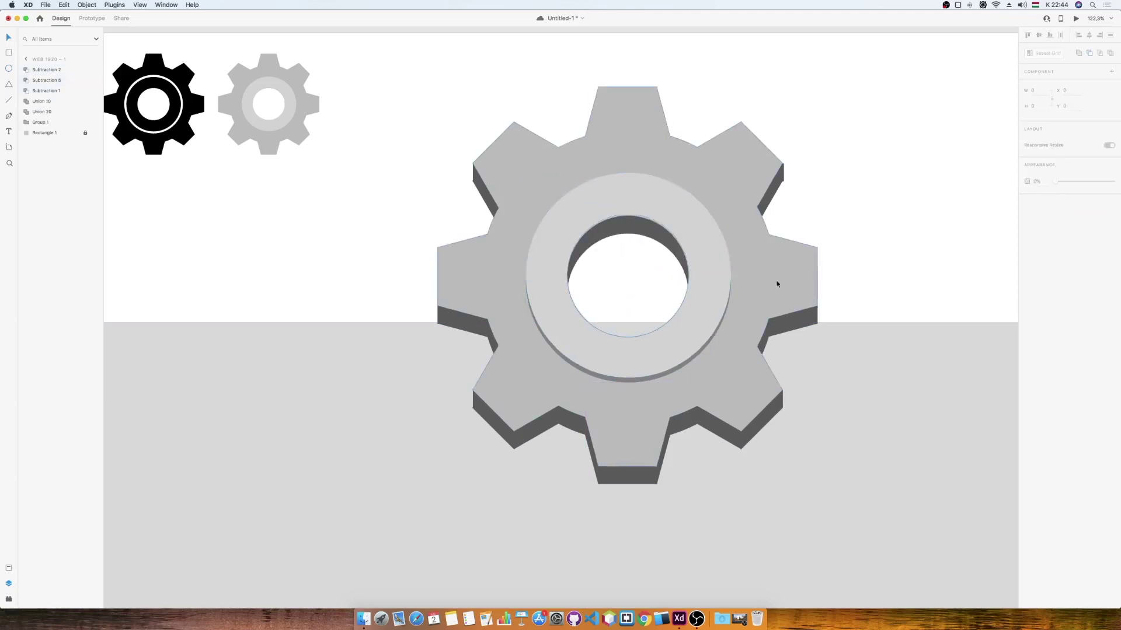
Nudge the medium gray ring copy upward to leave a thin edge below the light ring.
left_click(623, 383)
left_click(903, 264)
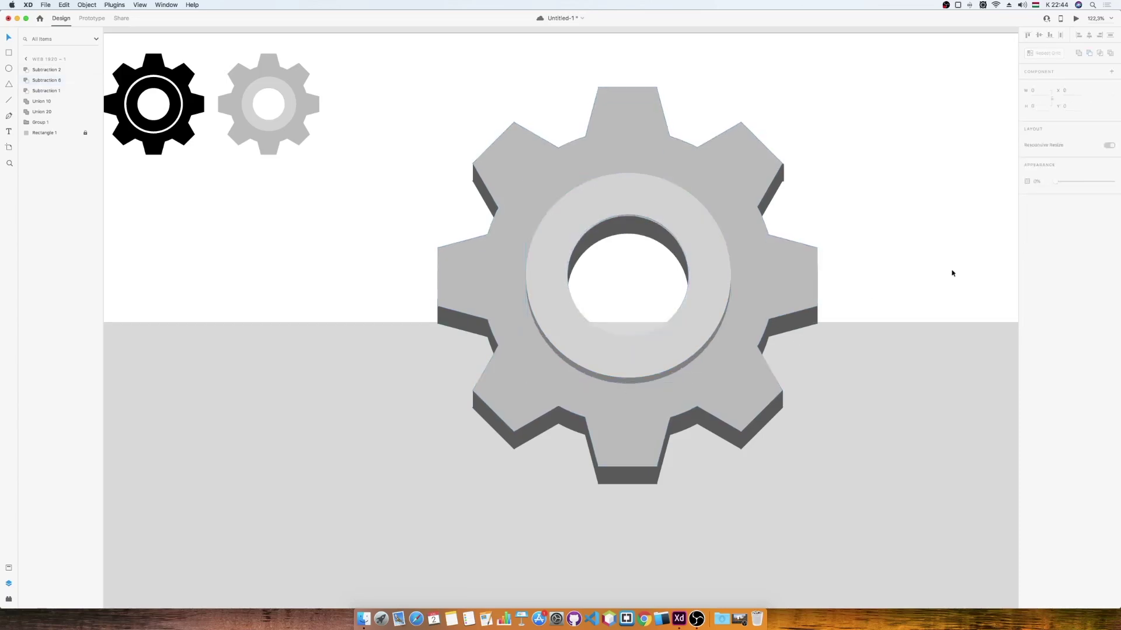
left_click(655, 380)
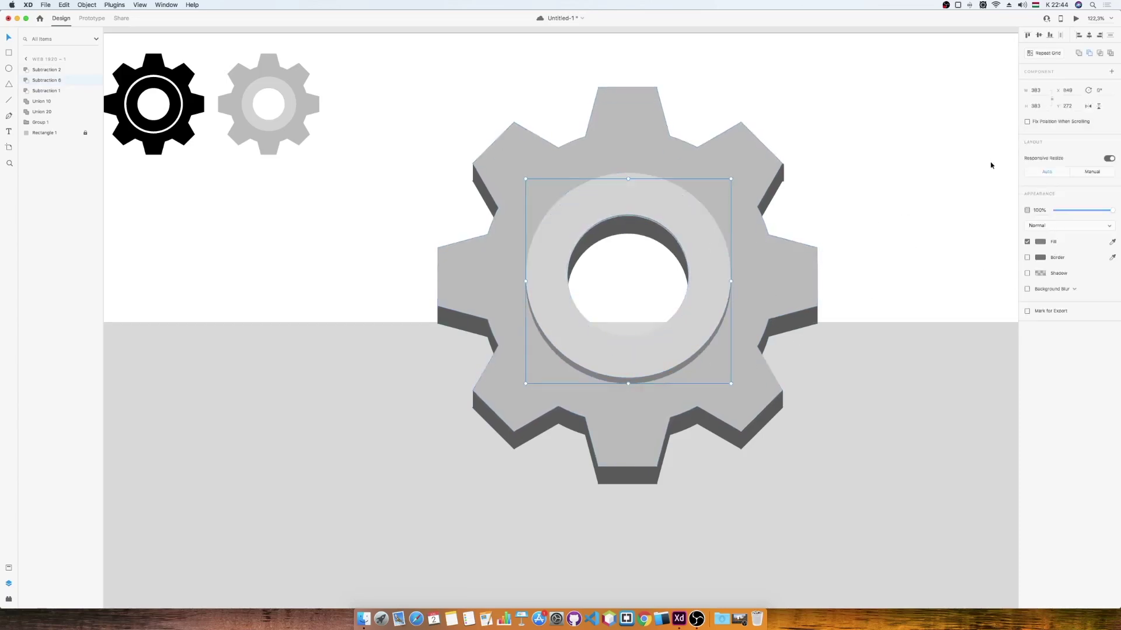
key("Up")
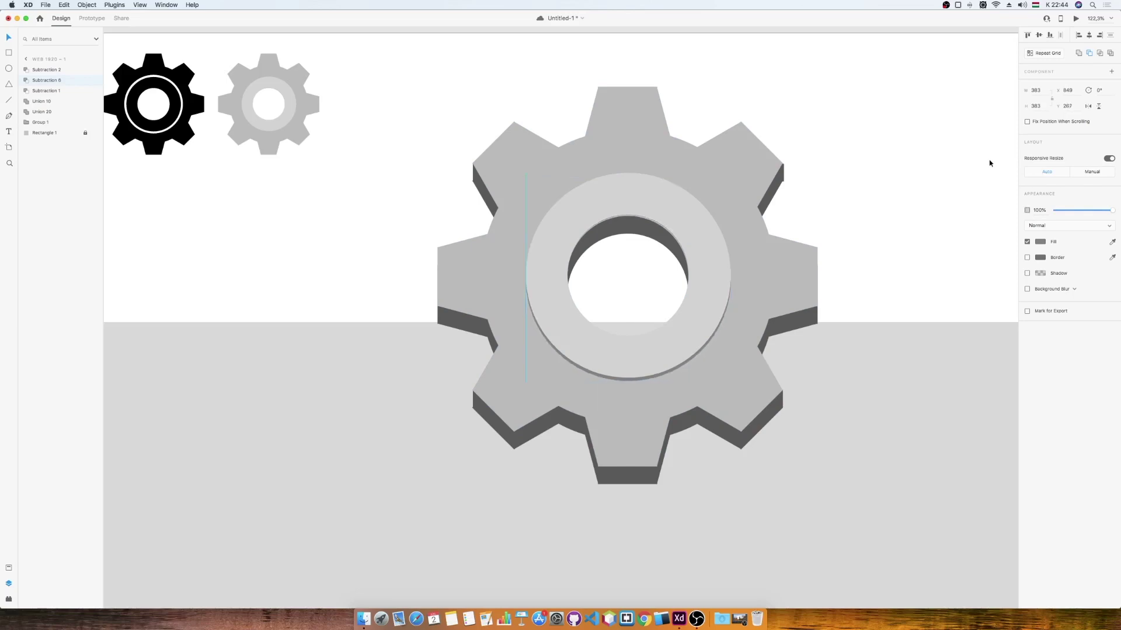
left_click(973, 184)
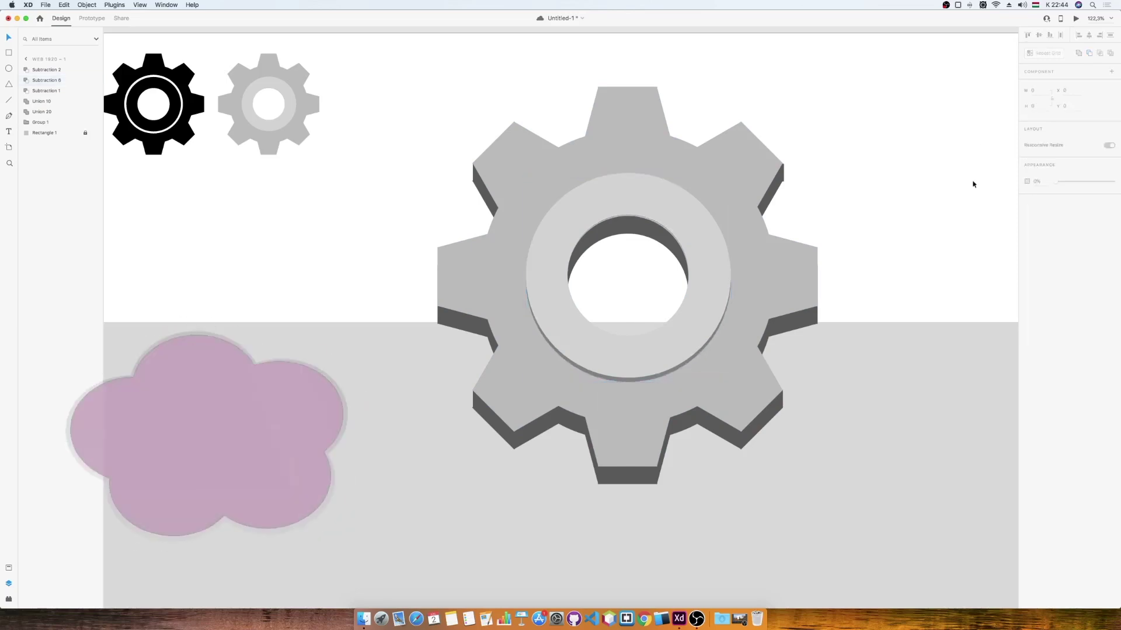
Change the fills of the gear face and its light ring from solid color to linear gradients.
left_click(637, 423)
left_click(1037, 243)
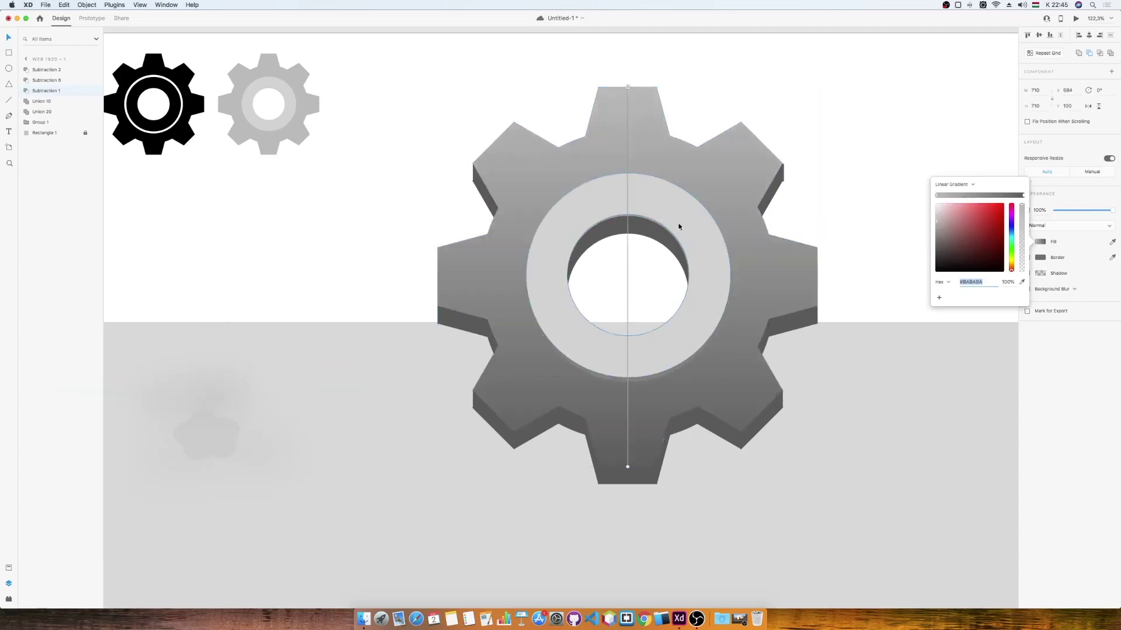
left_click(677, 228)
left_click(1040, 241)
left_click(953, 190)
left_click(956, 197)
left_click(920, 194)
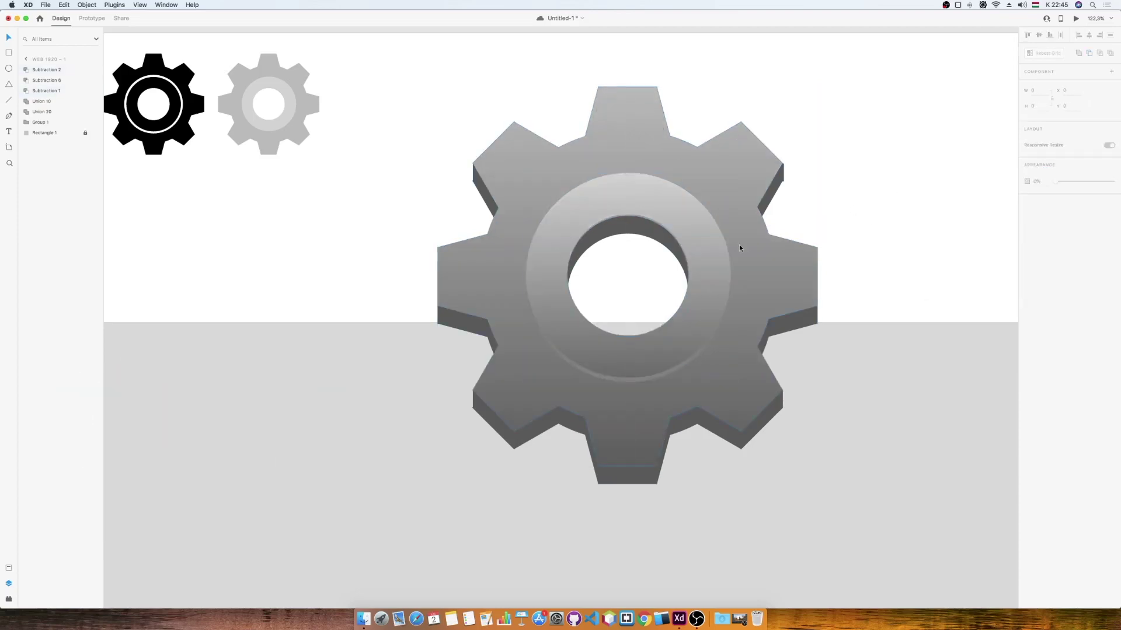
Set the ring's linear gradient to run from white to a medium-light gray.
left_click(738, 226)
left_click(1037, 242)
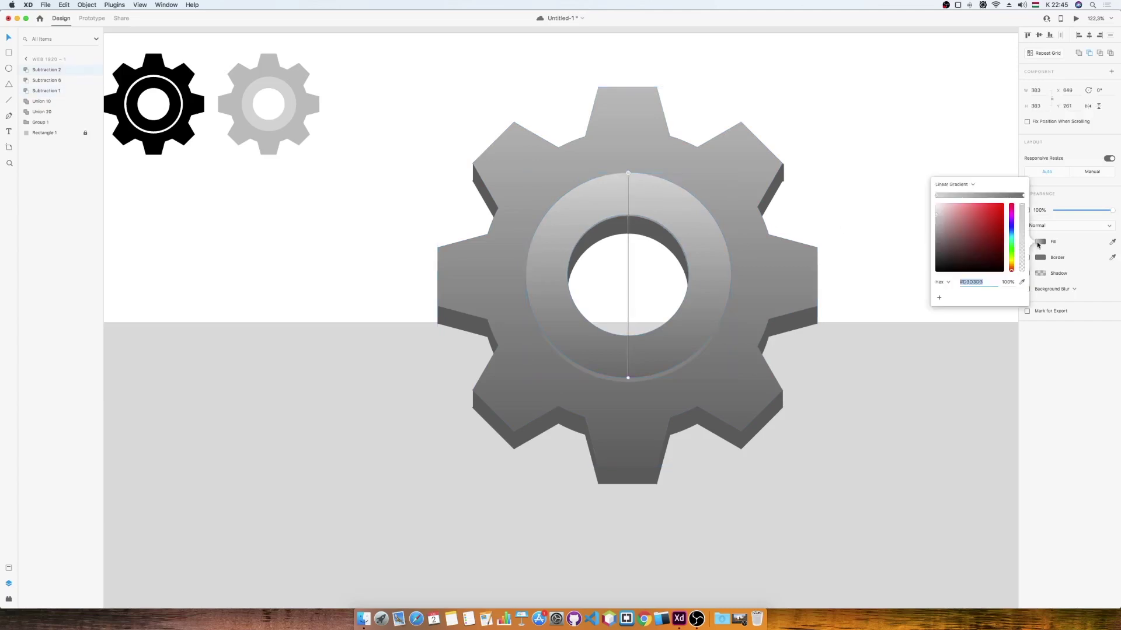
left_click_drag(936, 215, 935, 203)
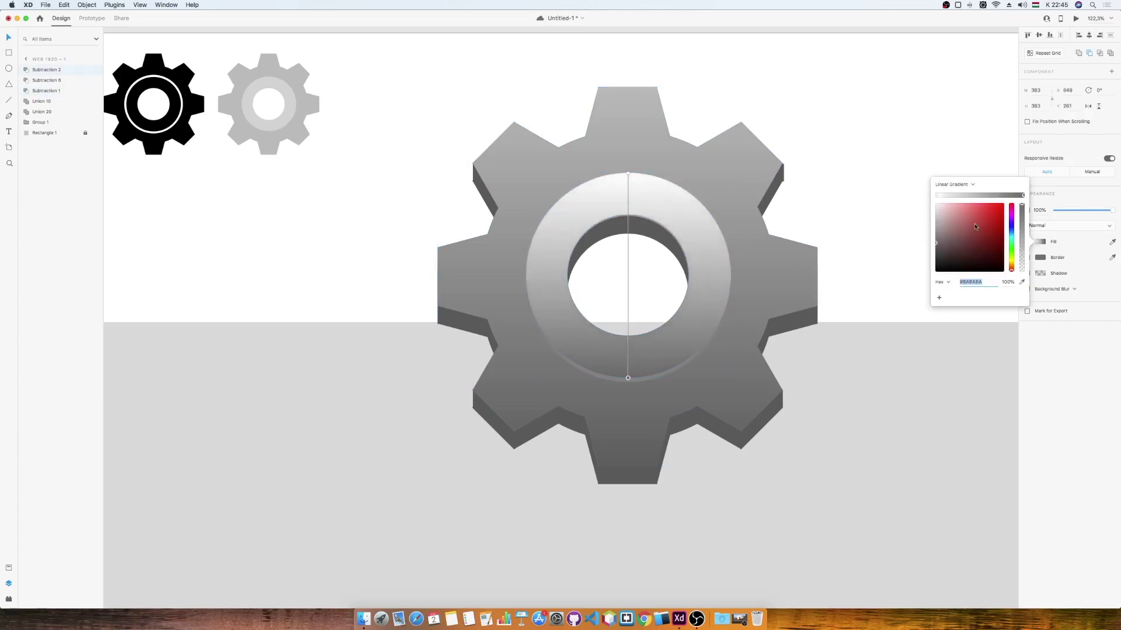
left_click_drag(937, 244, 937, 231)
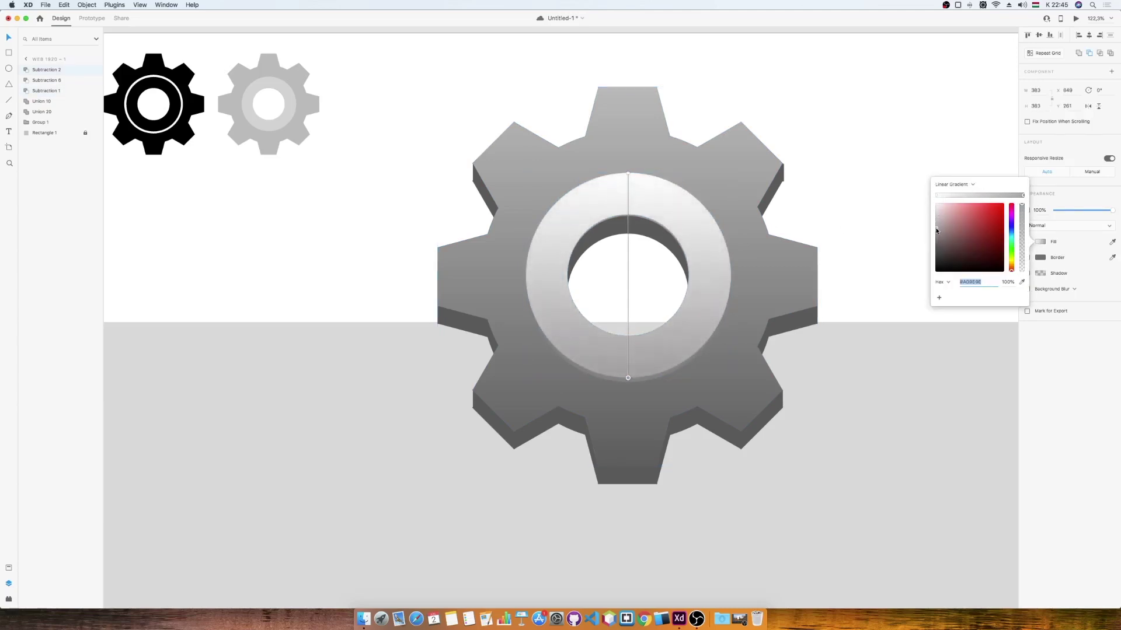
Darken the solid gray fill of the thin ring beneath the light ring.
left_click(663, 370)
left_click(662, 370)
left_click(1038, 242)
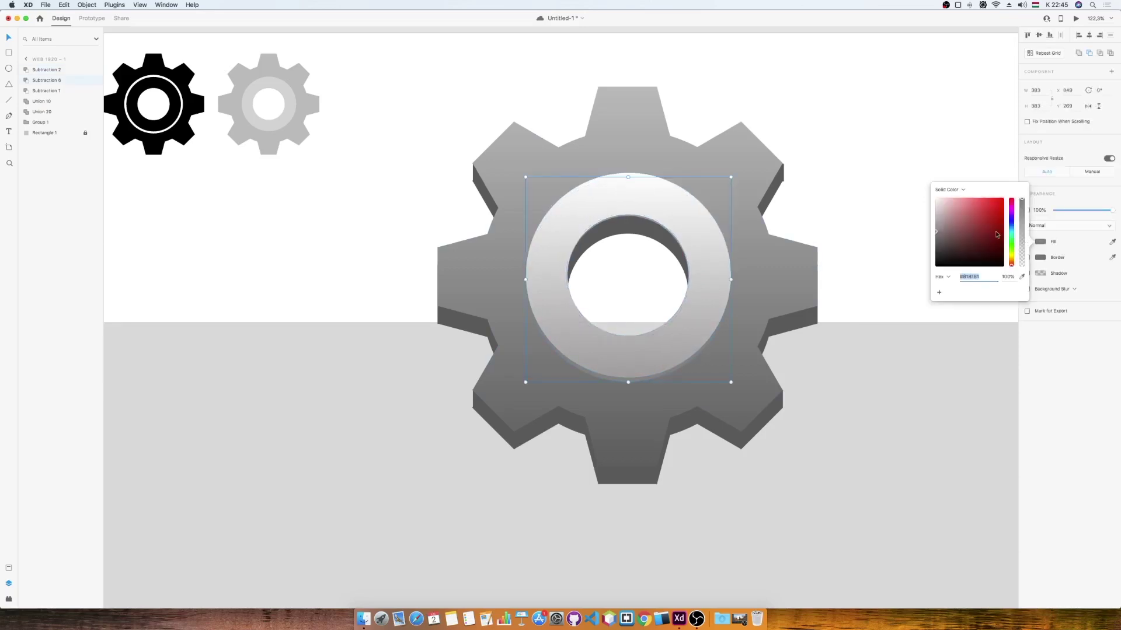
left_click_drag(937, 234, 938, 236)
Set the gear face's linear gradient to run from near-white at its upper end to medium gray at its lower end.
left_click(798, 268)
left_click(628, 465)
left_click(1038, 241)
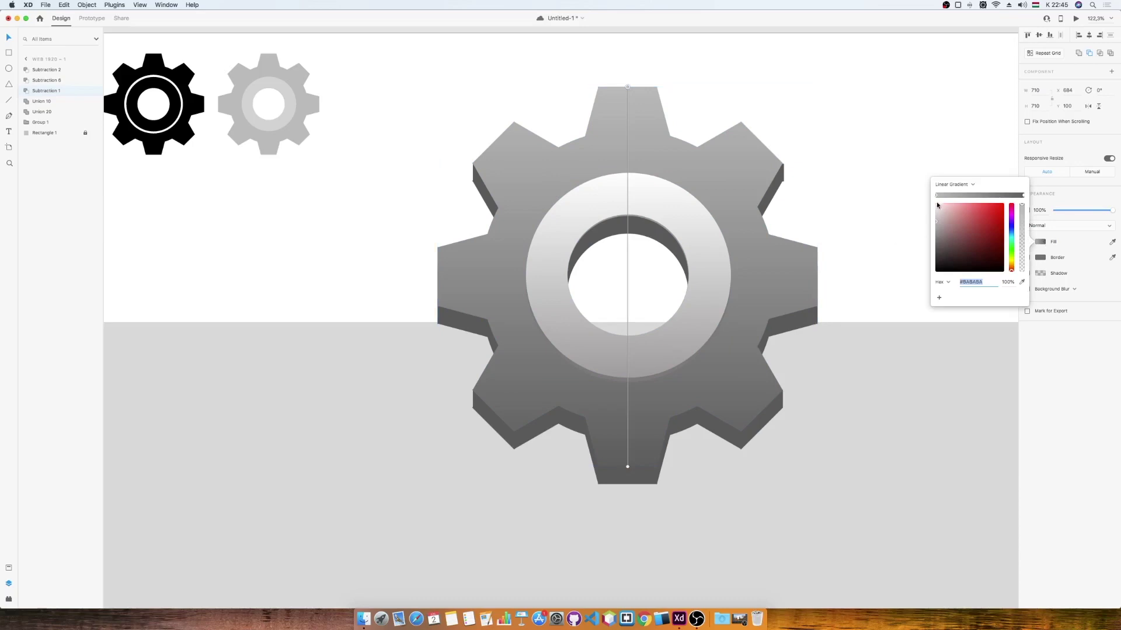
mouse_move(937, 220)
left_mouse_down()
mouse_move(934, 206)
mouse_move(936, 241)
left_mouse_up()
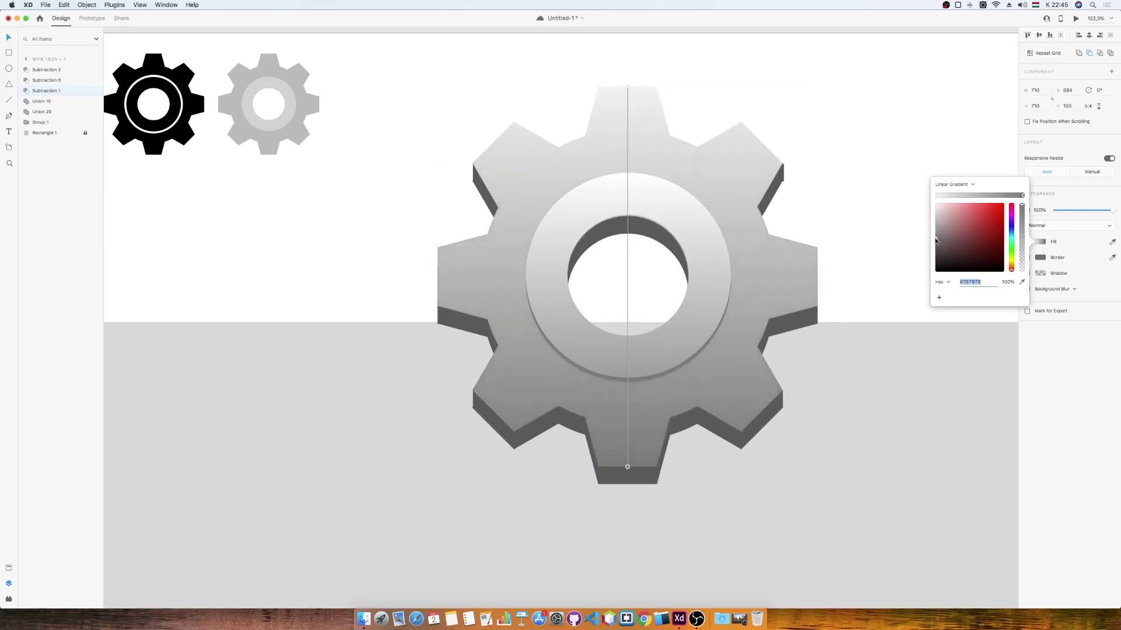
left_click(886, 253)
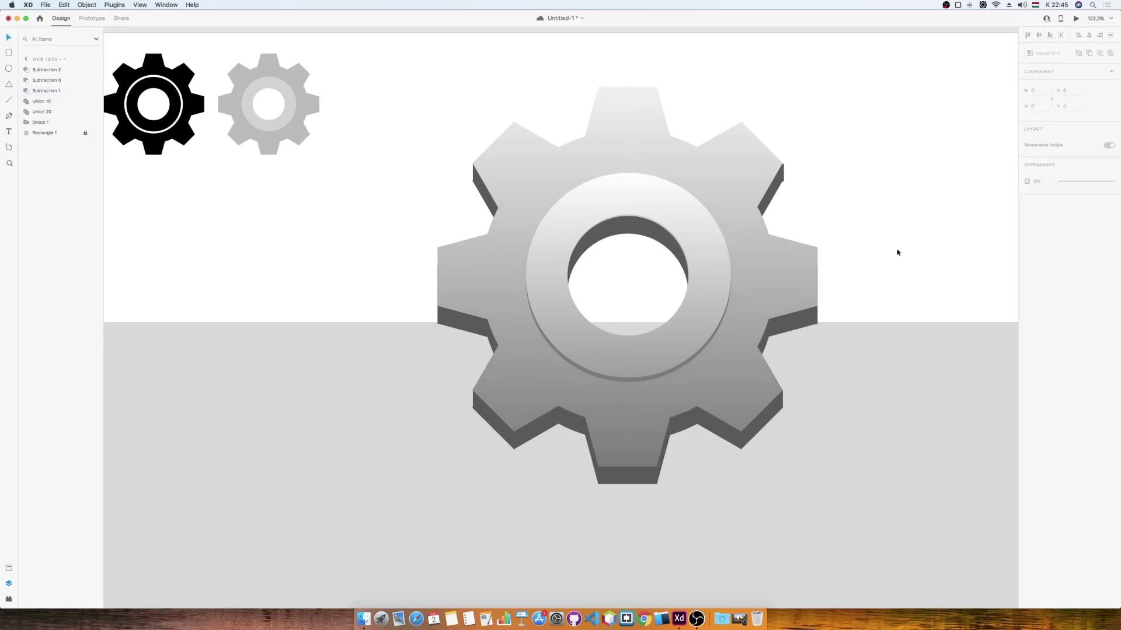
Darken the solid fills of the thin ring edge and the gear shape behind the face.
left_click(630, 383)
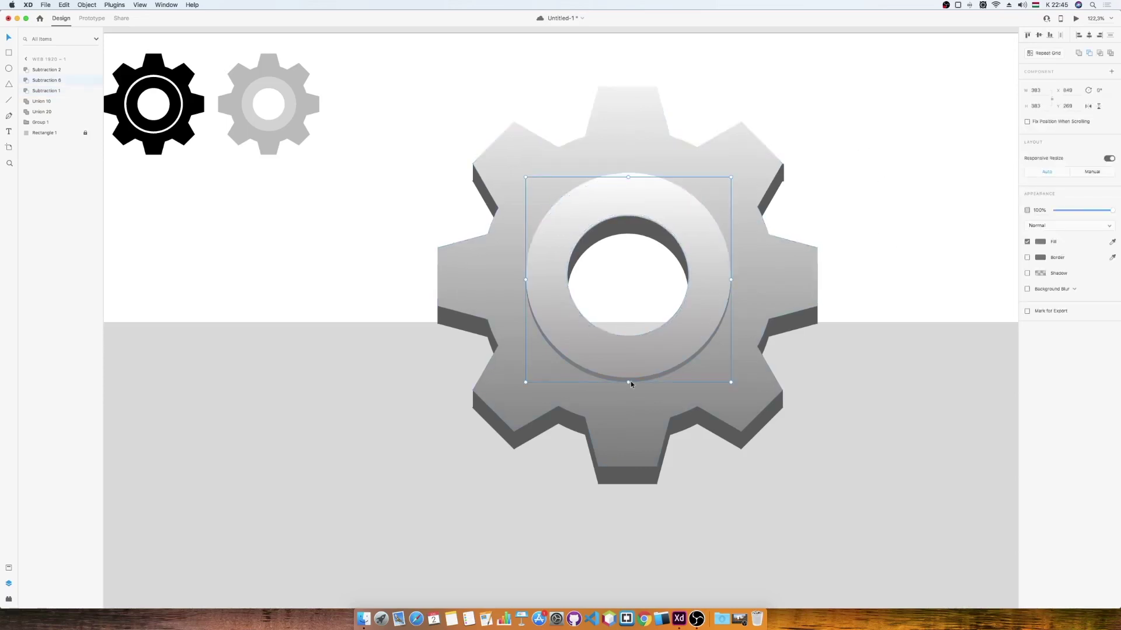
left_click(1039, 242)
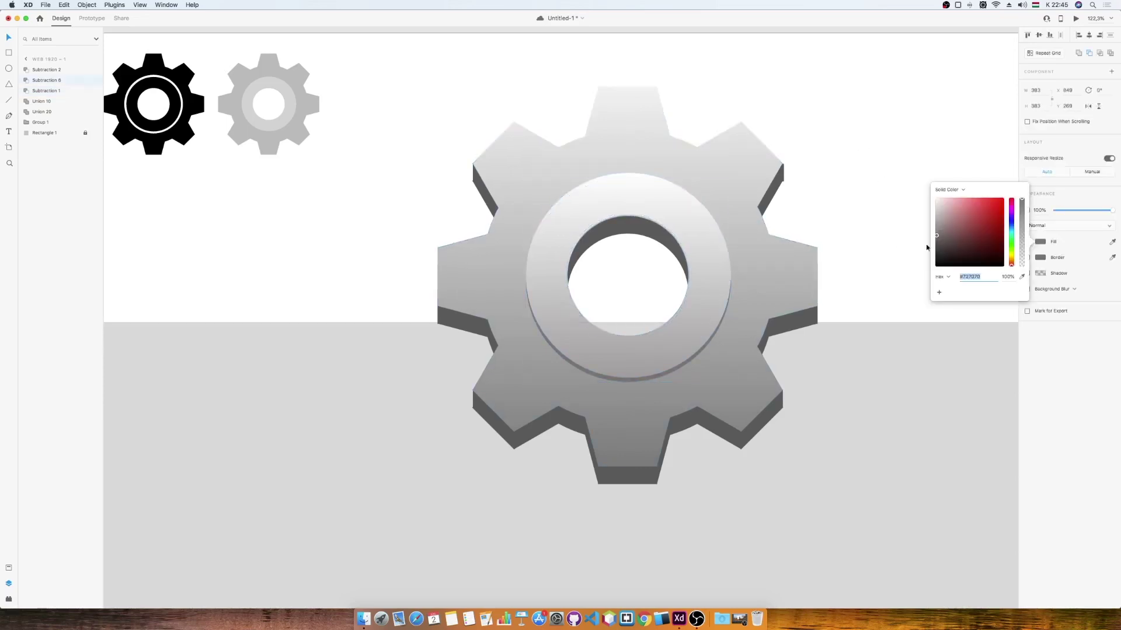
left_click(736, 436)
double_click(740, 441)
left_click(945, 335)
left_click(882, 294)
left_click(809, 316)
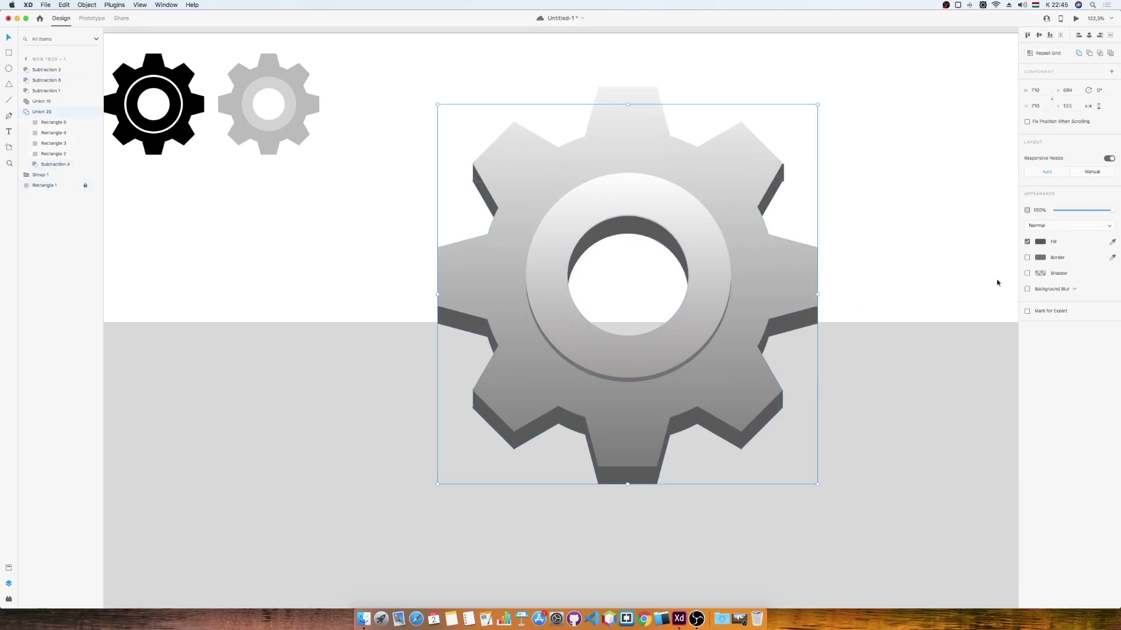
left_click(1040, 242)
left_click(914, 245)
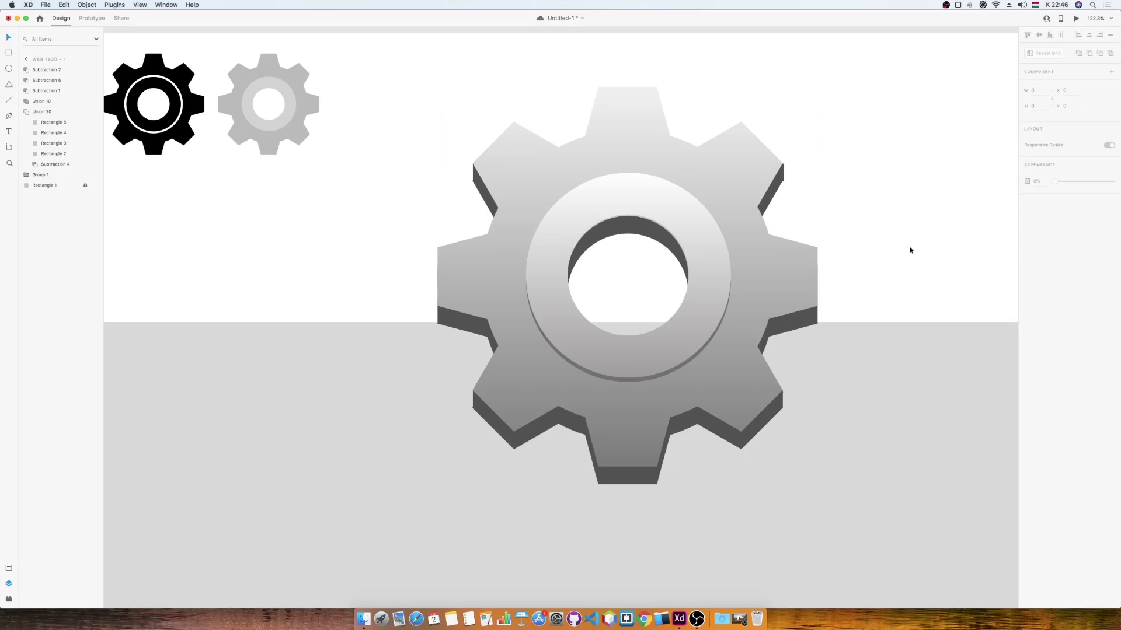
Duplicate the whole 3D gear, merge the copy into one shape and squash it to about 189 high beneath the gear.
key("super+0")
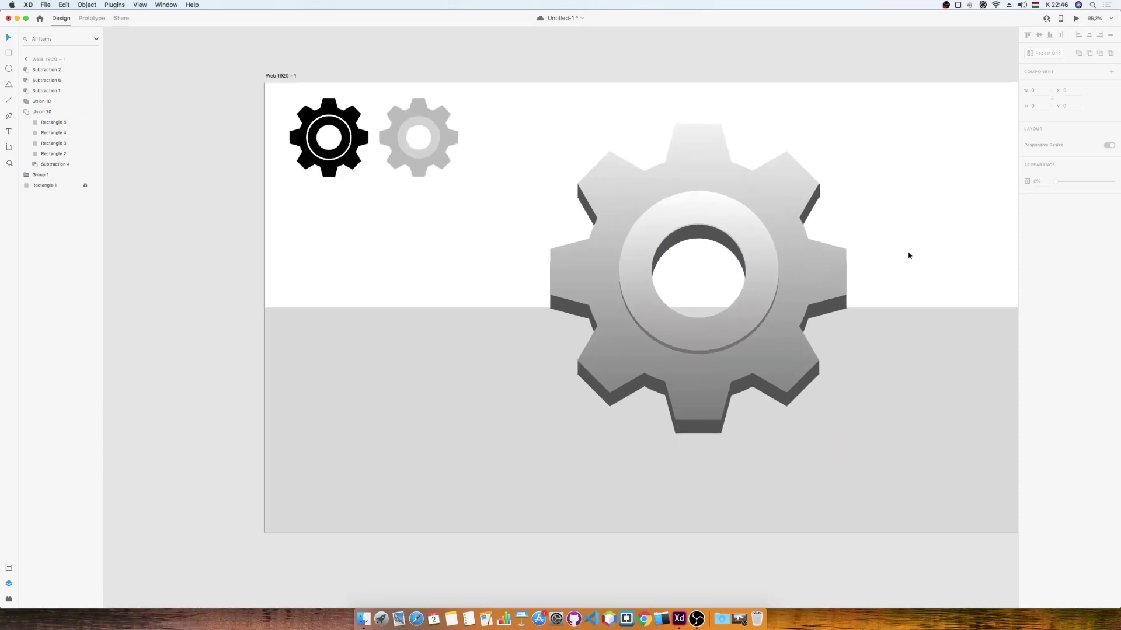
scroll(909, 254, "right", 5)
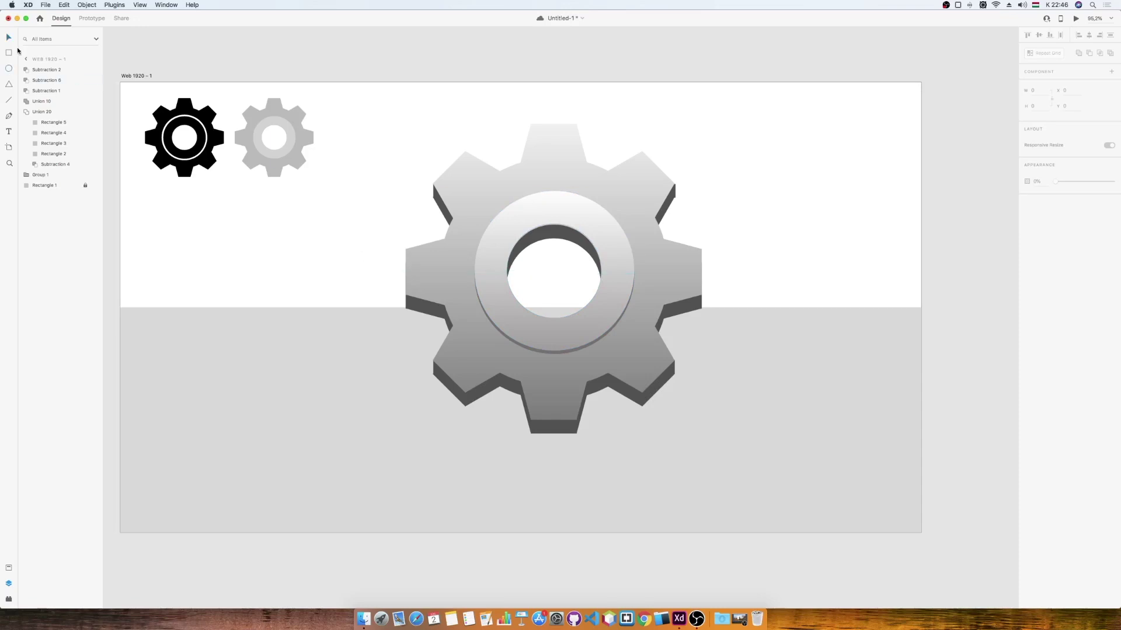
left_click_drag(721, 121, 427, 408)
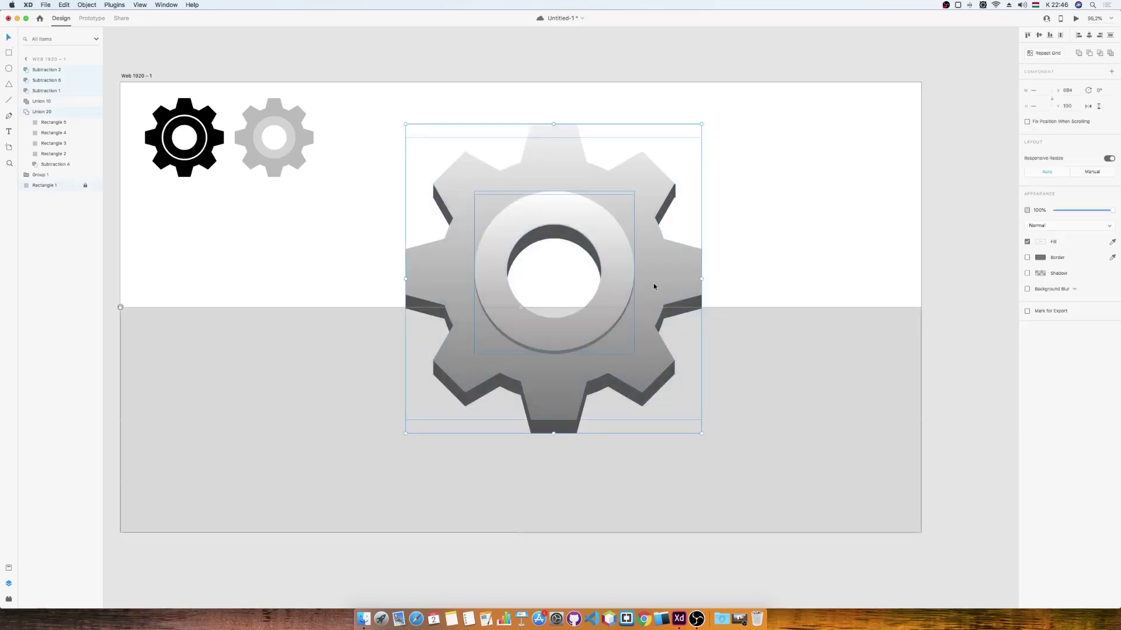
left_click_drag(653, 282, 793, 293, "alt")
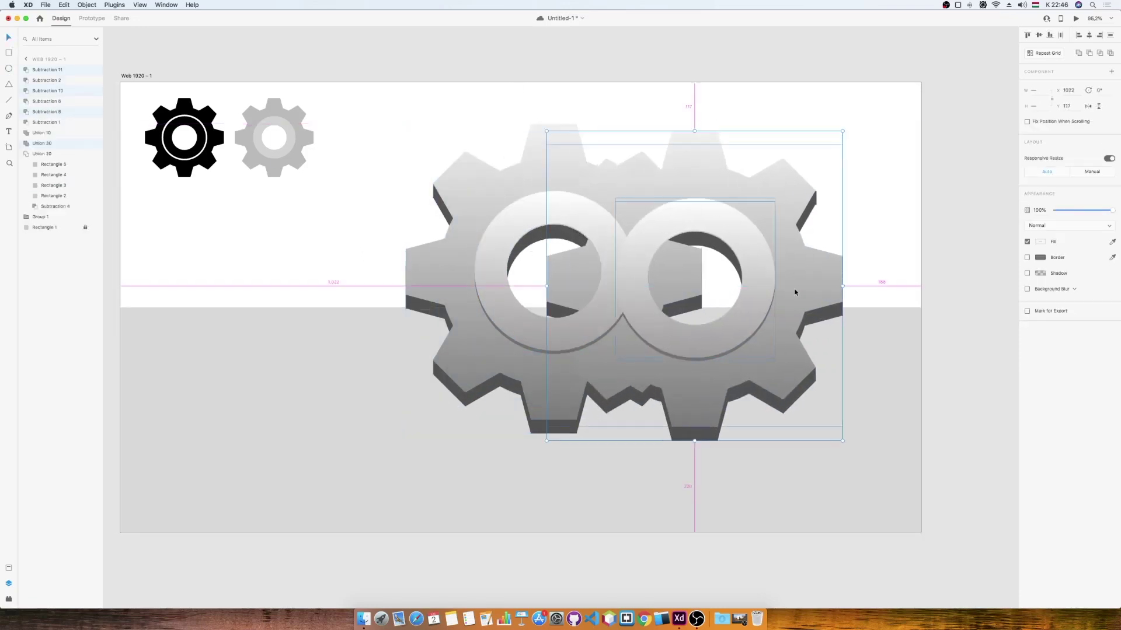
left_click(1079, 54)
left_click_drag(694, 132, 565, 411)
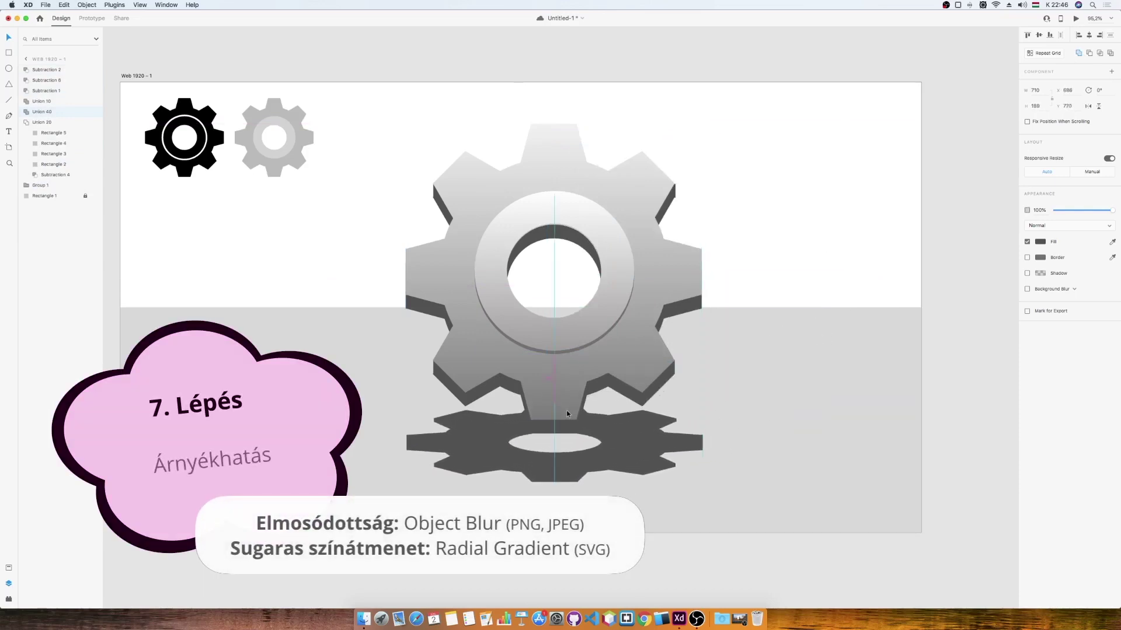
Apply an Object Blur of 15 to the flattened gear shape and lower its opacity to about 39%.
left_click(1065, 289)
left_click(1066, 297)
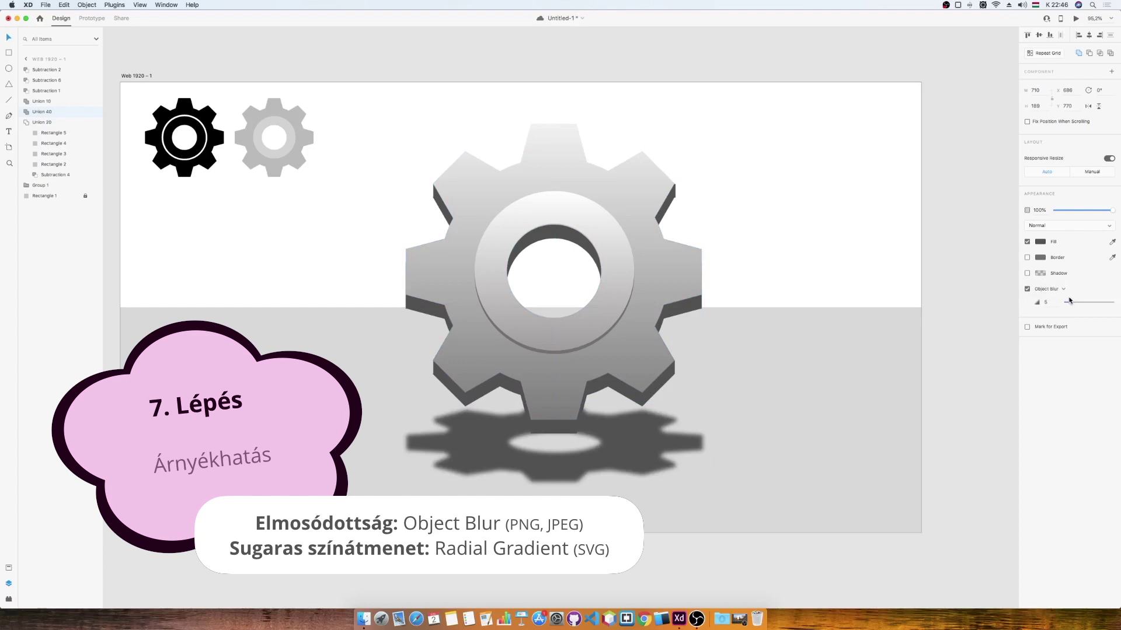
left_click_drag(1075, 303, 1080, 303)
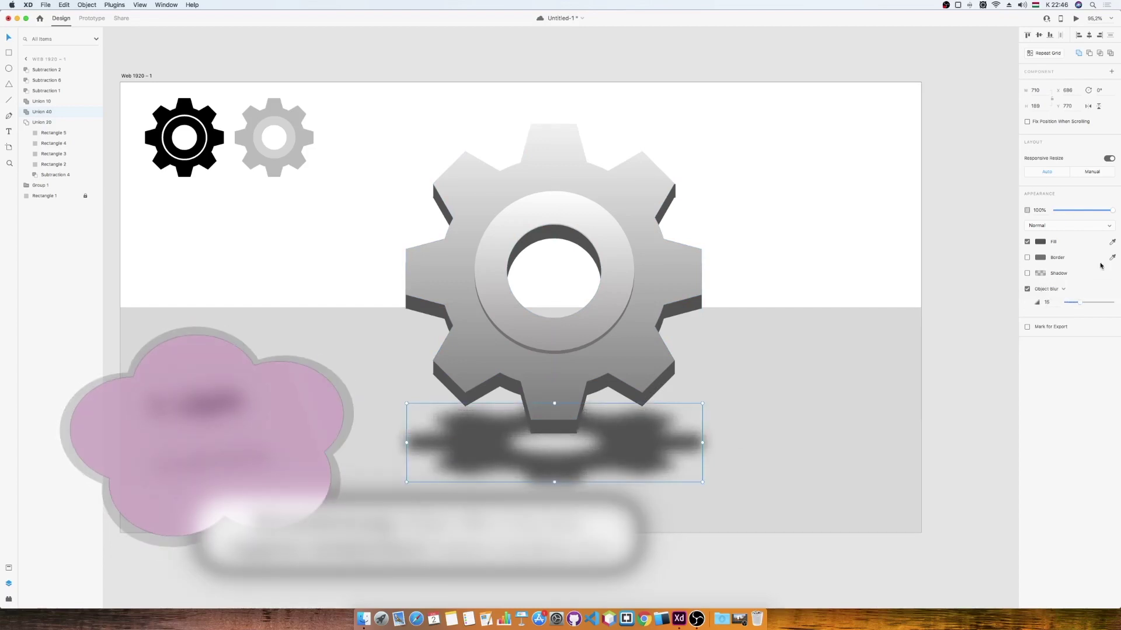
left_click_drag(1111, 210, 1079, 212)
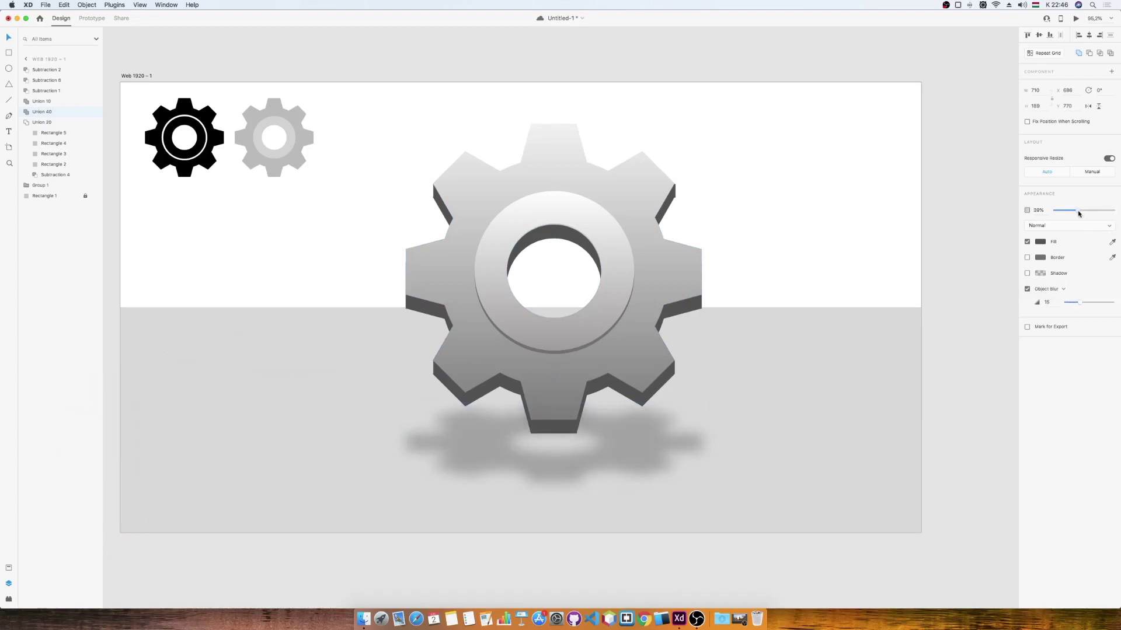
left_click(842, 247)
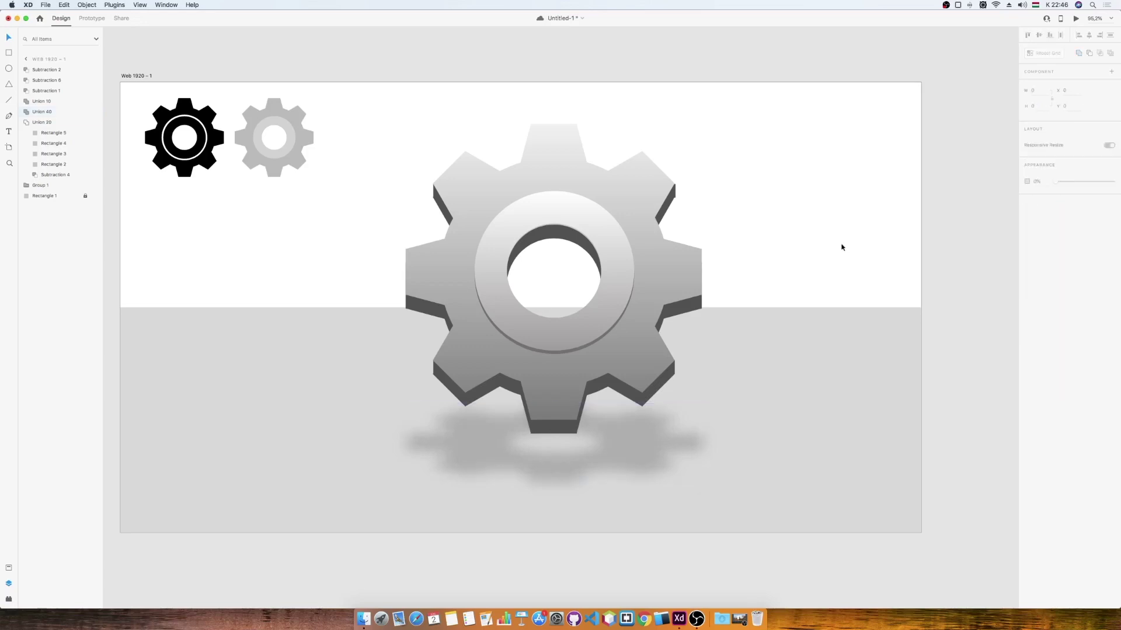
Squash the blurred gear shadow into a shallower shape below the gear.
left_click(613, 458)
left_click_drag(557, 409, 612, 434)
left_click(783, 383)
left_click(812, 176)
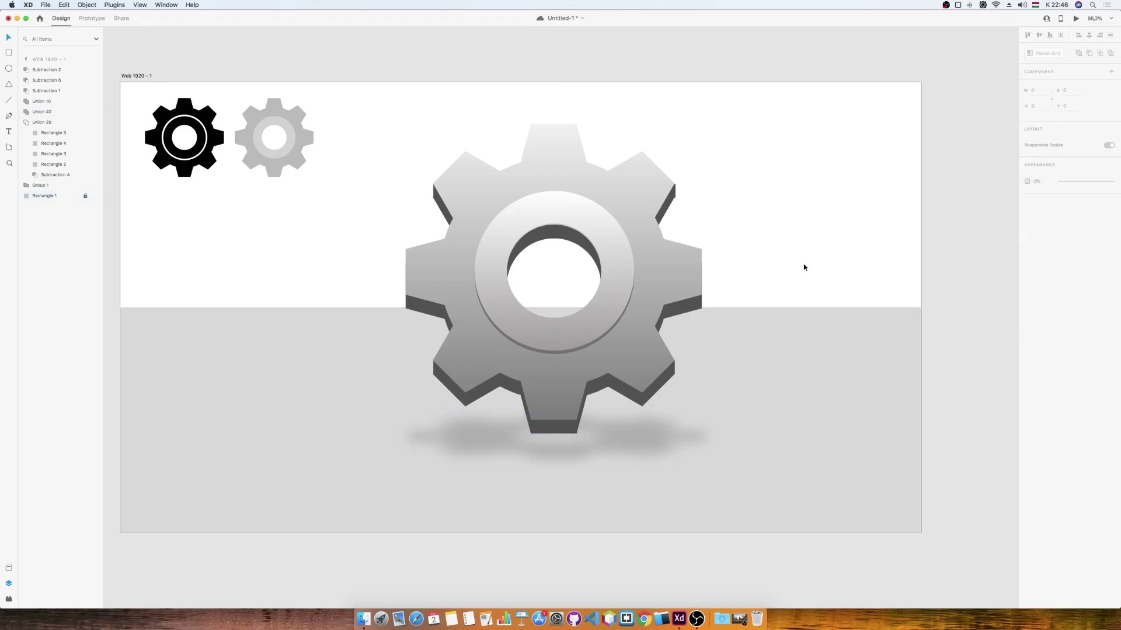
Delete the blurred gear shadow and draw an ellipse about 710 by 189 across the gear's width.
left_click(622, 433)
key("Delete")
mouse_move(406, 251)
left_mouse_down()
mouse_move(702, 316)
mouse_move(701, 329)
left_mouse_up()
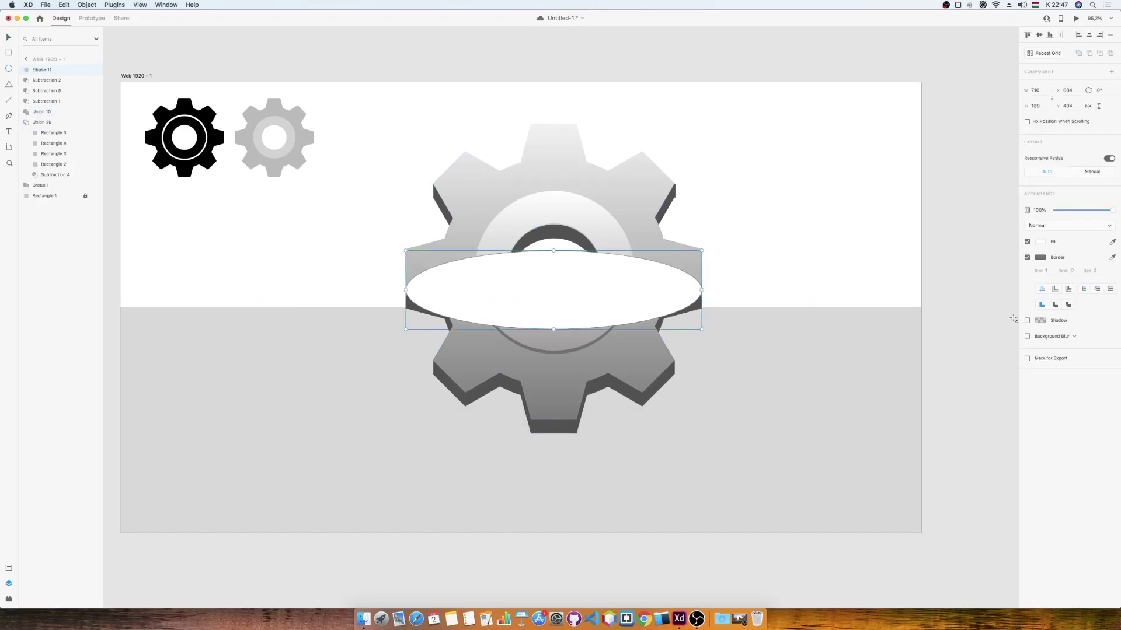
Remove the ellipse's border and fill it with a radial gradient from black at the center to fully transparent at the edge.
left_click(1041, 242)
left_click(962, 190)
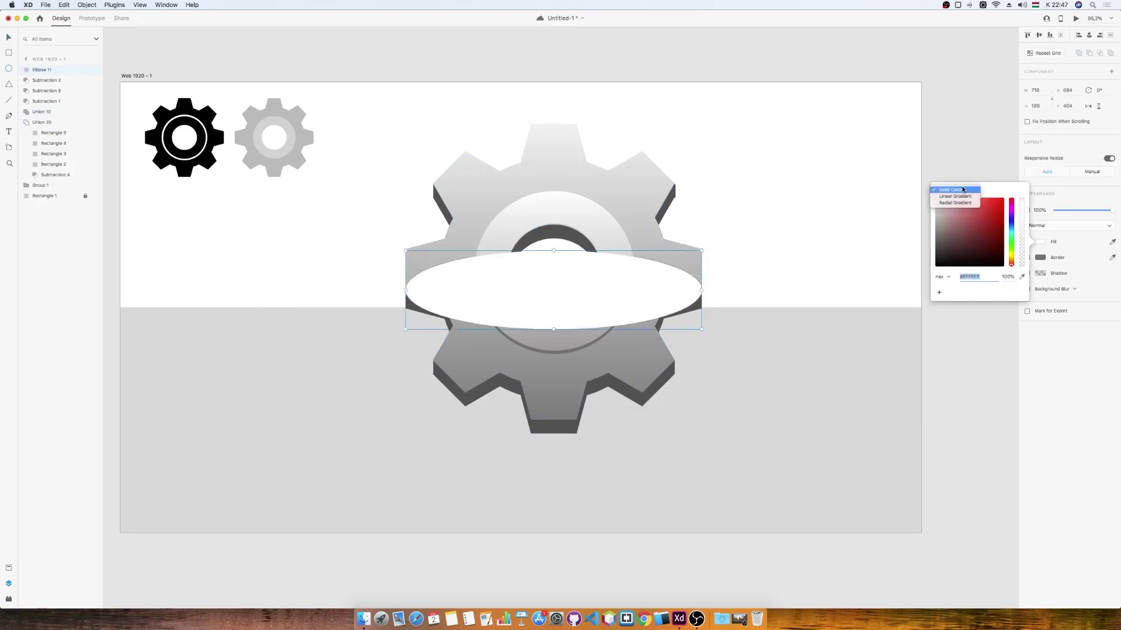
left_click(957, 197)
left_click(971, 186)
left_click(956, 191)
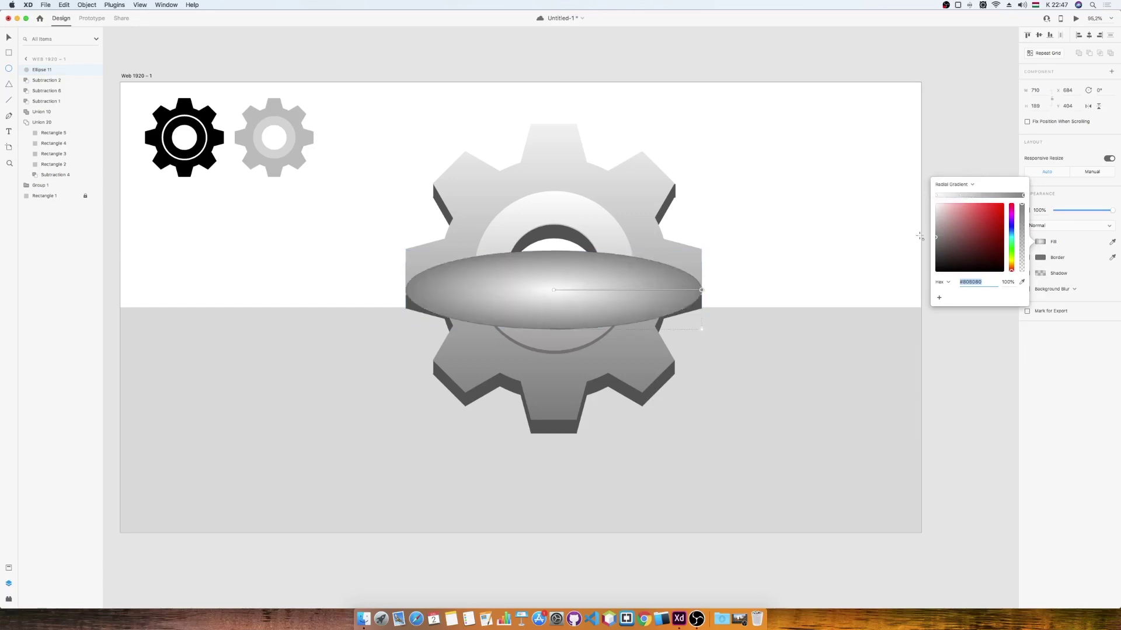
left_click_drag(934, 215, 936, 272)
left_click_drag(1022, 205, 1019, 281)
Move the gradient ellipse below the gear and bring all the gear's parts in front of it.
left_click(8, 36)
left_click_drag(589, 287, 564, 449)
left_click_drag(712, 115, 444, 402)
right_click(457, 376)
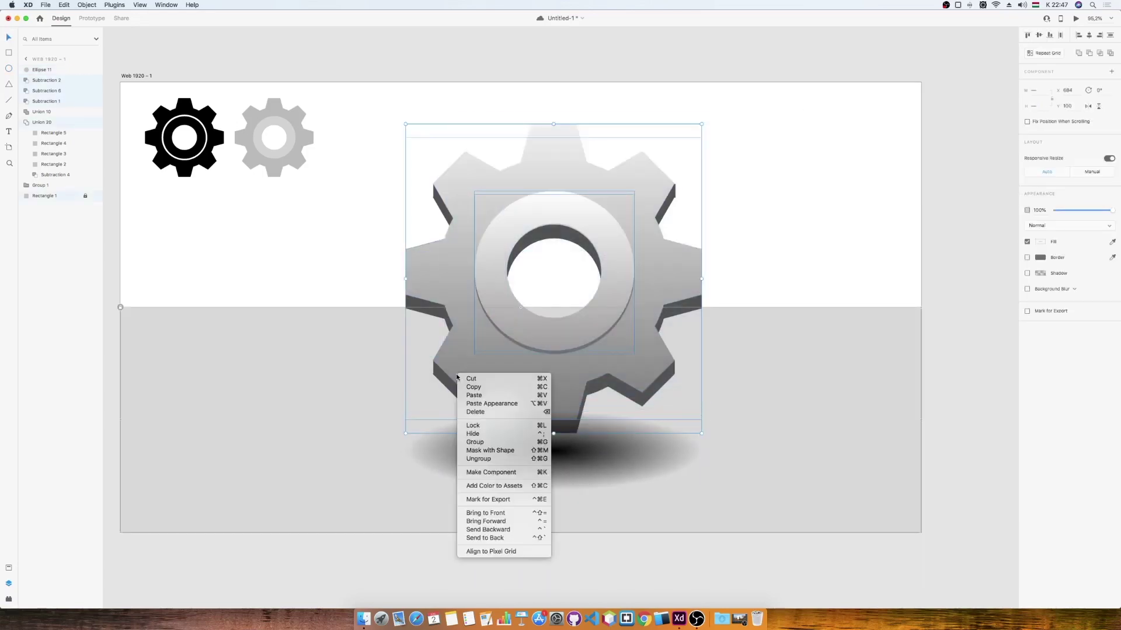
left_click(485, 513)
Lower the shadow ellipse's opacity to roughly a quarter.
left_click(601, 458)
left_click_drag(1112, 210, 1066, 212)
left_click(829, 221)
left_click(611, 445)
left_click_drag(1067, 212, 1069, 213)
left_click(841, 193)
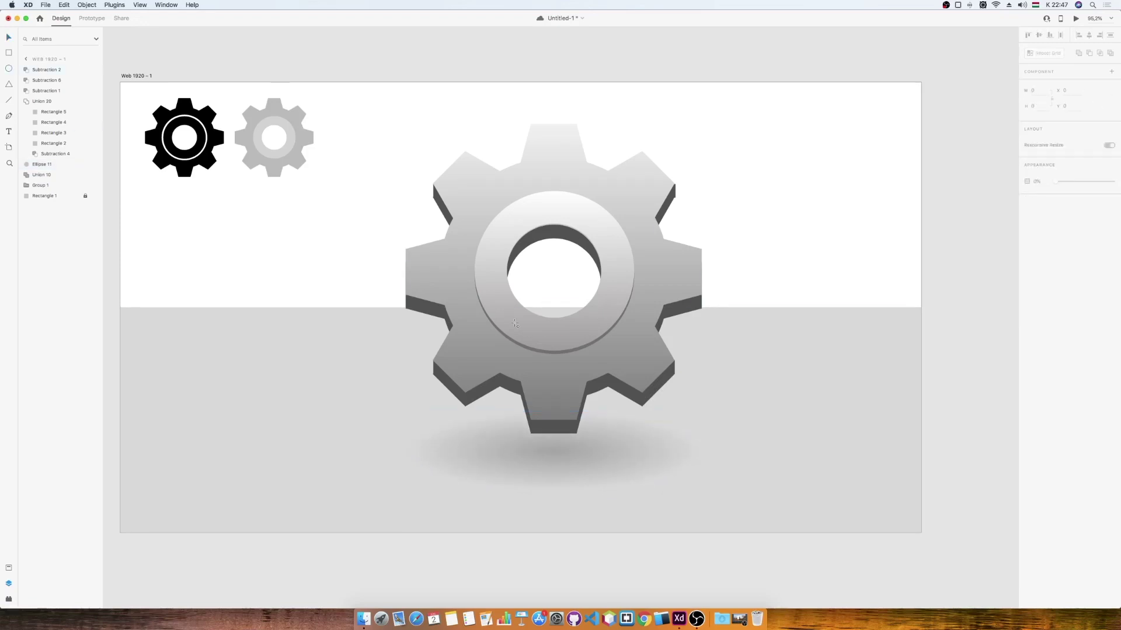
Draw a borderless white circle about 551 in diameter, centered over the gear's round body.
left_click_drag(632, 376, 440, 181)
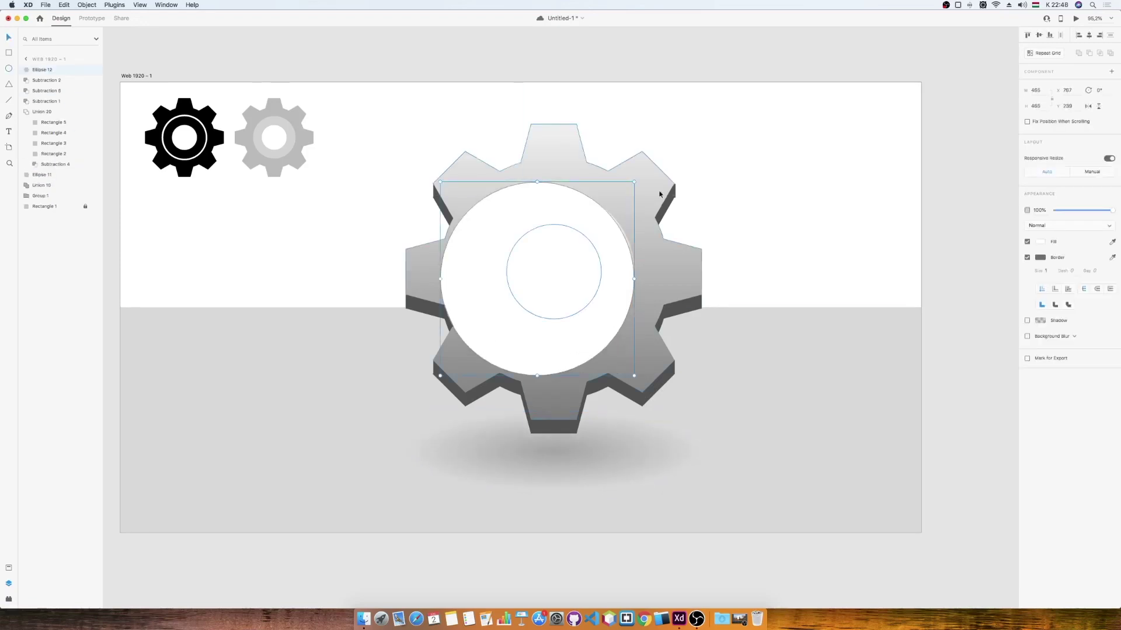
left_click_drag(644, 181, 722, 160)
left_click_drag(564, 251, 570, 257)
left_click_drag(447, 167, 440, 160)
left_click_drag(662, 382, 667, 387)
left_click_drag(667, 160, 669, 158)
left_click_drag(440, 158, 439, 157)
left_click(1027, 258)
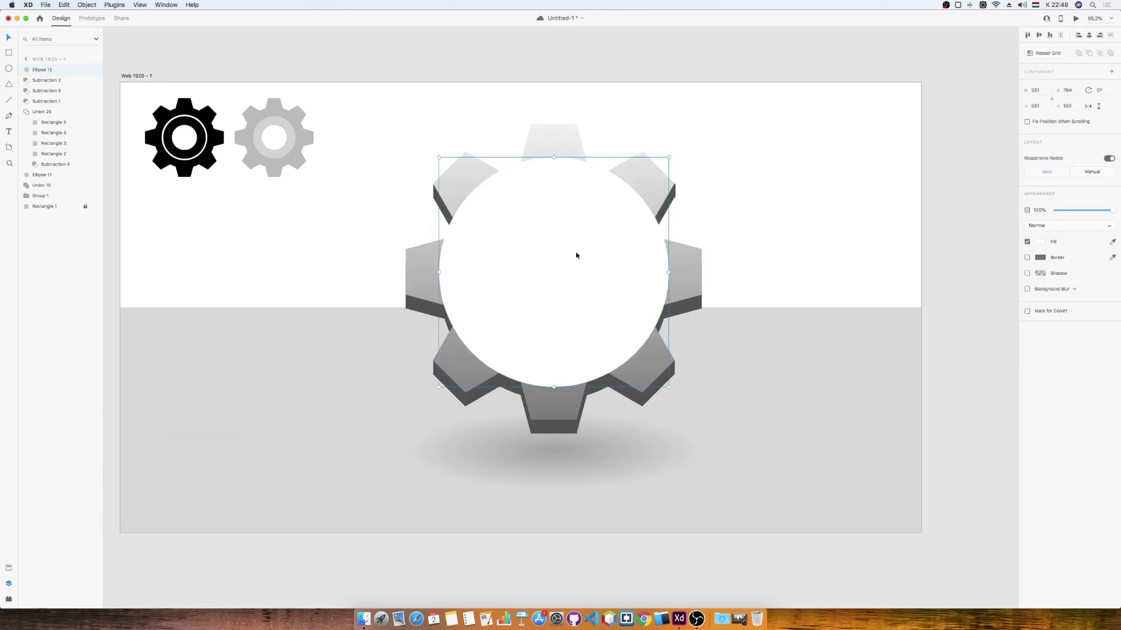
Duplicate the white circle slightly lower, fill the copy with dark gray and widen it a little on both sides.
left_click_drag(576, 256, 577, 260, "alt")
left_click(1041, 242)
left_click_drag(954, 237, 905, 238)
left_click(901, 237)
left_click(543, 278)
left_click_drag(438, 278, 437, 278)
Subtract the dark circle from the white one and nudge the remaining crescent down by 1.
left_click(572, 161, "shift")
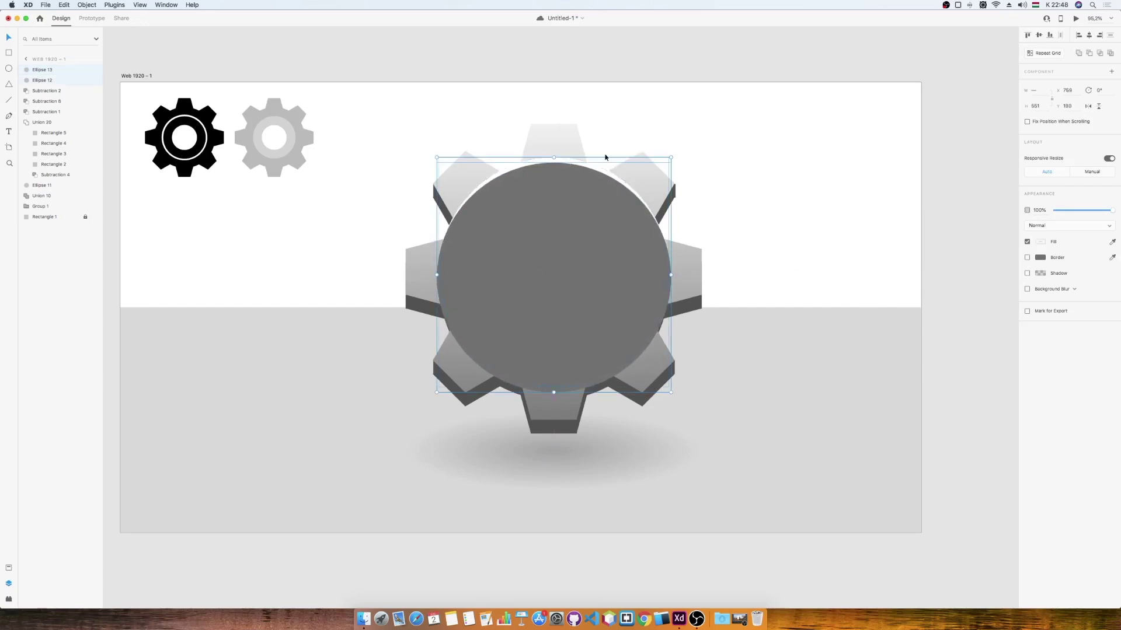
left_click(1089, 56)
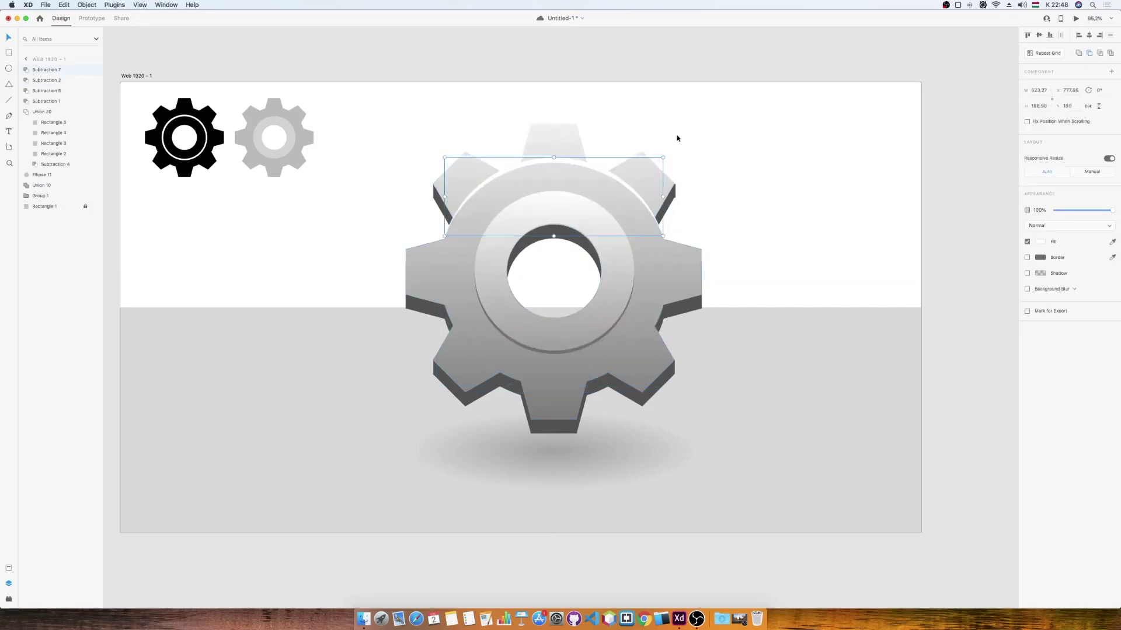
key("Down")
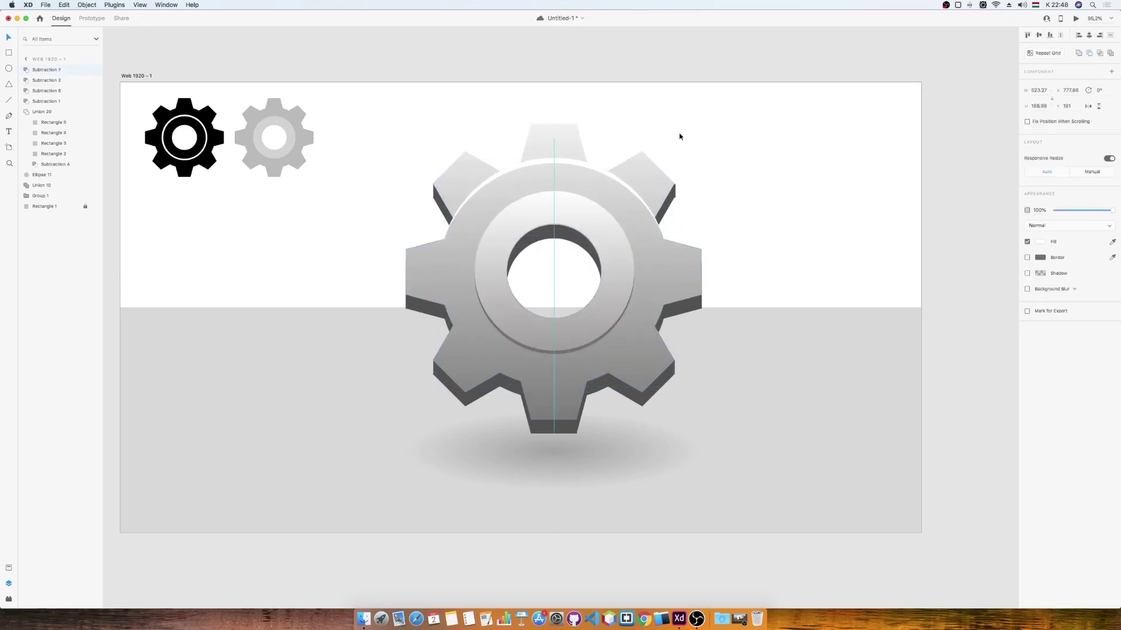
Duplicate the white crescent, flip it vertically onto the lower edge of the gear's body and give it a dark fill.
key("super+d")
left_click_drag(593, 167, 593, 203)
left_click_drag(671, 187, 449, 269)
left_click_drag(554, 268, 554, 383)
left_click(1040, 241)
left_click(933, 273)
left_click(960, 350)
Reduce the dark lower crescent and the white upper crescent to a faint opacity.
left_click(647, 349)
left_click_drag(1114, 210, 1064, 212)
left_click(966, 251)
left_click(625, 359)
left_click(587, 169)
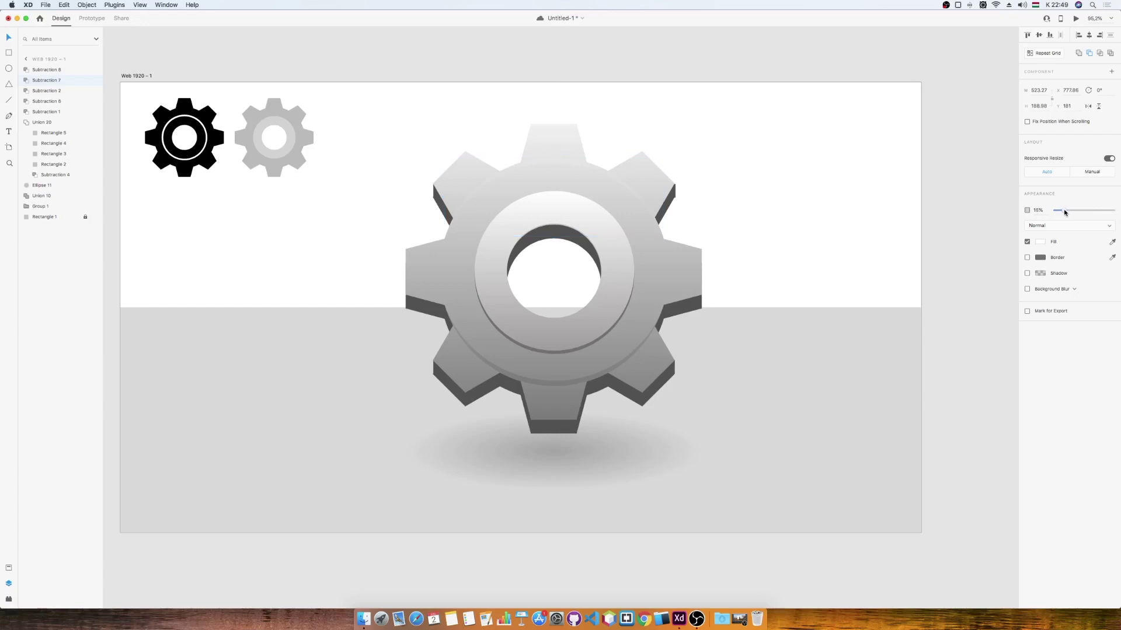
Group the 3D gear's parts together with its crescents and shadow ellipse.
left_click_drag(840, 198, 391, 490)
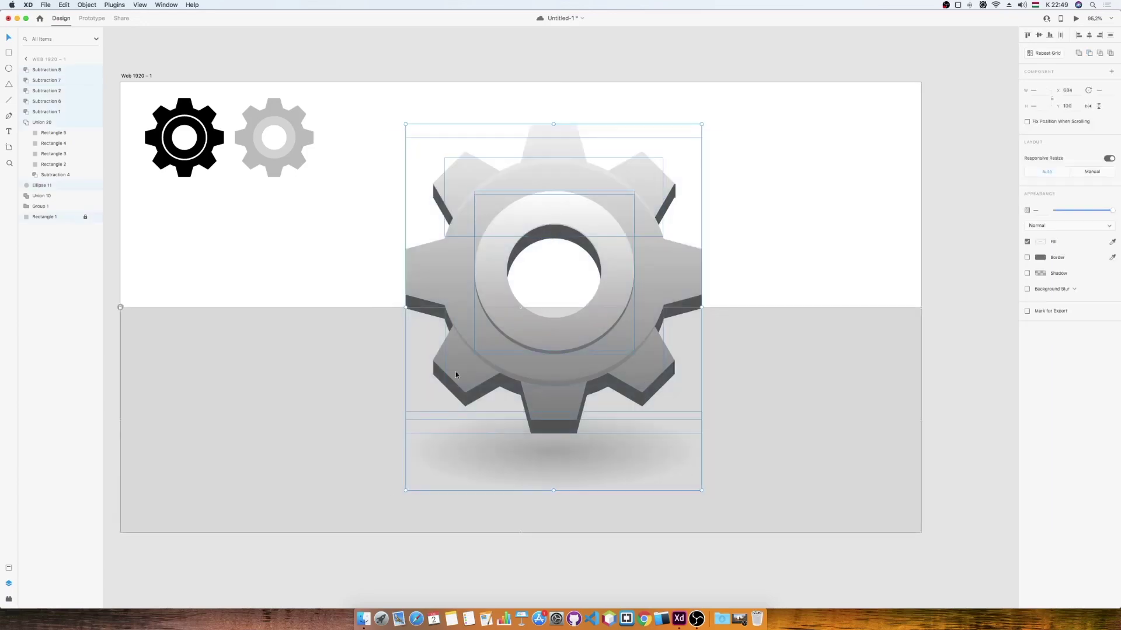
right_click(457, 281)
left_click(483, 353)
Shrink the 3D gear group to the size of the flat gears and place it in line beside the gray gear.
left_click_drag(633, 212, 463, 147)
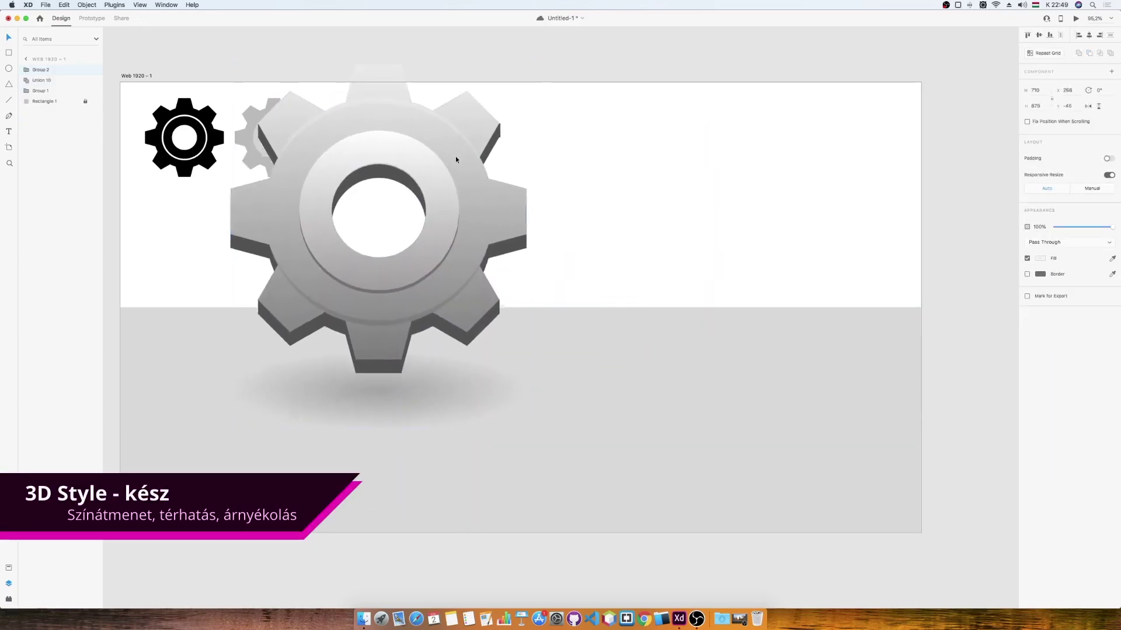
left_click_drag(532, 59, 370, 160)
left_click_drag(329, 308, 333, 217)
left_click_drag(370, 343, 313, 292)
left_click_drag(313, 250, 386, 139)
Group the three gears, enlarge the group to about 875 by 326 and move it across the white and gray background boundary.
key("super+a")
right_click(172, 116)
left_click(182, 185)
left_click_drag(391, 135, 408, 142)
left_click_drag(418, 200, 528, 243)
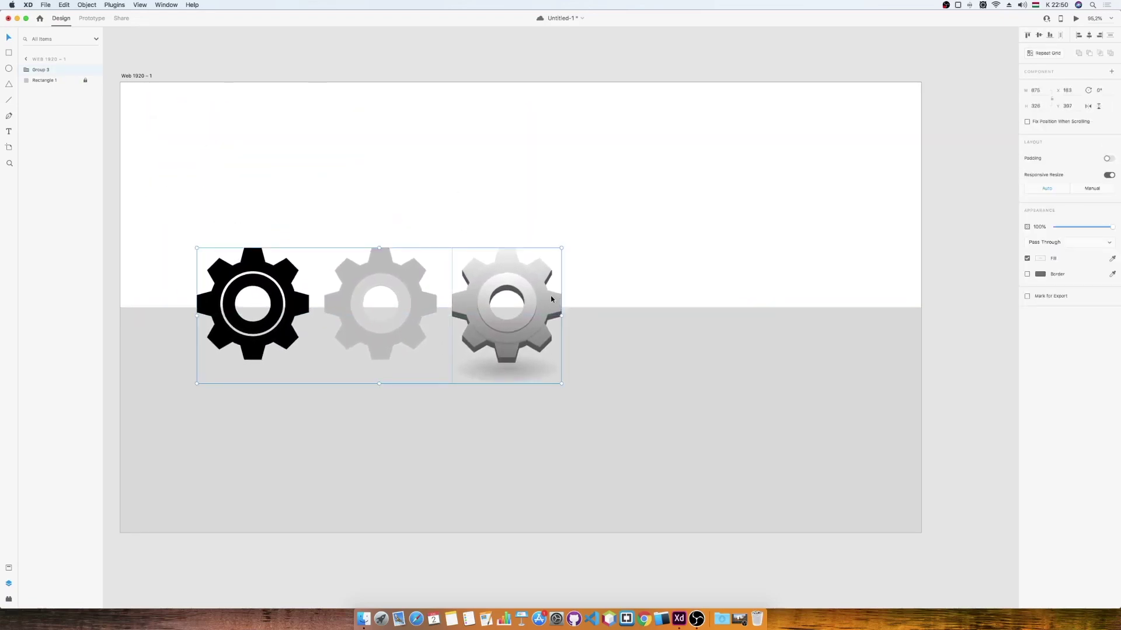
Move the gear group to the upper-left part of the white background and hide it.
left_click(618, 225)
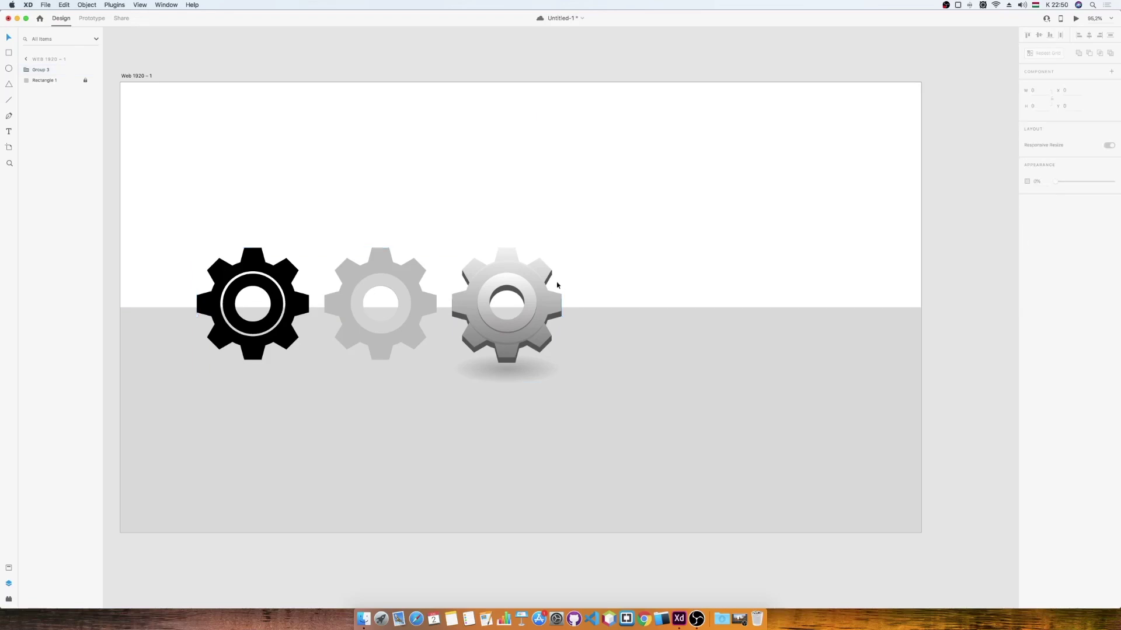
double_click(513, 373)
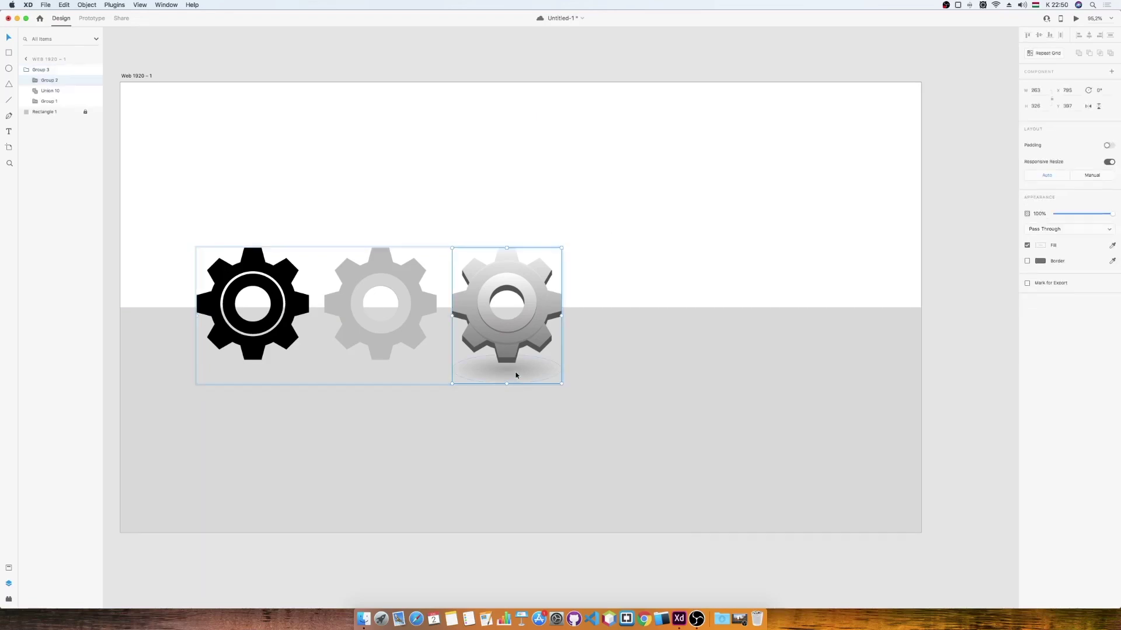
double_click(513, 372)
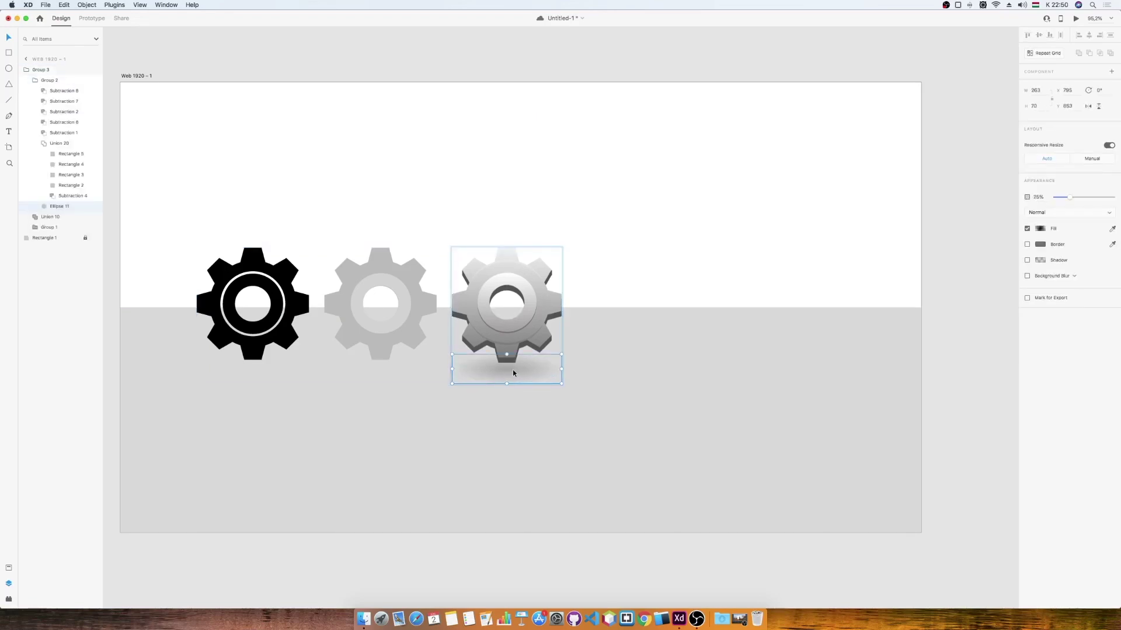
left_click(628, 248)
left_click_drag(536, 286, 535, 284)
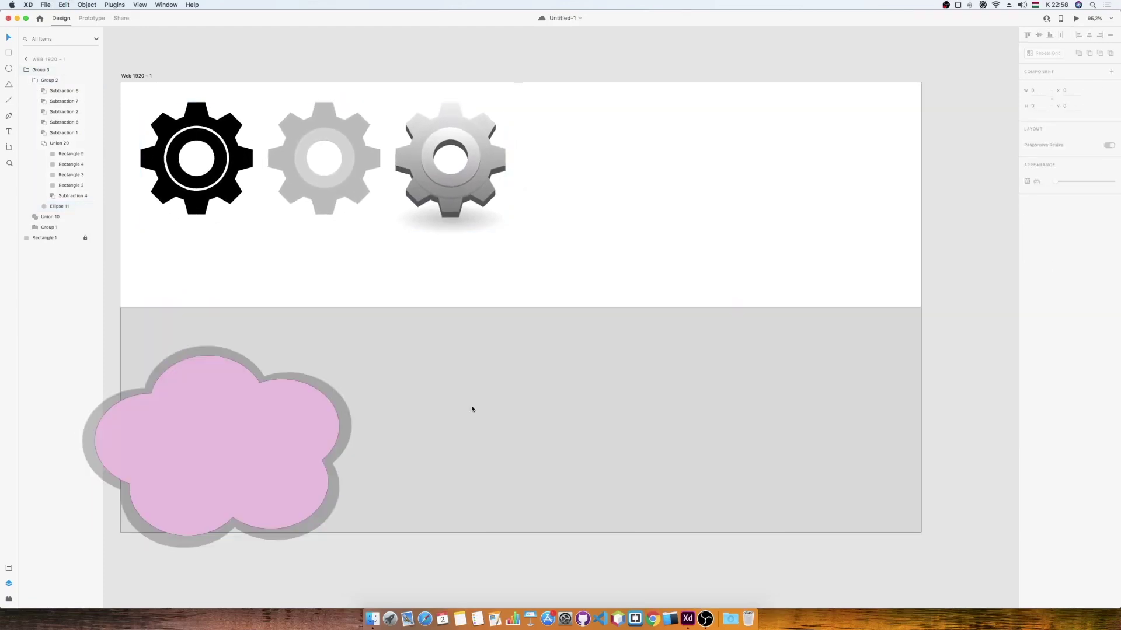
right_click(463, 202)
left_click(471, 249)
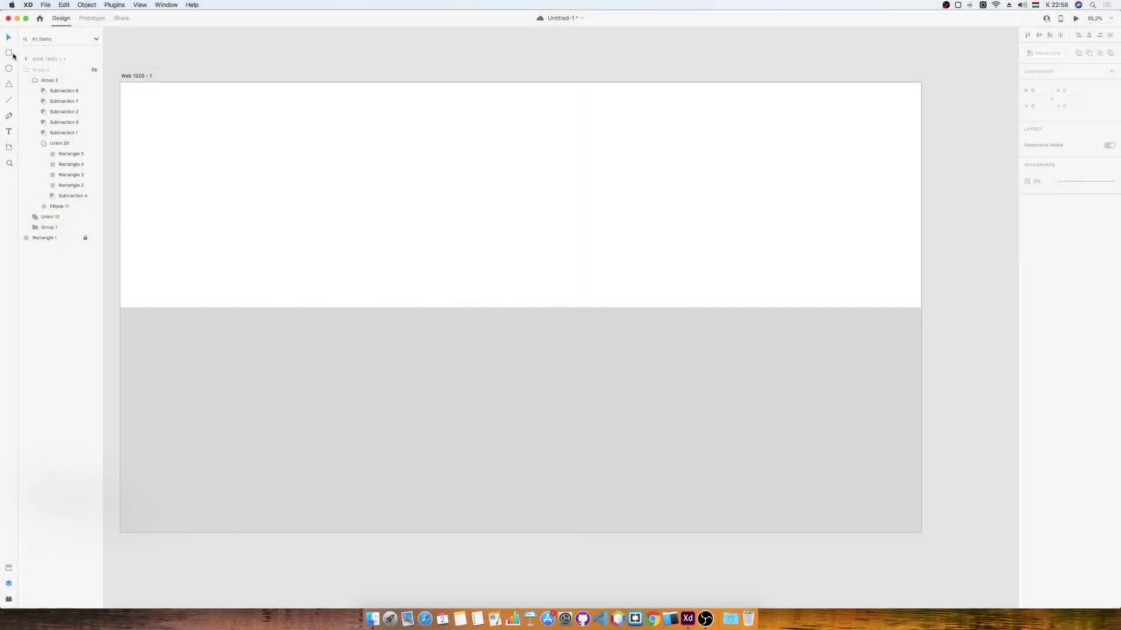
Draw a page rectangle about 371 by 505 near the artboard's center, across the white and gray boundary.
key("r")
left_click_drag(444, 202, 601, 414)
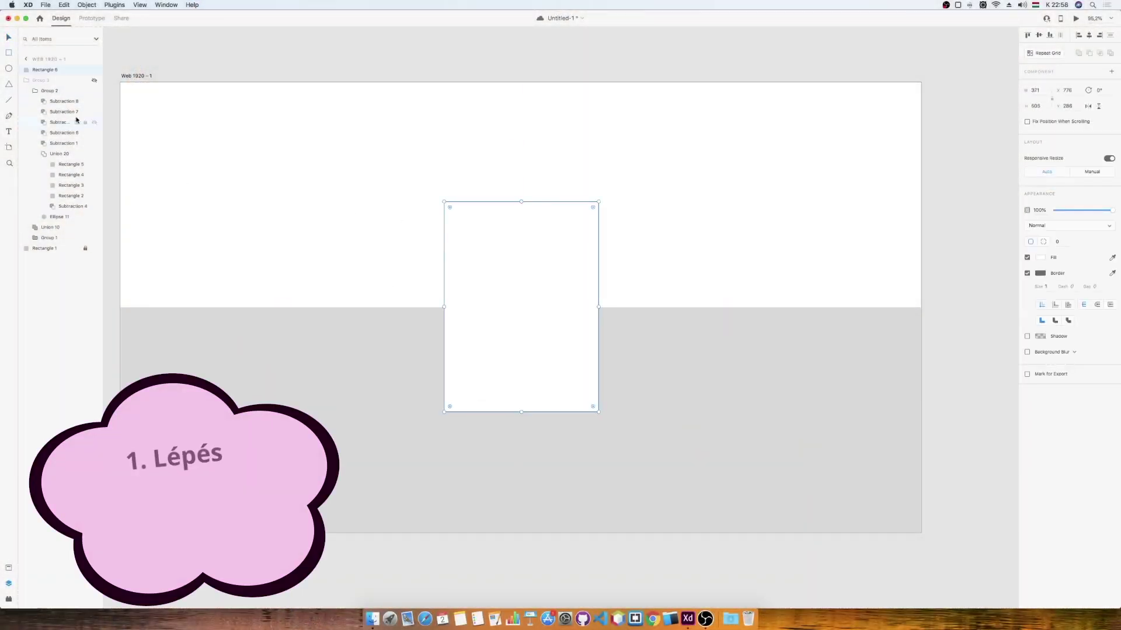
left_click_drag(512, 262, 488, 264)
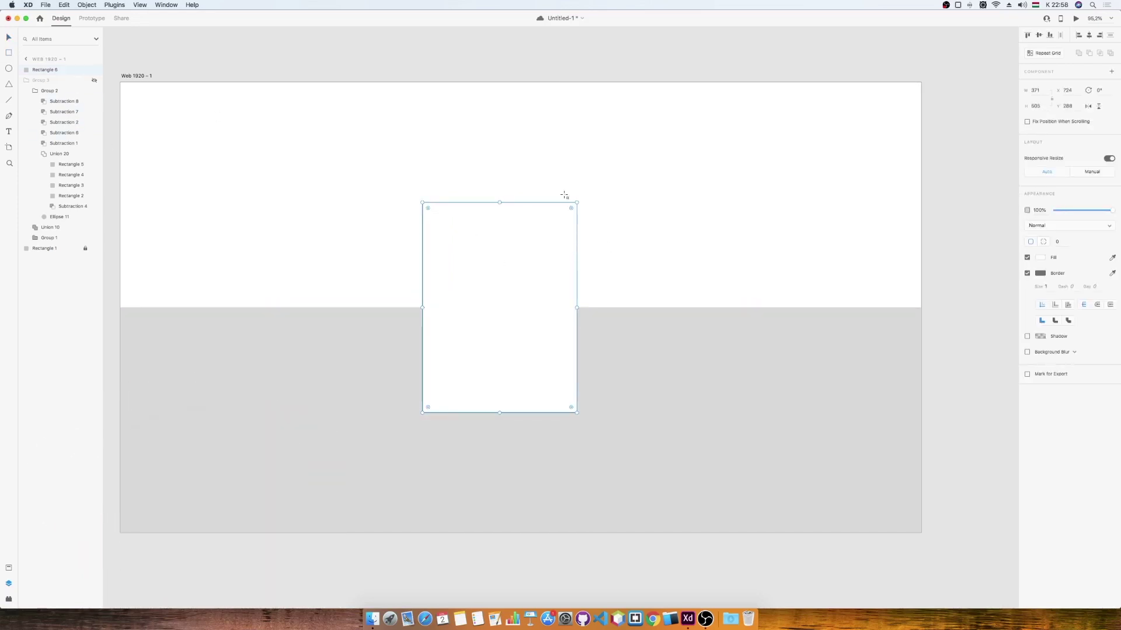
Draw a triangular folded corner about 105 wide in the page's upper-right corner with the Pen tool.
mouse_move(613, 203)
left_mouse_down()
mouse_move(662, 247)
mouse_move(561, 218)
left_mouse_up()
double_click(552, 219)
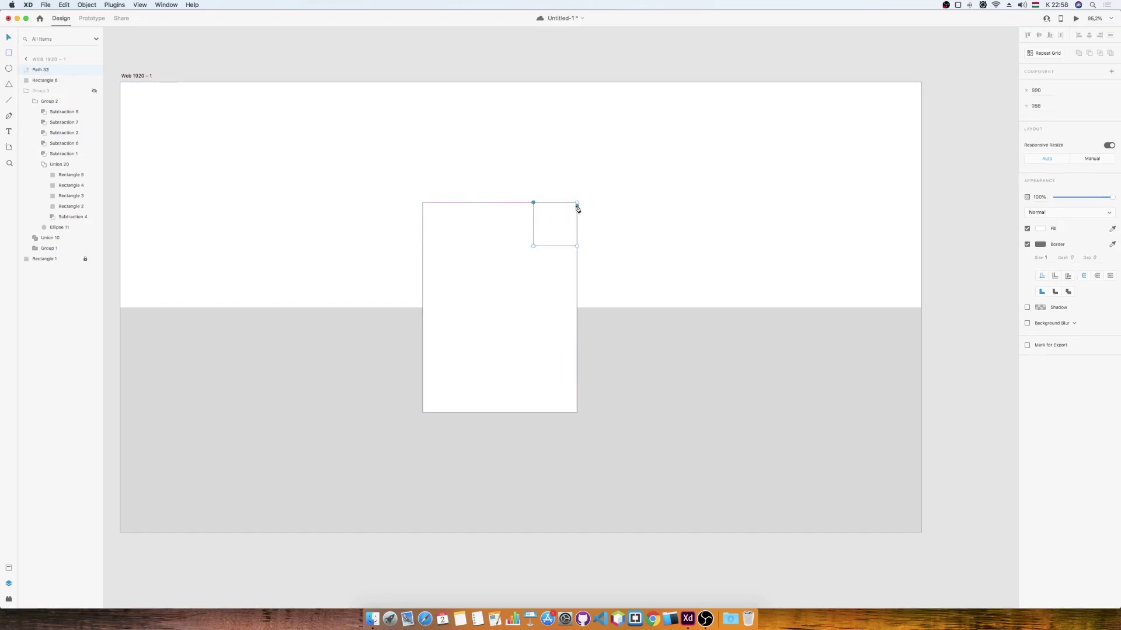
left_click(590, 201)
left_click(548, 228)
Remove the page rectangle's border and fill it with a light beige.
left_click(540, 270)
left_click(1027, 273)
left_click(1040, 259)
left_click(1011, 274)
left_click_drag(937, 218, 939, 222)
left_click(636, 236)
Remove the fold triangle's border and fill it with a paler tint of the page's beige.
left_click(549, 232)
left_click(1027, 257)
left_click(1111, 242)
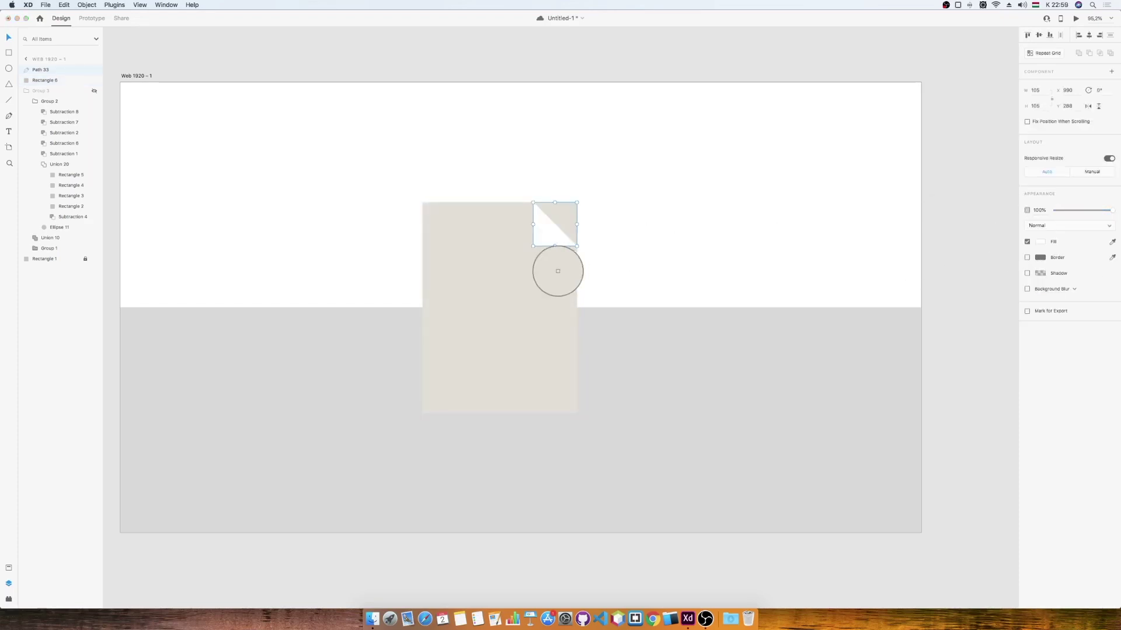
left_click(555, 271)
left_click(1040, 242)
Duplicate the fold triangle, rotate the copy 180°, enlarge it to about 115 wide and subtract it from the page corner.
mouse_move(555, 212)
left_mouse_down()
mouse_move(604, 180)
mouse_move(610, 225)
mouse_move(574, 220)
left_mouse_up()
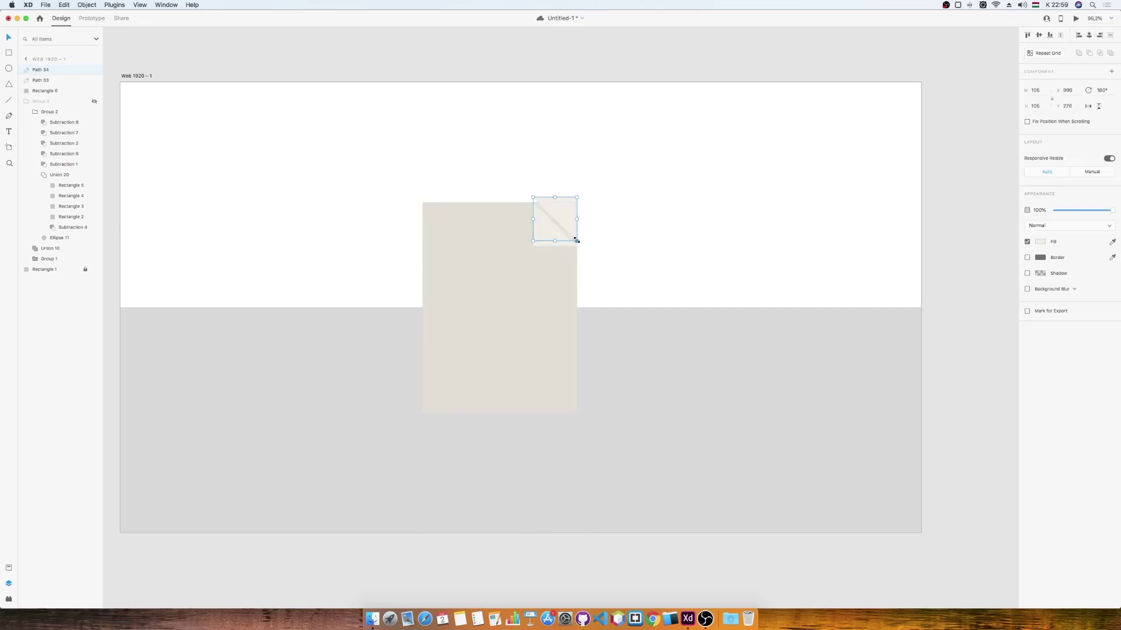
left_click(552, 274, "shift")
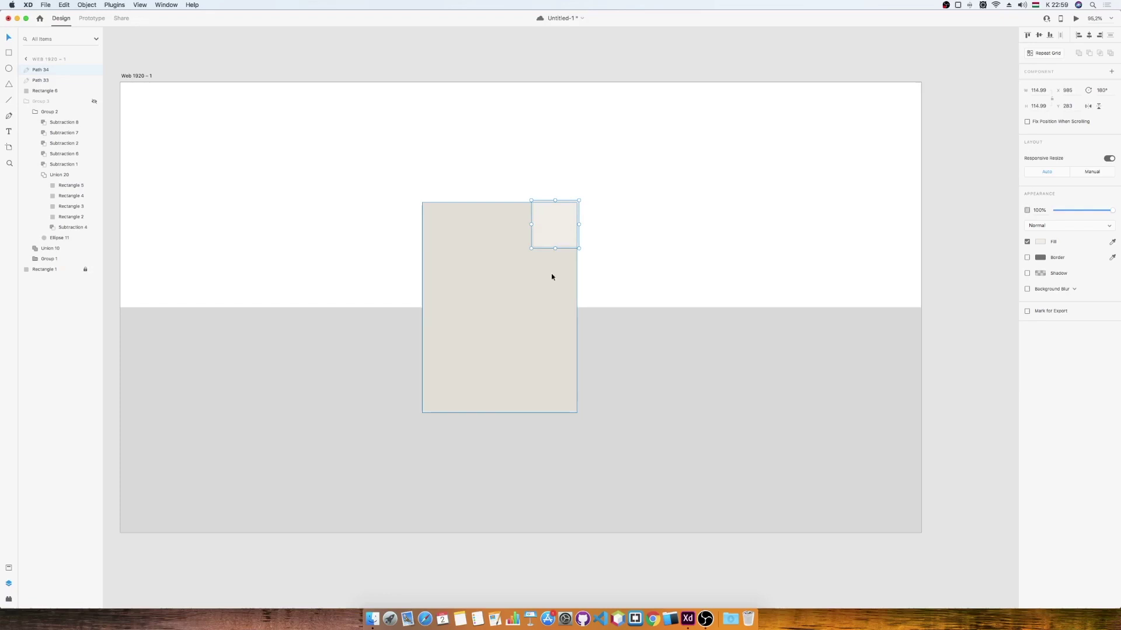
left_click(1088, 53)
left_click(736, 185)
Move the page and its folded corner together slightly up and to the right.
left_click(549, 227)
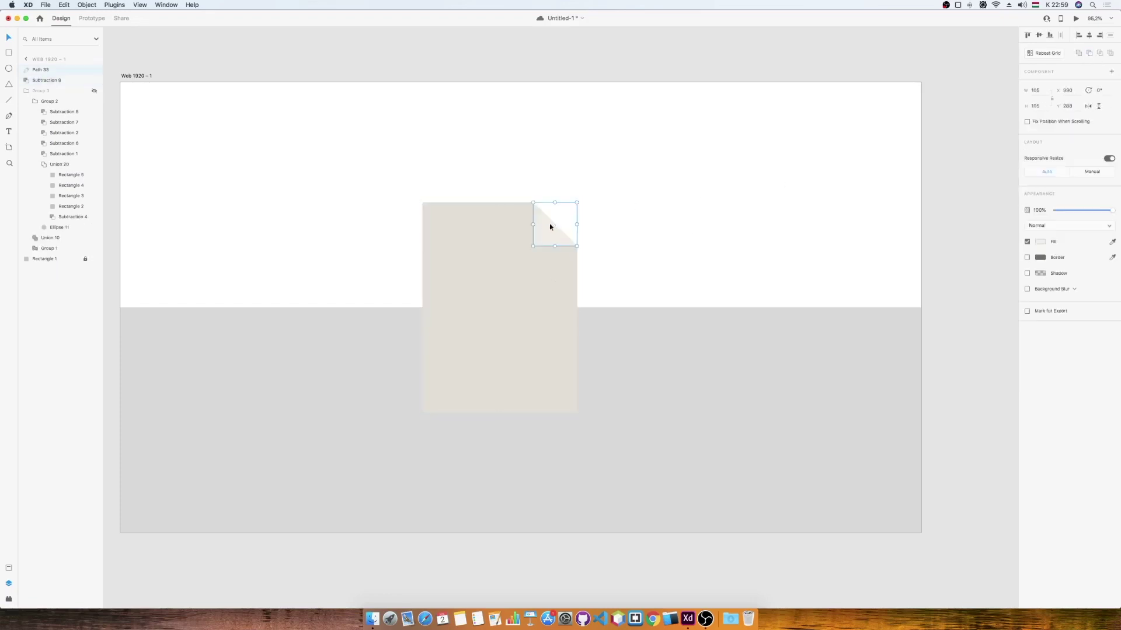
left_click(563, 295, "shift")
left_click_drag(545, 265, 566, 230)
left_click(655, 200)
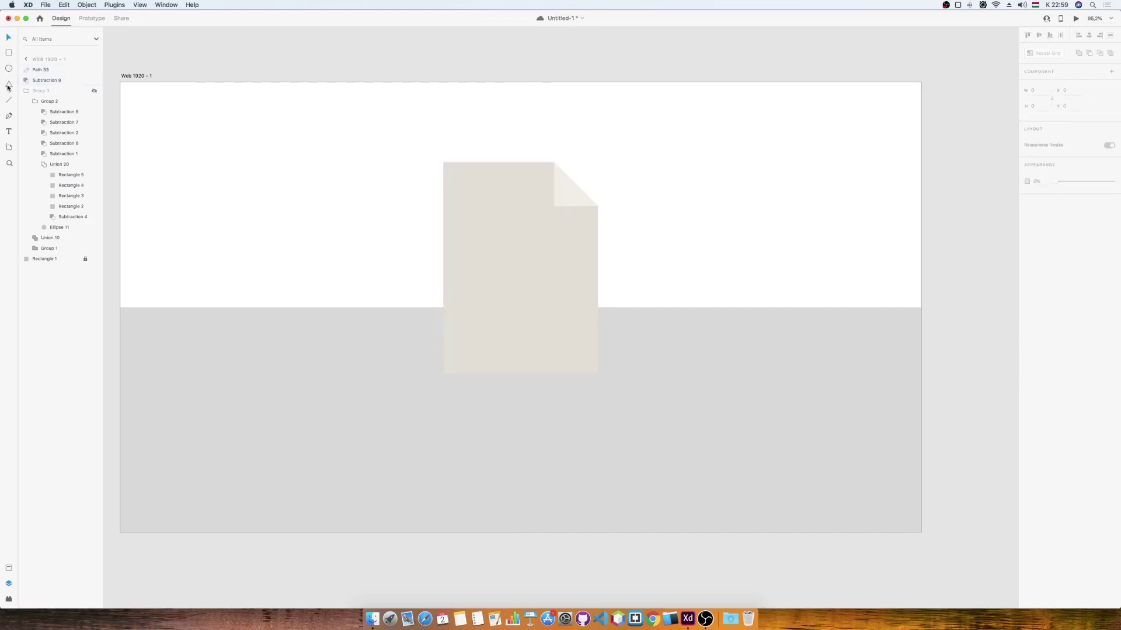
Draw a borderless pencil body about 32 by 343 beside the page and fill it with golden tan.
mouse_move(426, 179)
left_mouse_down()
mouse_move(395, 284)
mouse_move(413, 323)
left_mouse_up()
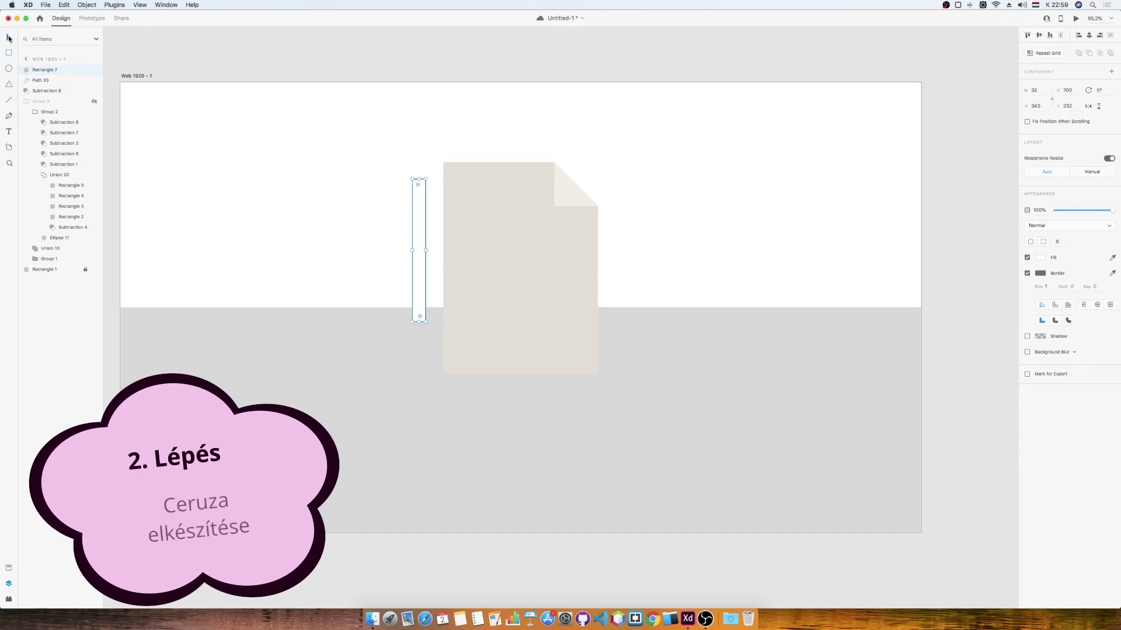
left_click(1040, 258)
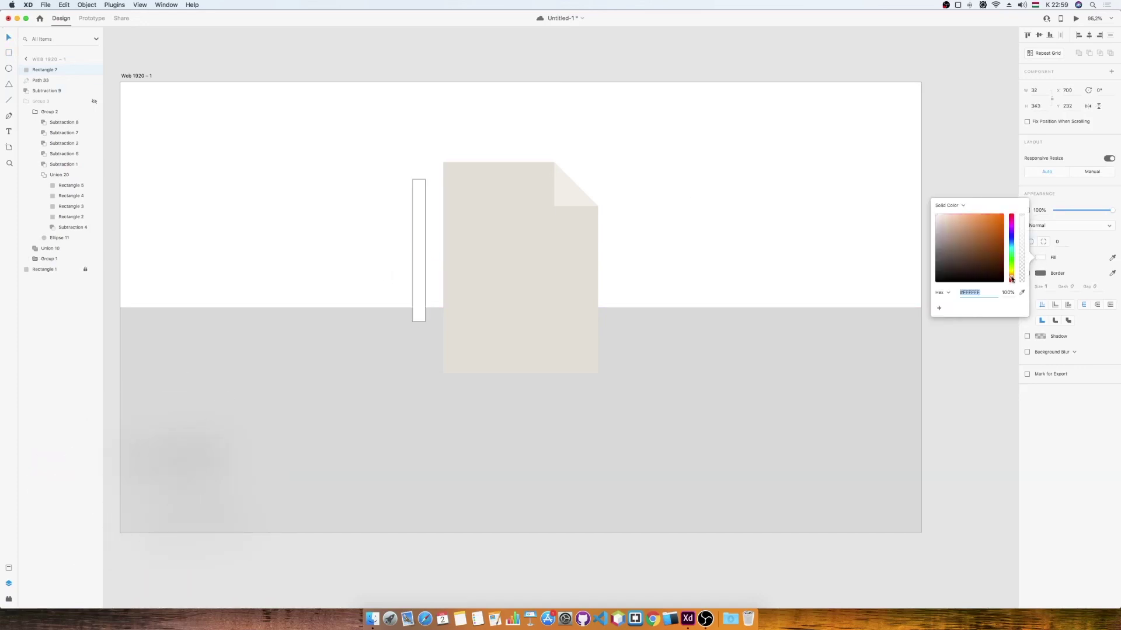
left_click(980, 245)
mouse_move(417, 245)
left_mouse_down()
mouse_move(435, 242)
mouse_move(412, 250)
left_mouse_up()
left_click(1027, 273)
left_click(295, 177)
Draw an ellipse as wide as the pencil body on its upper end and copy it to the lower end.
scroll(398, 174, "up", 5)
left_click_drag(415, 183, 441, 197)
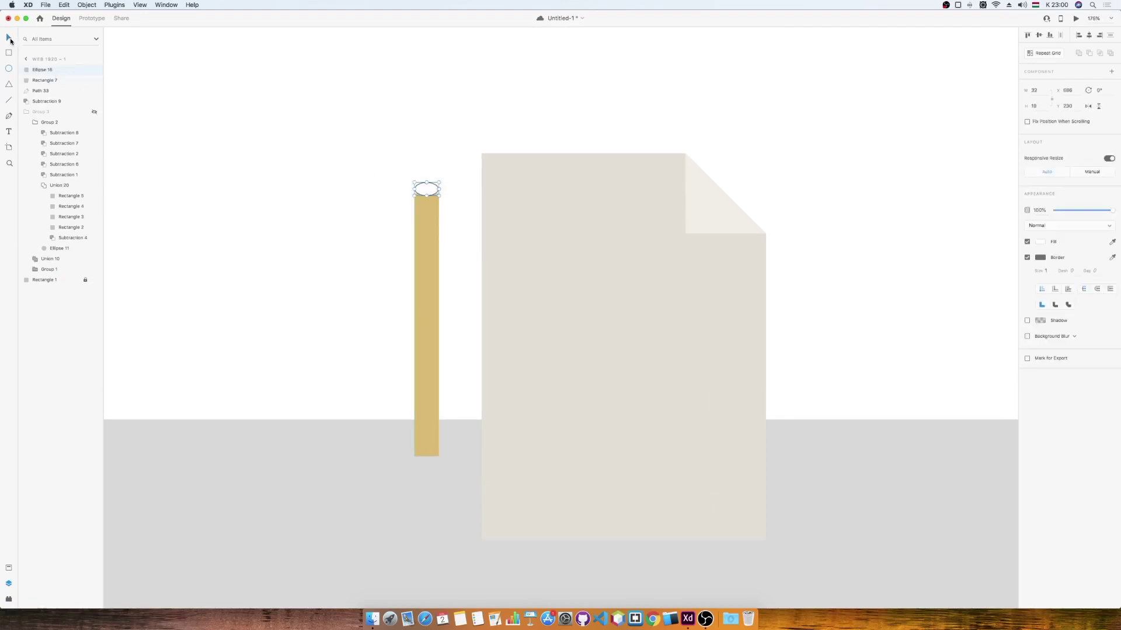
left_click_drag(429, 194, 428, 271)
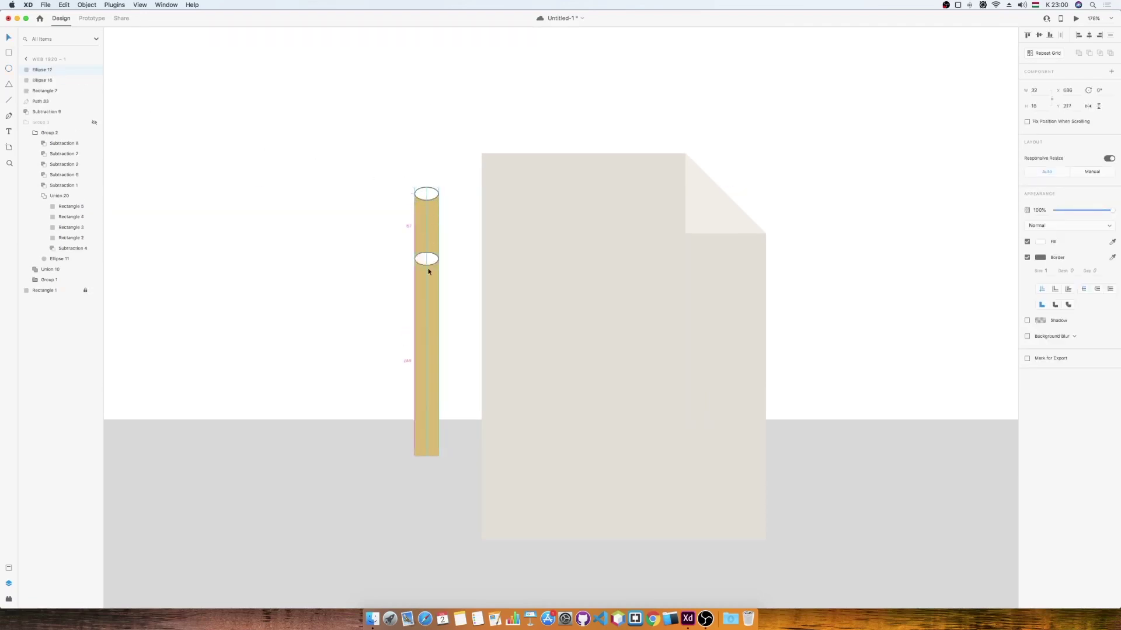
left_click_drag(429, 457, 429, 457)
Give the lower ellipse the body's tan fill without a border and unite it with the pencil body.
left_click(429, 248)
left_click(1026, 257)
left_click(431, 391, "shift")
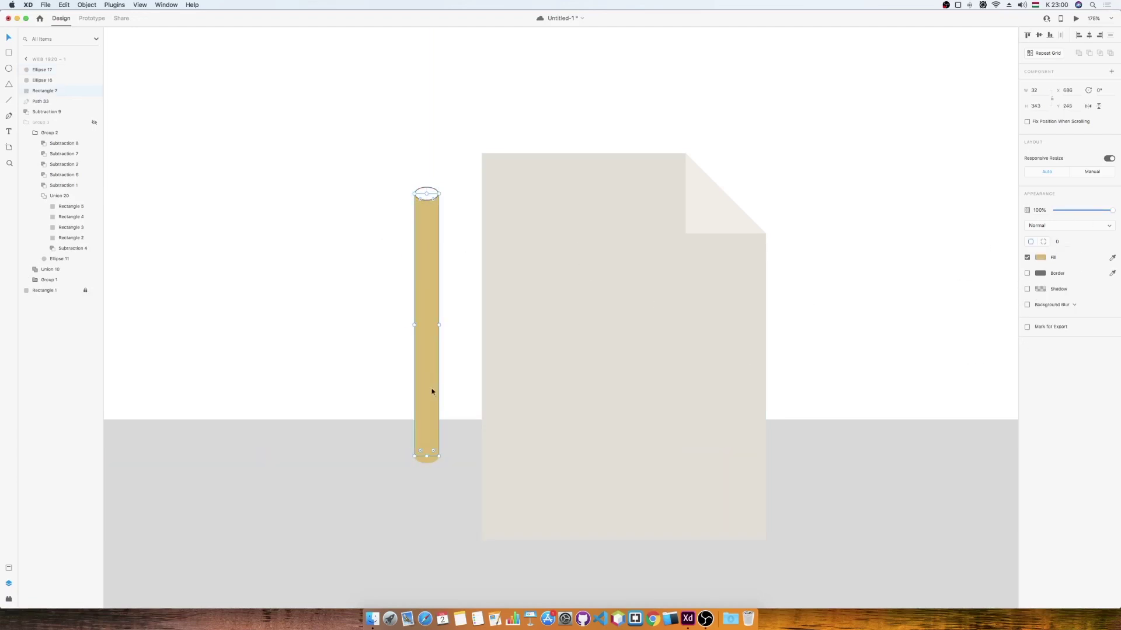
left_click(1079, 53)
Remove the upper ellipse's border and fill it with a lighter wood tone than the pencil body.
left_click(427, 192)
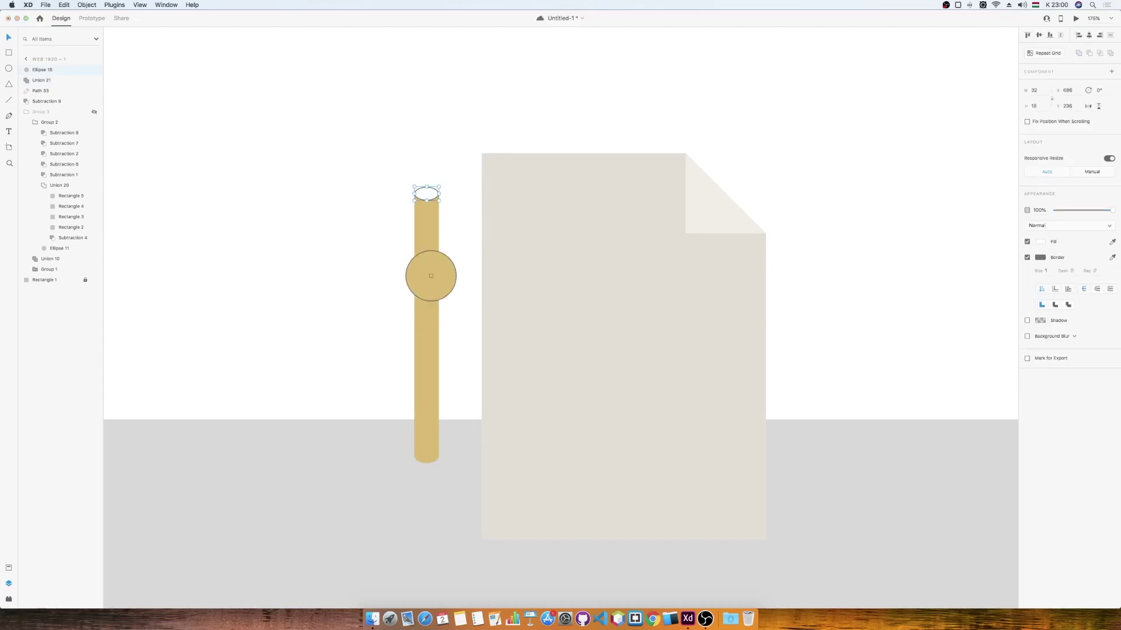
left_click(431, 276)
left_click(1027, 258)
left_click(1035, 242)
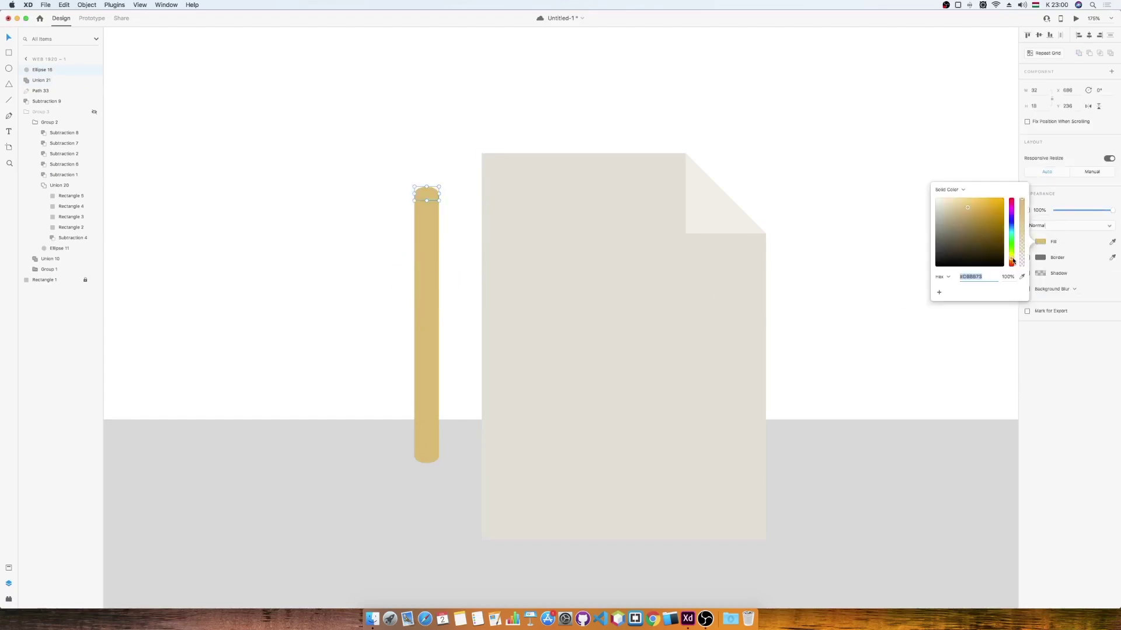
left_click_drag(1012, 261, 1012, 263)
left_click_drag(967, 209, 953, 206)
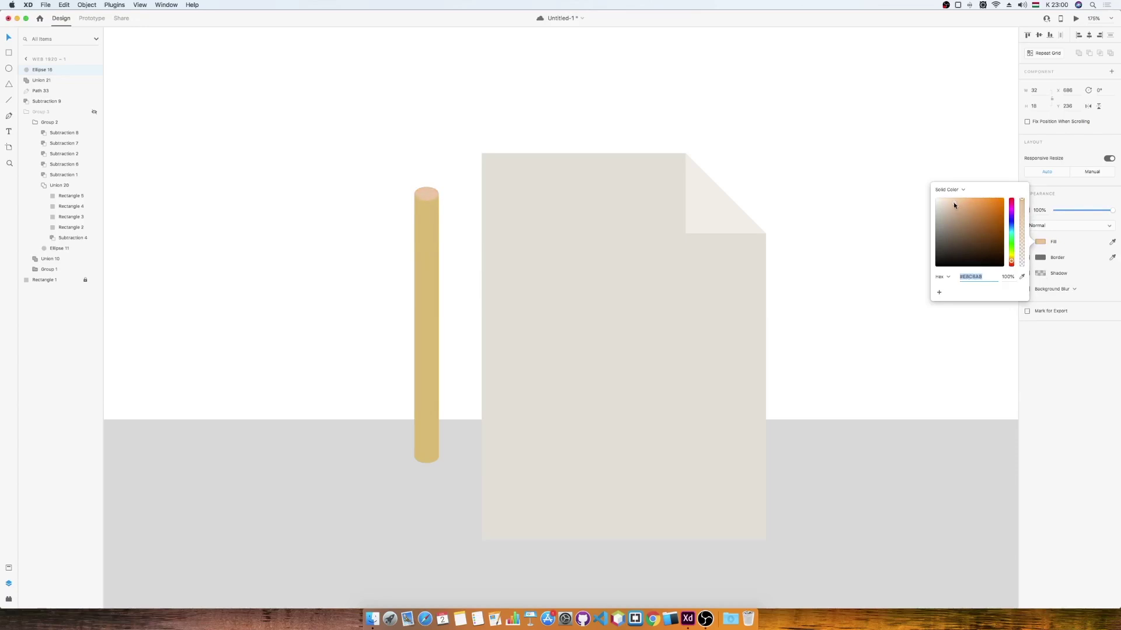
left_click_drag(1012, 265, 1012, 261)
left_click(377, 228)
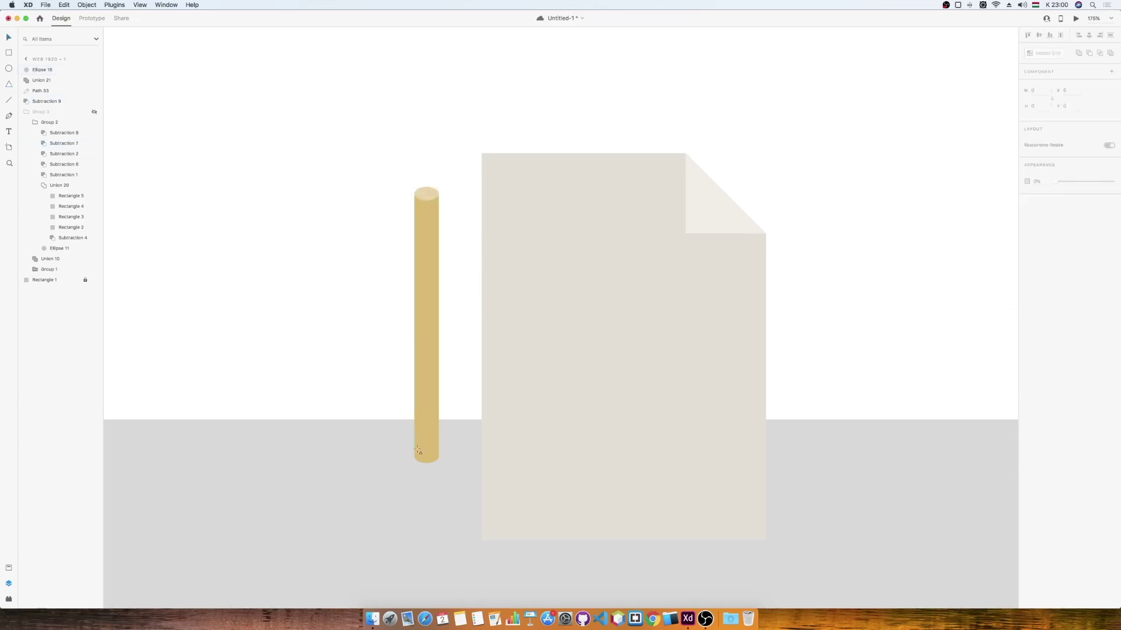
Draw a downward-pointing triangle about 32 by 58 below the pencil body, borderless and in the upper ellipse's light wood color.
left_click_drag(415, 458, 437, 430)
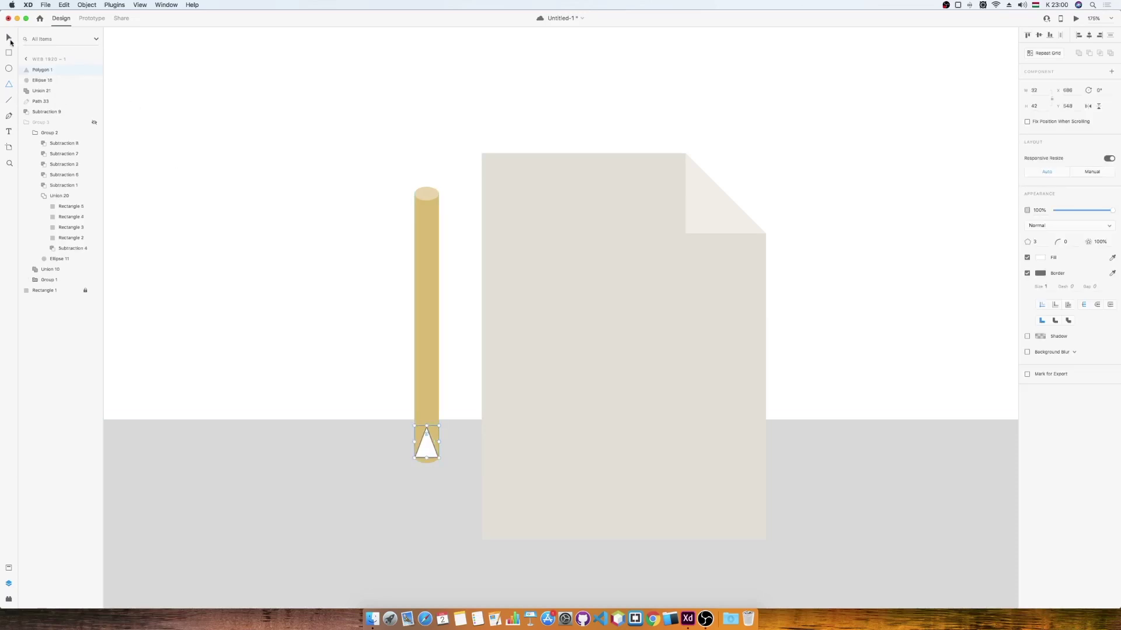
left_click_drag(428, 502, 428, 503)
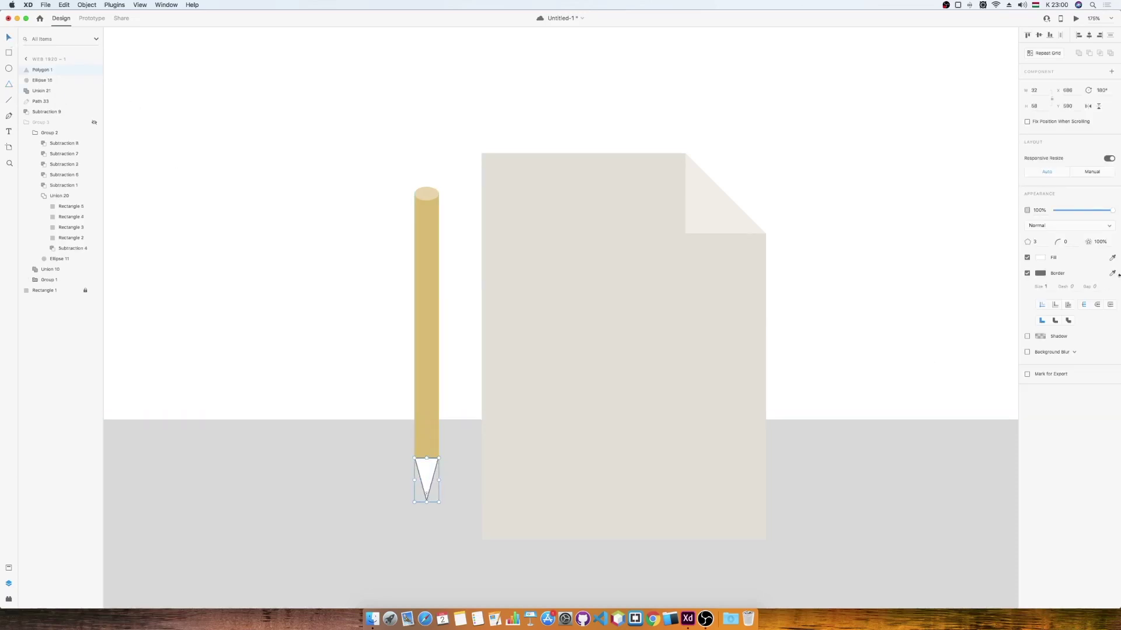
left_click(426, 193)
left_click(1027, 273)
Bring the pencil body and its upper ellipse in front of the wooden tip.
left_click(433, 210)
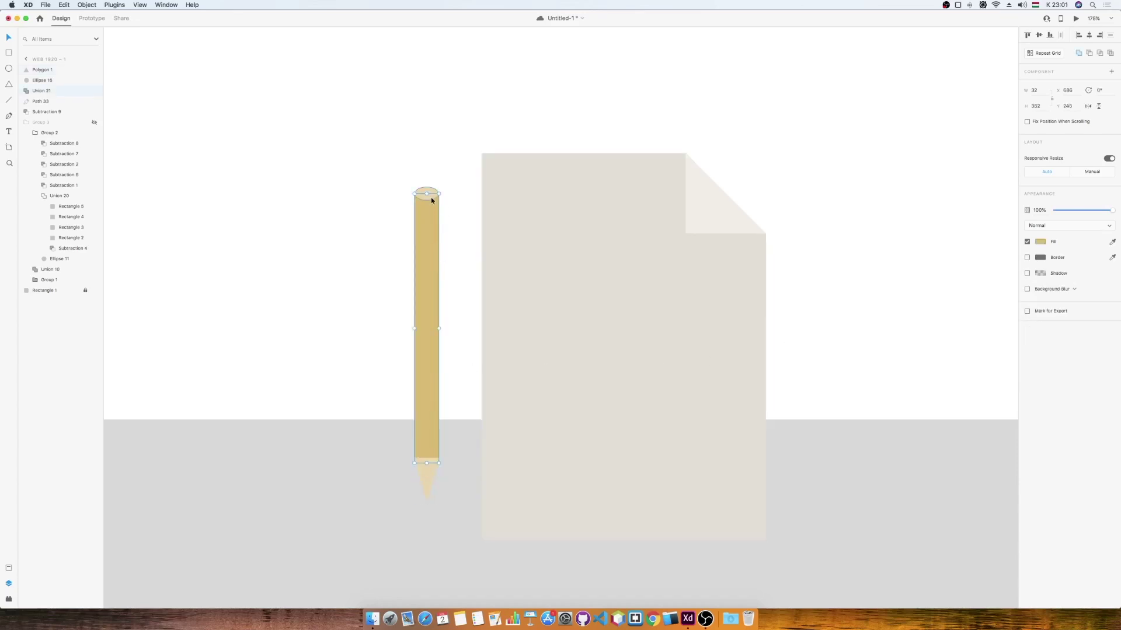
right_click(428, 211)
left_click(475, 356)
Duplicate the wooden tip, fill the copy with very dark brown, shrink it to about 17 tall and place it as the pencil lead.
left_click(427, 475)
left_click_drag(428, 474, 428, 468)
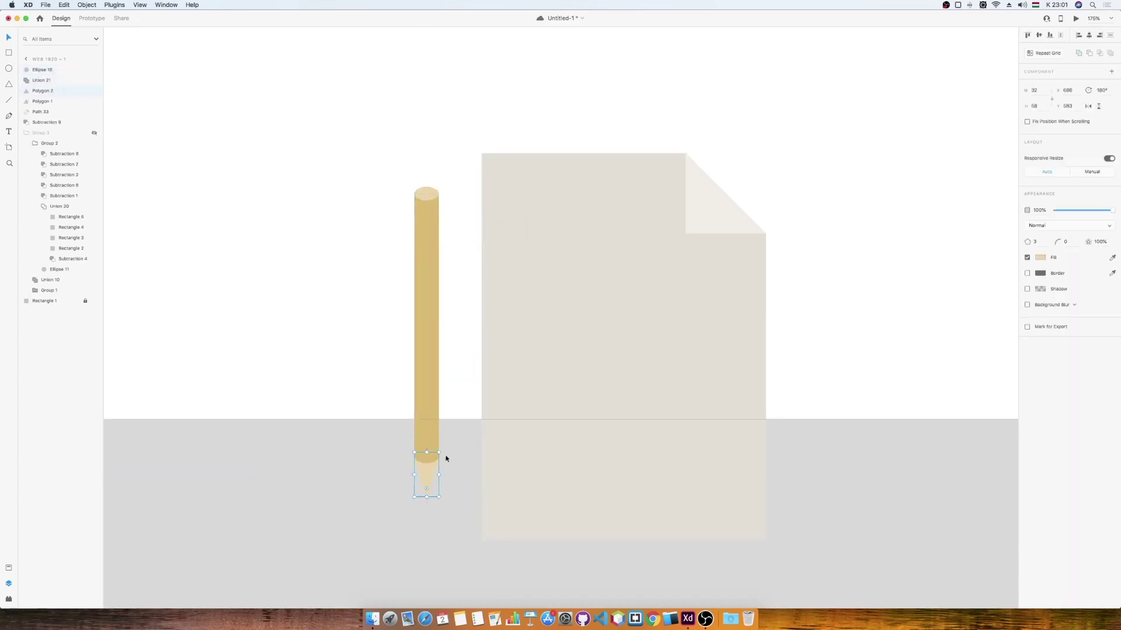
left_click(1040, 258)
left_click(987, 272)
left_click_drag(426, 470, 430, 495)
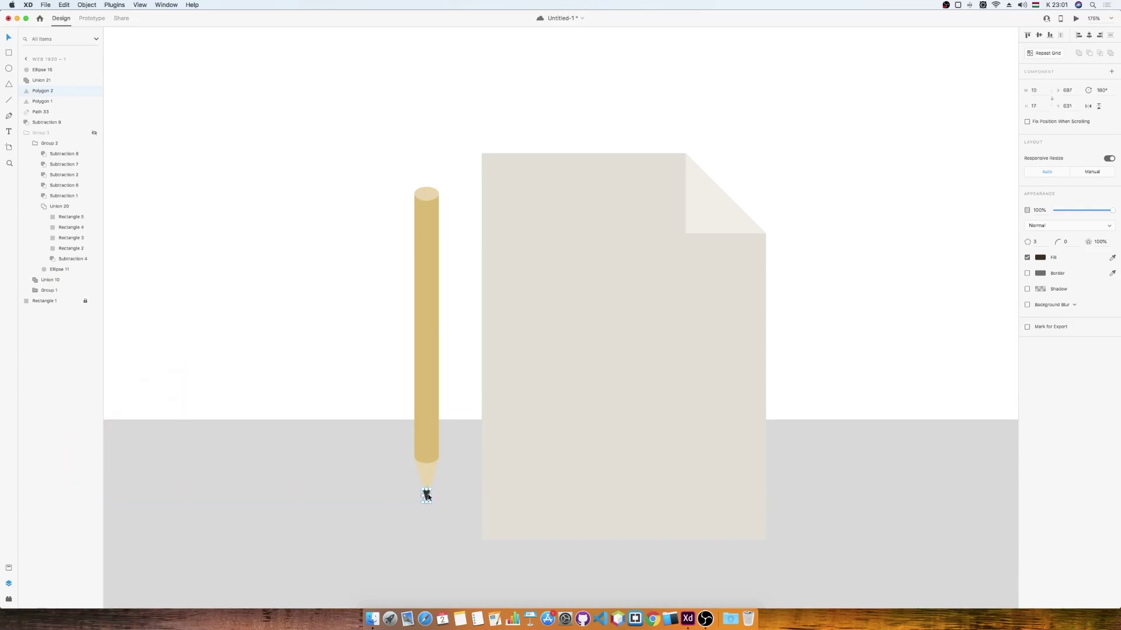
left_click(448, 486)
Group the pencil's lead, tip, body and upper ellipse and move the pencil closer to the page.
left_click(425, 494)
left_click(430, 469, "shift")
left_click(431, 449, "shift")
left_click(430, 190, "shift")
right_click(426, 214)
left_click(443, 283)
mouse_move(432, 285)
left_mouse_down()
mouse_move(458, 250)
mouse_move(455, 271)
left_mouse_up()
Group the page with its folded corner.
left_click(623, 270)
left_click(712, 197, "shift")
right_click(712, 194)
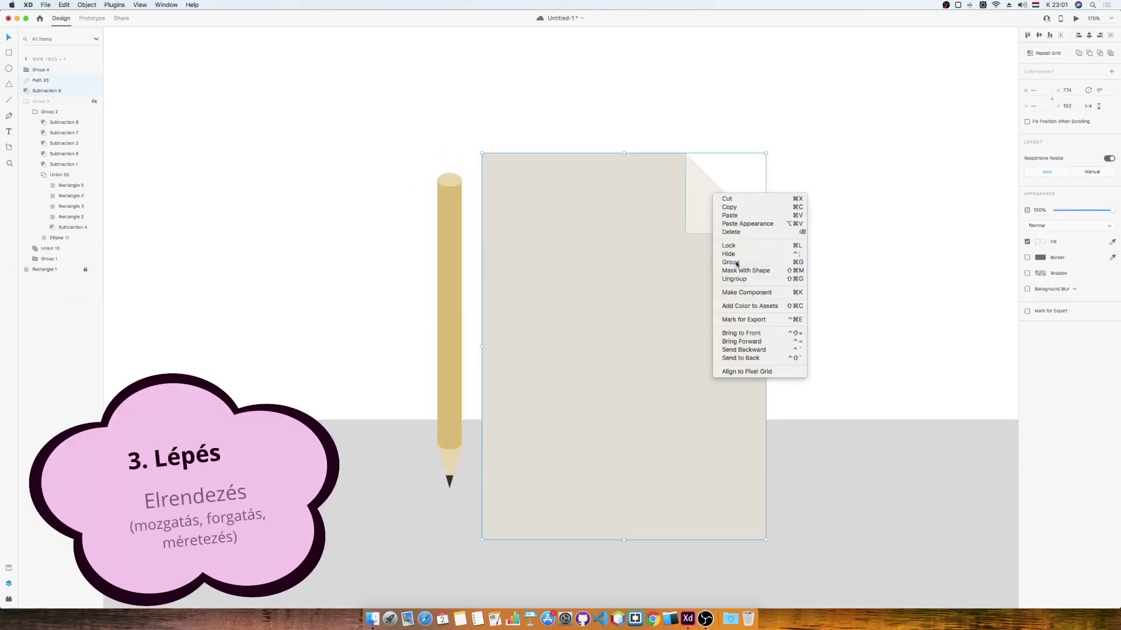
left_click(731, 262)
left_click(800, 273)
Move the pencil and page together into an overlapping arrangement and tilt the page clockwise.
scroll(800, 272, "down", 5)
left_click_drag(578, 279, 633, 278)
left_click(656, 217)
mouse_move(633, 229)
left_mouse_down()
mouse_move(578, 225)
mouse_move(554, 201)
mouse_move(549, 215)
mouse_move(562, 227)
left_mouse_up()
left_click(638, 247, "shift")
left_click_drag(784, 195, 807, 210)
left_click(828, 180)
Adjust the tilted pencil so that its lead rests on the page's left half.
left_click_drag(595, 242, 592, 254)
left_click_drag(628, 375, 646, 395)
left_click_drag(620, 359, 619, 358)
left_click(758, 325)
Rotate the page and pencil together counterclockwise until the page stands upright.
key("super+a")
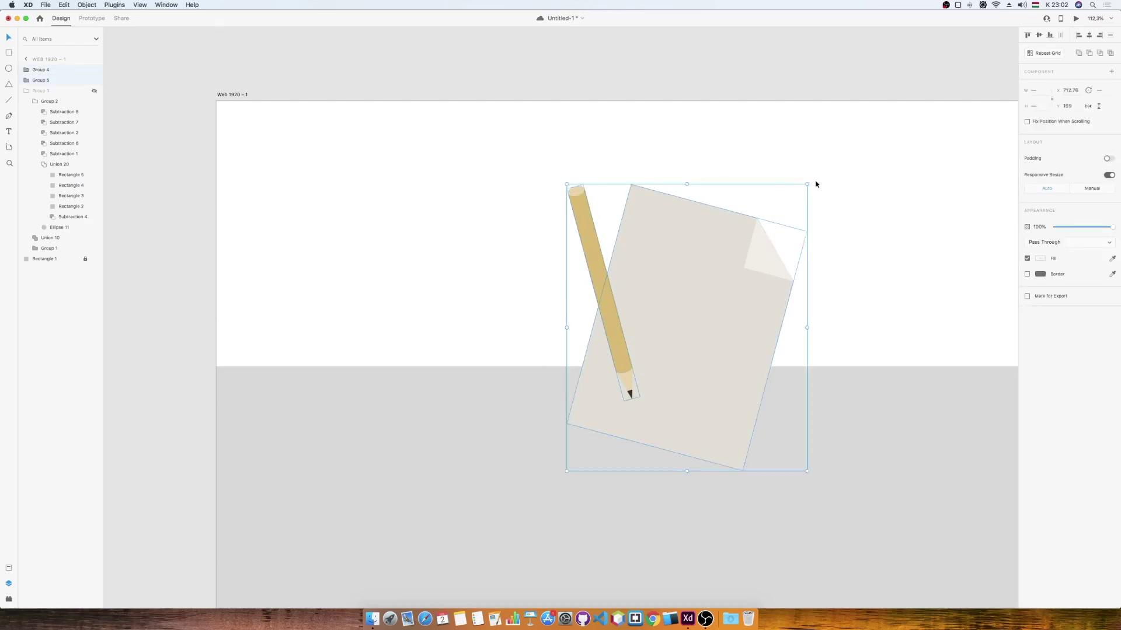
mouse_move(809, 182)
left_mouse_down()
mouse_move(788, 175)
mouse_move(843, 175)
left_mouse_up()
key("Escape")
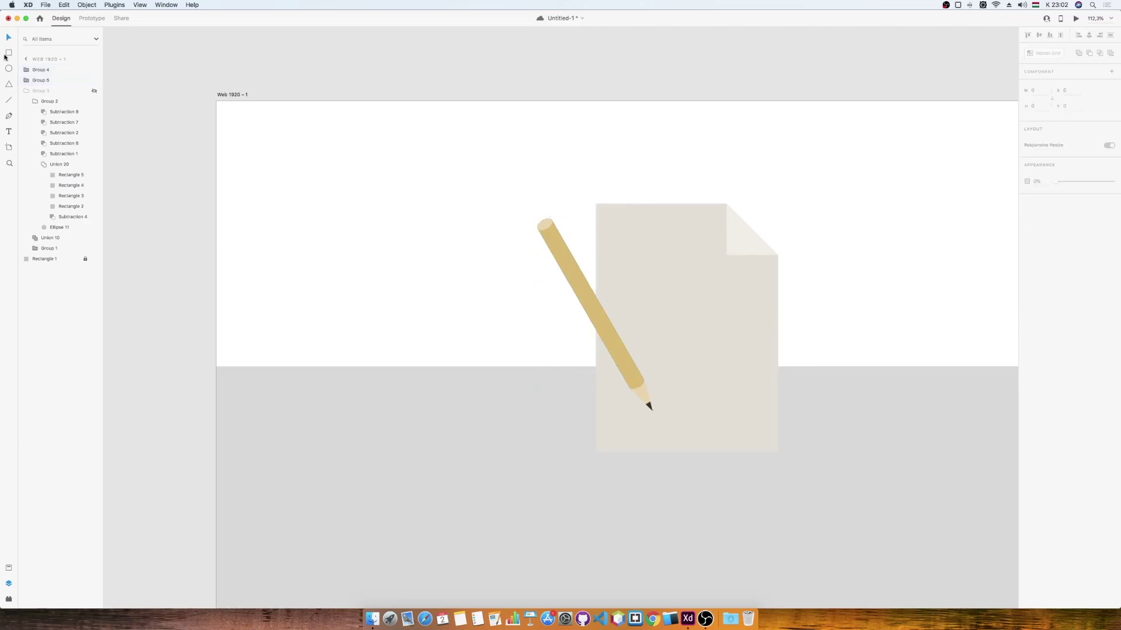
Draw a borderless dark brown text bar about 274 by 22 across the page's upper half and reduce it to a faint opacity.
mouse_move(620, 267)
left_mouse_down()
mouse_move(757, 285)
mouse_move(737, 277)
left_mouse_up()
left_click(9, 37)
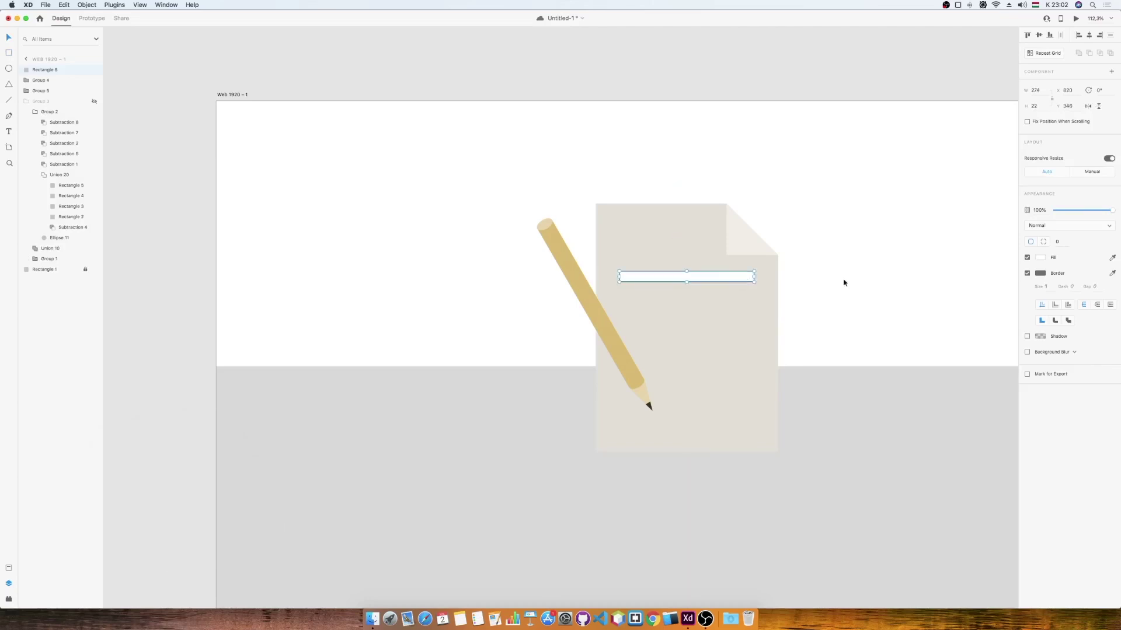
left_click(1027, 274)
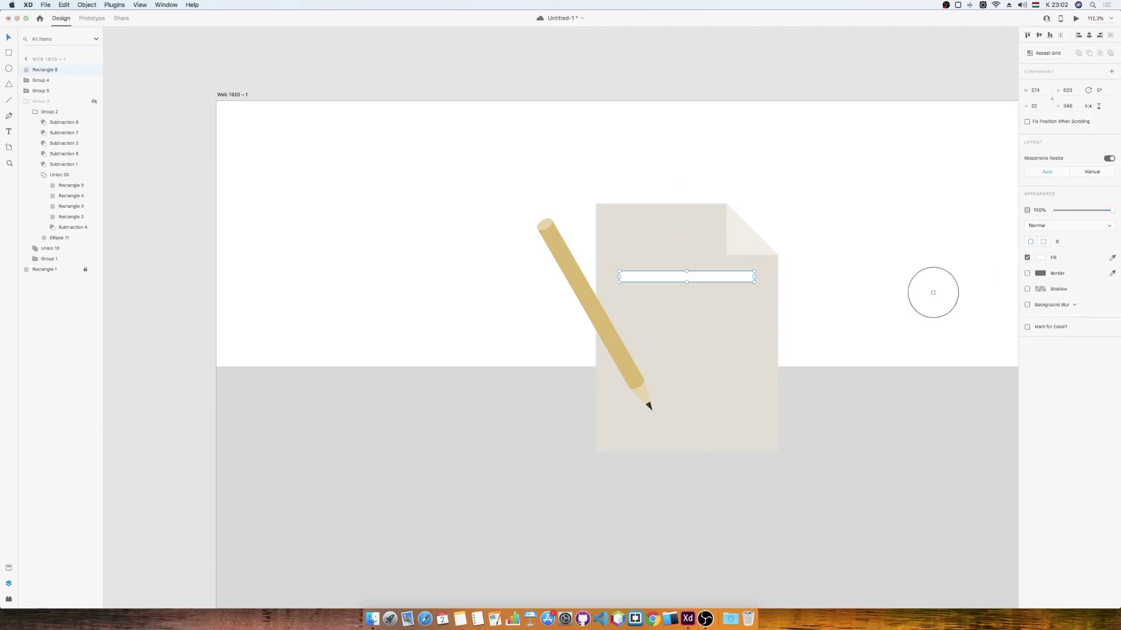
left_click(1040, 258)
left_click(992, 269)
left_click(743, 278)
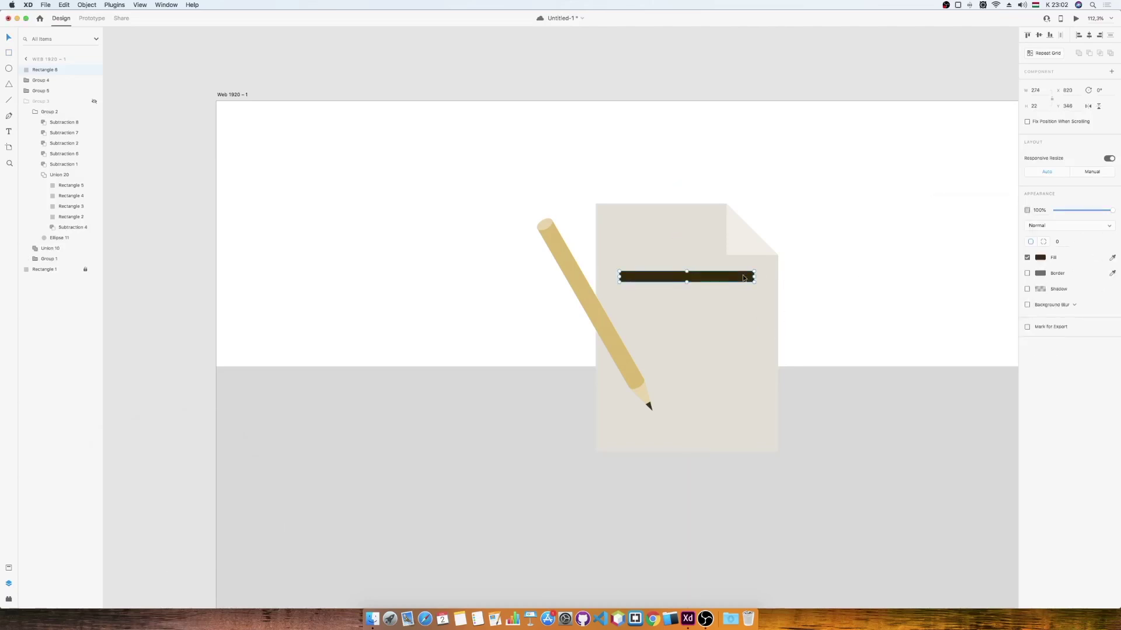
left_click_drag(1116, 214, 1059, 212)
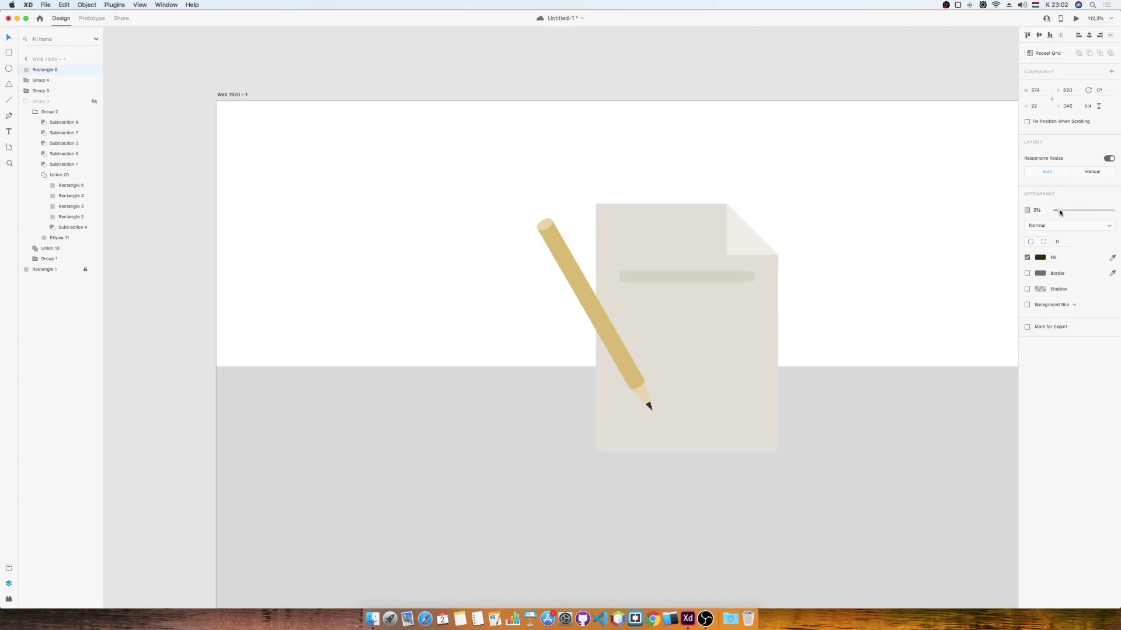
Turn the text bar into a repeat grid and extend it down the page to about 283 high.
left_click(1043, 53)
left_click_drag(690, 282, 700, 411)
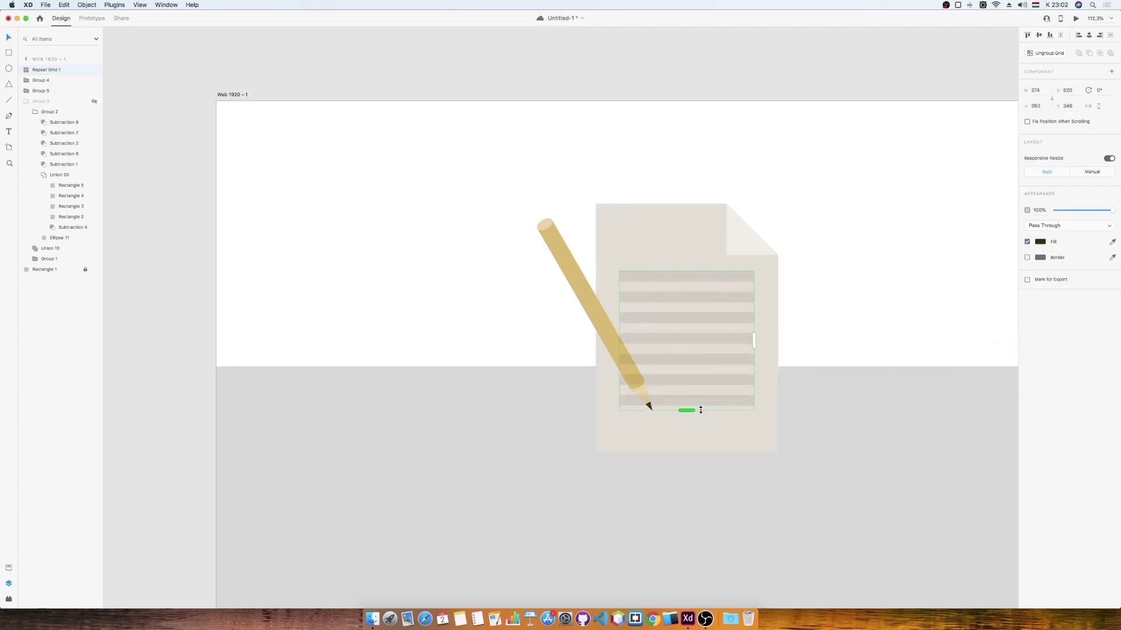
Ungroup the repeat grid of text bars and shorten the lowest bar to about half its width.
left_click(1061, 55)
left_click(736, 401)
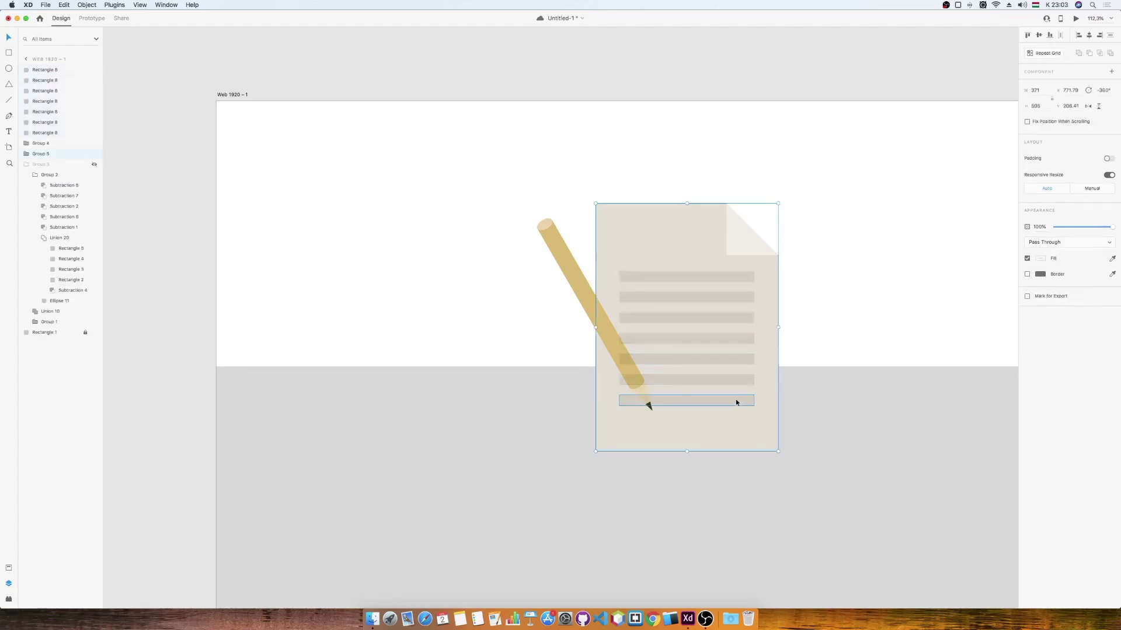
left_click_drag(754, 401, 692, 403)
Bring the pencil to the front, above the page and its text bars.
left_click(611, 343)
right_click(611, 343)
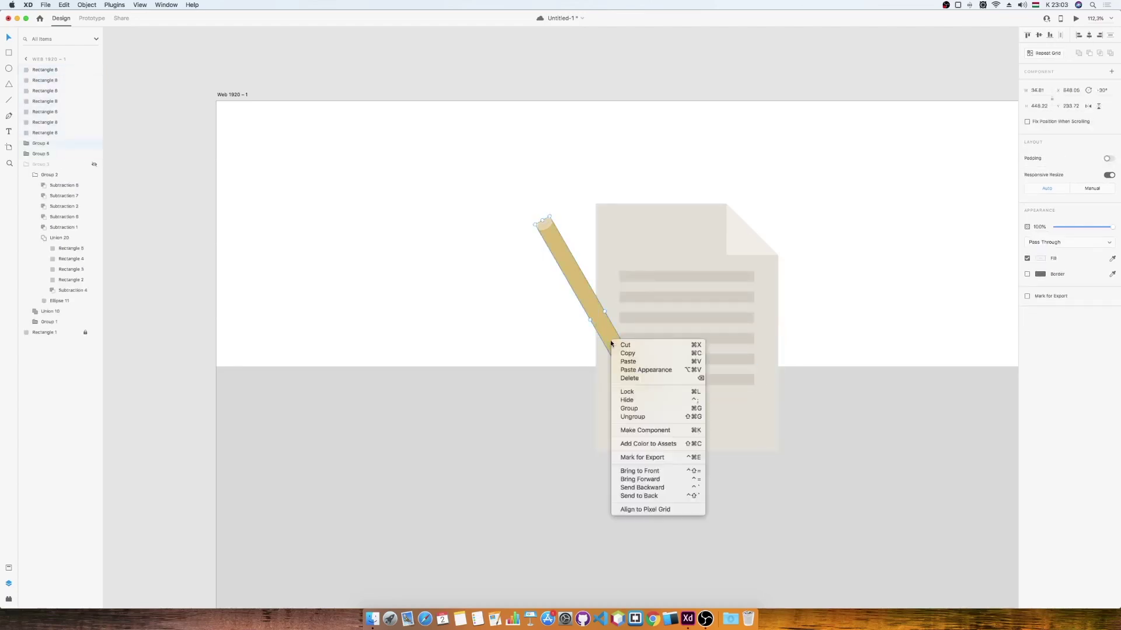
left_click(625, 470)
Group all seven text bars together with the folded-corner page.
left_click(688, 337)
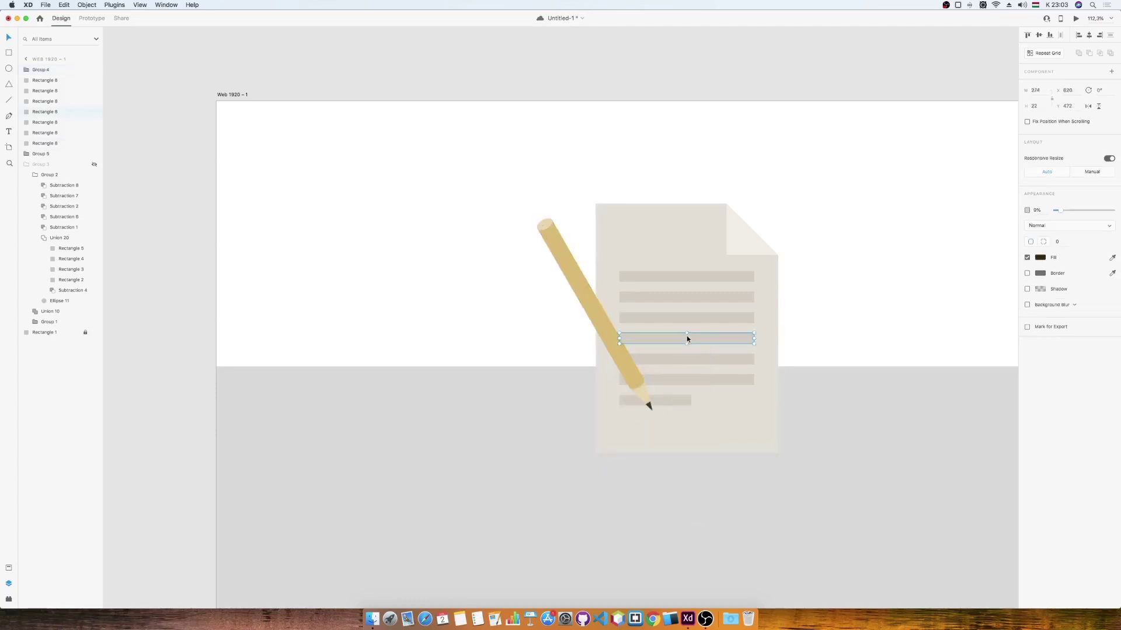
left_click(689, 277)
left_click(692, 296, "shift")
left_click(691, 318, "shift")
left_click(690, 338, "shift")
left_click(687, 359, "shift")
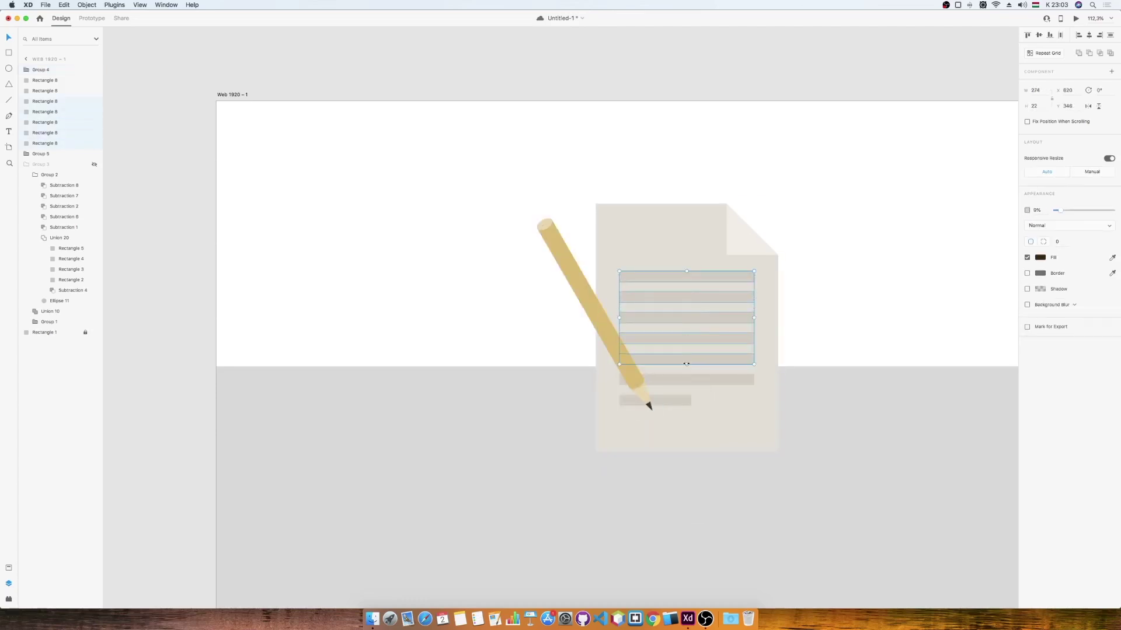
left_click(722, 416, "shift")
right_click(723, 418)
left_click(748, 483)
Rotate the page and pencil together about 15 degrees clockwise.
left_click(613, 317, "shift")
left_click_drag(779, 201, 806, 230)
left_click(935, 215)
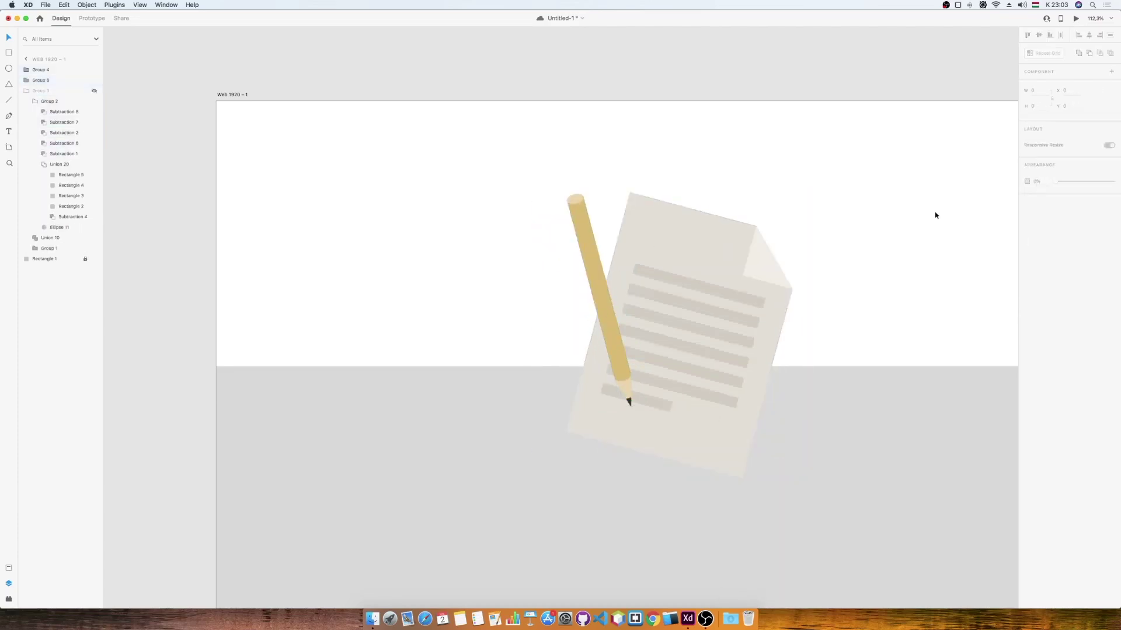
Nudge the pencil slightly upward and enlarge it a little so its lead rests on the last text line.
left_click_drag(586, 233, 586, 230)
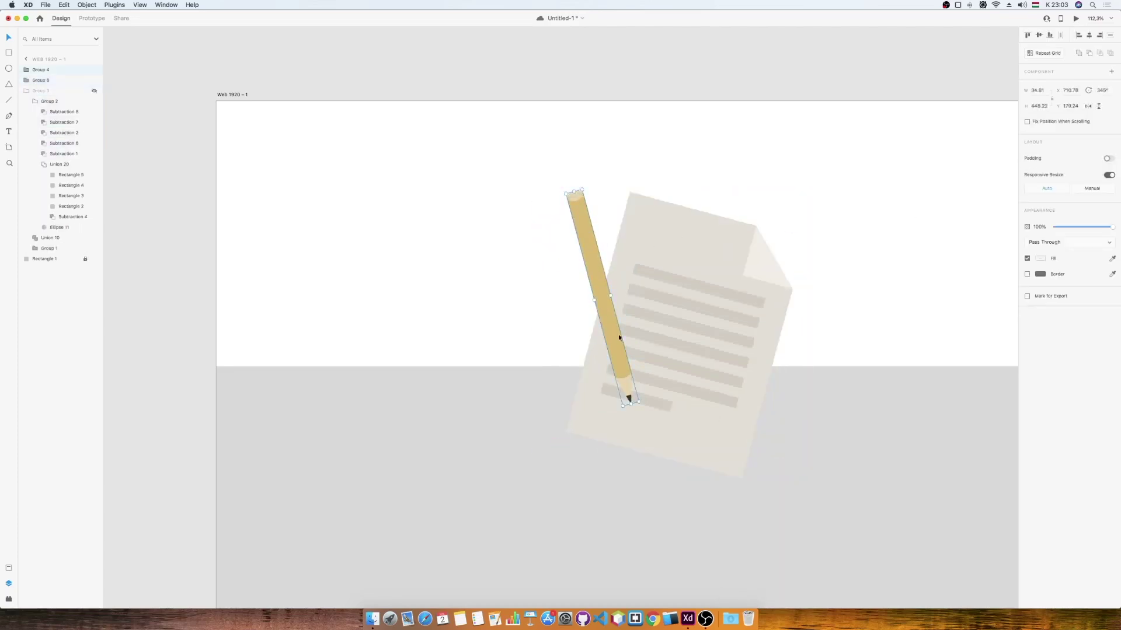
left_click_drag(637, 401, 639, 406)
left_click(841, 302)
Move the pencil and page together up and to the left on the artboard and group them.
left_click(602, 303)
left_click(662, 244, "shift")
left_click_drag(691, 242, 599, 201)
right_click(599, 201)
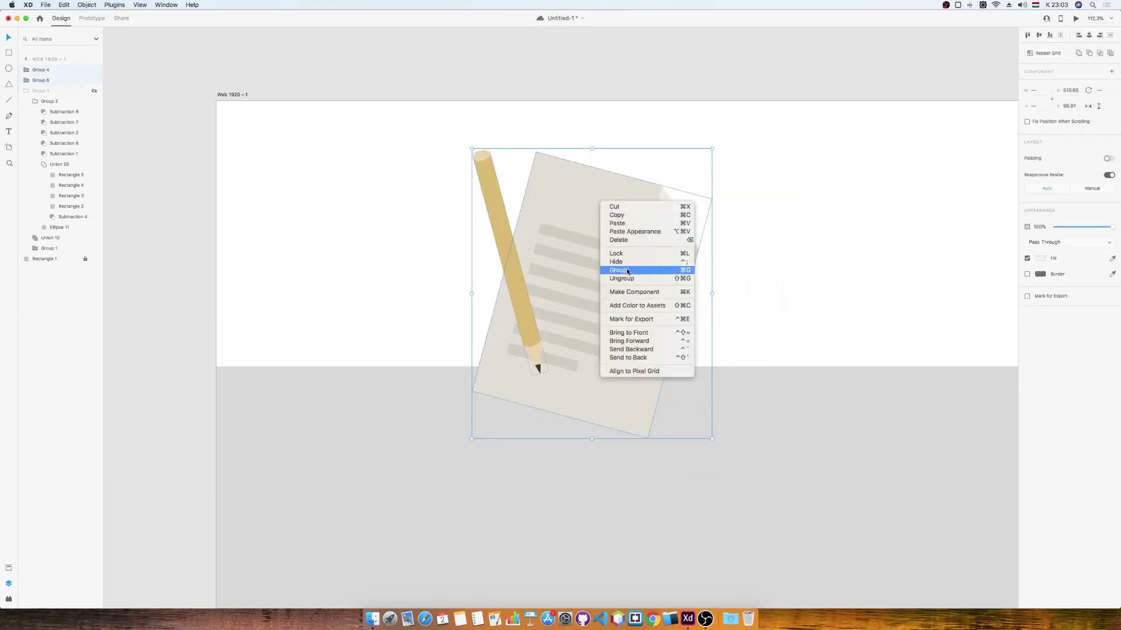
left_click(627, 270)
Group the seven text bars into their own group inside the page group.
double_click(619, 252)
left_click(607, 263, "shift")
double_click(608, 249)
left_click(608, 269, "shift")
left_click(607, 288, "shift")
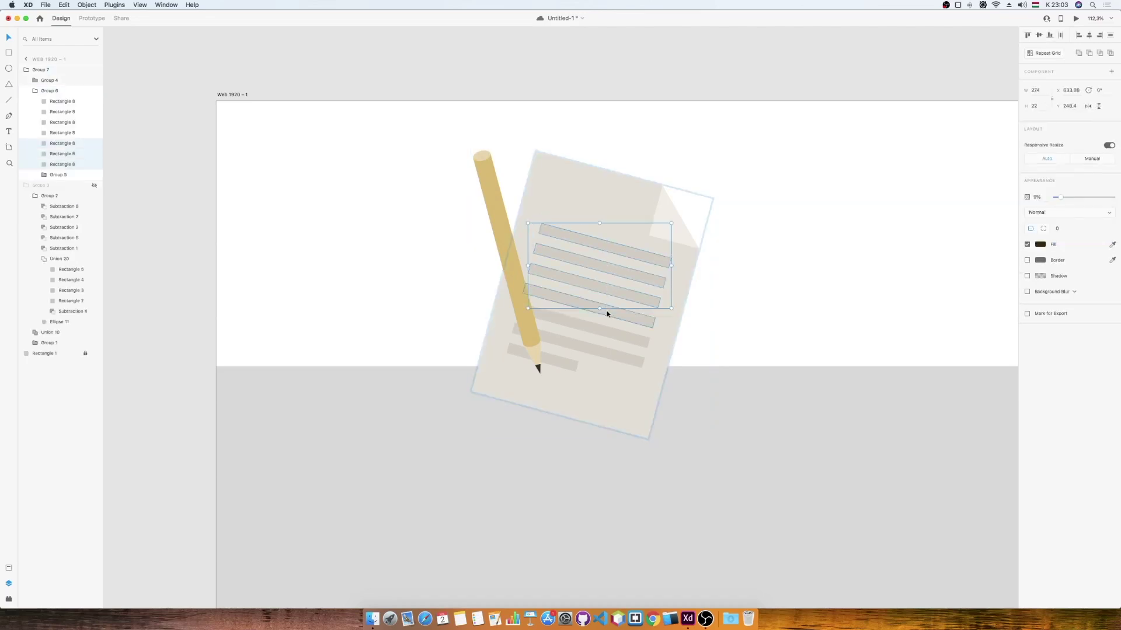
left_click(607, 313, "shift")
left_click(604, 331, "shift")
left_click(598, 349, "shift")
left_click(558, 363, "shift")
right_click(559, 361)
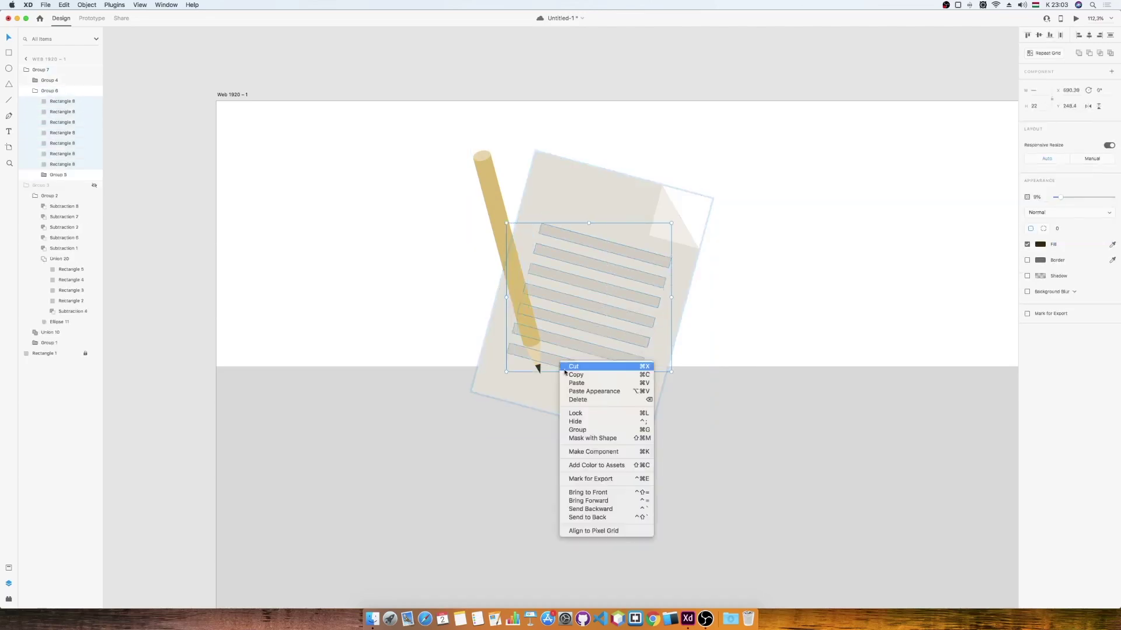
left_click(585, 430)
Lower the opacity of the text bar group so the lines look fainter on the page.
left_click_drag(1112, 216, 1094, 216)
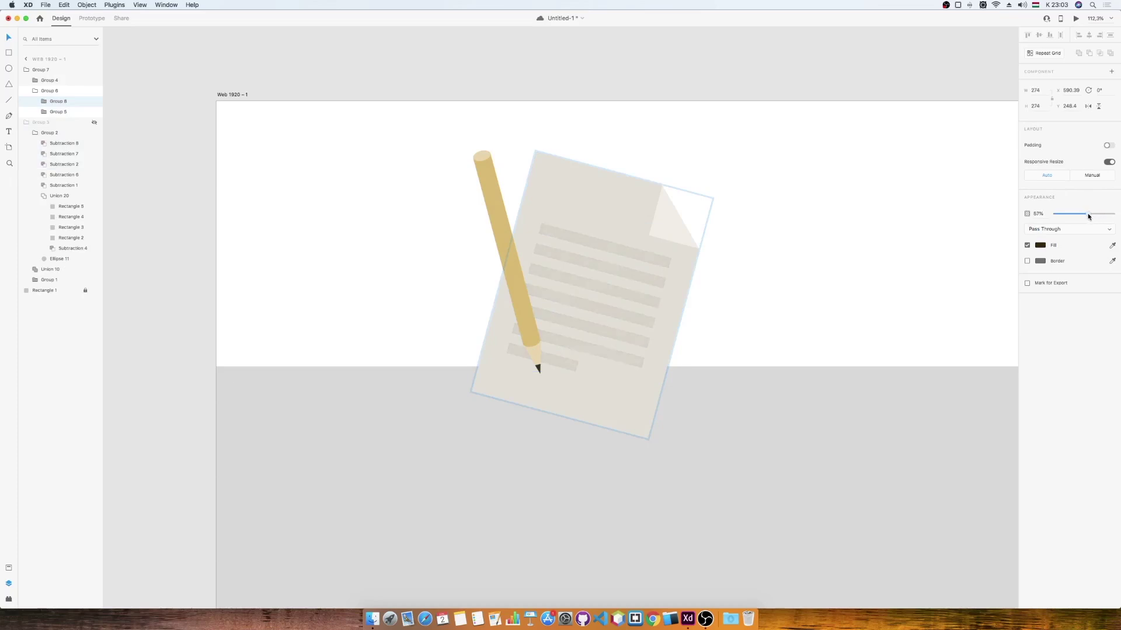
left_click(653, 263)
double_click(653, 263)
left_click_drag(1086, 214, 1099, 215)
left_click(827, 226)
Shrink the page-and-pencil icon to about 341 by 412 and place a duplicate to the right of it.
left_click(677, 227)
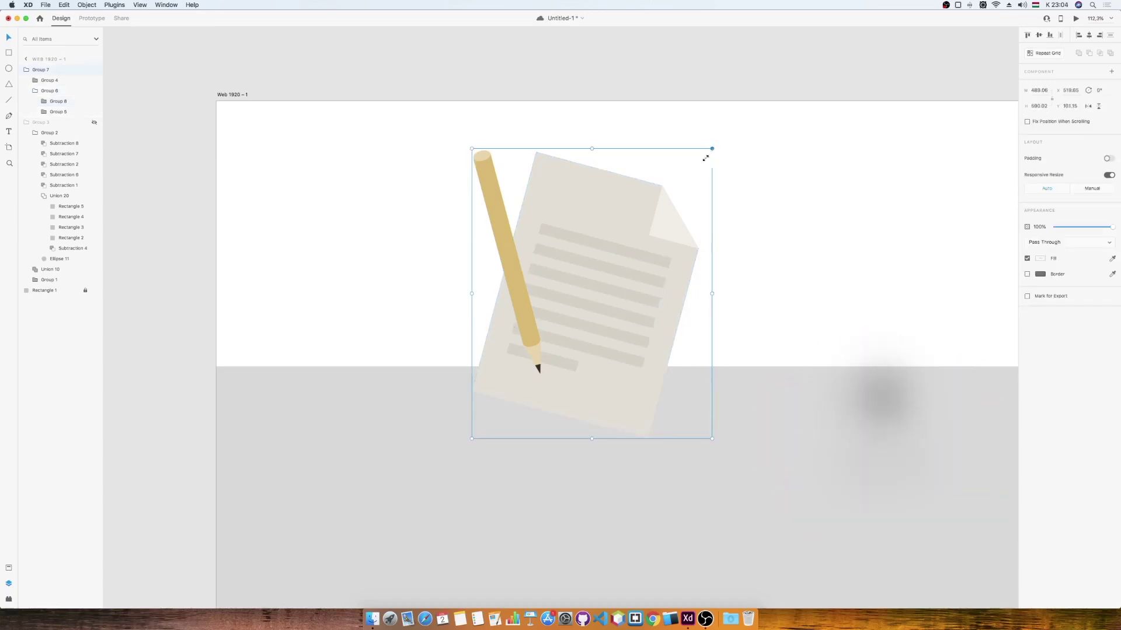
left_click_drag(711, 149, 642, 233)
left_click_drag(590, 268, 743, 217)
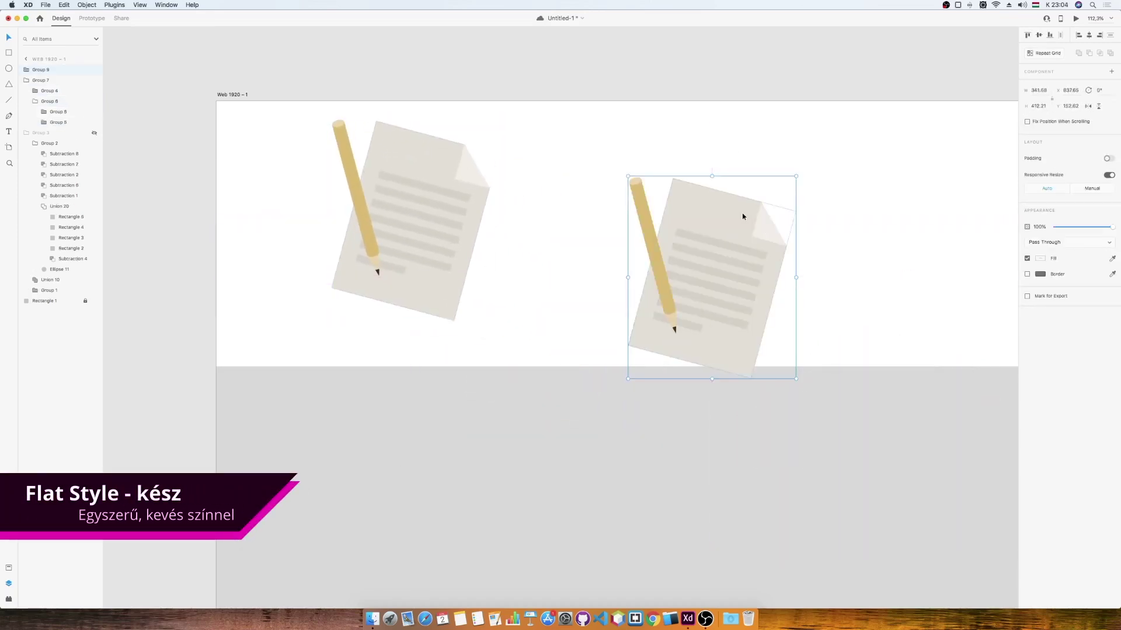
Enlarge the duplicate icon to about 510 by 616 and ungroup it into pencil and page.
left_click_drag(796, 379, 878, 478, "shift")
left_click_drag(728, 330, 686, 319)
right_click(688, 252)
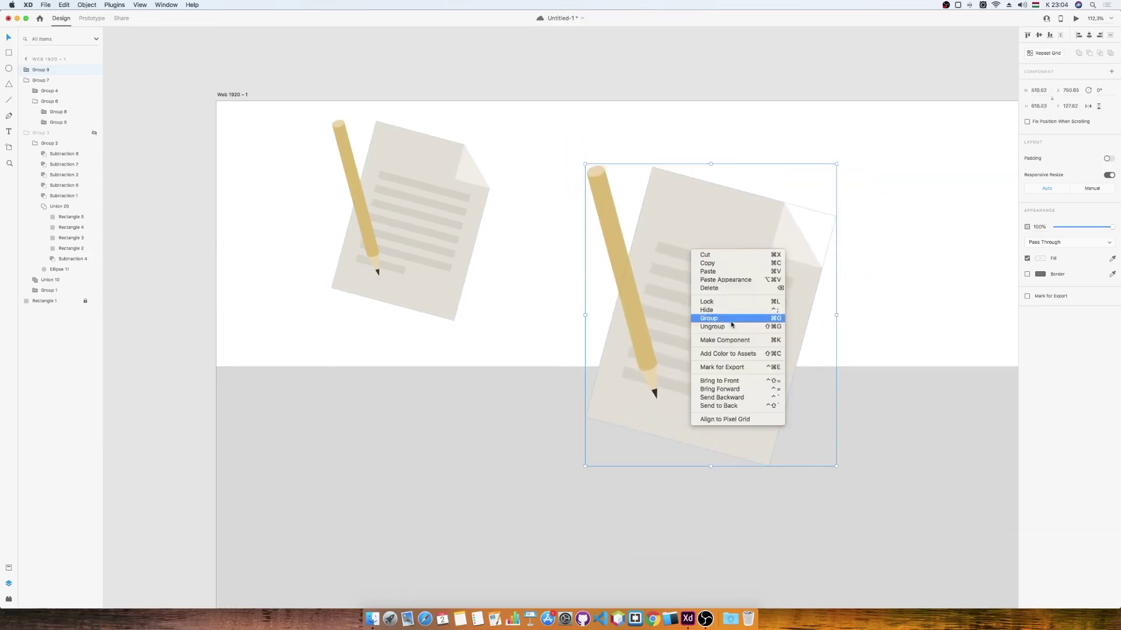
left_click(712, 327)
Fill the large page with a vertical linear gradient running from its light beige to a darker gray at the lower end.
left_click(695, 251)
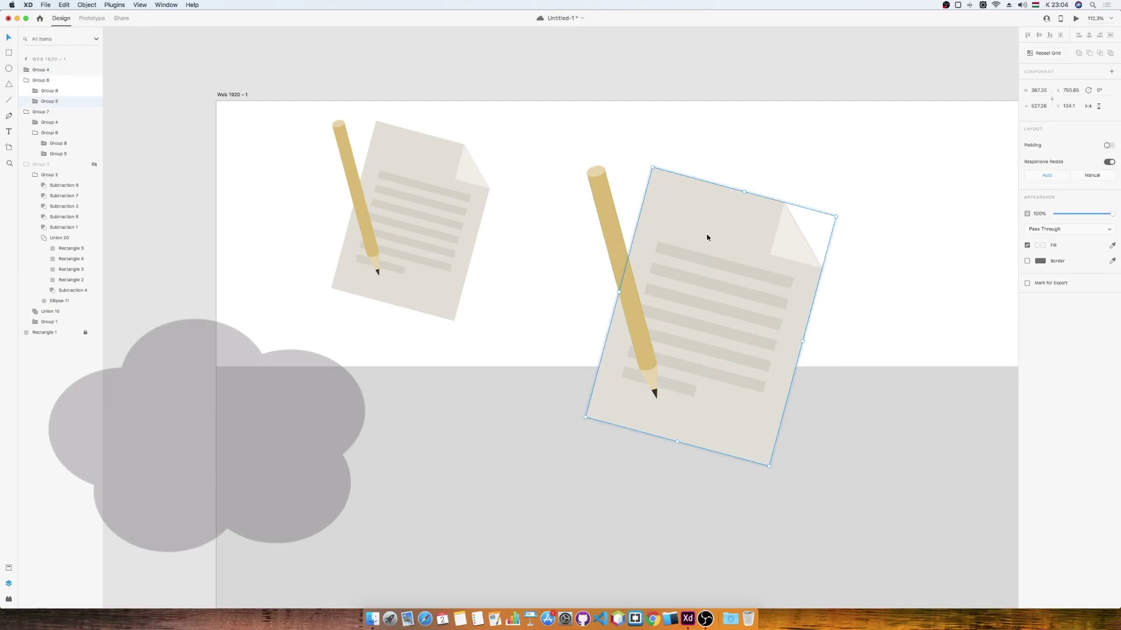
double_click(756, 242)
left_click(1040, 229)
left_click(955, 177)
left_click(956, 183)
left_click_drag(677, 441, 746, 443)
left_click(1040, 230)
left_click(1040, 229)
left_click_drag(938, 231, 937, 206)
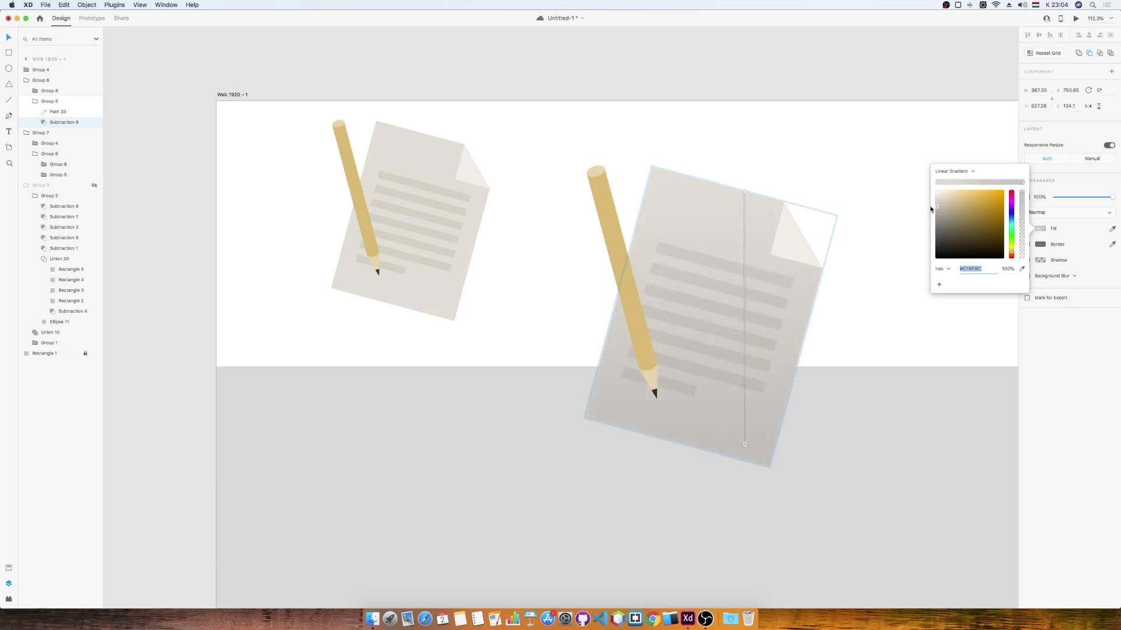
left_click(855, 246)
Fill the large pencil's body with a linear gradient that darkens to brownish olive toward the tip.
double_click(619, 275)
left_click(1041, 229)
left_click(951, 176)
left_click(963, 183)
left_click_drag(604, 350, 599, 349)
left_click_drag(967, 227, 962, 217)
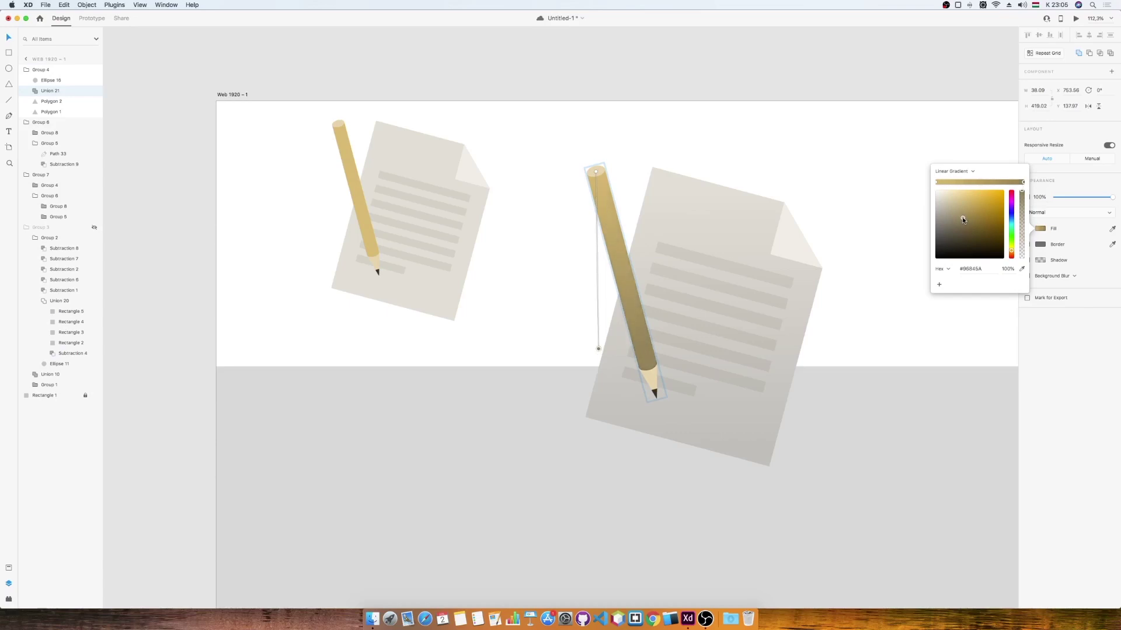
Give the large pencil's sharpened wood tip a linear gradient with a darker brown end.
left_click(650, 378)
left_click(1041, 245)
left_click(952, 192)
left_click(963, 200)
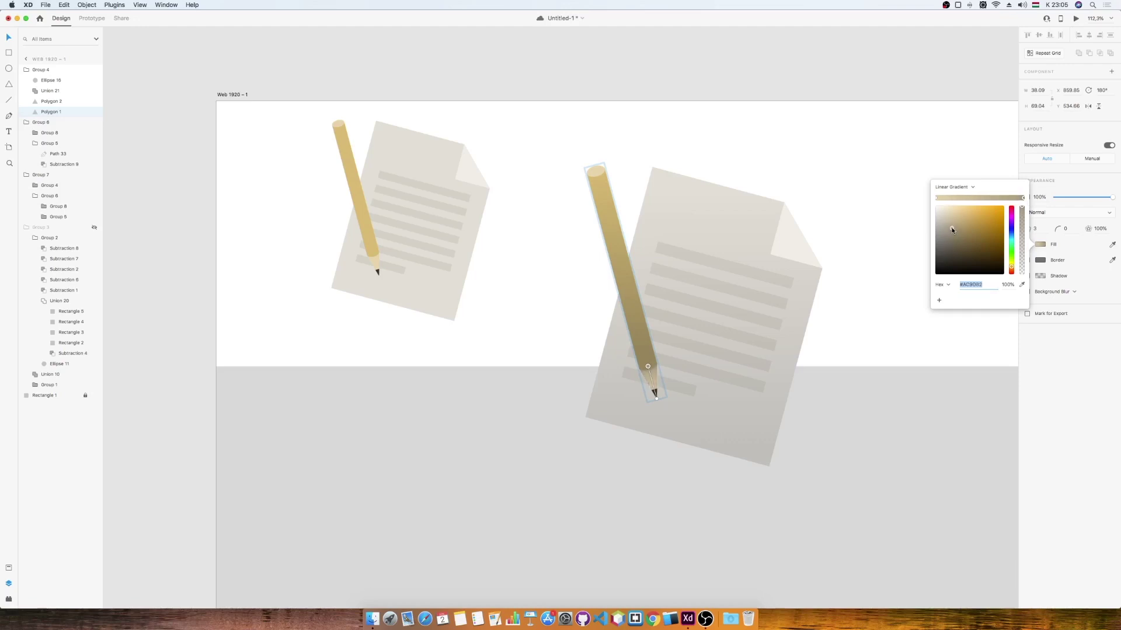
left_click(914, 234)
left_click(596, 171)
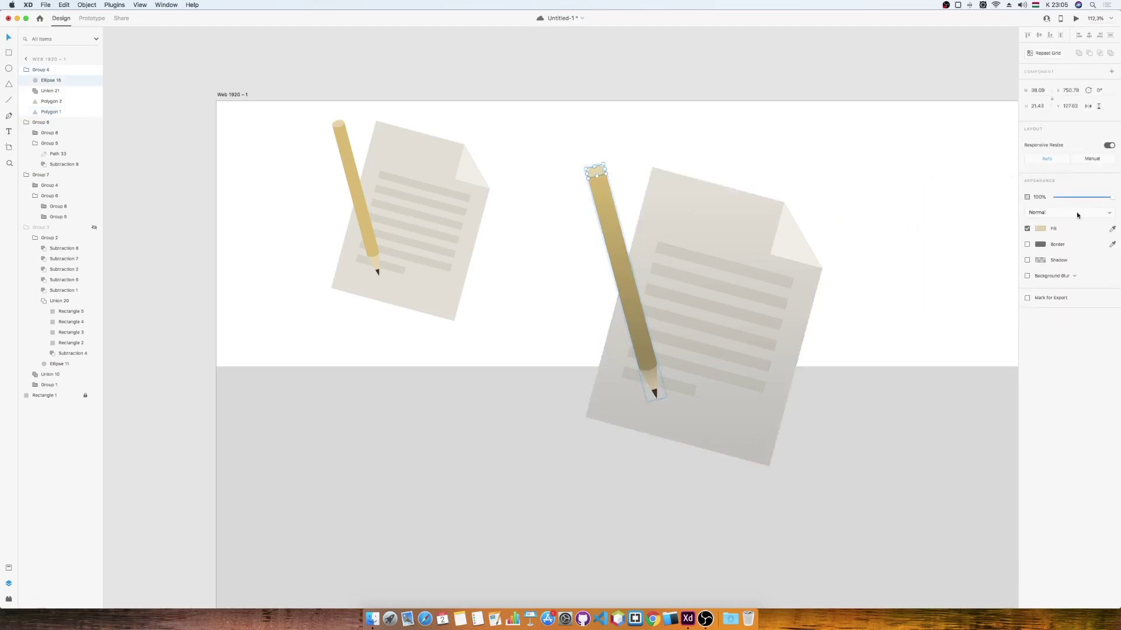
left_click(1040, 229)
left_click(897, 194)
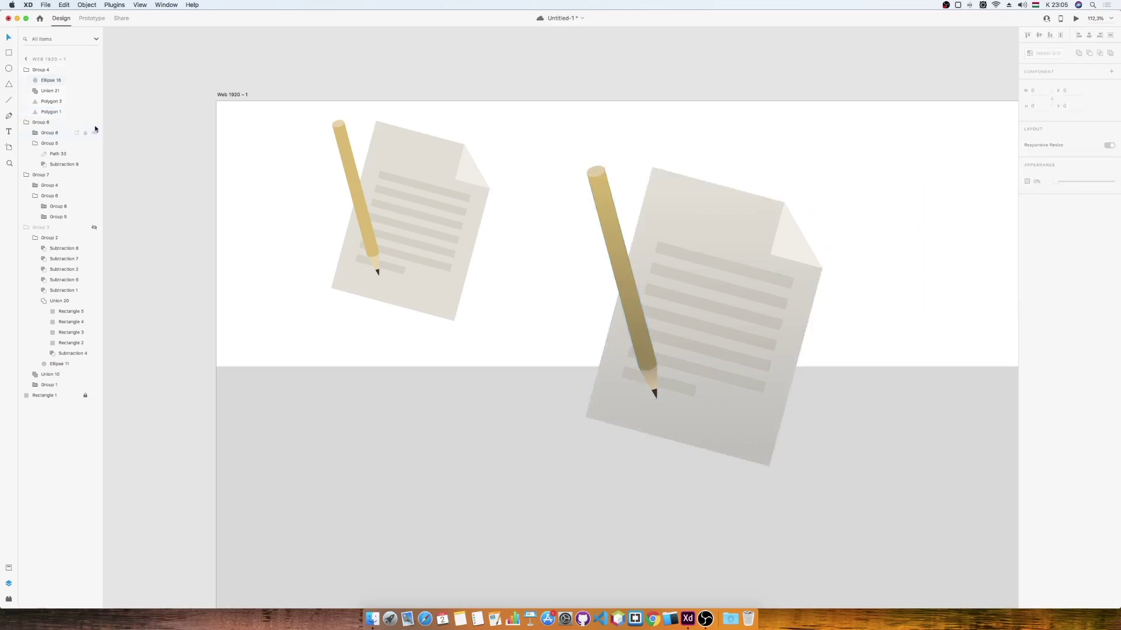
Draw an ellipse about 281 by 73 over the pencil's lower end and give it a radial gradient fill.
left_click_drag(611, 397, 749, 360)
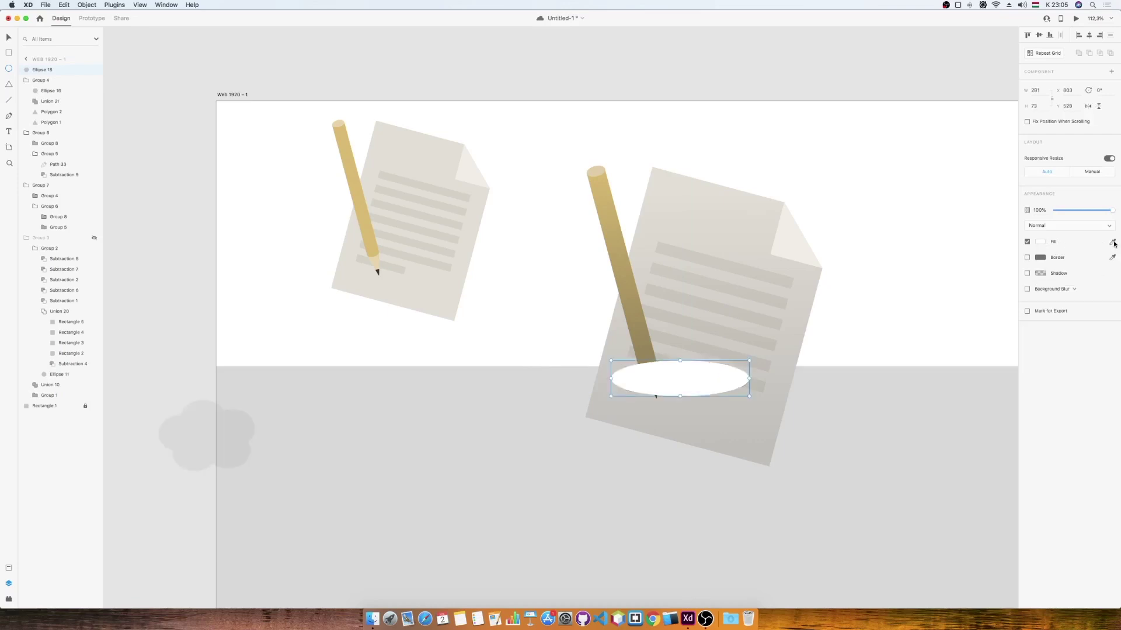
left_click(1040, 242)
left_click(954, 184)
left_click(955, 205)
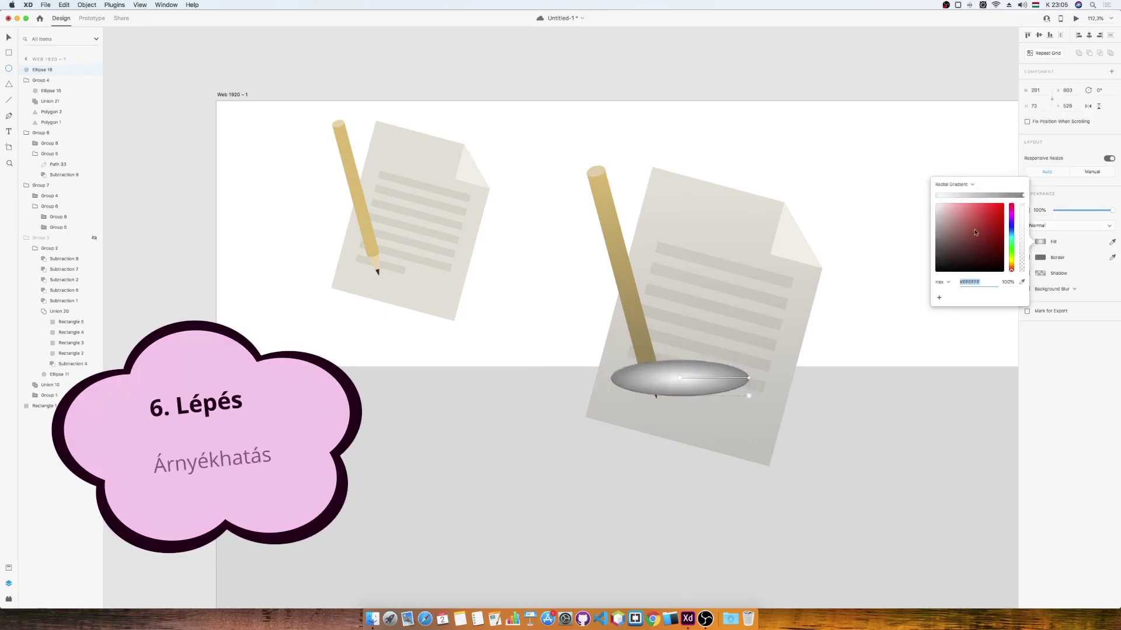
Recolor the ellipse's radial gradient to a dark center sampled from the artwork that fades to a fully transparent edge.
left_click(1021, 282)
left_click(777, 281)
left_click(995, 261)
left_click(1023, 196)
left_click(1021, 282)
left_click(778, 280)
left_click(995, 262)
left_click_drag(1022, 205, 1021, 272)
key("Escape")
Place the shadow ellipse tilted behind the pencil's tip, with the pencil in front, and lower its opacity to 15%.
key("v")
mouse_move(722, 383)
left_mouse_down()
mouse_move(708, 381)
mouse_move(727, 382)
mouse_move(697, 403)
mouse_move(674, 398)
mouse_move(700, 439)
mouse_move(657, 397)
left_mouse_up()
right_click(644, 331)
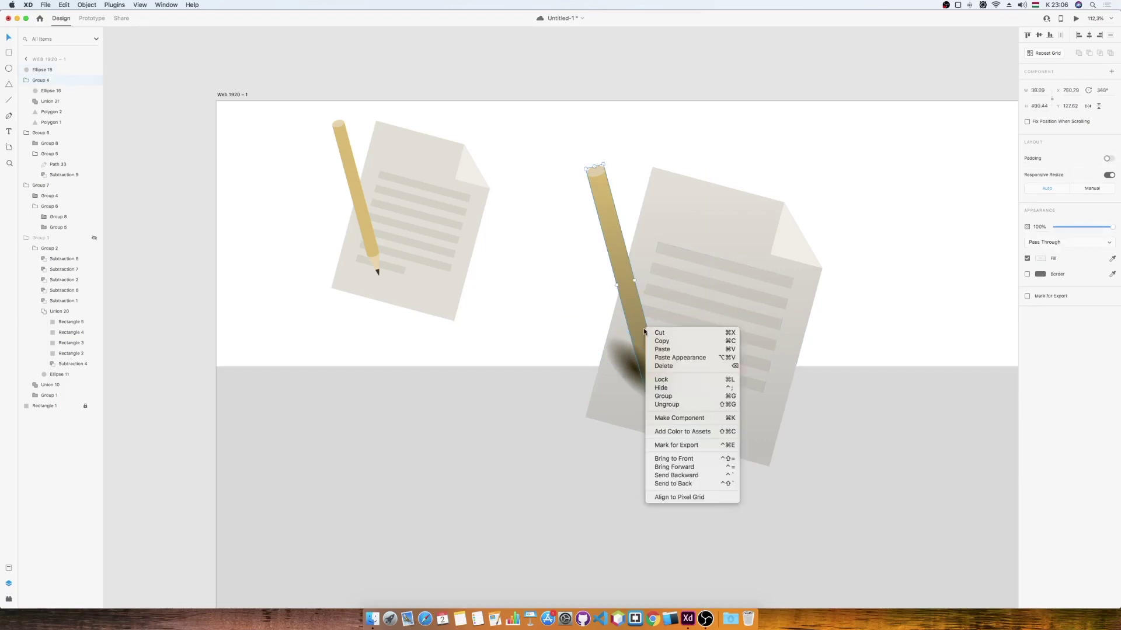
left_click(671, 459)
left_click(627, 366)
left_click_drag(1112, 210, 1058, 213)
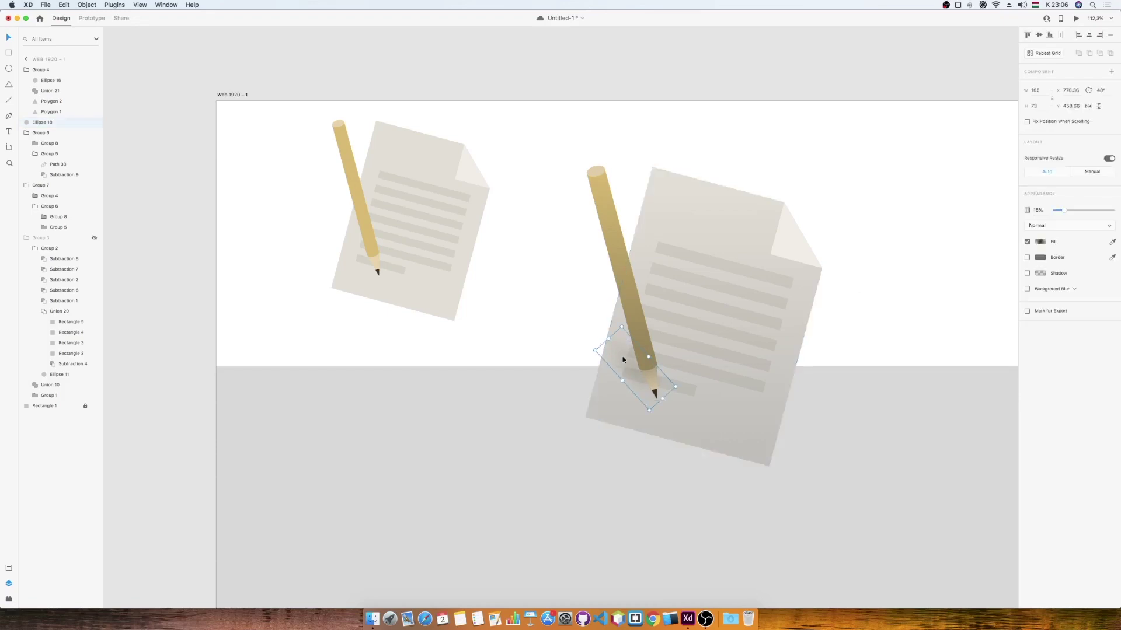
Paste a copy of the pencil shadow into the page group and move one shadow to the folded corner.
left_click(749, 244)
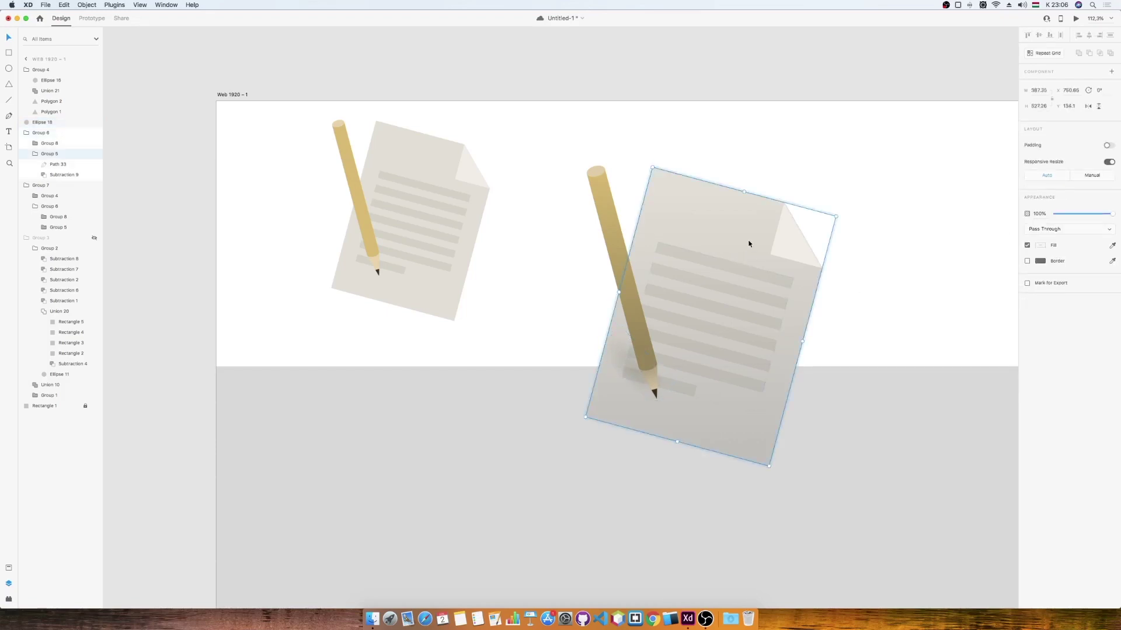
double_click(796, 243)
left_click(761, 243)
key("super+v")
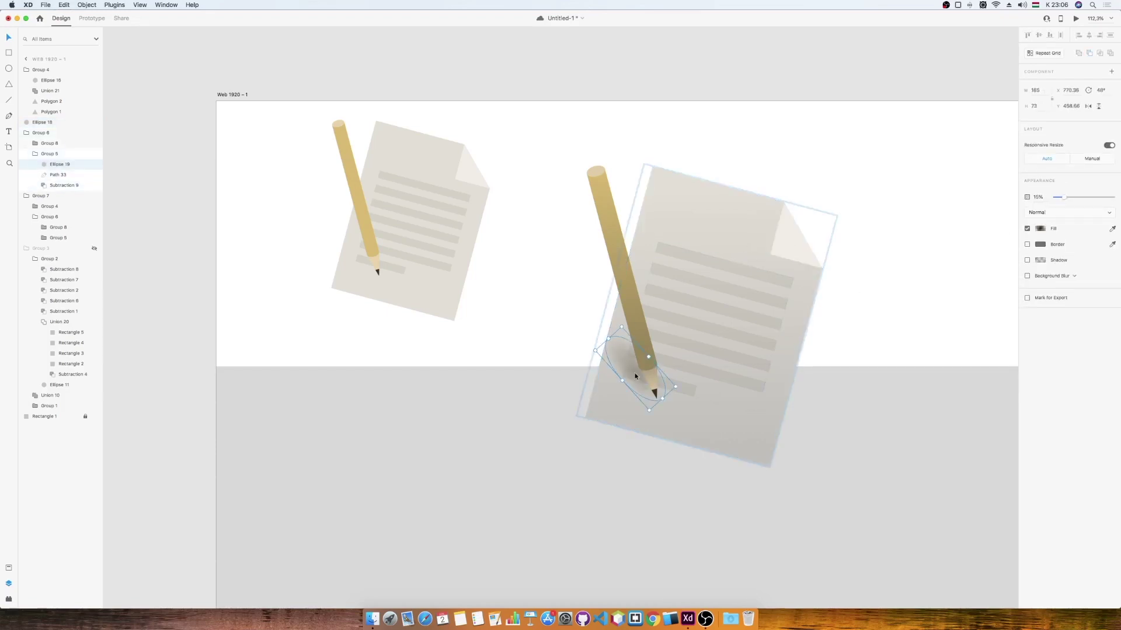
left_click_drag(636, 376, 769, 265)
Bring the folded corner to the front within the page group.
double_click(790, 230)
double_click(791, 230)
right_click(791, 230)
left_click(823, 350)
Cut the corner shadow, paste it into the page group and bring the folded corner in front of it.
left_click(782, 266)
key("super+x")
double_click(792, 230)
double_click(792, 230)
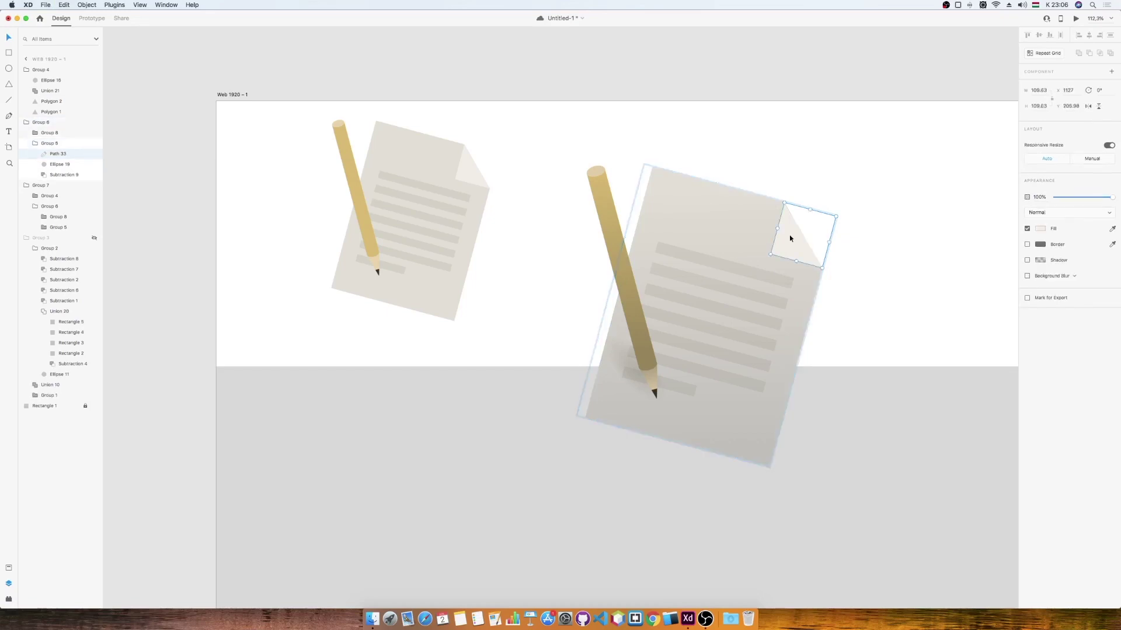
key("super+v")
left_click(792, 231)
right_click(792, 233)
left_click(822, 354)
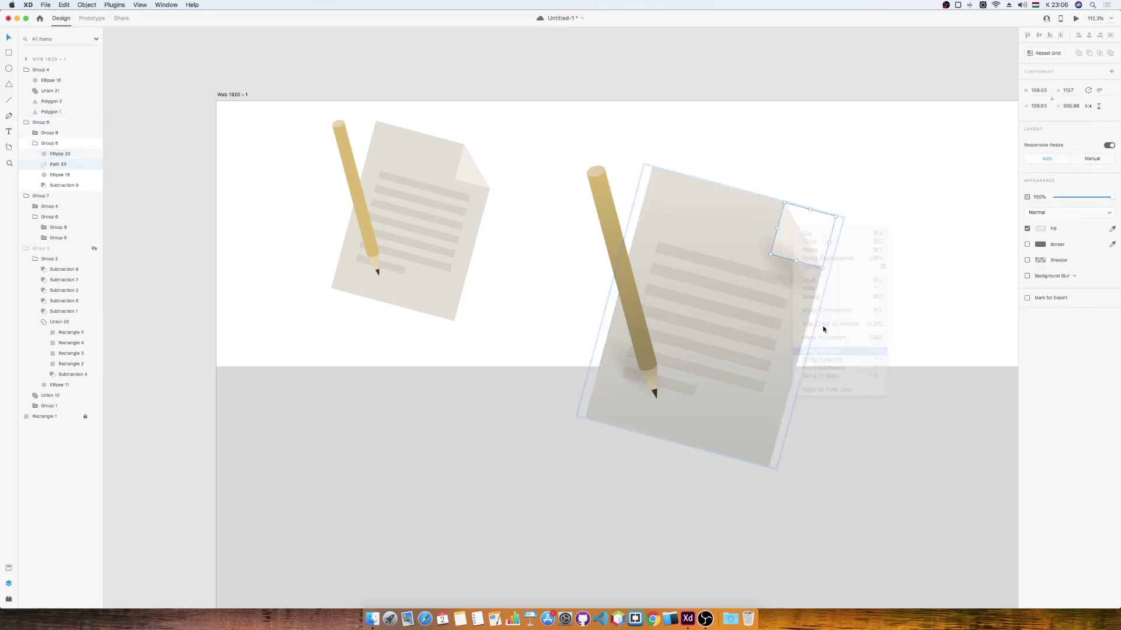
Shrink the corner shadow to about 99 by 48 and tuck it, slightly rotated, under the fold's lower edge.
left_click(788, 263)
left_click_drag(799, 305, 786, 273)
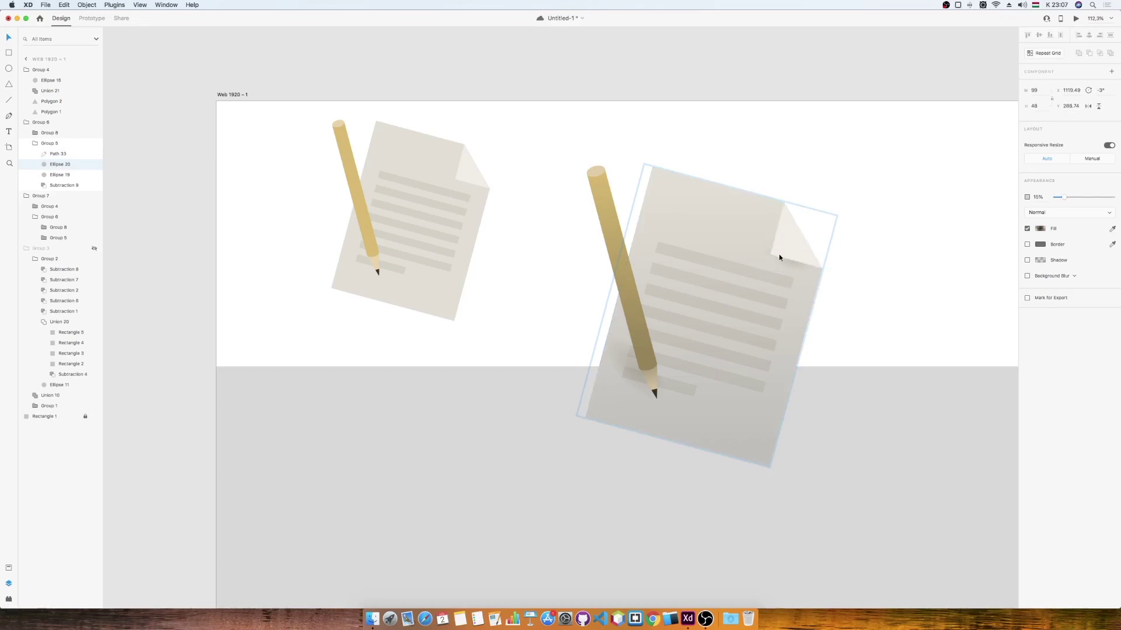
left_click_drag(825, 251, 820, 247)
left_click(882, 263)
Paste another shadow ellipse, place it beneath the large page's lower edge and stretch it to about 434 by 99.
scroll(808, 339, "down", 5)
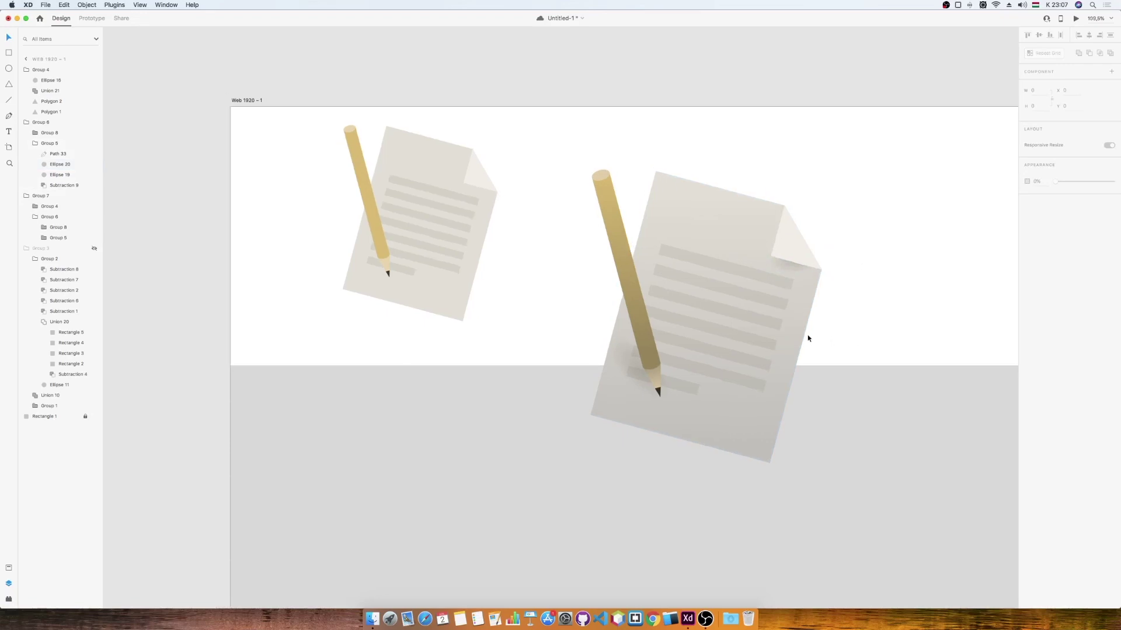
key("super+v")
left_click_drag(773, 279, 770, 287)
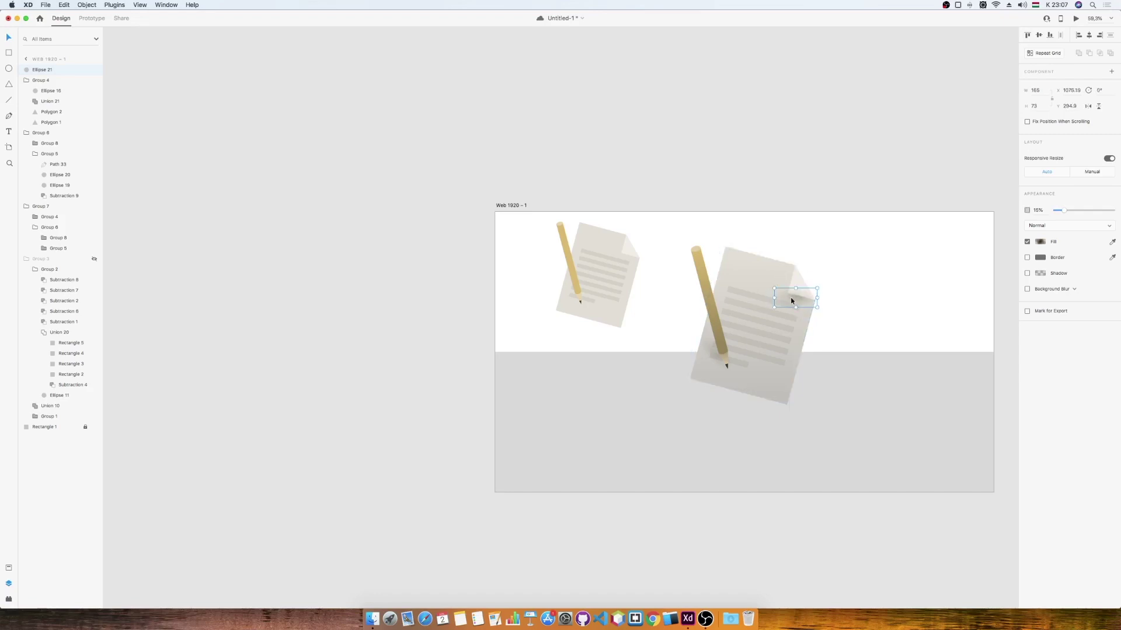
mouse_move(733, 397)
left_mouse_down()
mouse_move(800, 412)
mouse_move(747, 408)
left_mouse_up()
Bring the large page and pencil in front of the ground shadow.
left_click(747, 363)
left_click(717, 331, "shift")
right_click(718, 331)
left_click(733, 461)
left_click(750, 447)
left_click(757, 408)
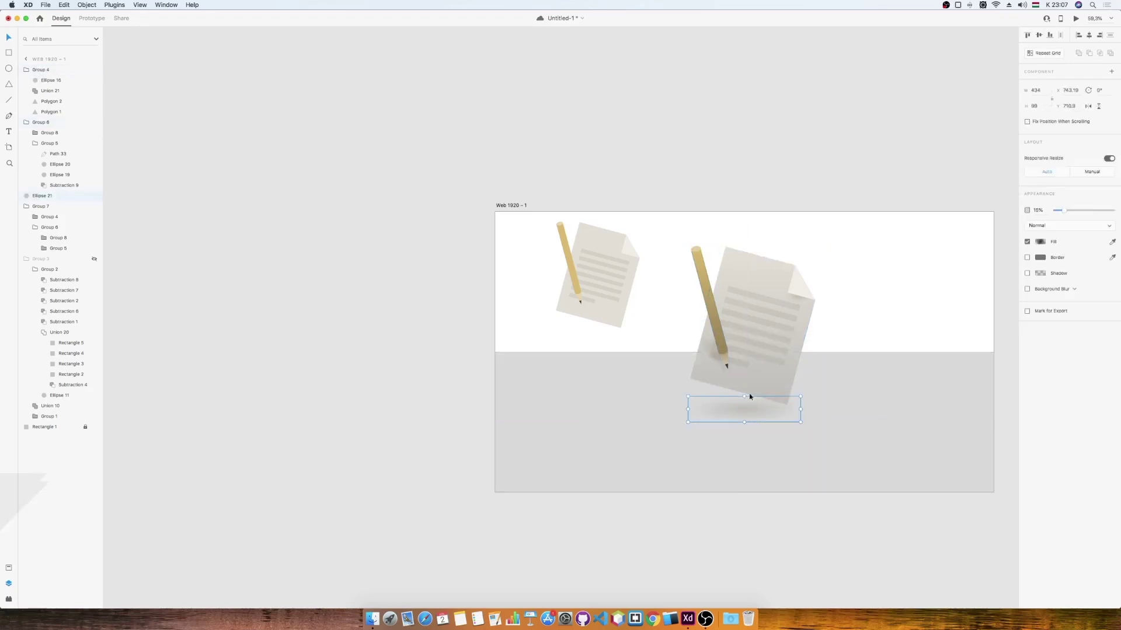
left_click(793, 283, "shift")
right_click(794, 282)
left_click(810, 353)
left_click_drag(777, 276, 820, 260)
key("super+z")
key("super+z")
Group the shaded page, pencil and ground shadow, then scale the group down to match the flat icon beside it.
left_click(711, 299, "shift")
right_click(710, 298)
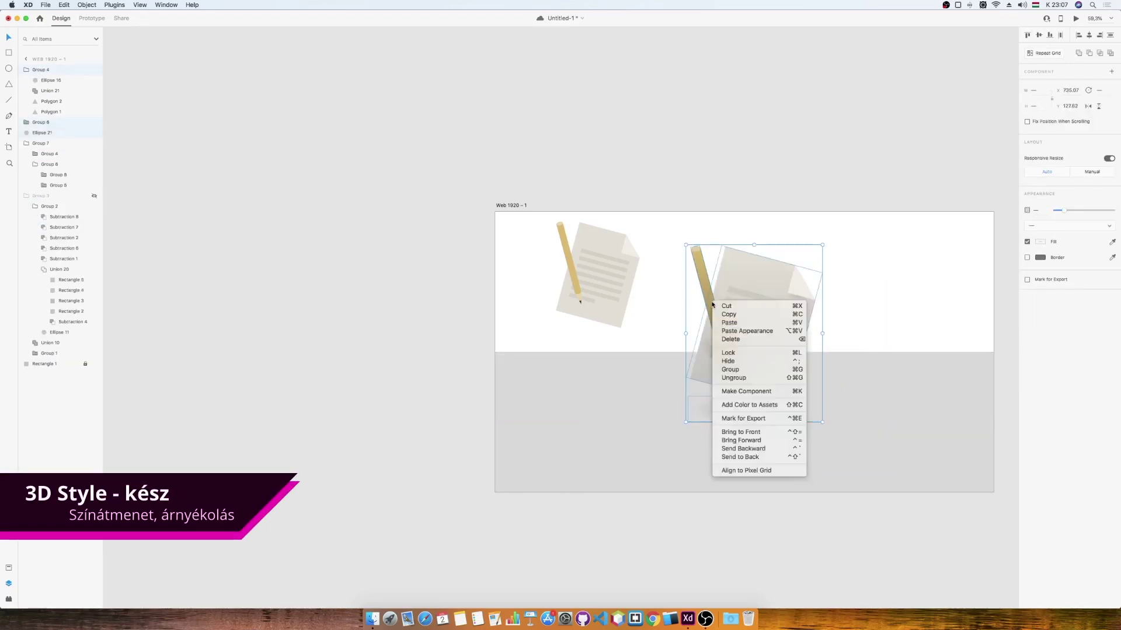
left_click(727, 370)
left_click_drag(764, 331, 635, 340)
left_click_drag(692, 431, 644, 377)
left_click_drag(610, 319, 707, 289)
Move the flat and shaded icons together to the artboard's right half.
left_click(610, 272, "shift")
left_click_drag(610, 273, 813, 324)
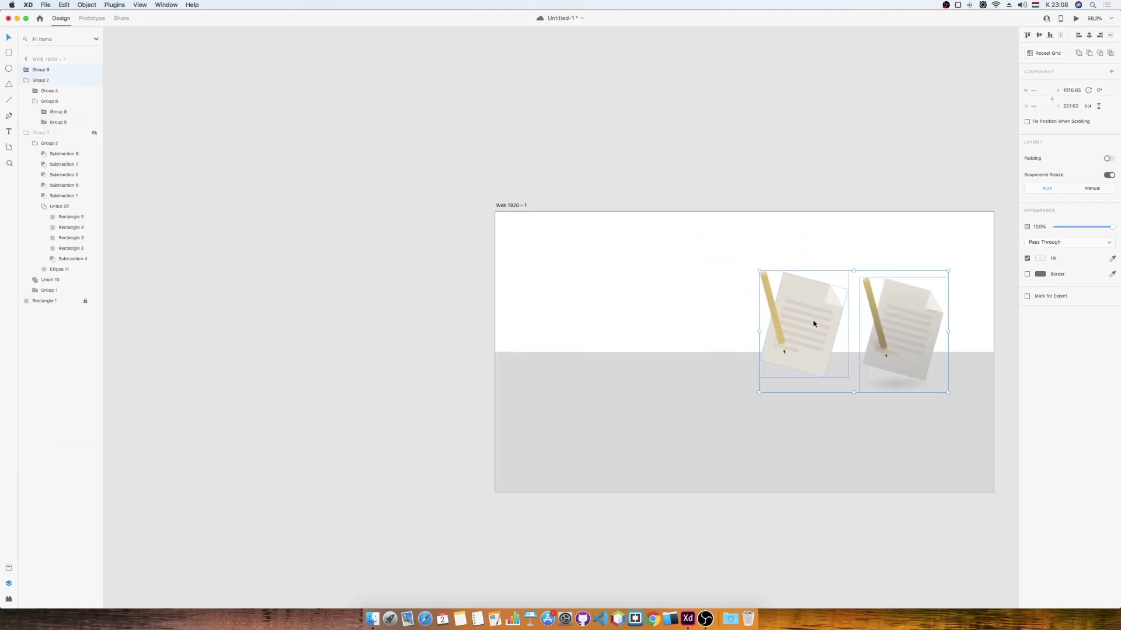
left_click(874, 255)
Place a duplicate of the flat icon on the artboard's left half, rotated to -15° and enlarged to about 639 by 771.
left_click(824, 292)
left_click_drag(824, 300, 655, 332)
left_click_drag(588, 300, 574, 265)
left_click_drag(650, 337, 758, 476)
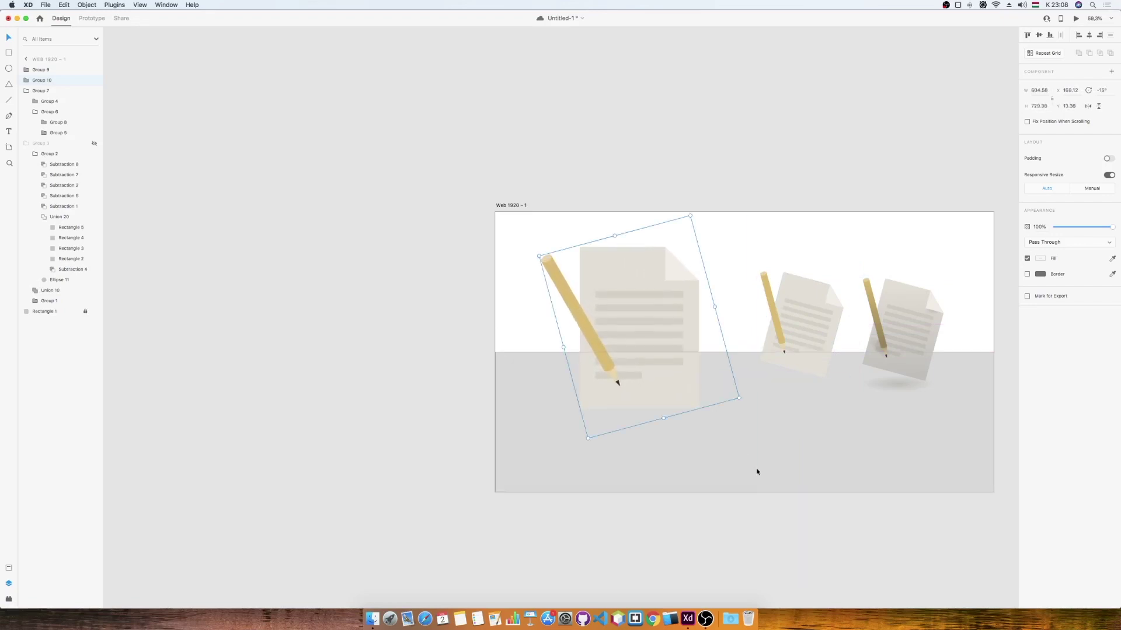
left_click_drag(742, 399, 747, 408)
Ungroup the enlarged icon copy and then its page group.
right_click(681, 272)
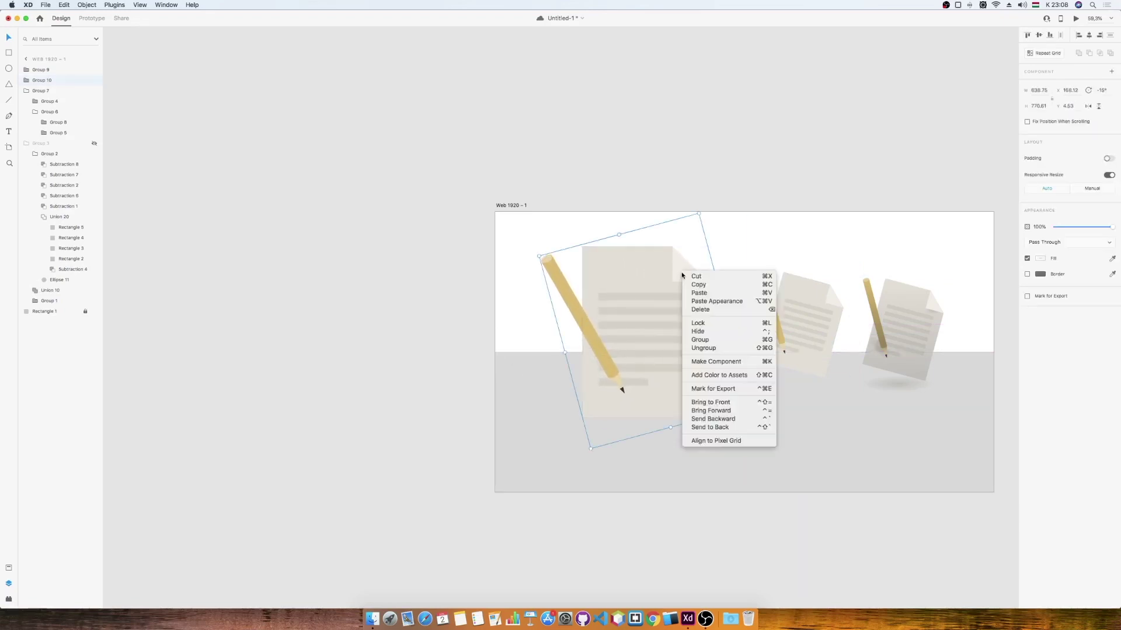
left_click(697, 348)
left_click(689, 271)
right_click(688, 271)
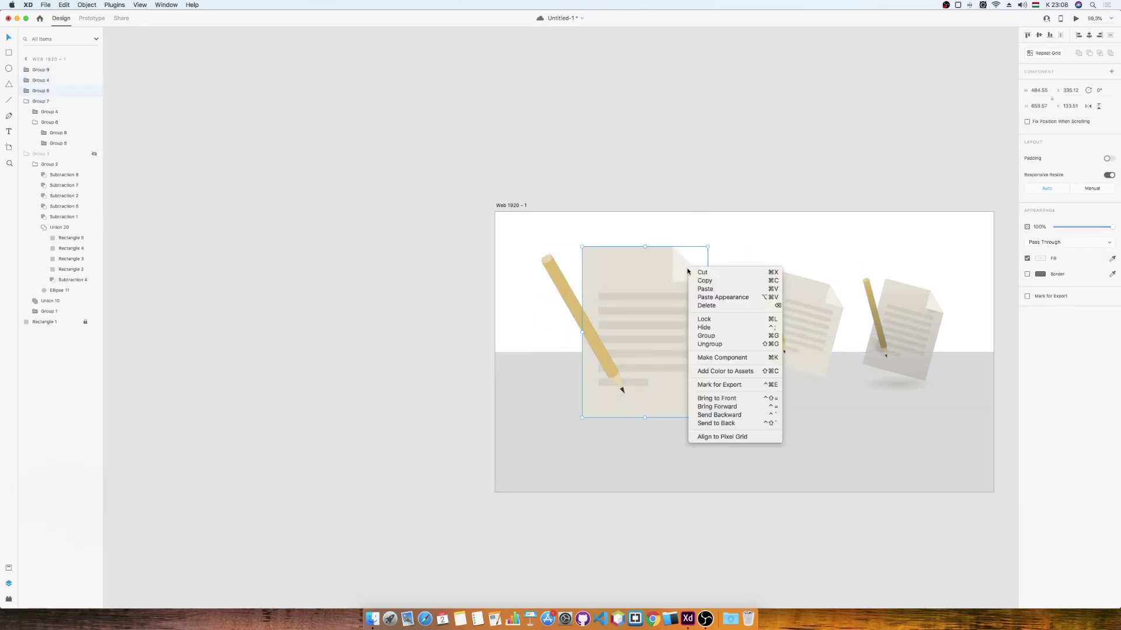
left_click(717, 345)
Ungroup the enlarged page's text lines and unite them into one shape.
left_click(648, 298)
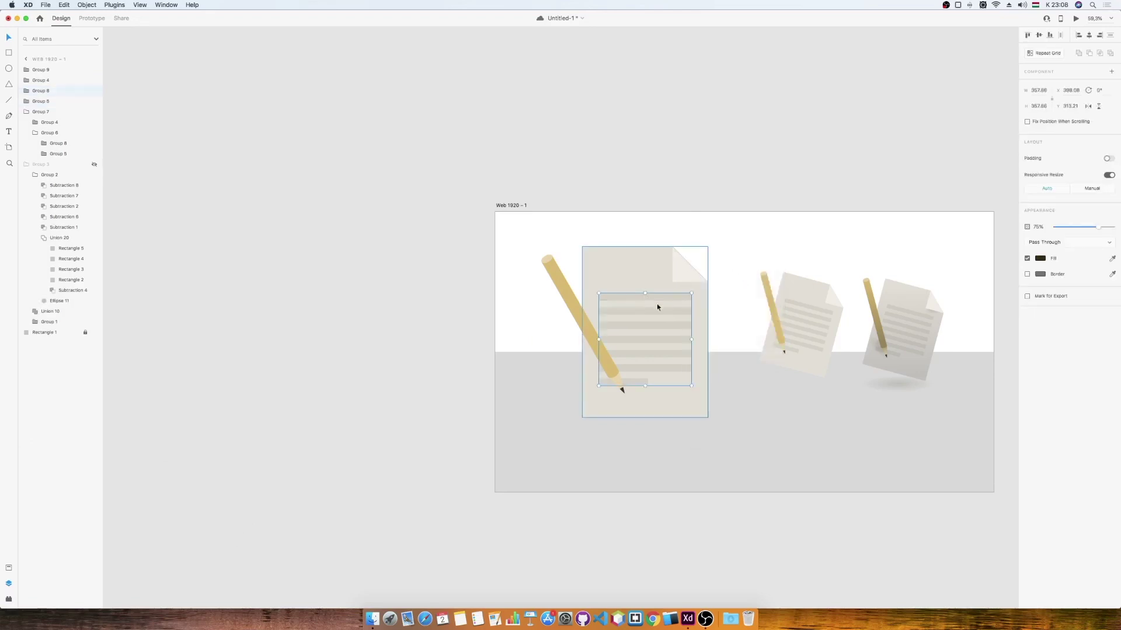
right_click(655, 295)
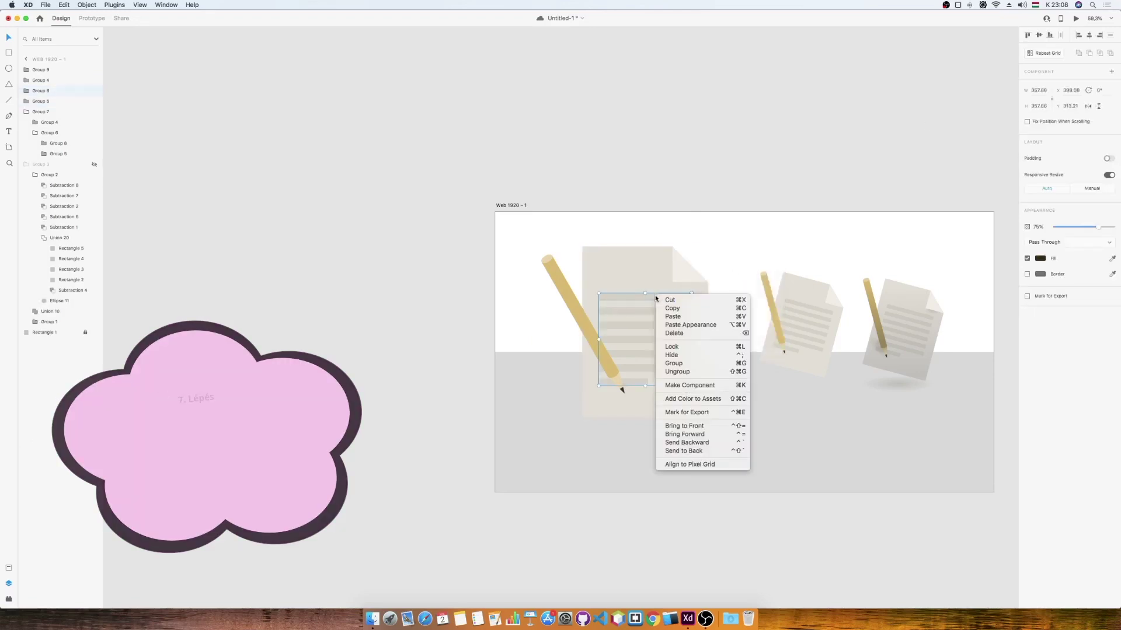
left_click(683, 373)
left_click(1079, 53)
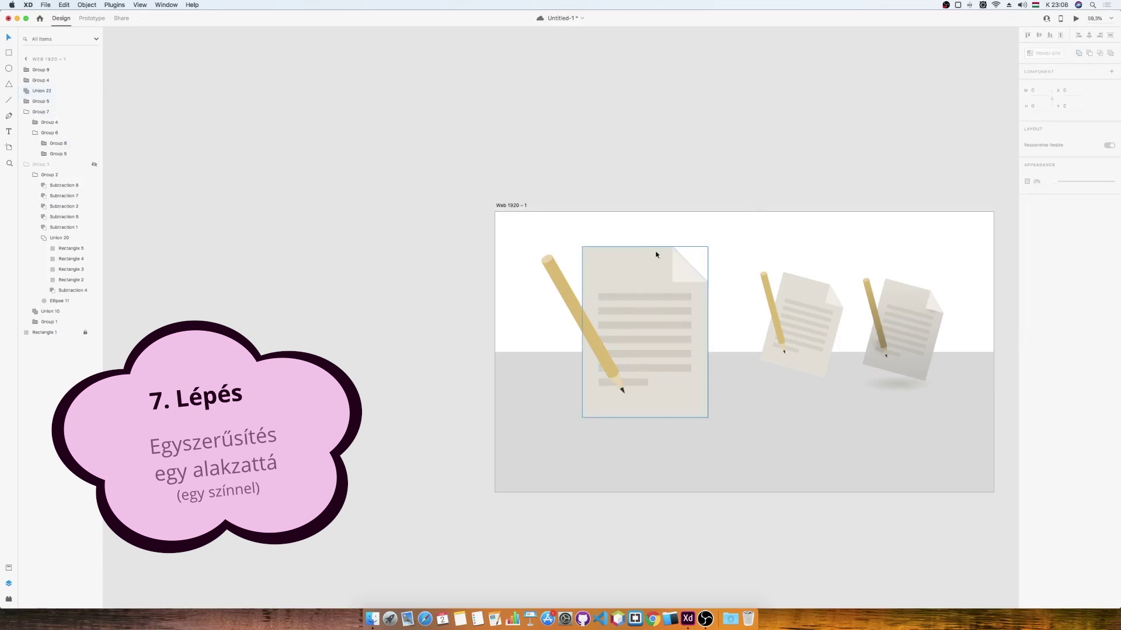
Ungroup the page body and folded corner, then subtract the united text lines from the page body.
left_click(674, 246)
right_click(653, 255)
left_click(677, 318)
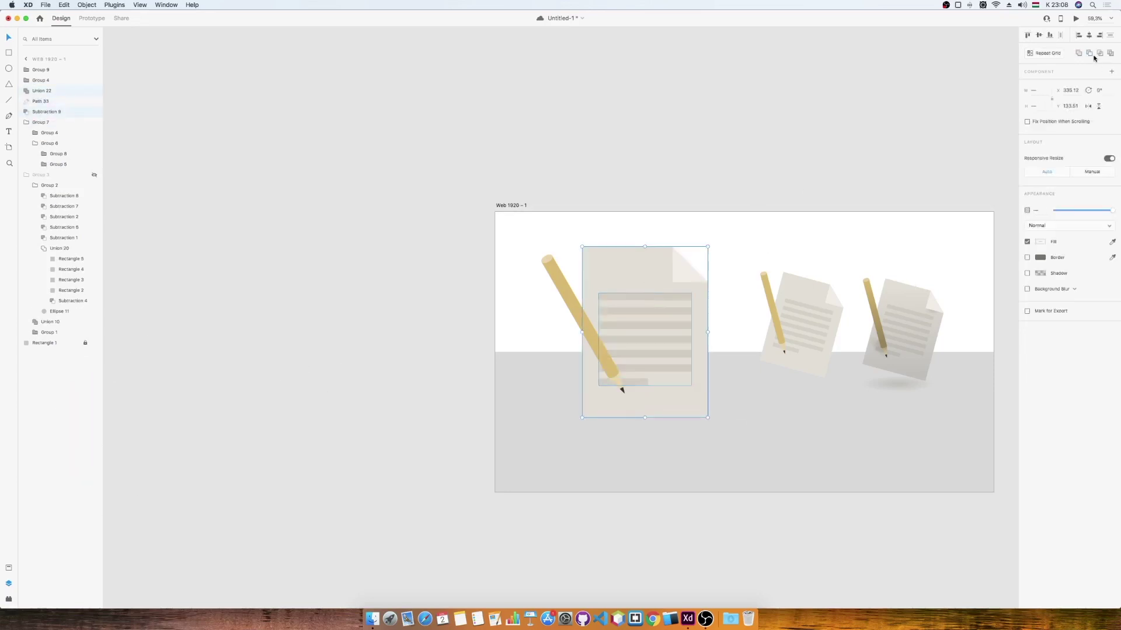
left_click(1091, 55)
Fill the cut-out page body with black.
left_click(1040, 242)
left_click(966, 248)
left_click_drag(965, 248, 953, 270)
left_click(797, 248)
left_click(694, 269)
left_click(737, 261)
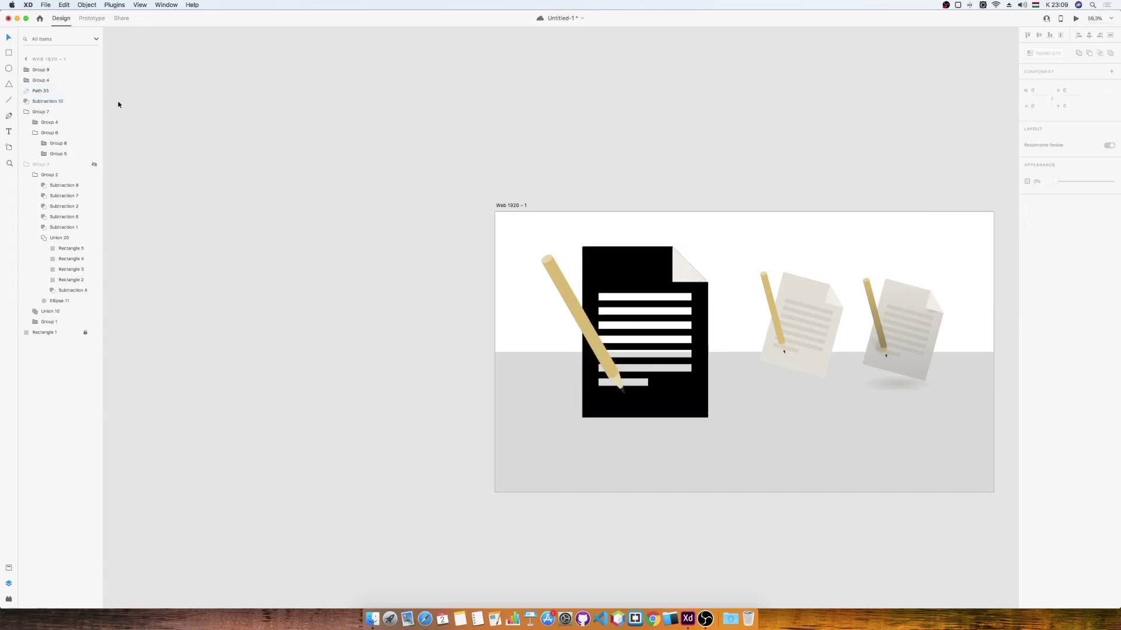
Draw a borderless white rectangle about 176 wide over the page's folded corner and shift it to uncover part of the fold.
left_click_drag(714, 239, 669, 284)
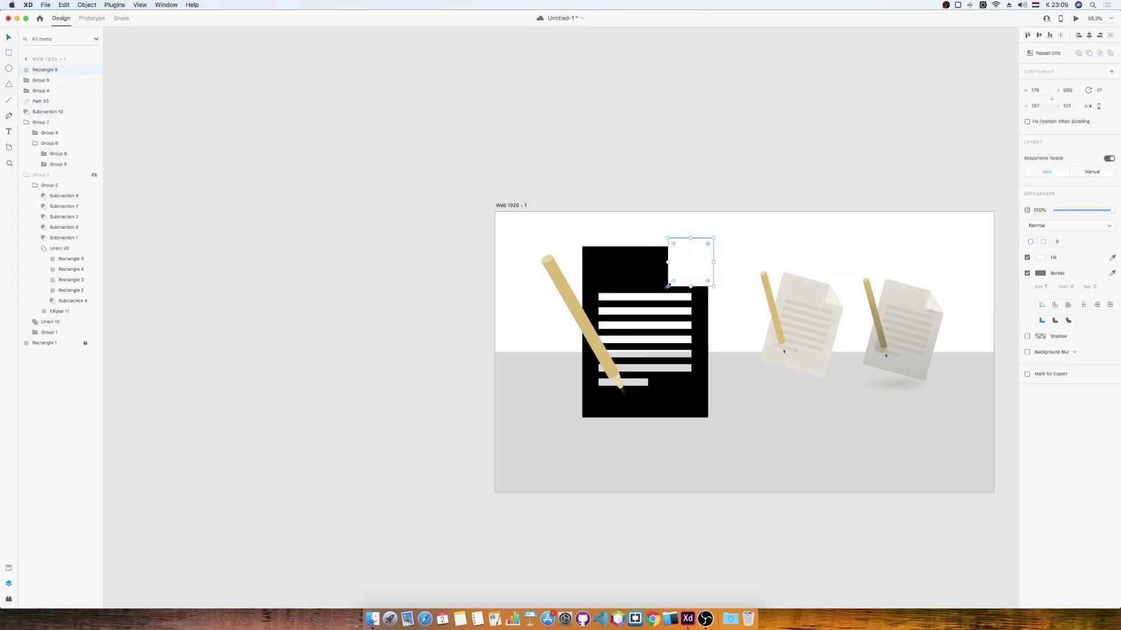
left_click(1026, 273)
left_click_drag(687, 259, 706, 263)
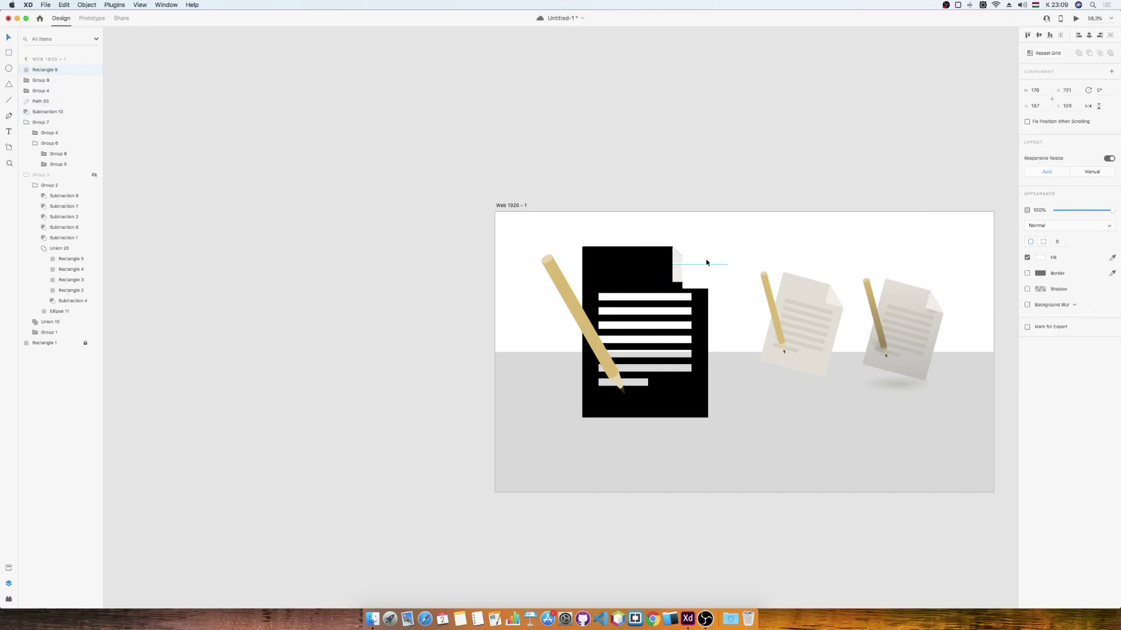
Bring the folded corner to the front, fill it black, and position the white rectangle behind it to leave an even gap.
right_click(675, 267)
left_click(714, 387)
left_click(1037, 242)
left_click_drag(952, 256, 934, 269)
left_click_drag(712, 260, 708, 260)
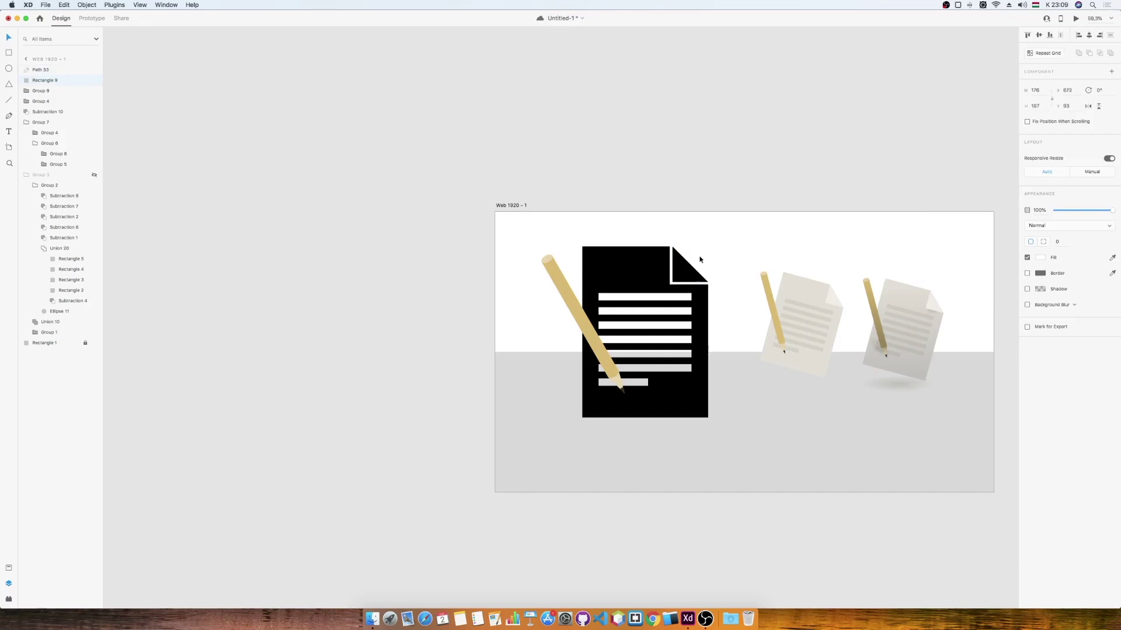
left_click(741, 252)
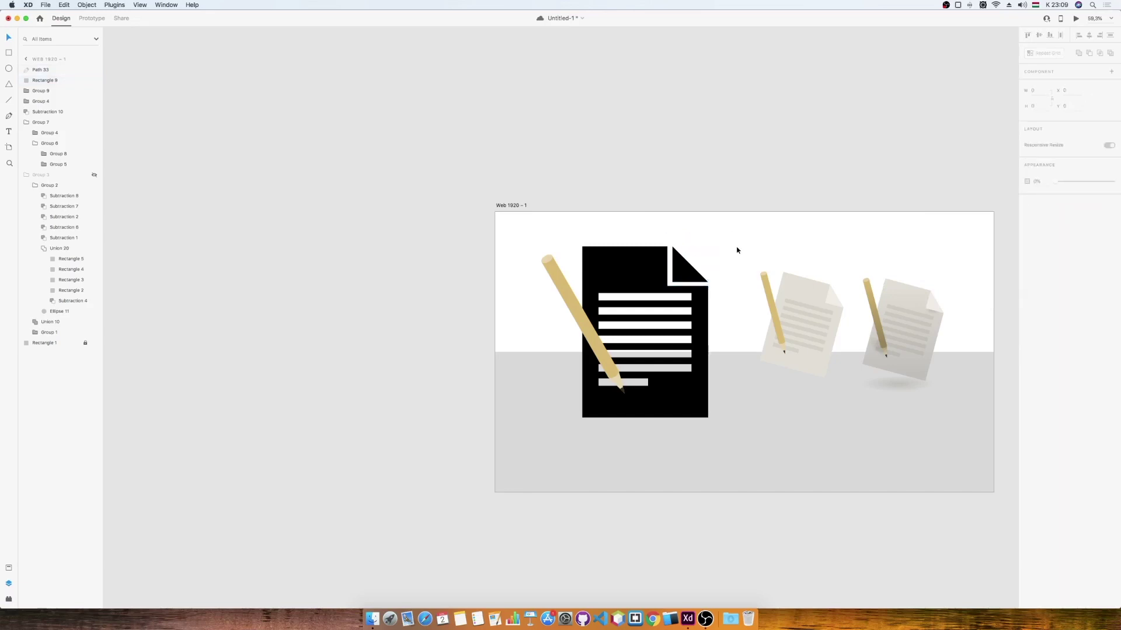
Subtract the white corner rectangle from the black page body.
left_click(704, 258)
left_click(657, 261, "shift")
left_click(1090, 56)
mouse_move(651, 270)
left_mouse_down()
mouse_move(652, 352)
mouse_move(662, 355)
mouse_move(636, 263)
left_mouse_up()
left_click(733, 323)
Ungroup the large pencil and unite its parts into a single shape.
left_click(584, 325)
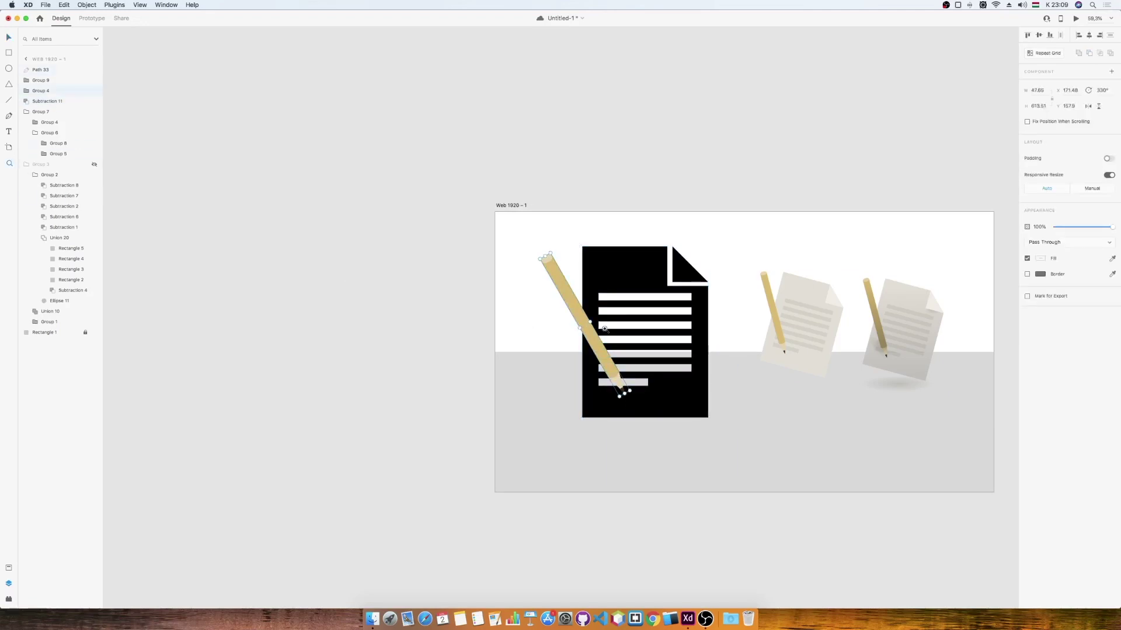
left_click(603, 329)
left_click(603, 330)
left_click(603, 329)
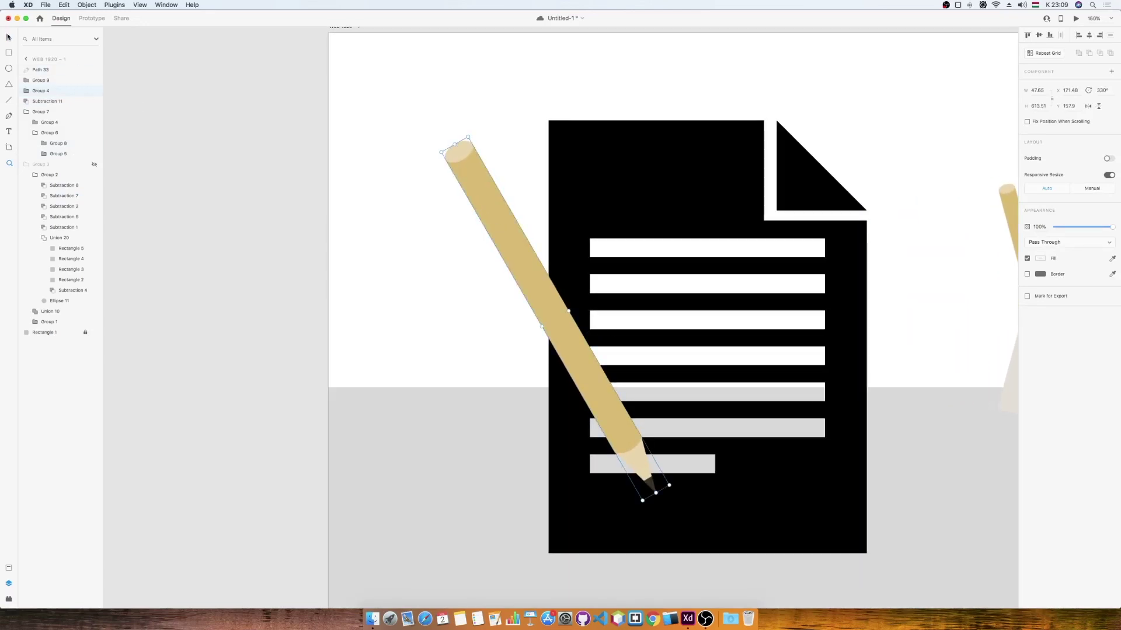
key("v")
left_click(390, 273)
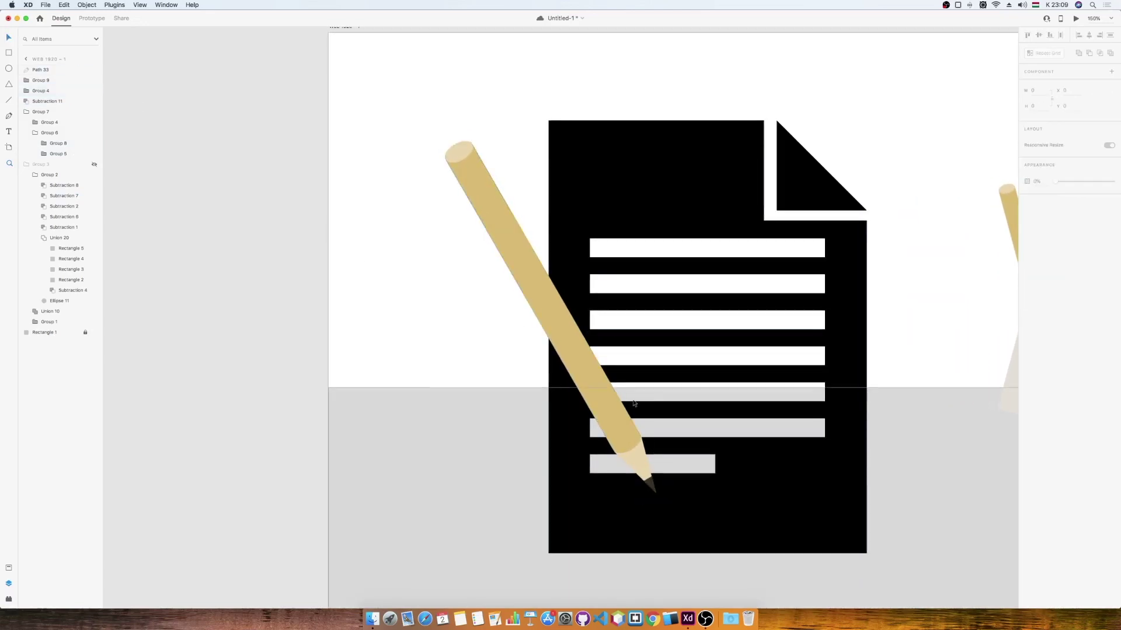
left_click(627, 444)
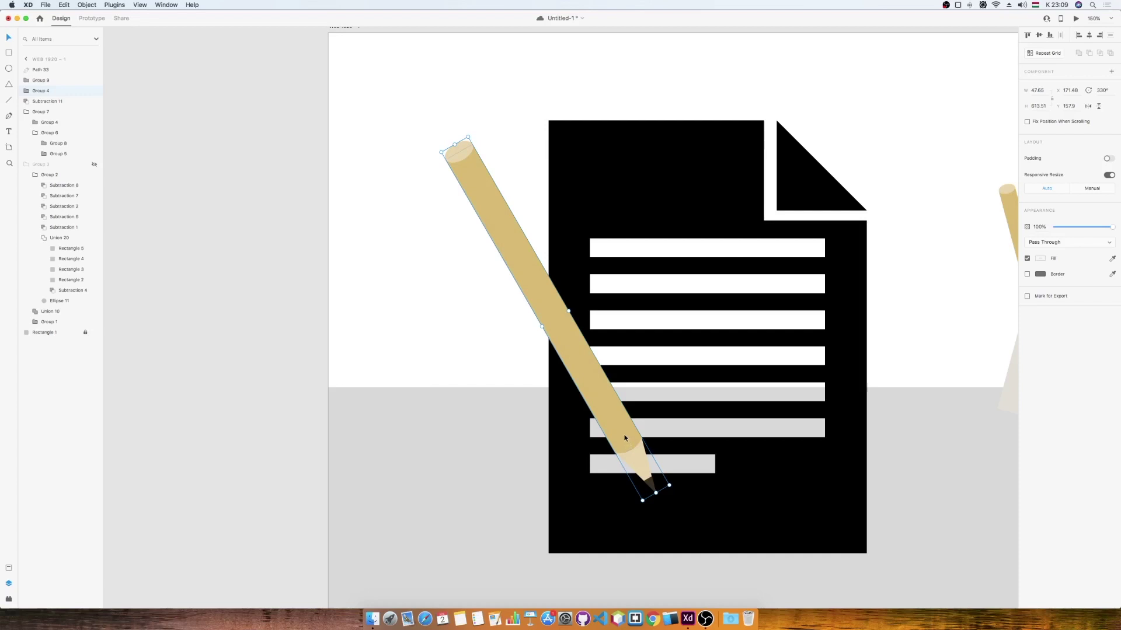
scroll(624, 434, "down", 5)
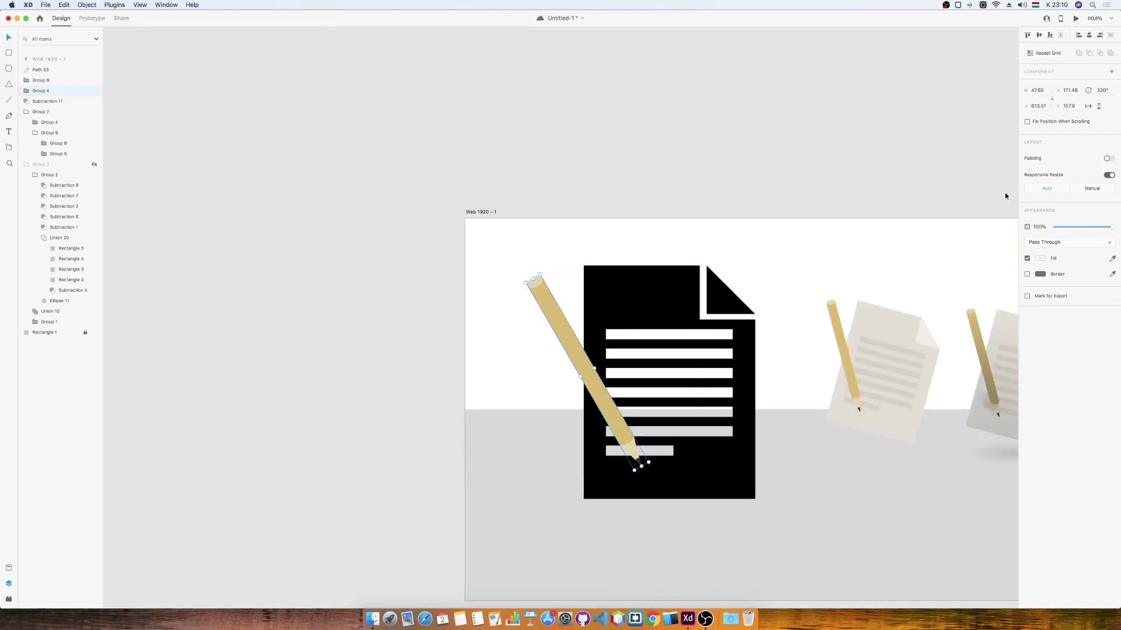
right_click(582, 355)
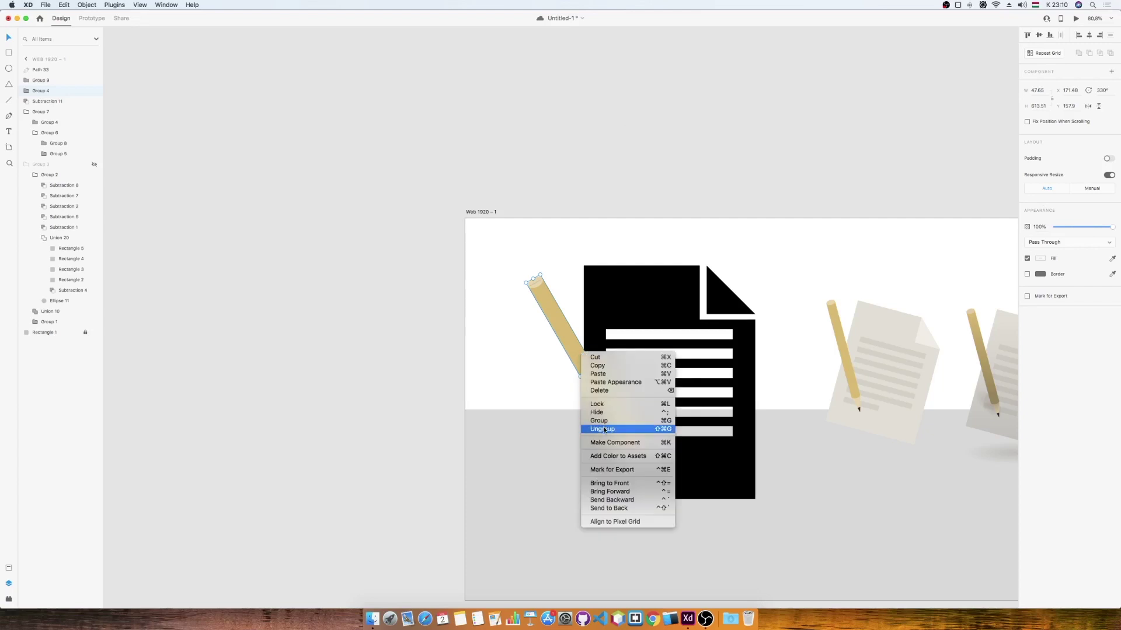
left_click(604, 430)
left_click(1080, 54)
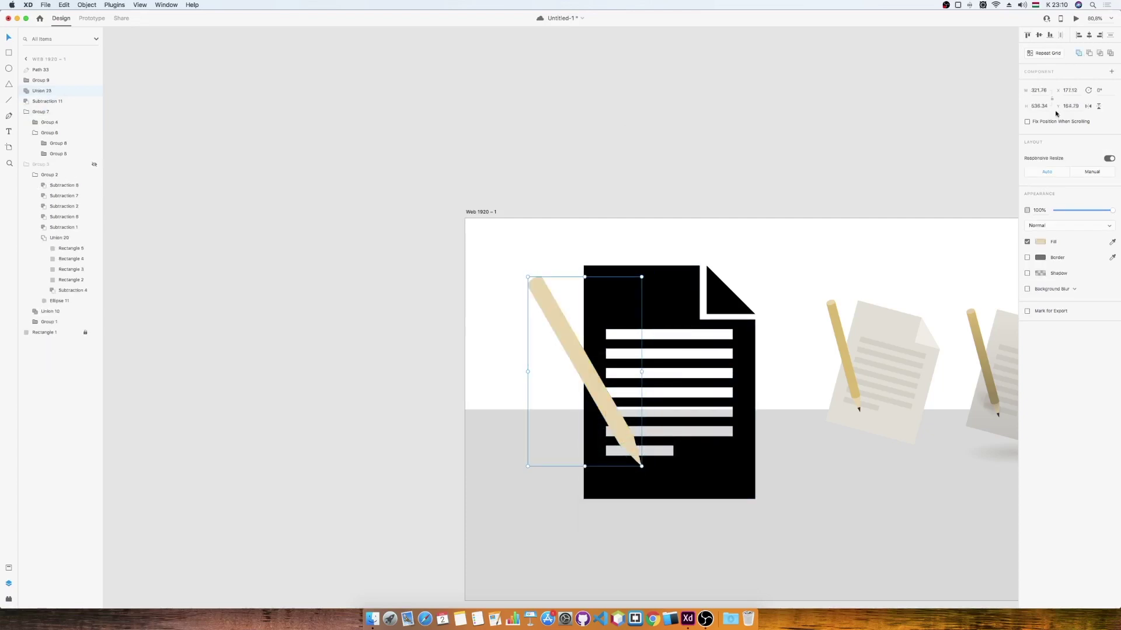
Fill the united pencil with black and copy it.
left_click(1037, 242)
left_click_drag(957, 248, 908, 295)
left_click(907, 294)
left_click(591, 382)
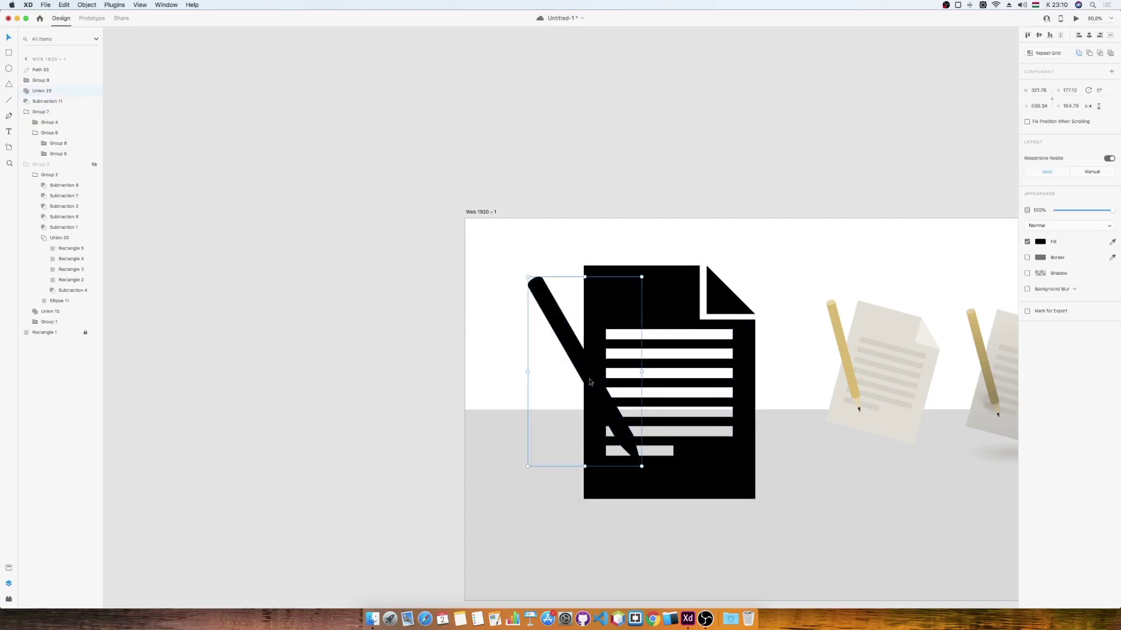
key("super+c")
Fill the original pencil with white and paste the black copy over it.
left_click(1038, 243)
left_click_drag(956, 209, 903, 181)
left_click(903, 180)
left_click(603, 382)
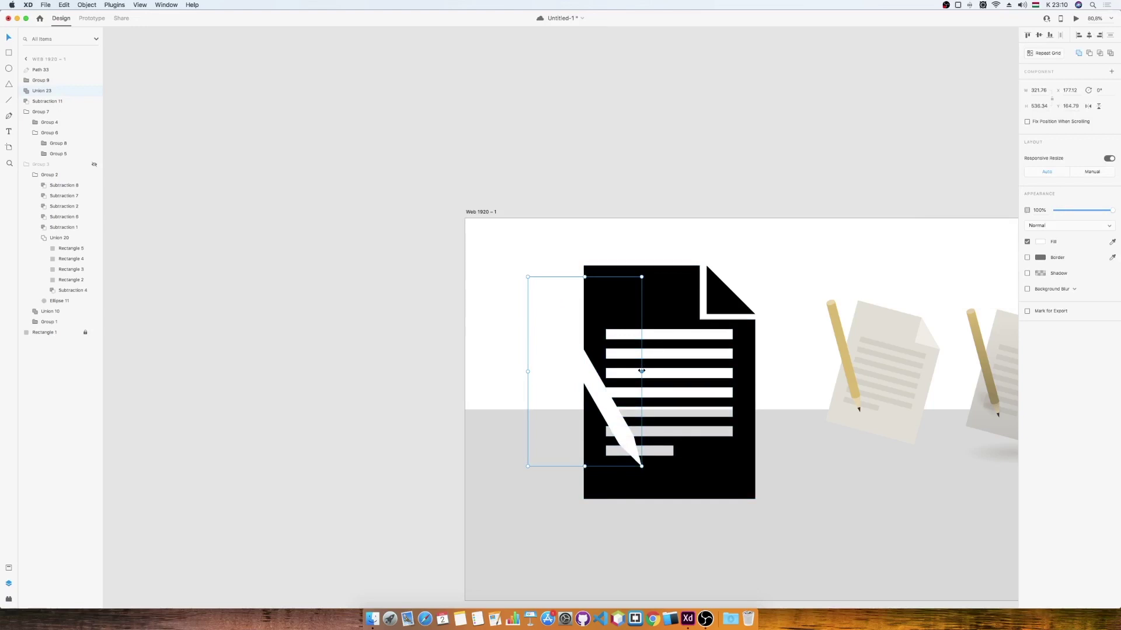
mouse_move(642, 467)
left_mouse_down()
mouse_move(671, 516)
mouse_move(633, 448)
left_mouse_up()
key("super+v")
Enlarge and position the white pencil as a margin around the black one, then subtract it from the black page.
left_click_drag(649, 241, 669, 206)
left_click_drag(587, 341, 566, 340)
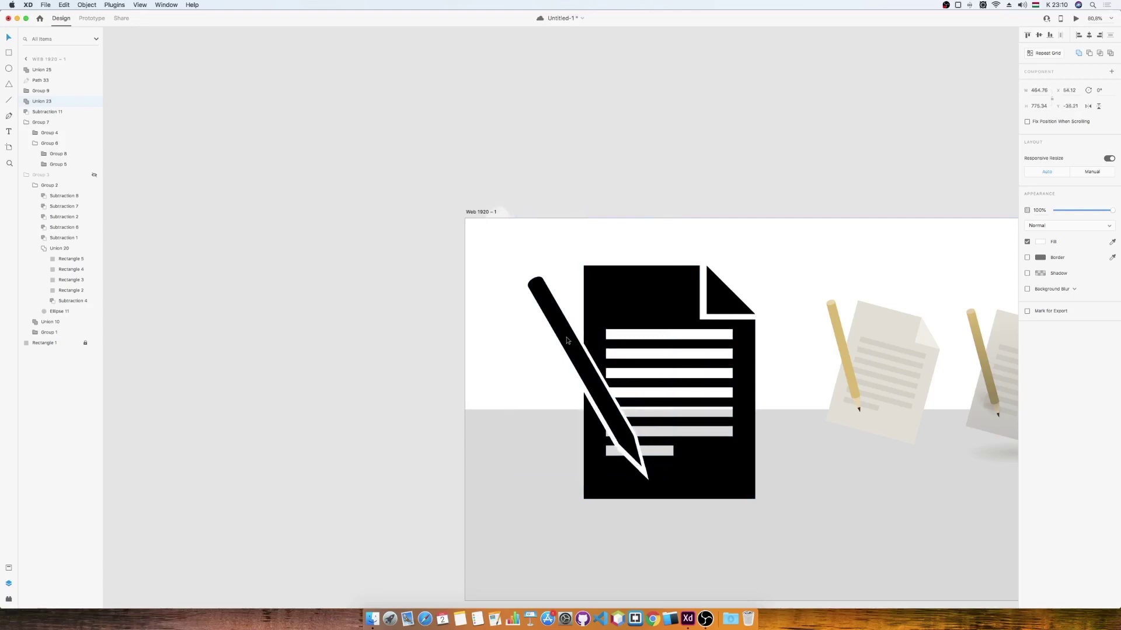
left_click_drag(483, 475, 461, 526)
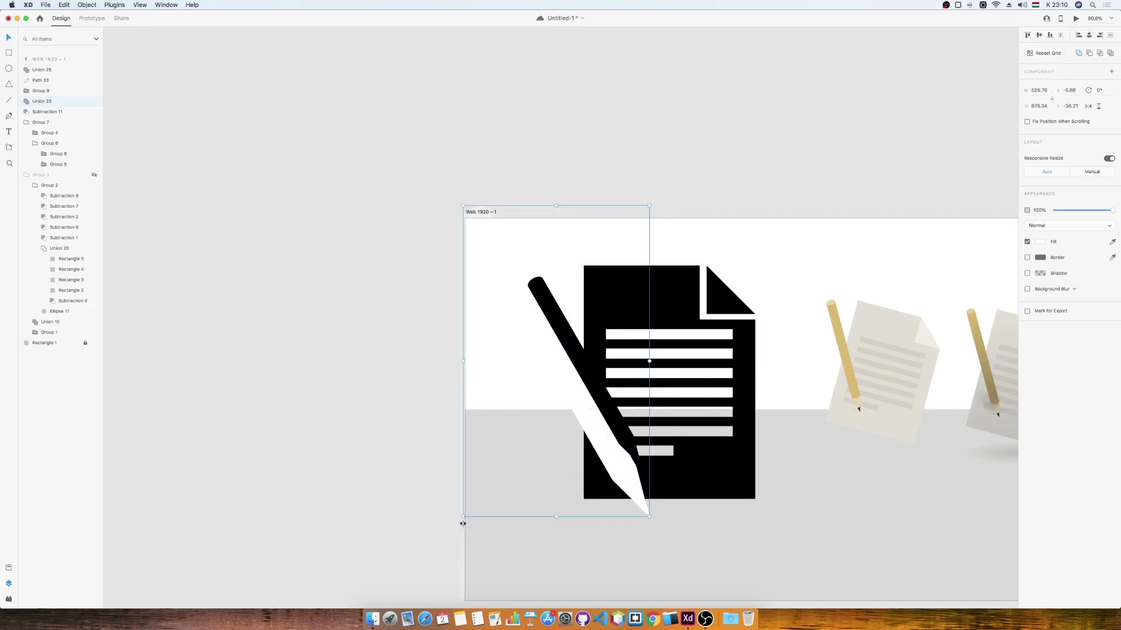
left_click_drag(633, 481, 634, 454)
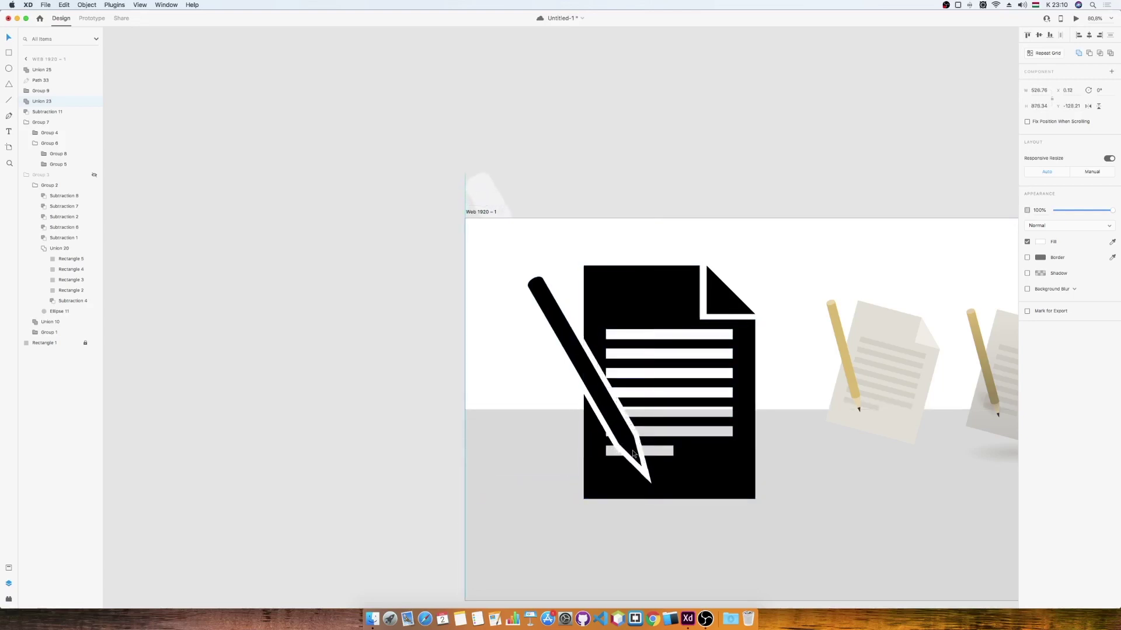
left_click(704, 465, "shift")
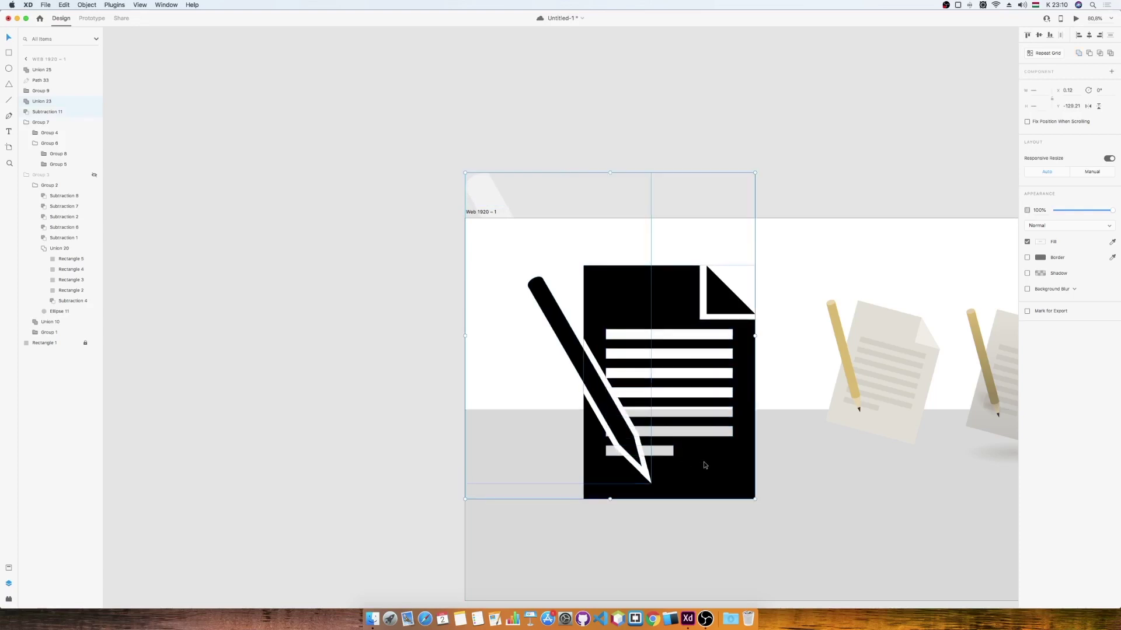
left_click(1090, 53)
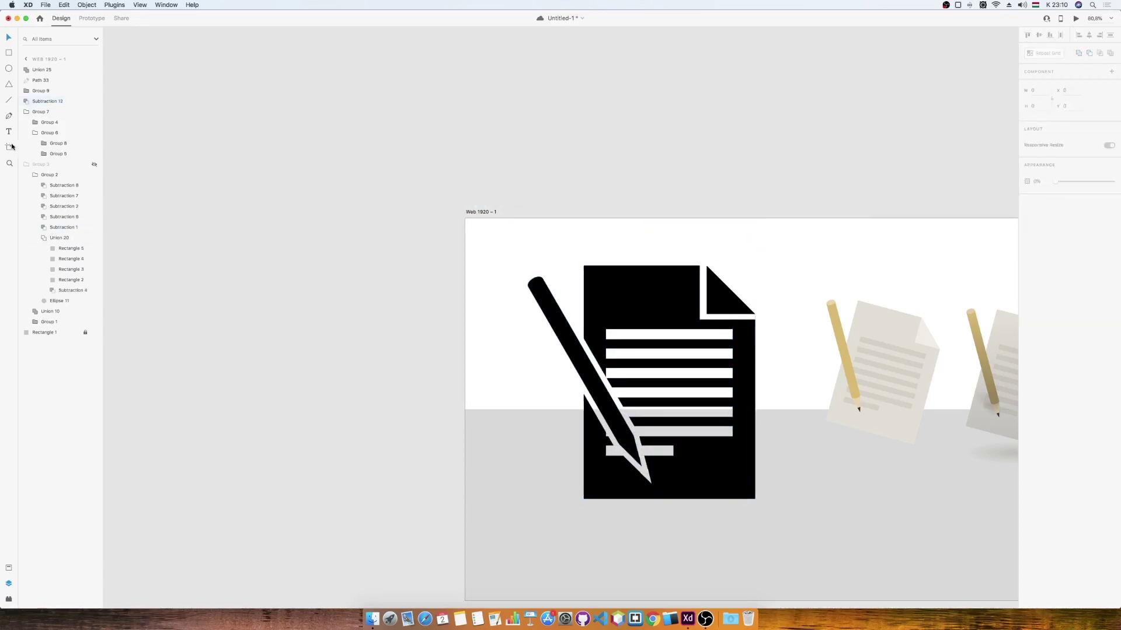
Cut a slanted gap between the pencil's body and tip by subtracting a narrow rotated rectangle about 13 high.
left_click(622, 421)
left_click(622, 421)
left_click_drag(605, 453, 647, 445)
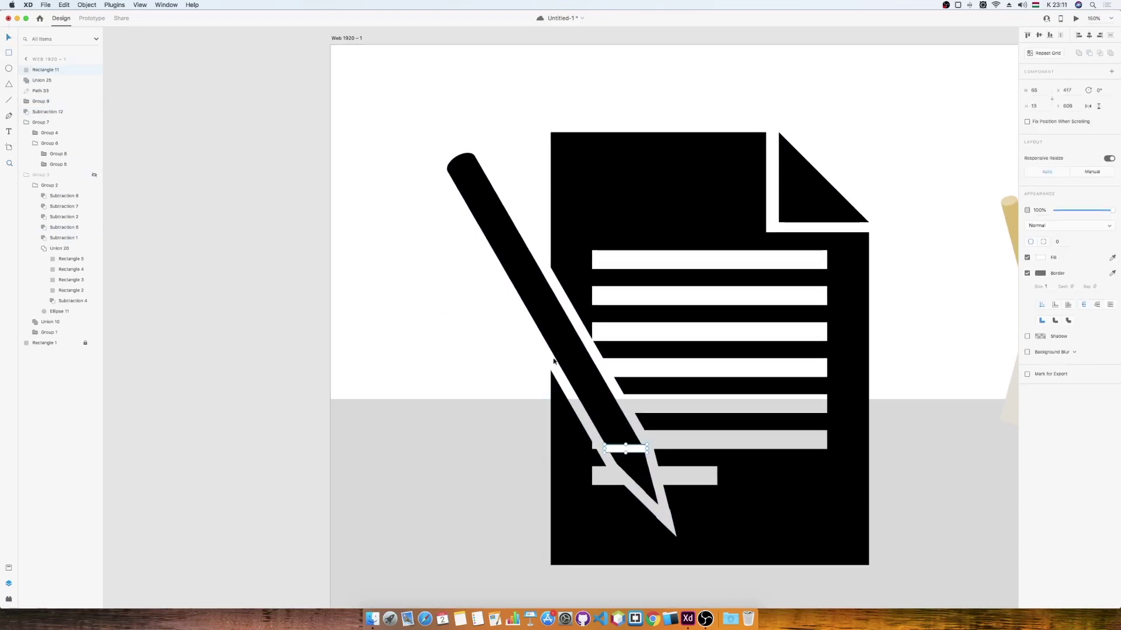
left_click_drag(641, 441, 640, 447)
left_click(625, 438, "shift")
left_click(1091, 53)
left_click(943, 138)
Group the black page, folded corner and pencil into one glyph icon.
scroll(944, 137, "down", 2)
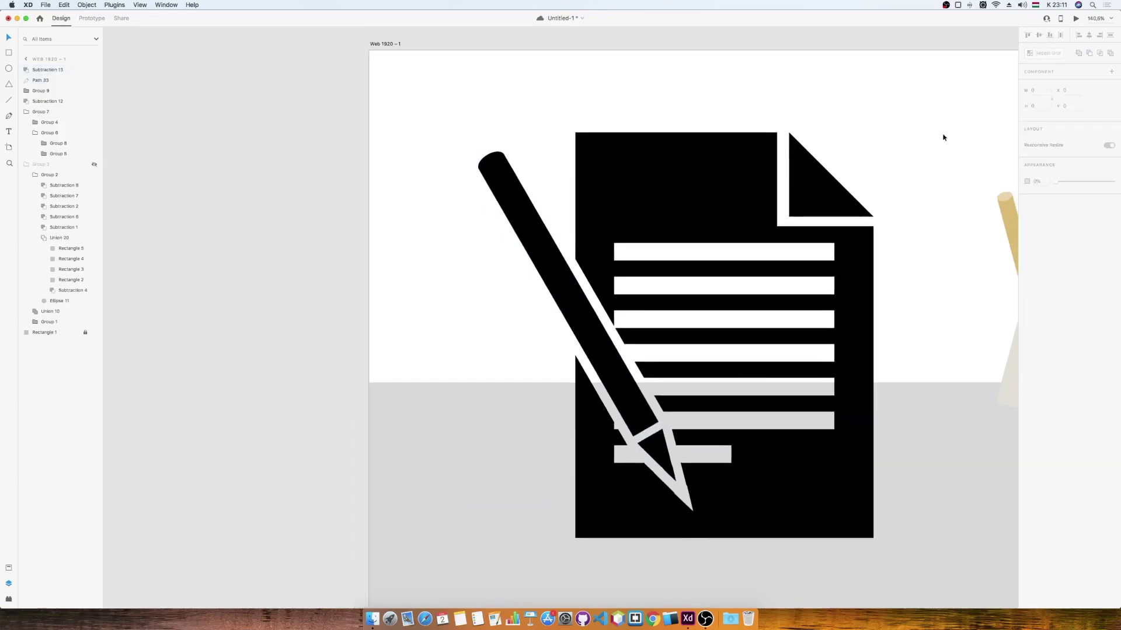
scroll(944, 137, "down", 5)
scroll(943, 136, "right", 5)
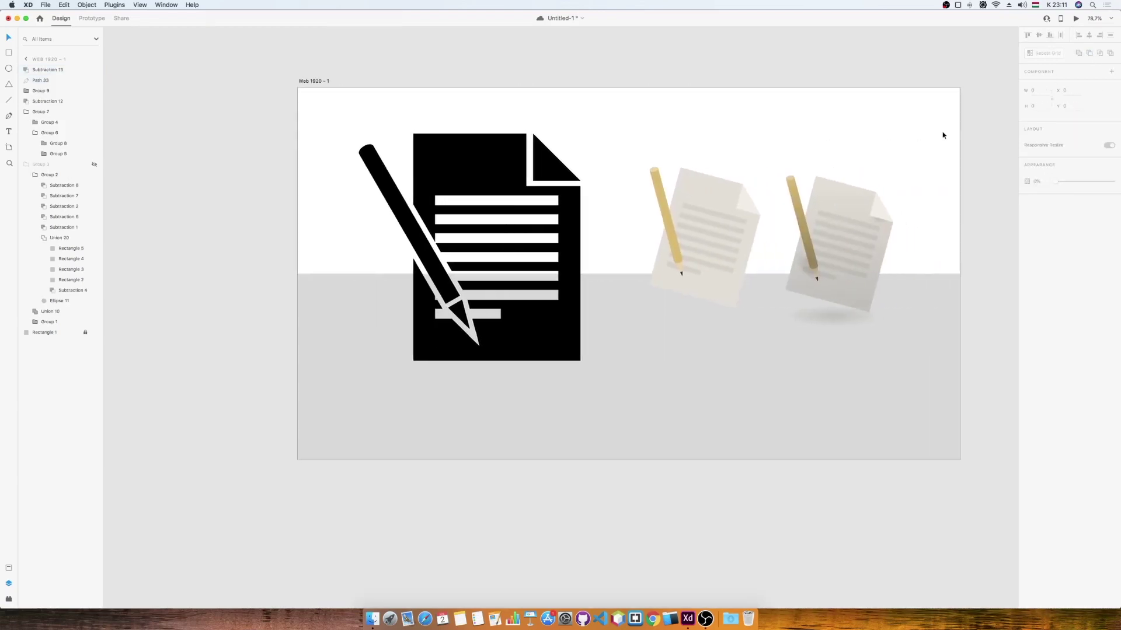
scroll(943, 135, "right", 2)
left_click(554, 320)
left_click(423, 294, "shift")
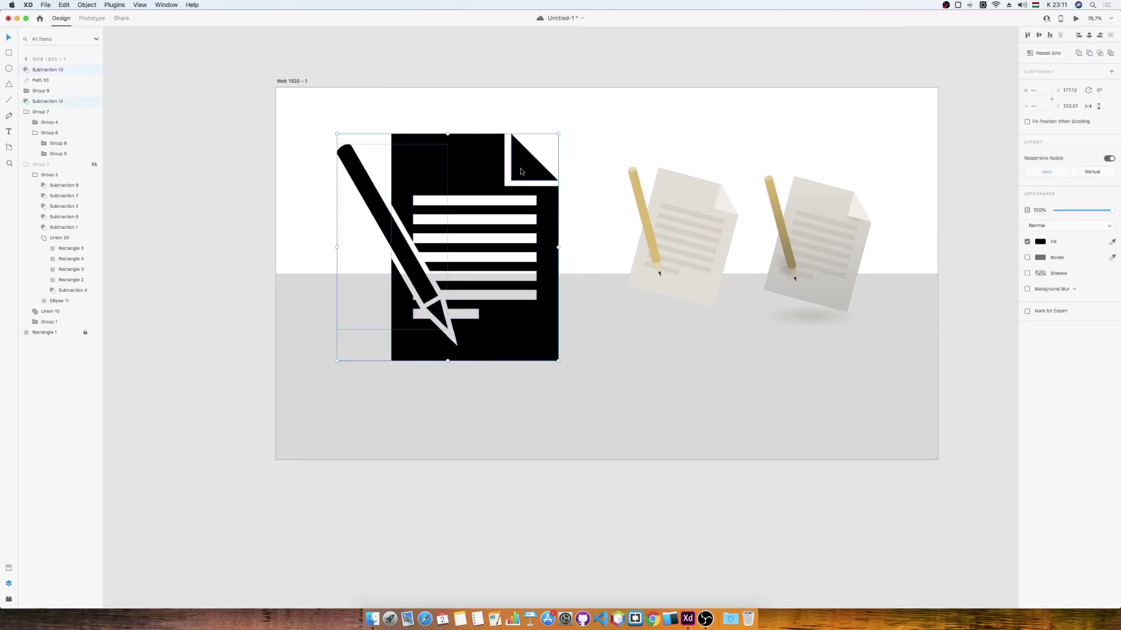
right_click(495, 170)
left_click(514, 236)
Scale the black glyph icon down to match the flat icon and place it directly beside it.
left_click_drag(494, 177, 530, 226)
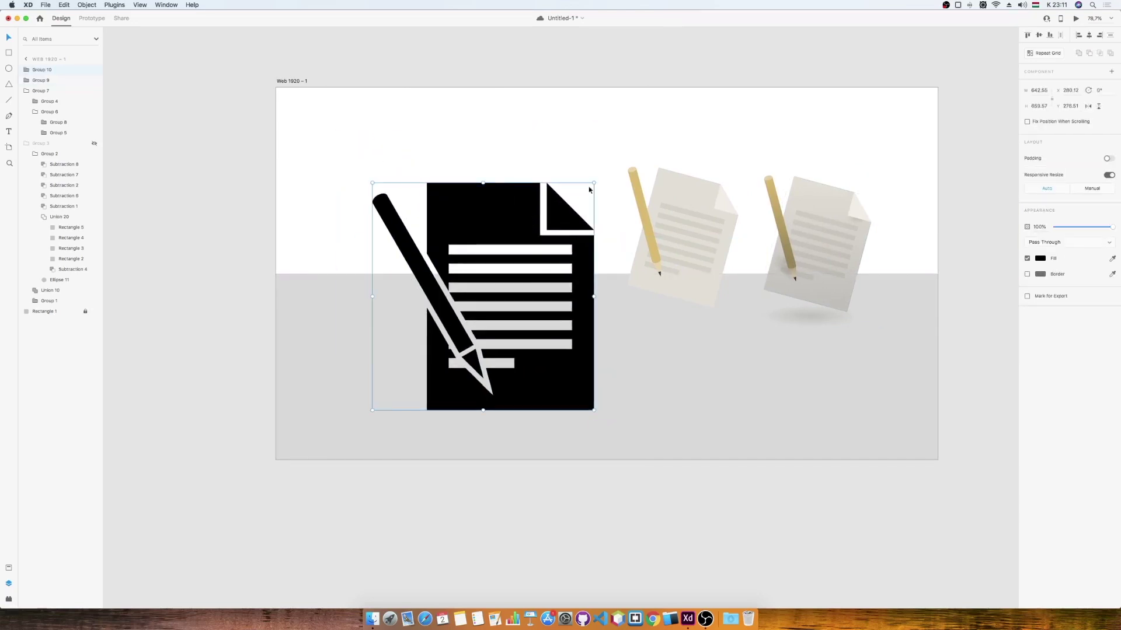
left_click_drag(594, 184, 511, 279)
left_click_drag(443, 298, 657, 200)
mouse_move(707, 297)
left_mouse_down()
mouse_move(717, 306)
mouse_move(604, 280)
left_mouse_up()
Group the glyph, flat and shaded icons together.
left_click(688, 256, "shift")
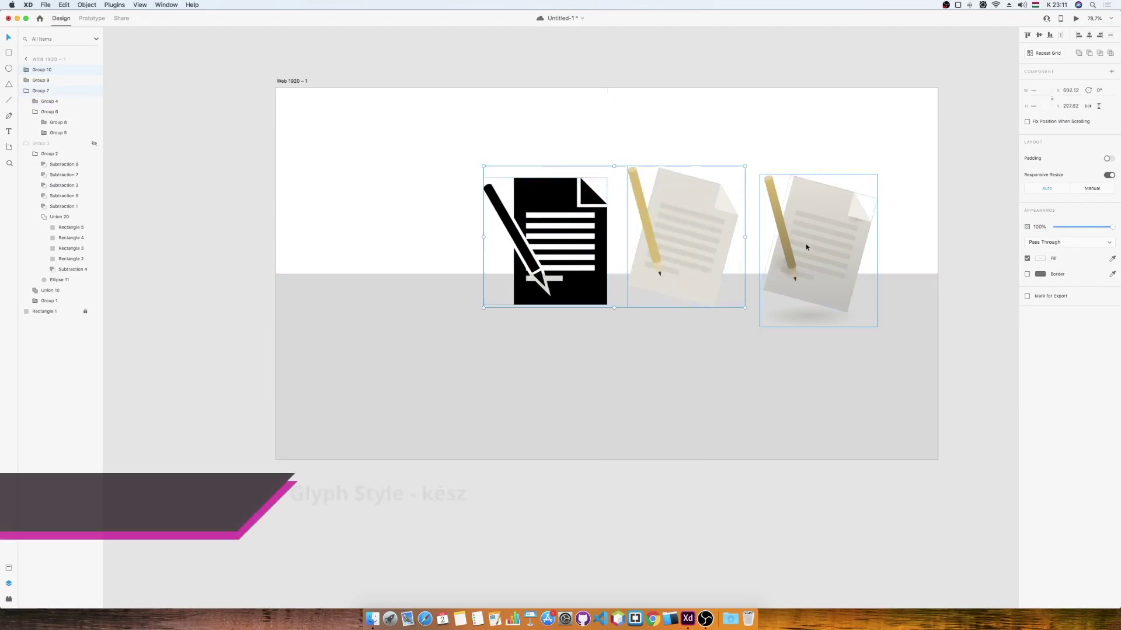
left_click(807, 242, "shift")
right_click(819, 230)
left_click(837, 298)
Shrink the three-icon group, move it to the artboard's upper-right corner and hide it.
left_click_drag(814, 111, 701, 184)
left_click_drag(663, 215, 848, 125)
right_click(880, 131)
left_click(897, 192)
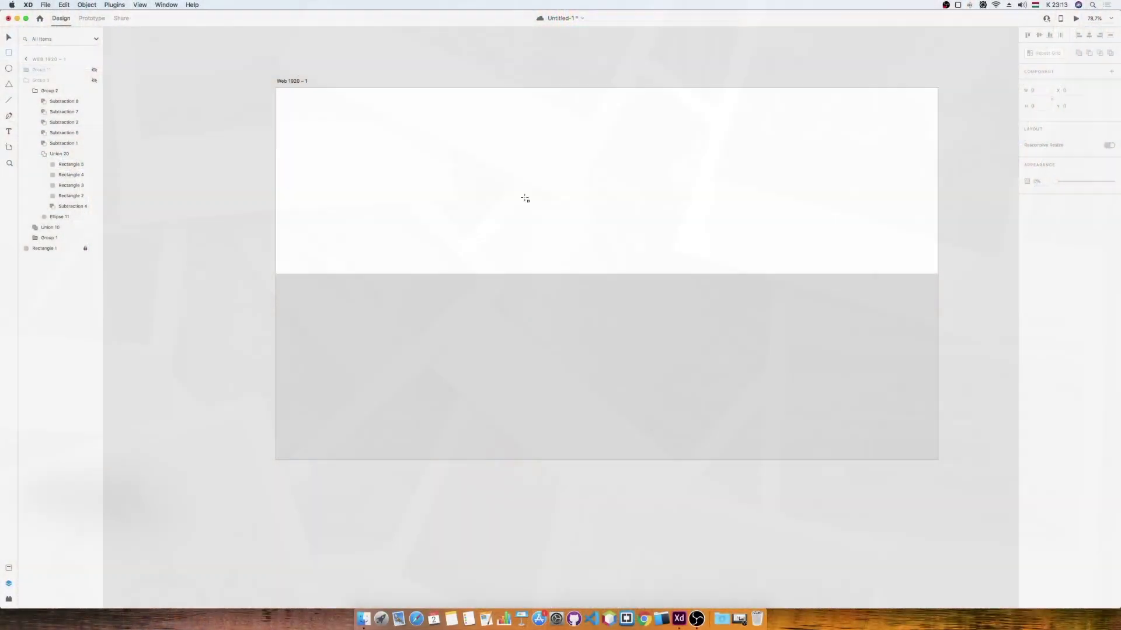
Draw a white square about 529 by 529 near the artboard's centre as the picture frame.
left_click_drag(514, 194, 695, 376)
left_click(8, 39)
left_click_drag(660, 300, 647, 286)
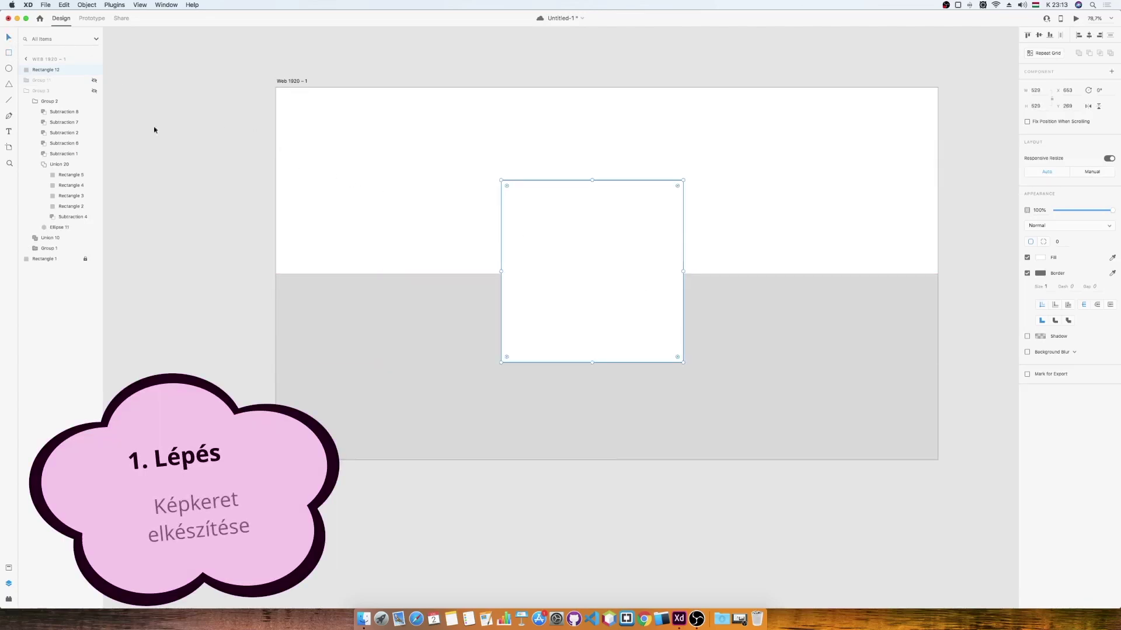
Draw a rectangle about 473 by 318 inside the upper part of the square and fill it with black.
left_click(9, 53)
left_click_drag(509, 189, 672, 297)
left_click(1040, 257)
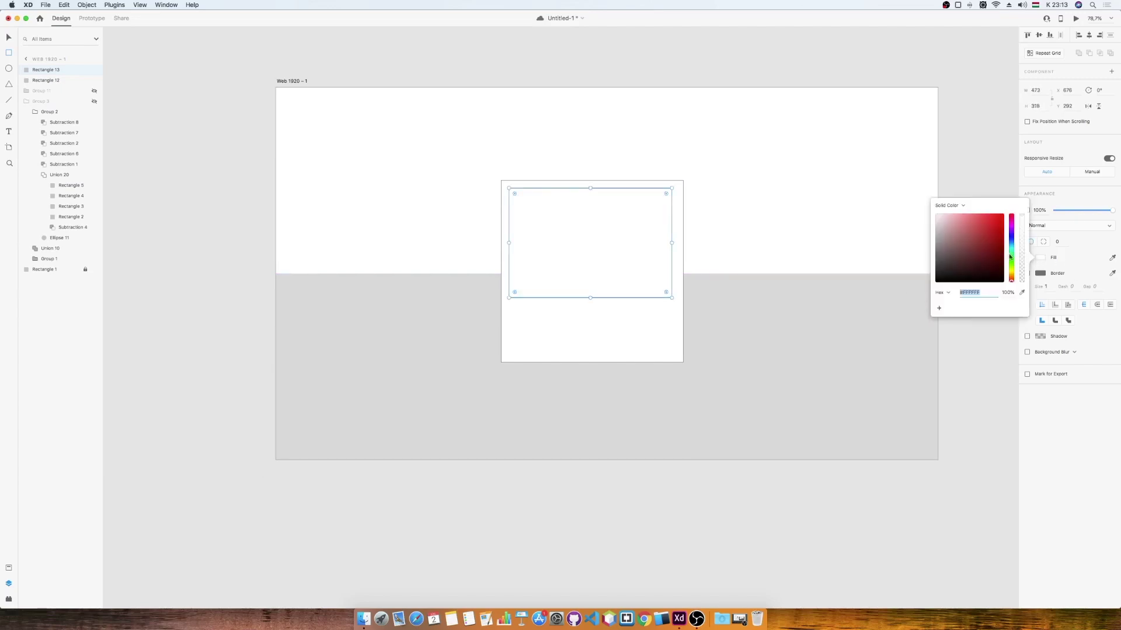
left_click_drag(951, 271, 924, 294)
left_click(9, 38)
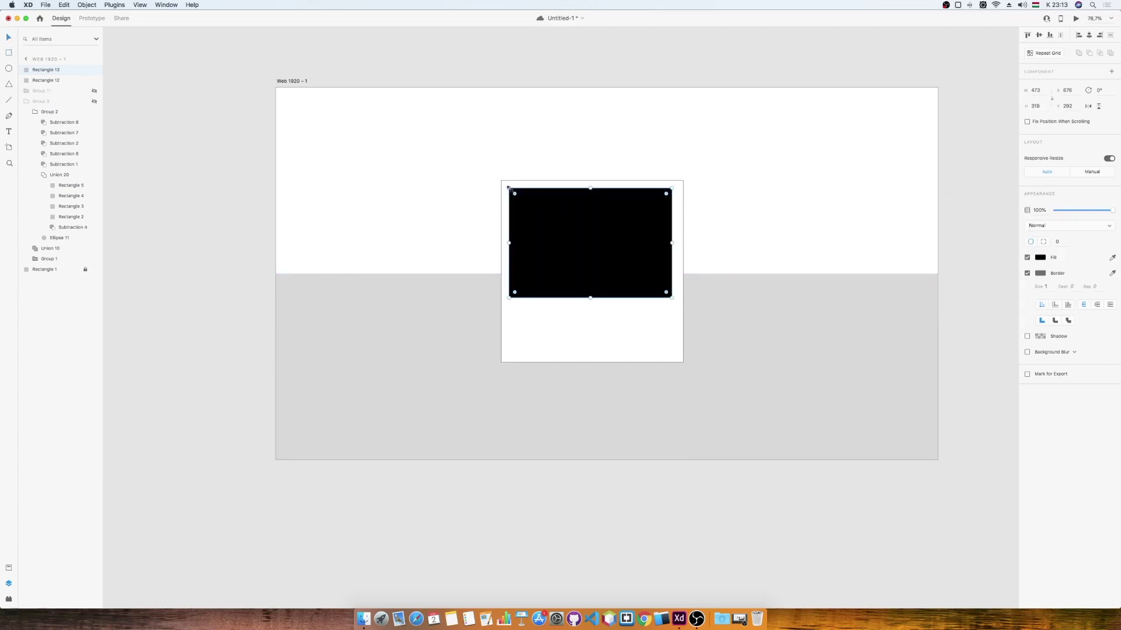
Narrow the black rectangle to about 459 wide, extend it downward, and shorten the white frame from its bottom edge.
left_click_drag(508, 188, 512, 194)
left_click_drag(572, 232, 572, 235)
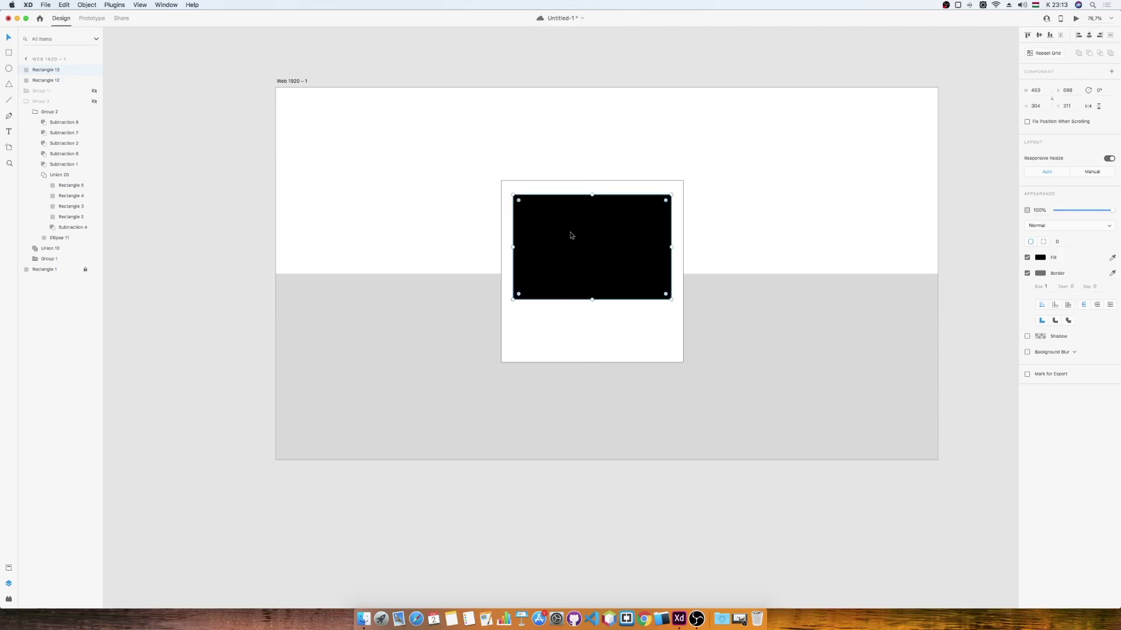
left_click_drag(592, 299, 591, 312)
left_click(591, 362)
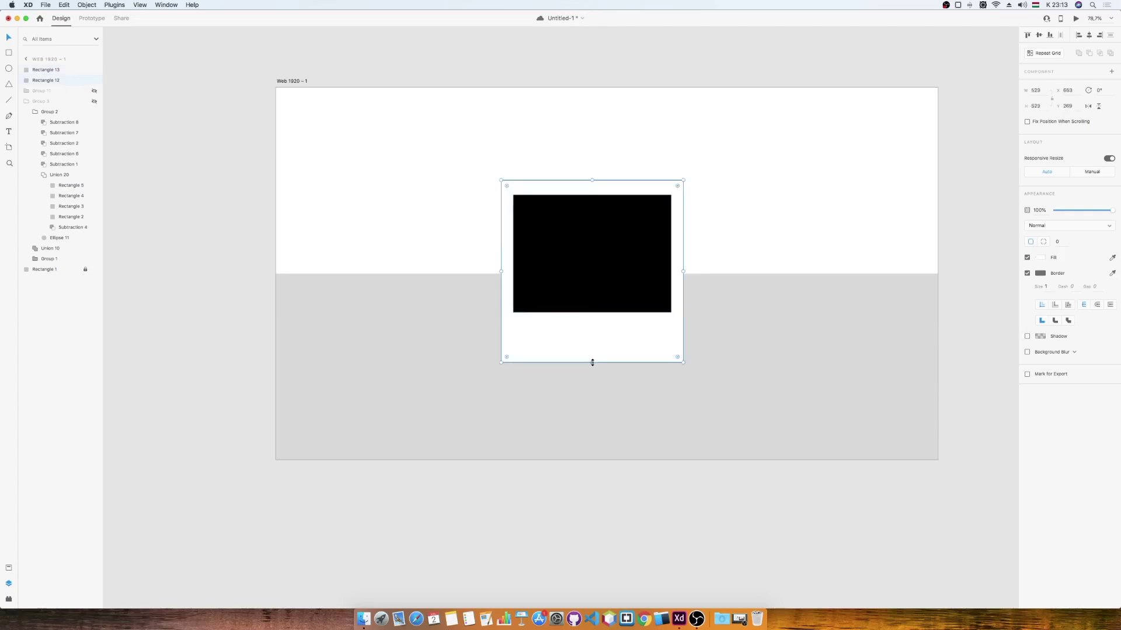
left_click_drag(591, 362, 592, 347)
Enlarge the white frame and black rectangle together until the frame is about 669 by 617, and move them toward the artboard's left side.
left_click(642, 245)
left_click(678, 228, "shift")
left_click_drag(677, 227, 650, 186)
left_click_drag(657, 309, 705, 353)
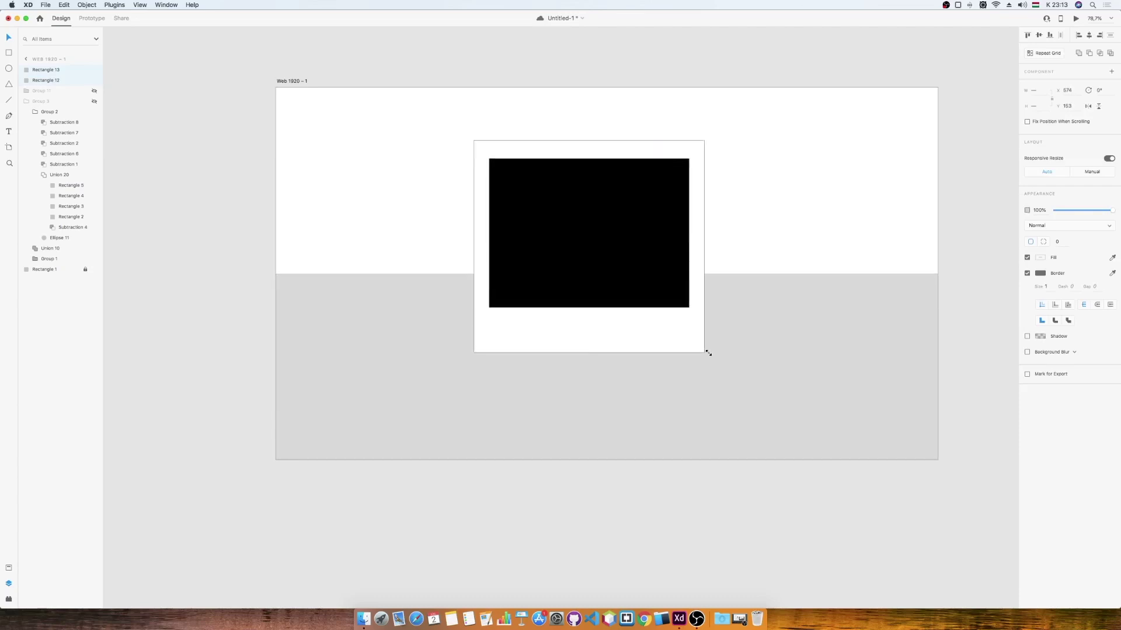
left_click(1038, 35)
key("super+z")
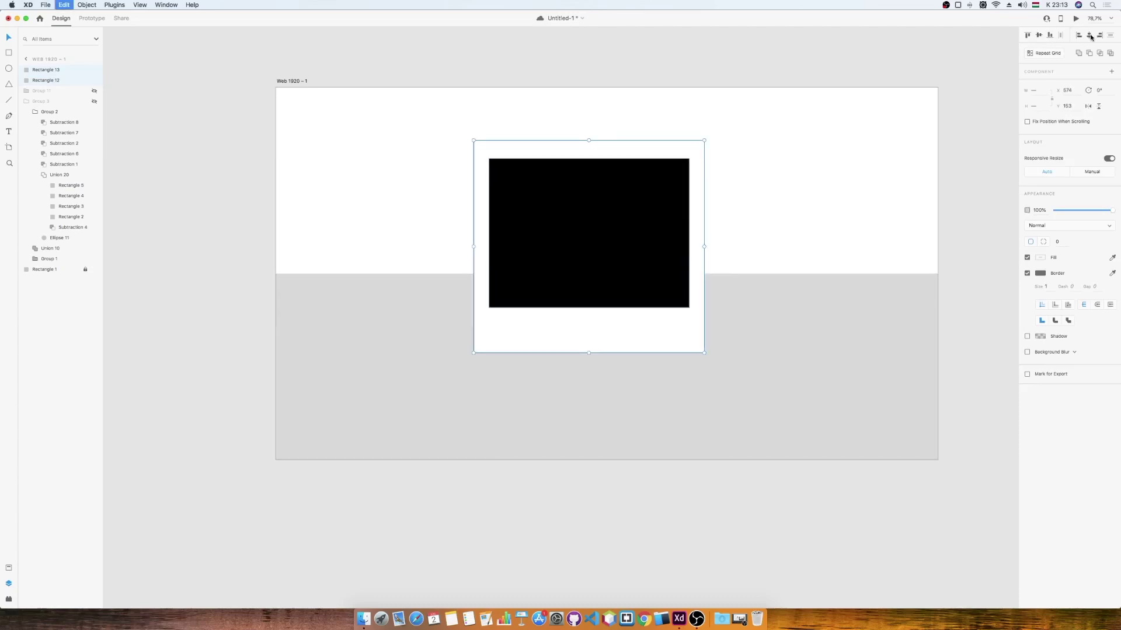
left_click_drag(690, 191, 607, 177)
left_click(676, 165)
Place a copy of the black rectangle to the right of the frame and fill it with light grey.
left_click(557, 224)
left_click_drag(558, 225, 806, 225)
left_click(1041, 258)
left_click_drag(945, 235, 931, 229)
left_click(919, 221)
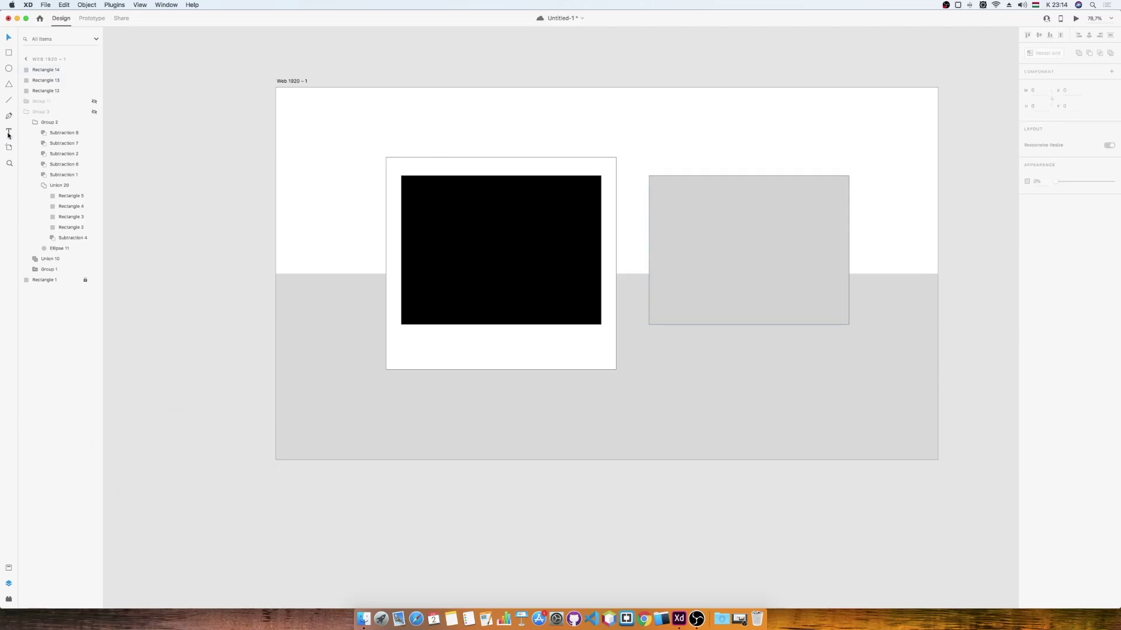
Draw a borderless medium-grey triangle about 451 by 257 over the lower-left corner of the grey rectangle as a mountain.
left_click_drag(634, 331, 789, 242)
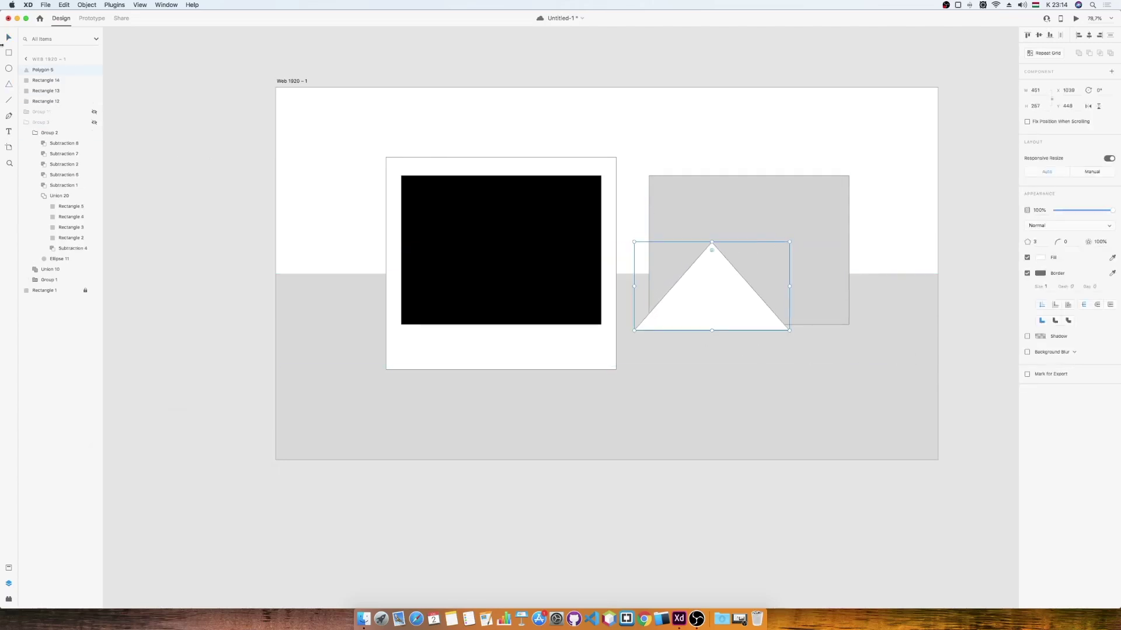
left_click_drag(698, 279, 688, 280)
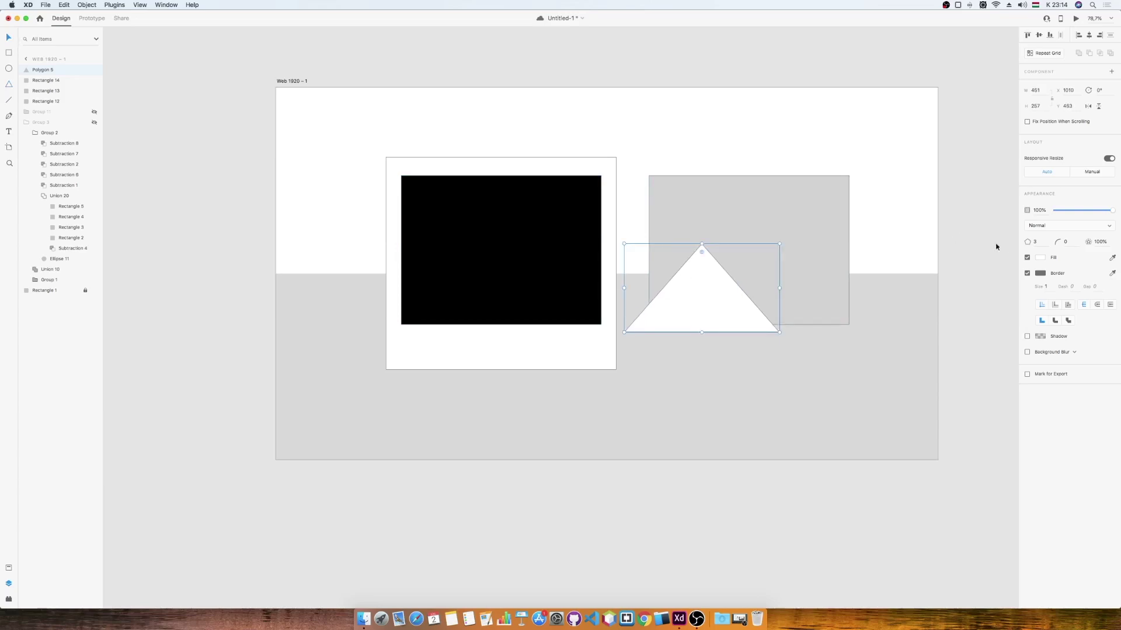
left_click(1027, 273)
left_click(1039, 257)
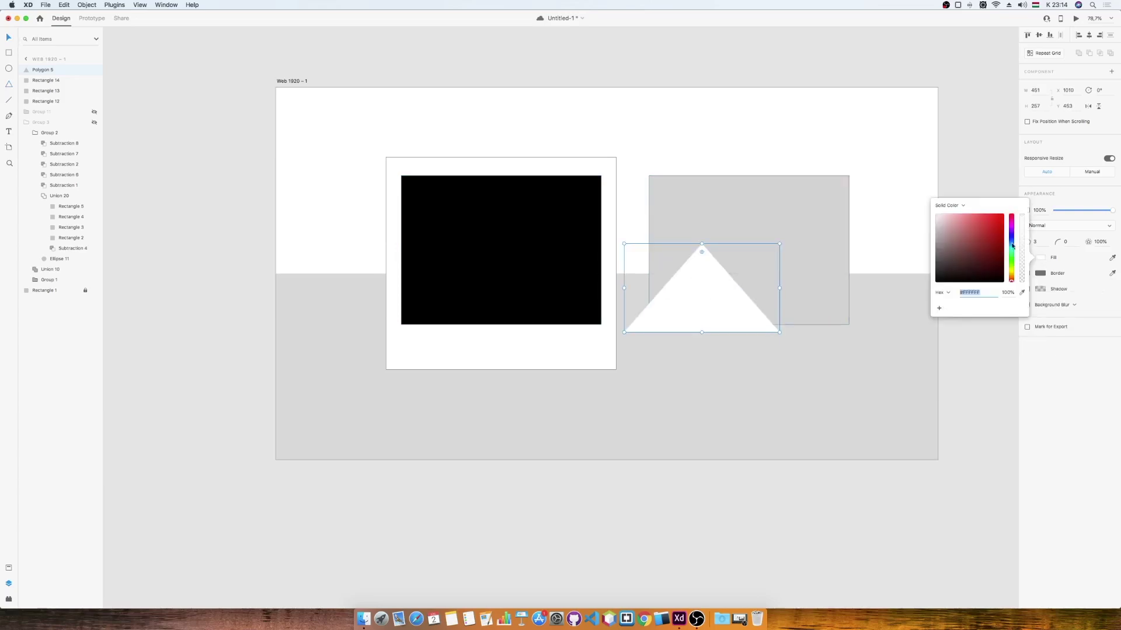
left_click_drag(937, 232, 930, 242)
left_click(915, 233)
Duplicate the mountain to the right, enlarge the copy to about 582 by 321 and fill it with a slightly lighter grey.
left_click(705, 300)
left_click_drag(706, 301, 784, 303, "alt")
left_click_drag(858, 245, 903, 222)
left_click(700, 257)
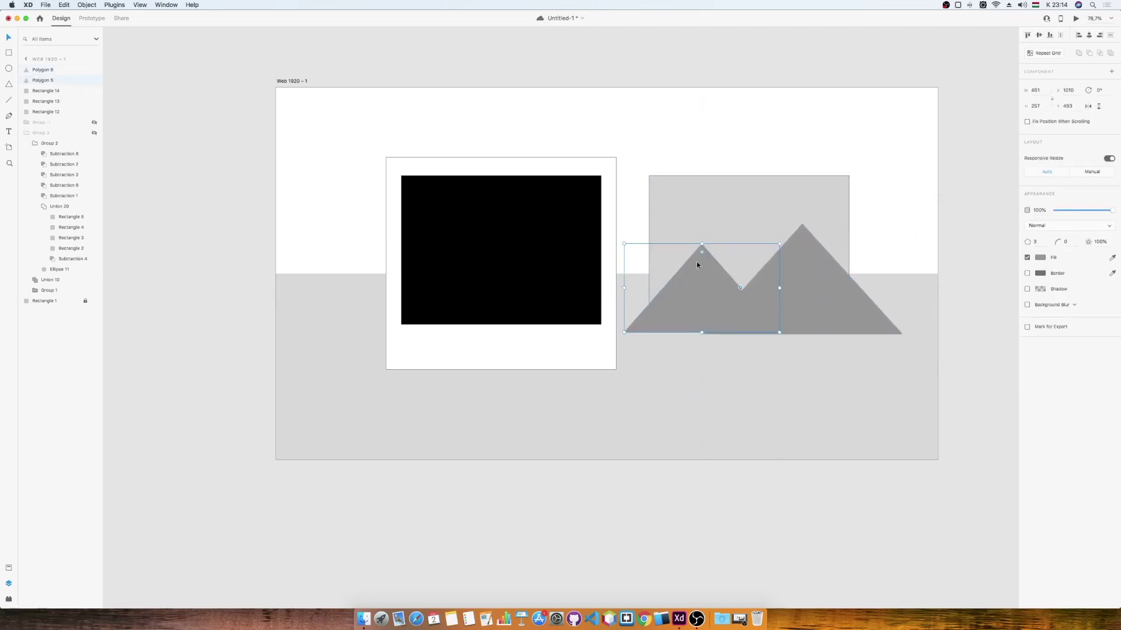
left_click(807, 250)
left_click(1039, 258)
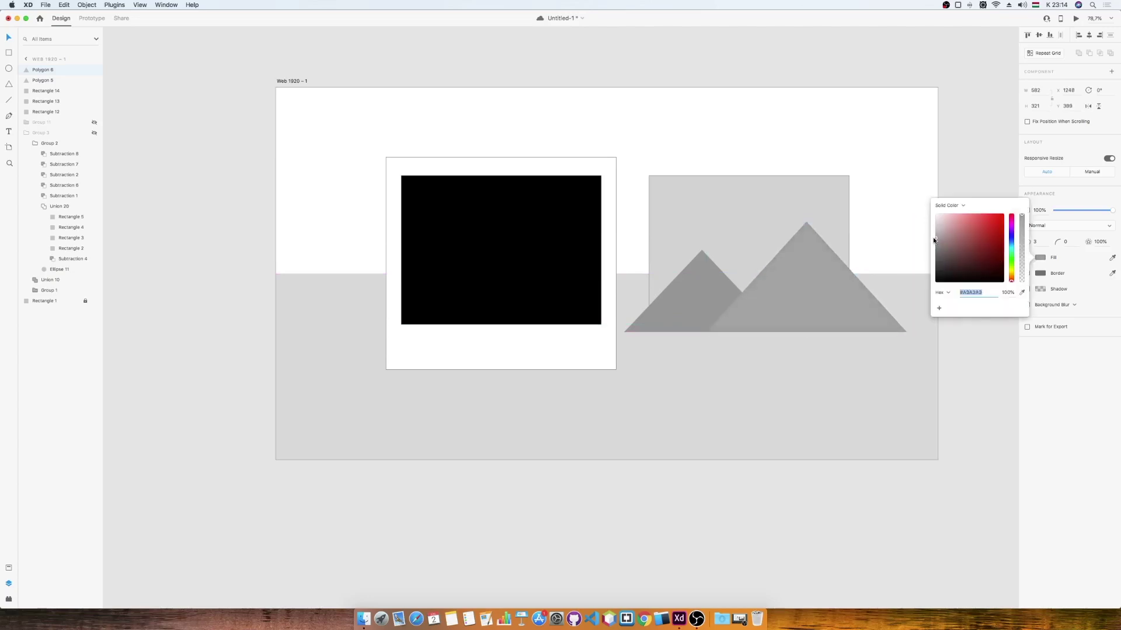
left_click(955, 173)
Draw a borderless circle about 109 by 109 above the smaller mountain as the sun and fill it with very light grey.
mouse_move(685, 198)
left_mouse_down()
mouse_move(716, 226)
mouse_move(705, 219)
left_mouse_up()
left_click(9, 38)
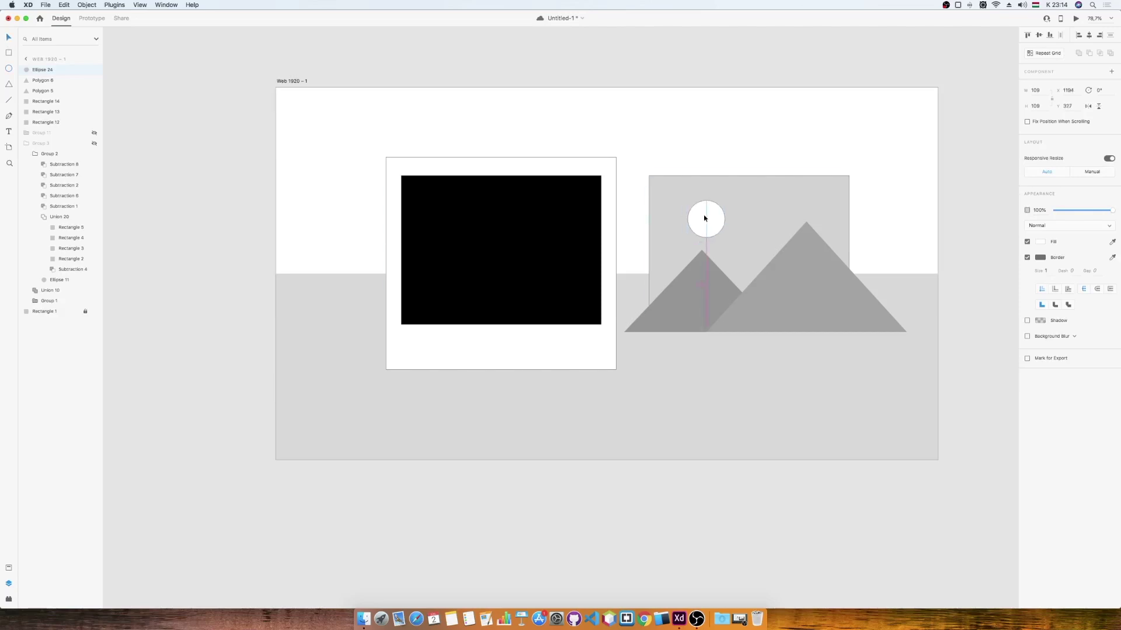
left_click(1040, 242)
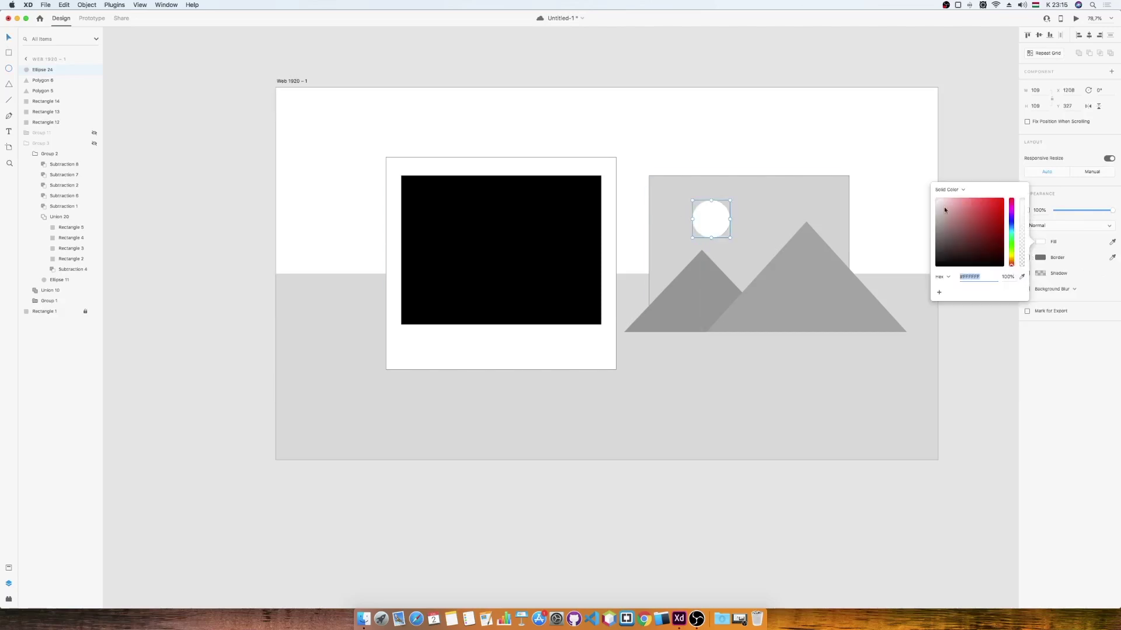
left_click(828, 202)
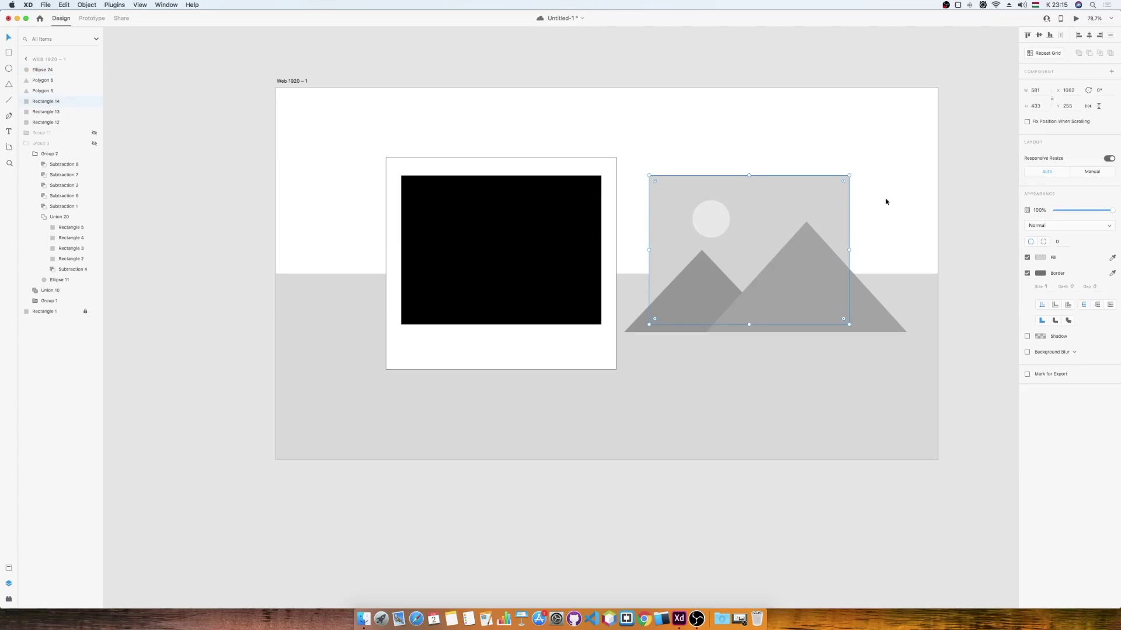
Enlarge the grey background rectangle to about 624 by 465 and paste a 581 by 433 rectangle centred over the scene.
left_click_drag(850, 175, 860, 167)
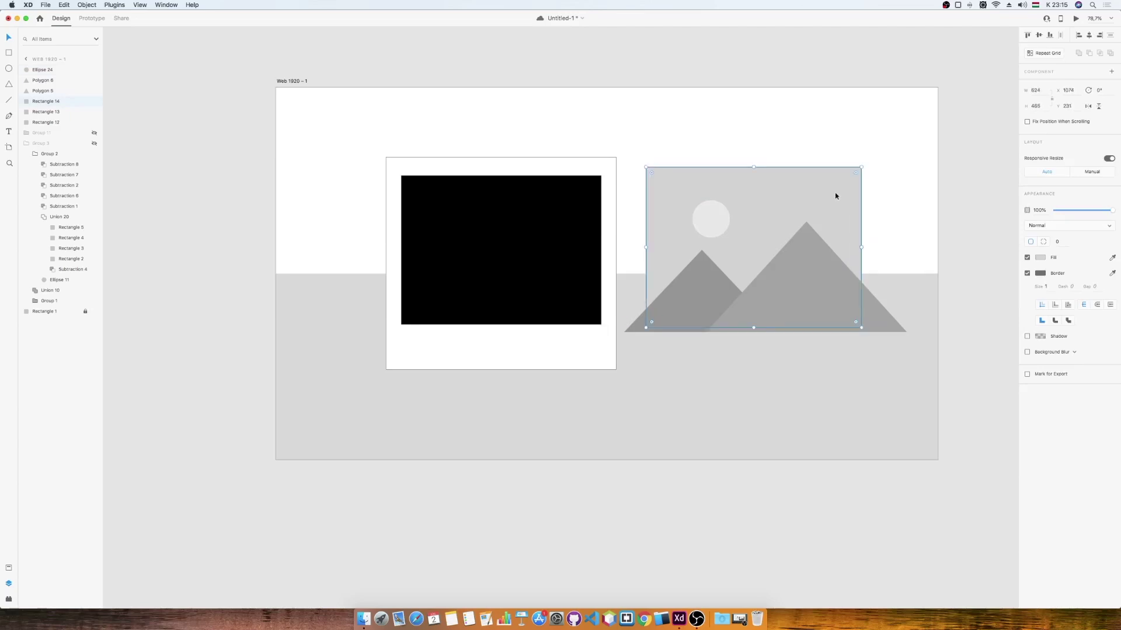
key("super+v")
left_click(1027, 257)
left_click_drag(840, 178, 844, 178)
left_click(1027, 258)
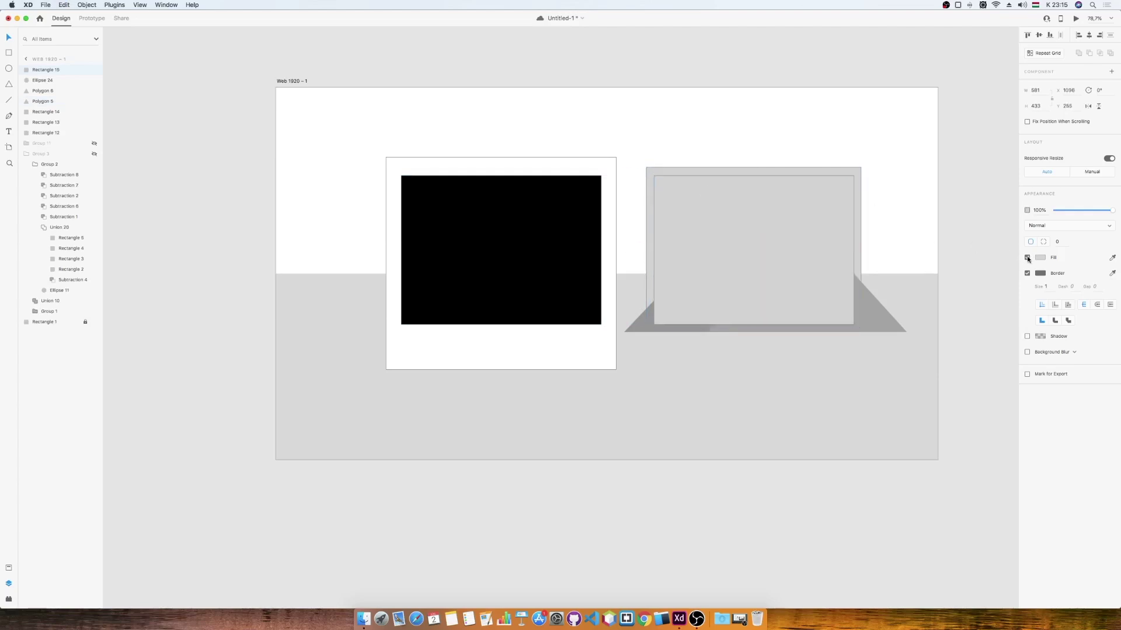
Mask the landscape shapes with the top rectangle and move the masked picture onto the frame's black rectangle.
left_click_drag(902, 150, 646, 363)
right_click(749, 229)
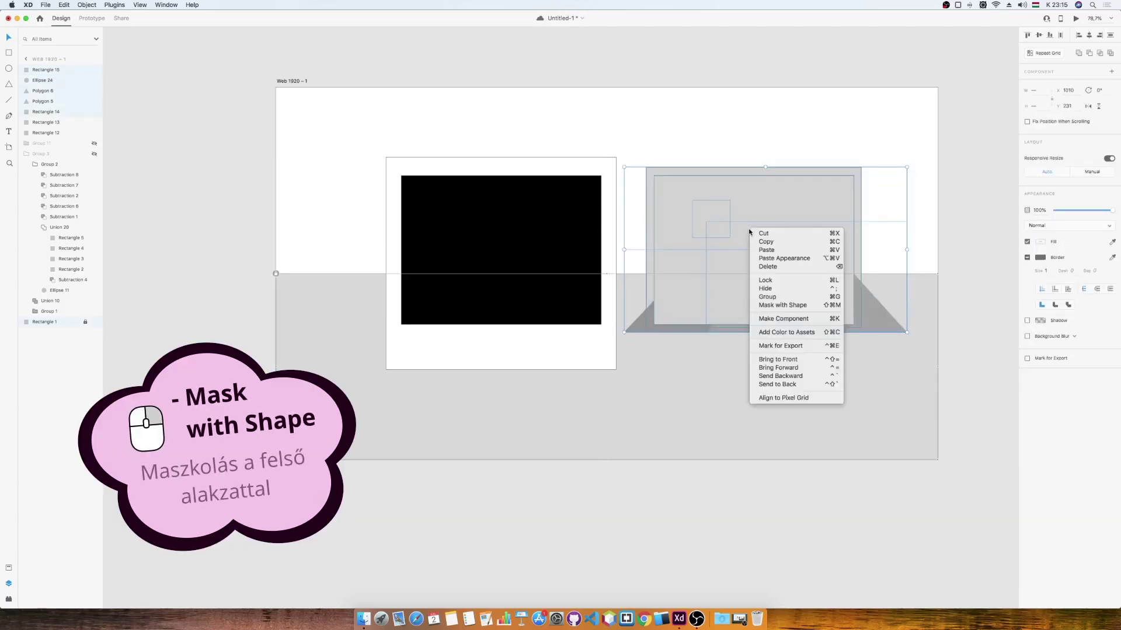
left_click(782, 305)
left_click_drag(804, 186, 551, 201)
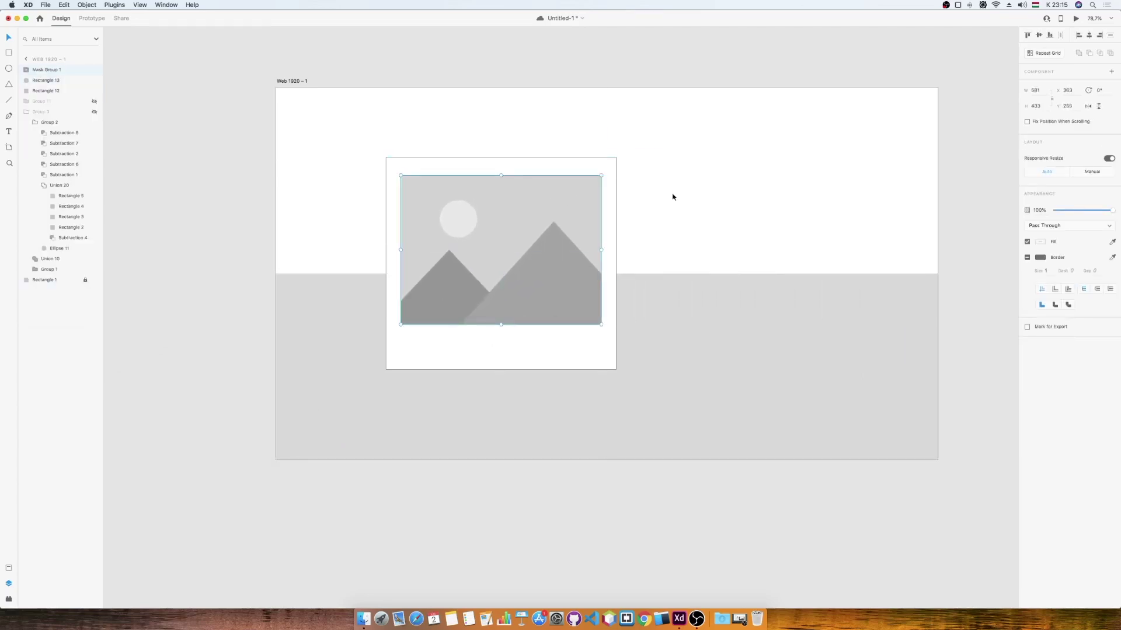
Delete the black rectangle behind the masked picture and move the framed picture to the artboard's centre.
key("BackSpace")
left_click(557, 223)
key("super+z")
left_click_drag(605, 227, 710, 218)
Remove the picture frame's border and fill the frame with a very light grey.
left_click(718, 194)
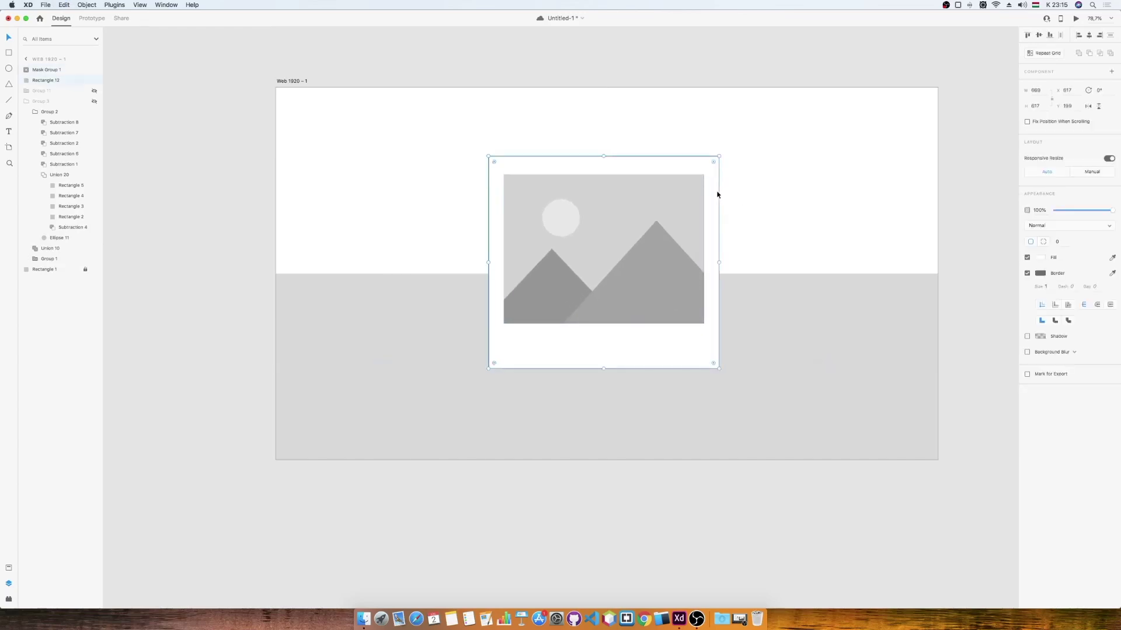
left_click(1028, 273)
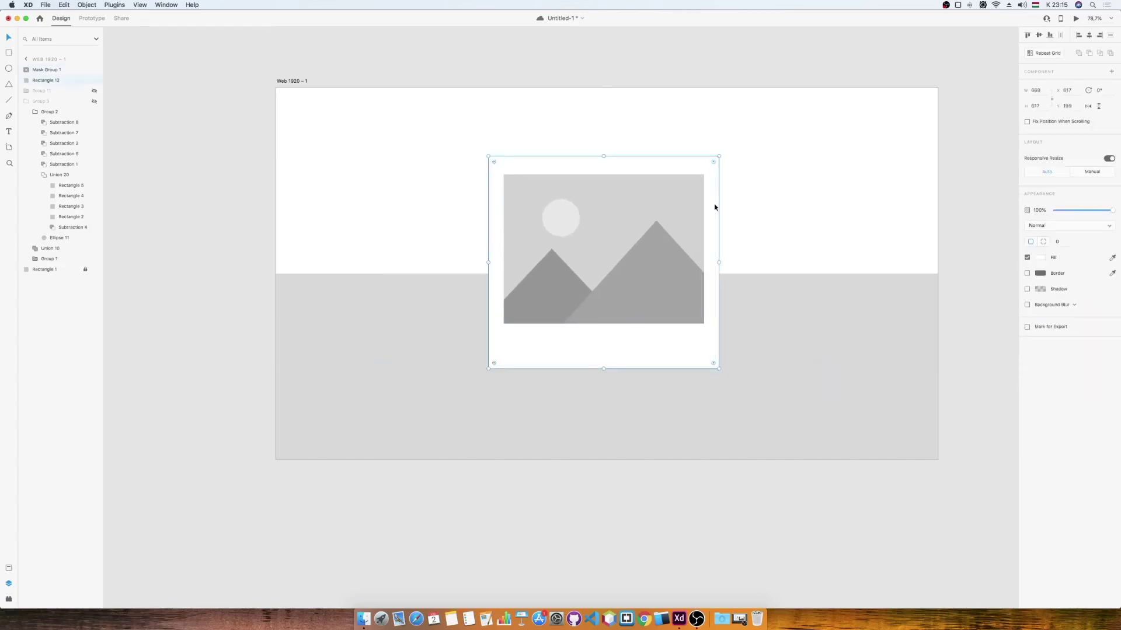
left_click(1038, 262)
left_click(936, 217)
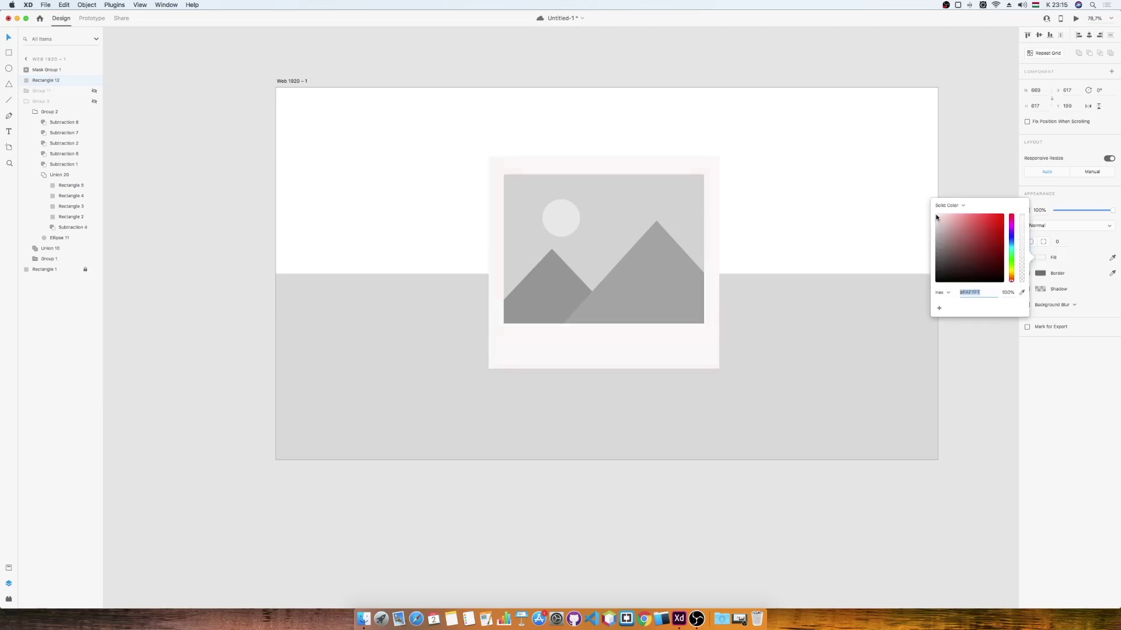
left_click(733, 190)
Duplicate the frame, rotate the copy 15° and fill it with a slightly darker grey.
left_click(716, 190)
key("super+d")
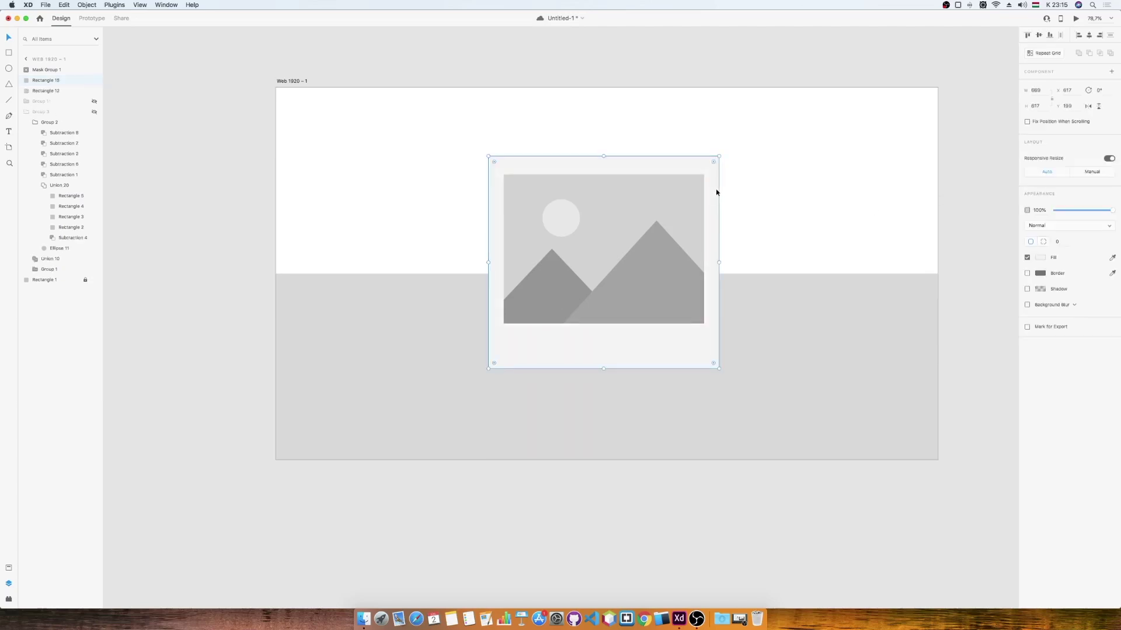
left_click_drag(722, 154, 738, 178)
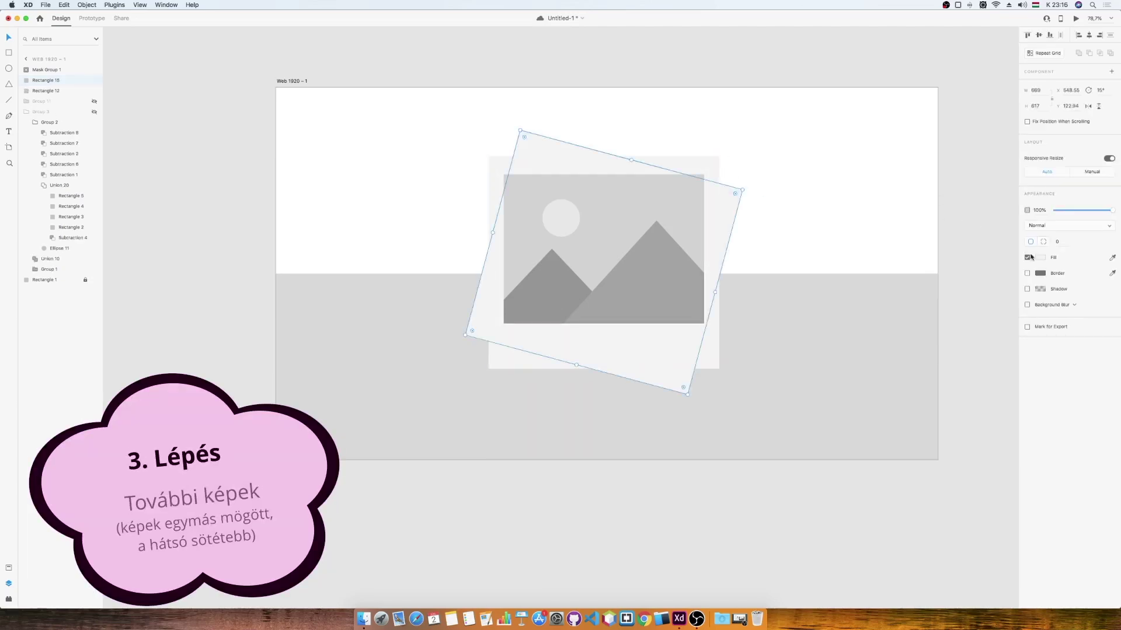
left_click(1038, 258)
left_click_drag(936, 220, 935, 221)
left_click(730, 200)
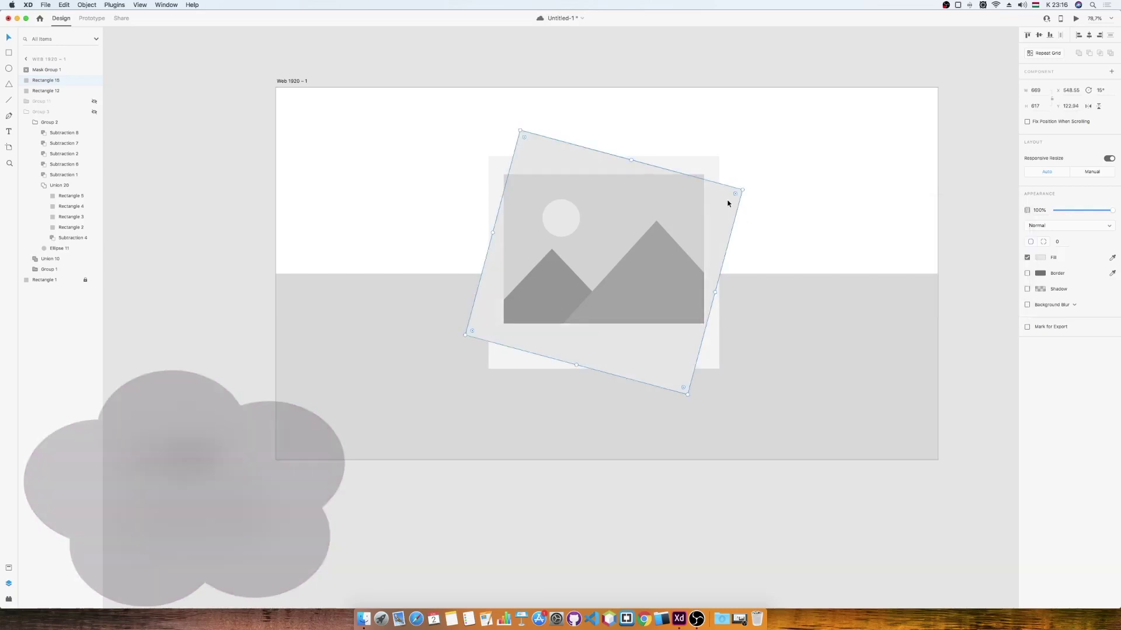
Bring the upright frame and its masked picture in front of the rotated sheet.
left_click(710, 175)
right_click(677, 198)
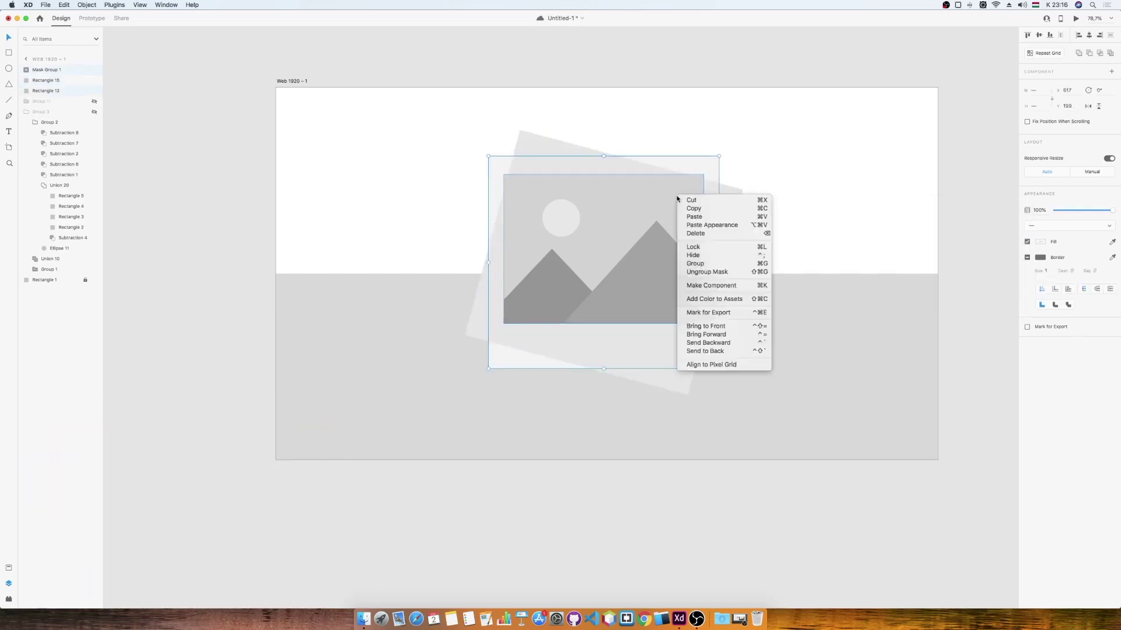
left_click(705, 326)
Add another copy of the sheet rotated to 30°, fill it with a darker grey and place it behind the other sheets.
left_click(734, 192)
left_click_drag(745, 188, 754, 224)
left_click(1044, 259)
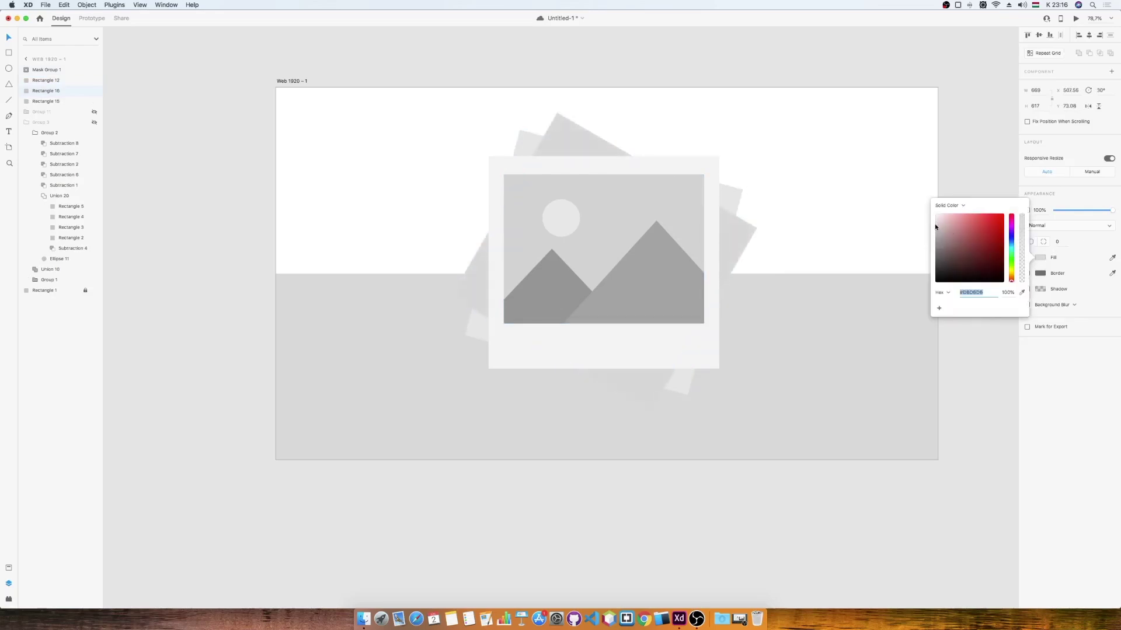
right_click(740, 236)
left_click(770, 372)
left_click(793, 222)
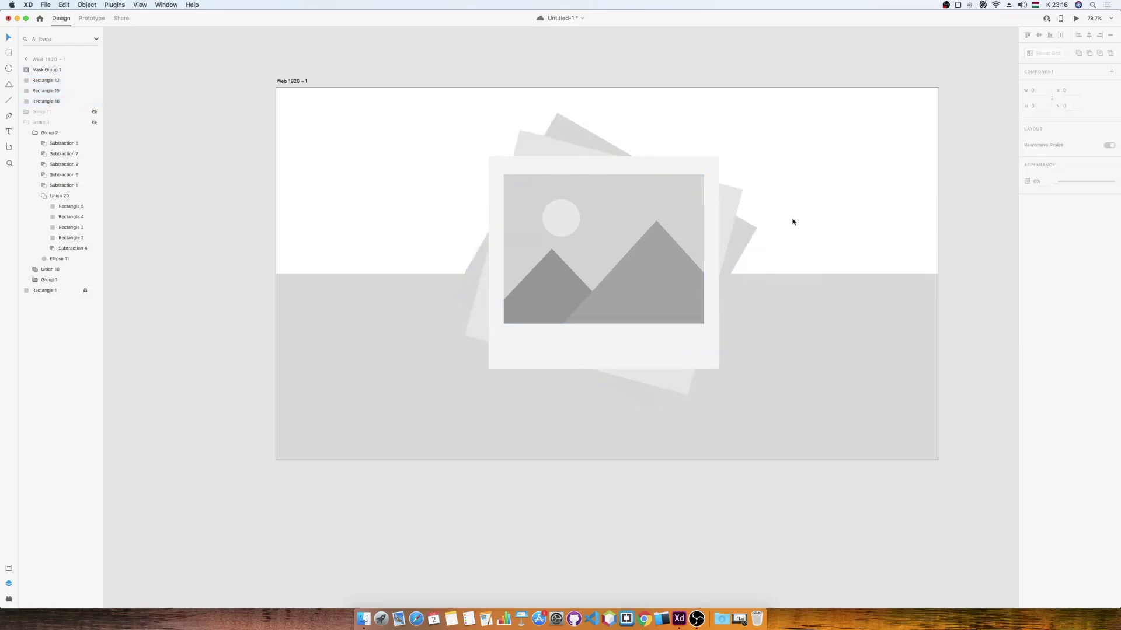
Fill the front picture frame with a pale cream colour.
double_click(710, 218)
left_click(1037, 230)
left_click_drag(1011, 248, 1011, 243)
left_click(938, 189)
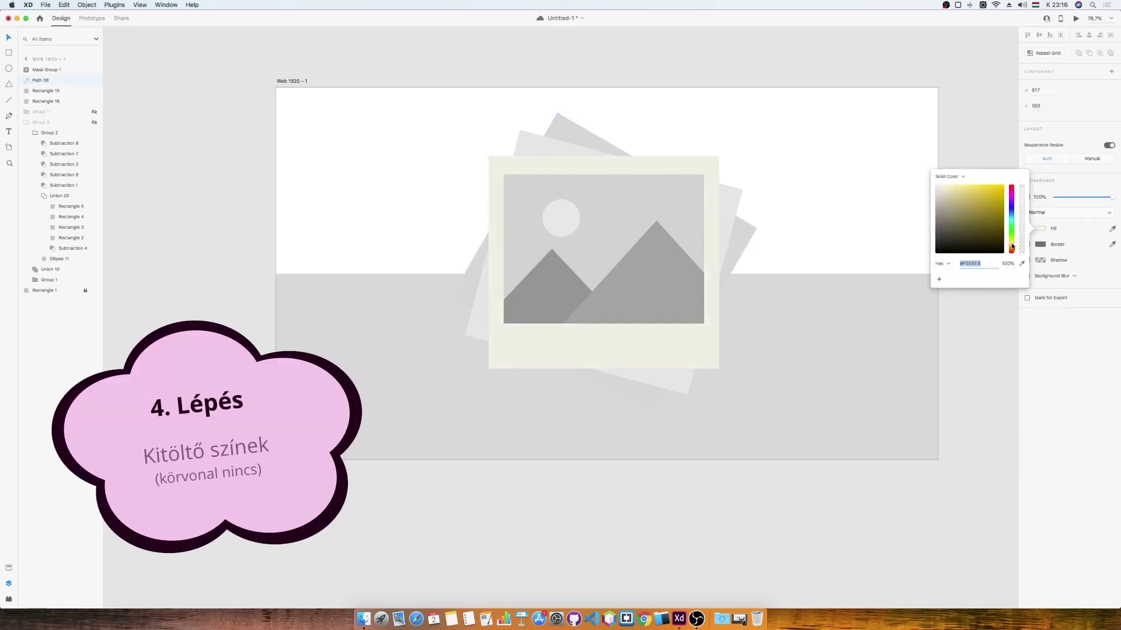
Fill the 15° sheet with light beige and the 30° sheet with a darker grey-beige.
left_click(733, 202)
left_click(1112, 258)
left_click(714, 170)
left_click(1040, 258)
left_click(939, 221)
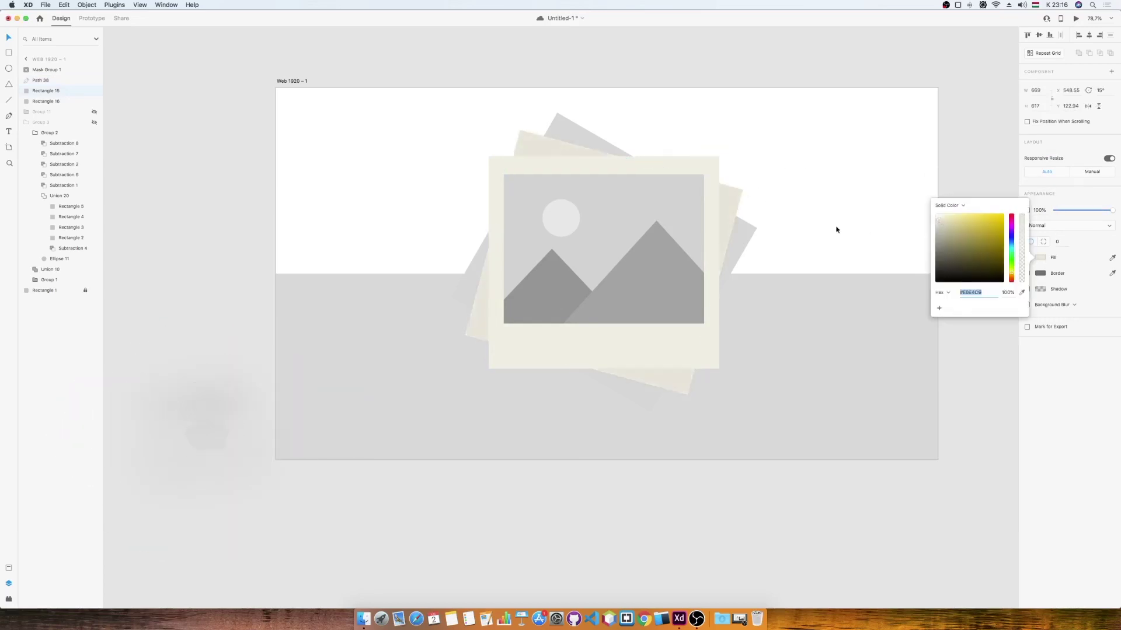
left_click(750, 233)
left_click(1039, 257)
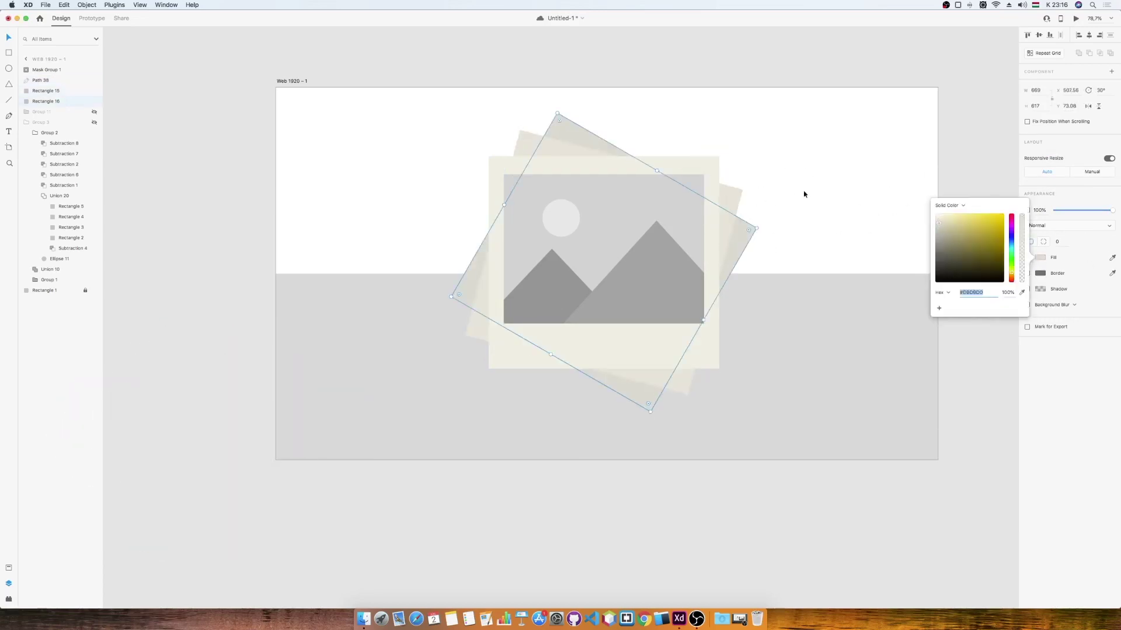
Fill the sky rectangle inside the masked picture with pale blue.
double_click(695, 200)
left_click(1040, 244)
left_click_drag(1012, 269, 1011, 233)
left_click_drag(938, 212, 945, 211)
Fill the smaller mountain with olive green and the larger mountain with grey-green.
left_click(571, 285)
left_click(1039, 244)
left_click(1011, 250)
left_click_drag(947, 231, 948, 231)
left_click(694, 281)
left_click(1040, 244)
left_click_drag(1012, 267, 1012, 249)
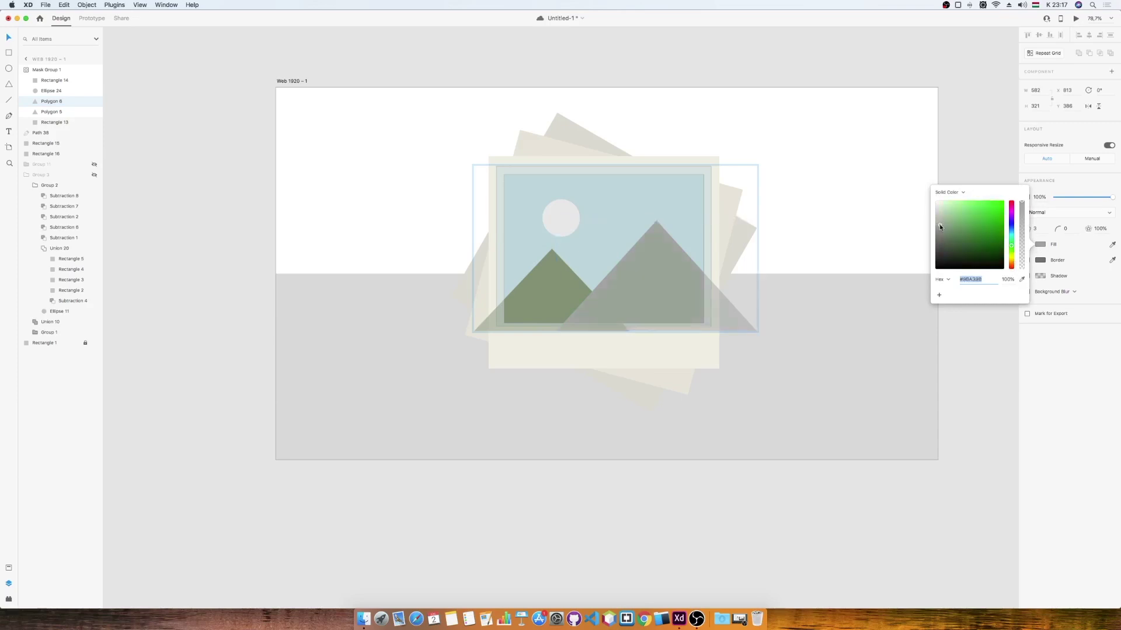
Fill the sun circle in the masked picture with pale yellow.
left_click(575, 217)
left_click(1039, 228)
left_click(1012, 243)
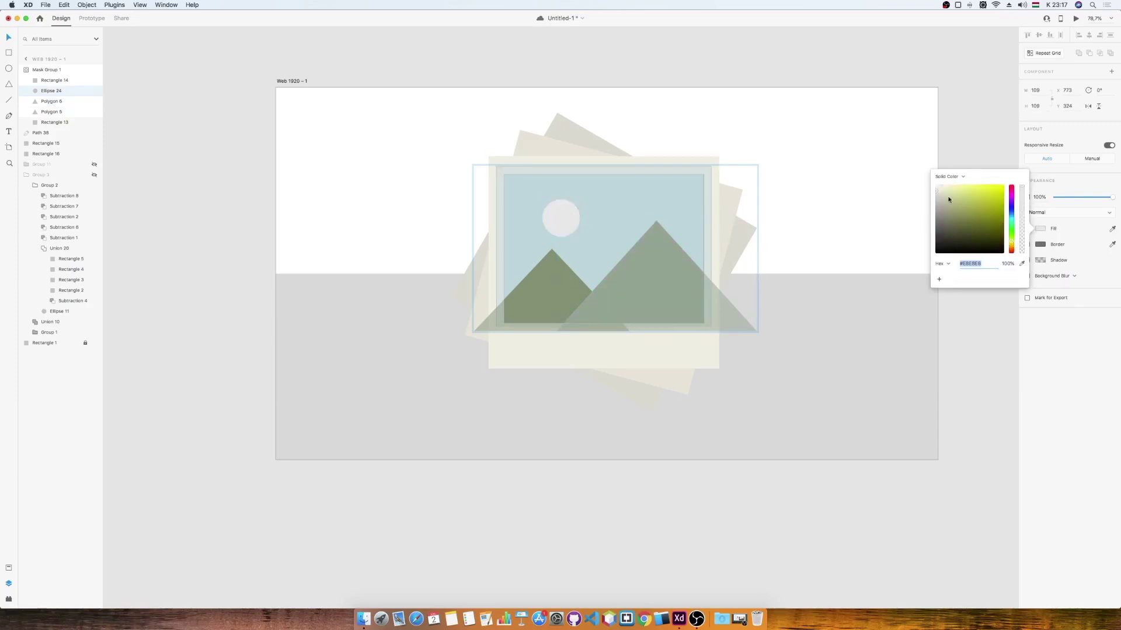
left_click(889, 197)
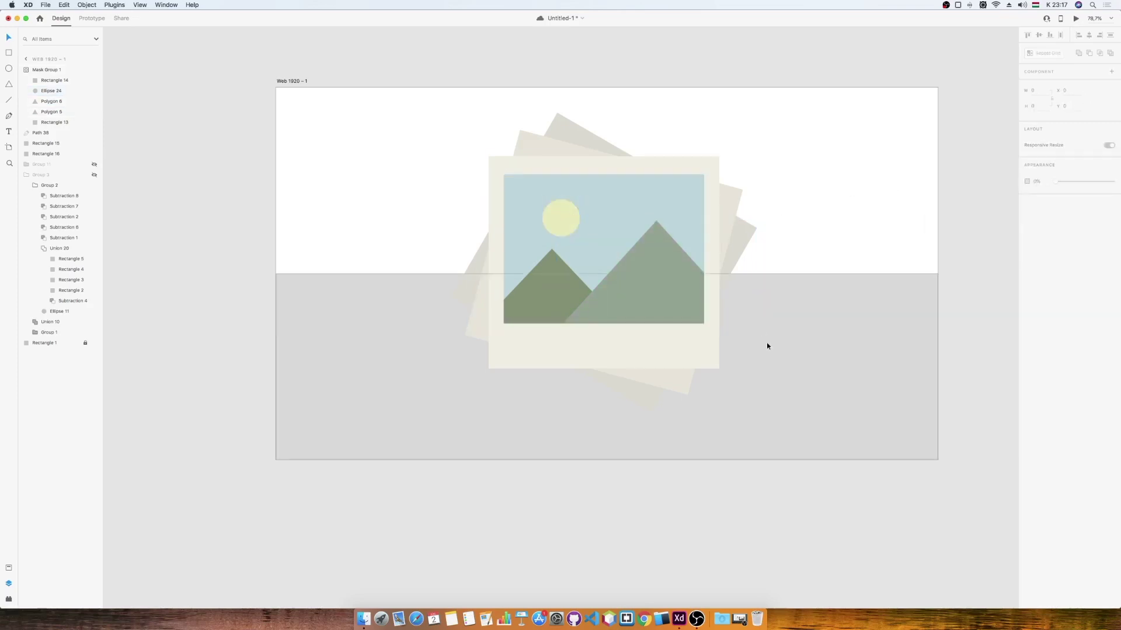
Group the masked picture, its frame and the two rotated sheets.
left_click_drag(447, 110, 750, 380)
right_click(653, 251)
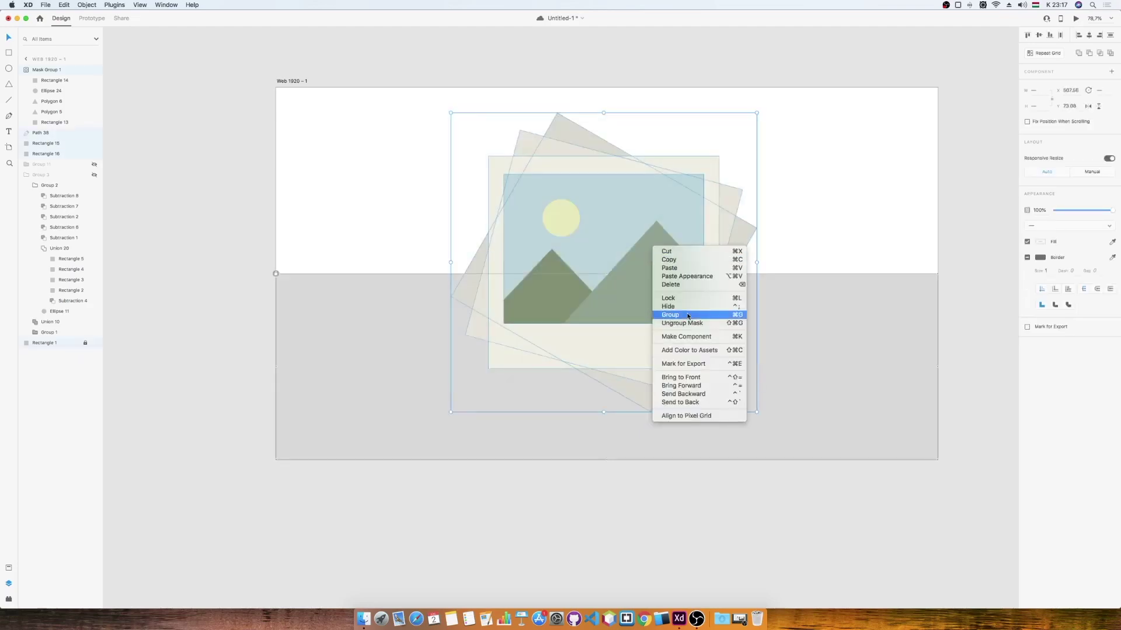
left_click(688, 316)
Shrink the photo-stack group to about 447 by 437 and move it to the artboard's upper-left area.
mouse_move(673, 214)
left_mouse_down()
mouse_move(720, 191)
mouse_move(693, 211)
left_mouse_up()
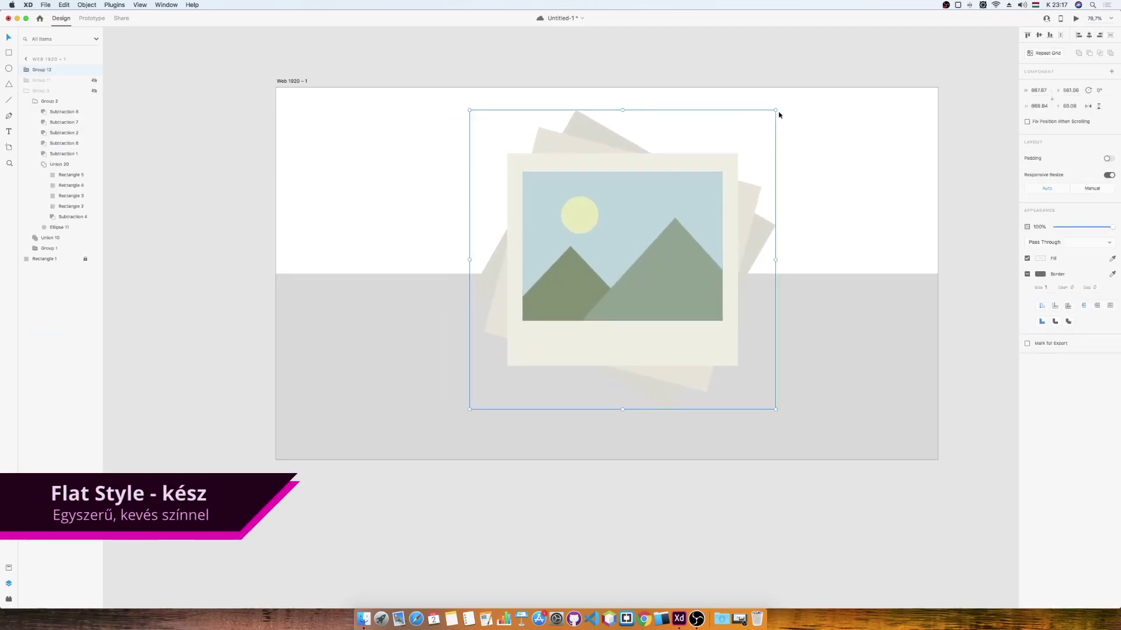
left_click_drag(776, 110, 575, 155)
left_click_drag(622, 95, 733, 141)
left_click_drag(726, 155, 450, 155)
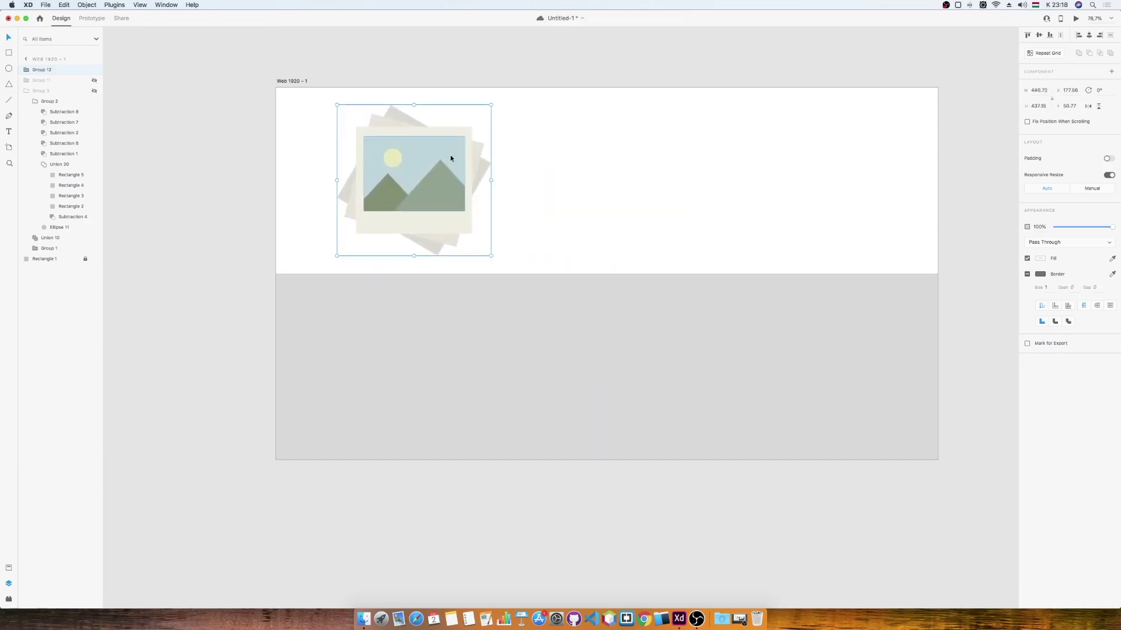
Place a small copy of the photo-stack group in the artboard's upper right, keeping a large one about 880 by 861 at the left.
key("super+z")
left_click_drag(657, 176, 426, 275)
left_click_drag(535, 355, 694, 468)
left_click_drag(579, 366, 532, 299)
left_click_drag(738, 173, 845, 172)
left_click(503, 285)
left_click_drag(604, 401, 652, 436)
left_click_drag(543, 321, 545, 305)
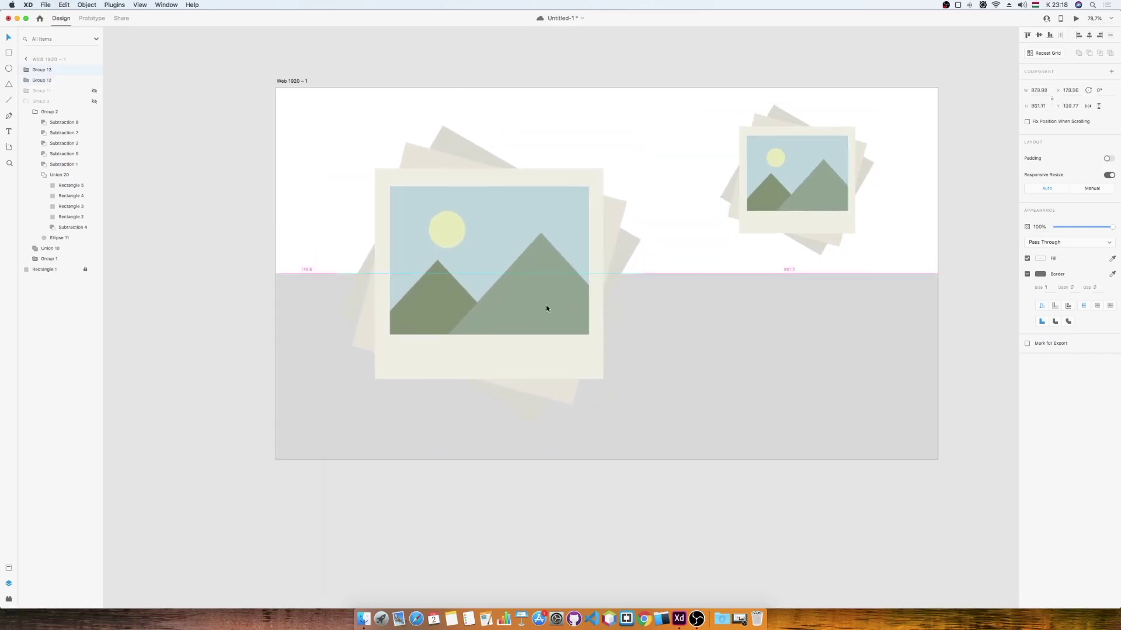
Ungroup the large photo stack and subtract a slightly enlarged copy of the middle sheet from the rear sheet.
right_click(593, 208)
left_click(619, 285)
left_click(613, 215)
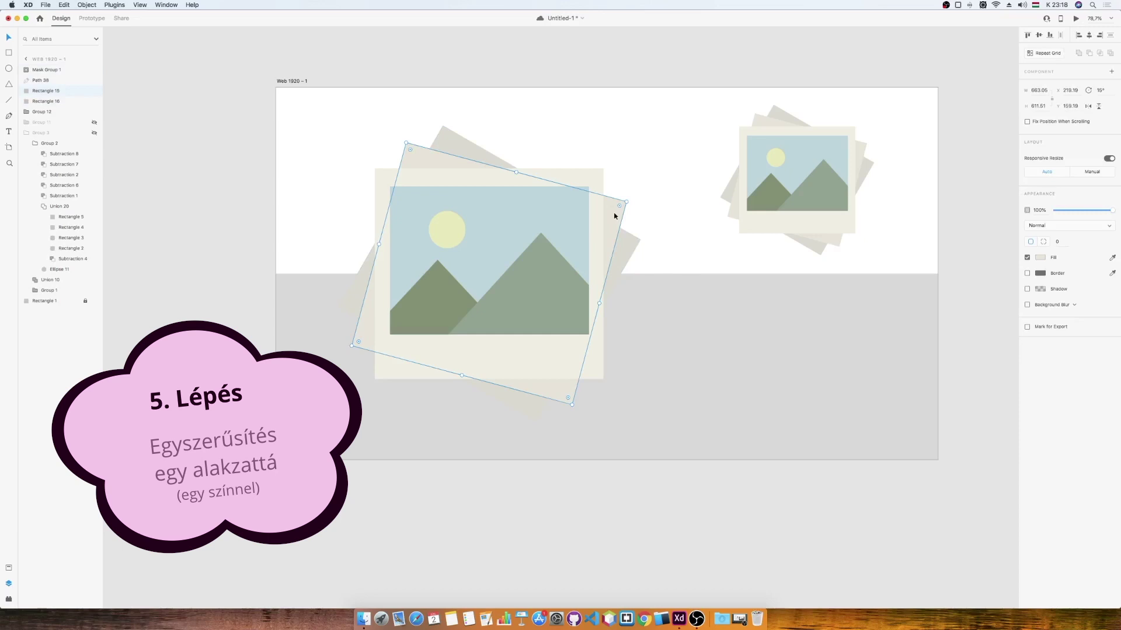
key("super+d")
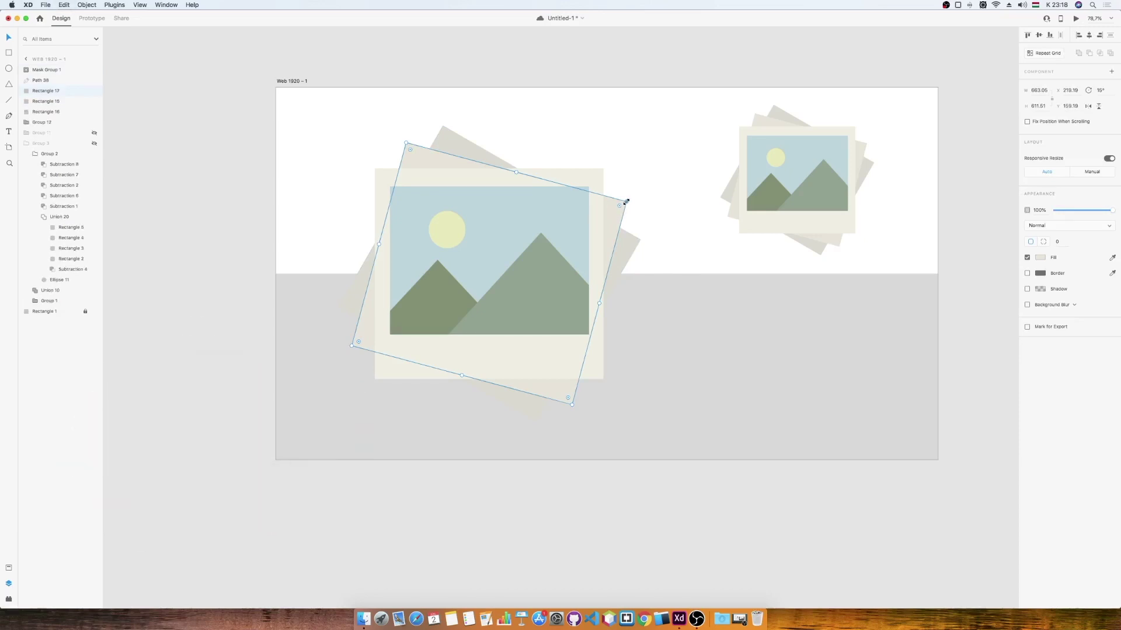
left_click_drag(627, 201, 632, 198)
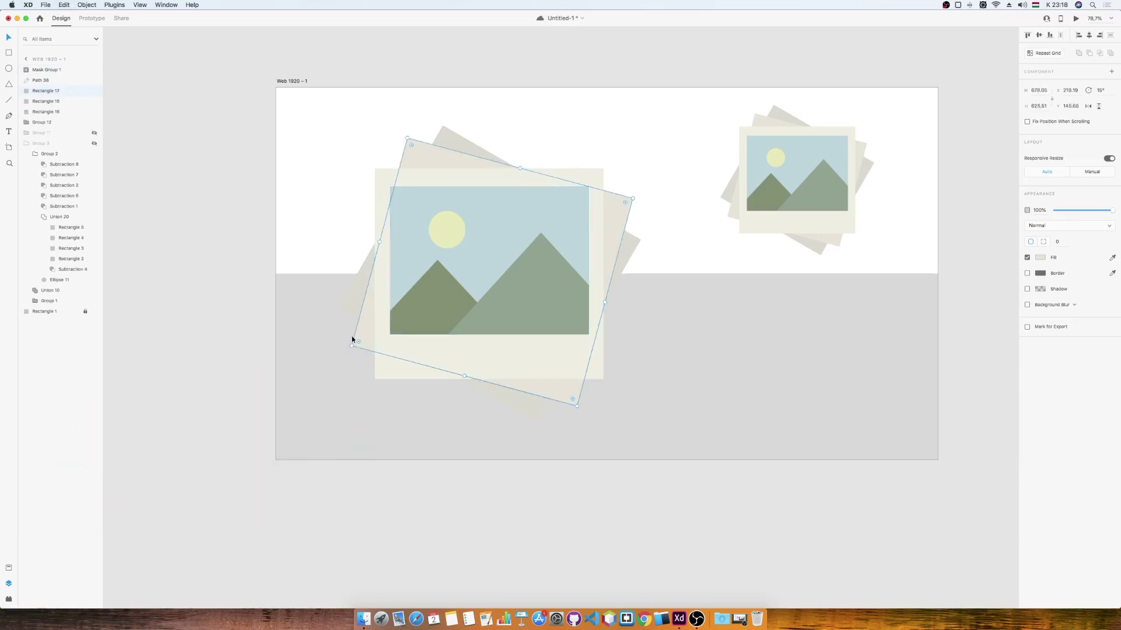
left_click_drag(350, 346, 346, 349)
left_click(348, 304, "shift")
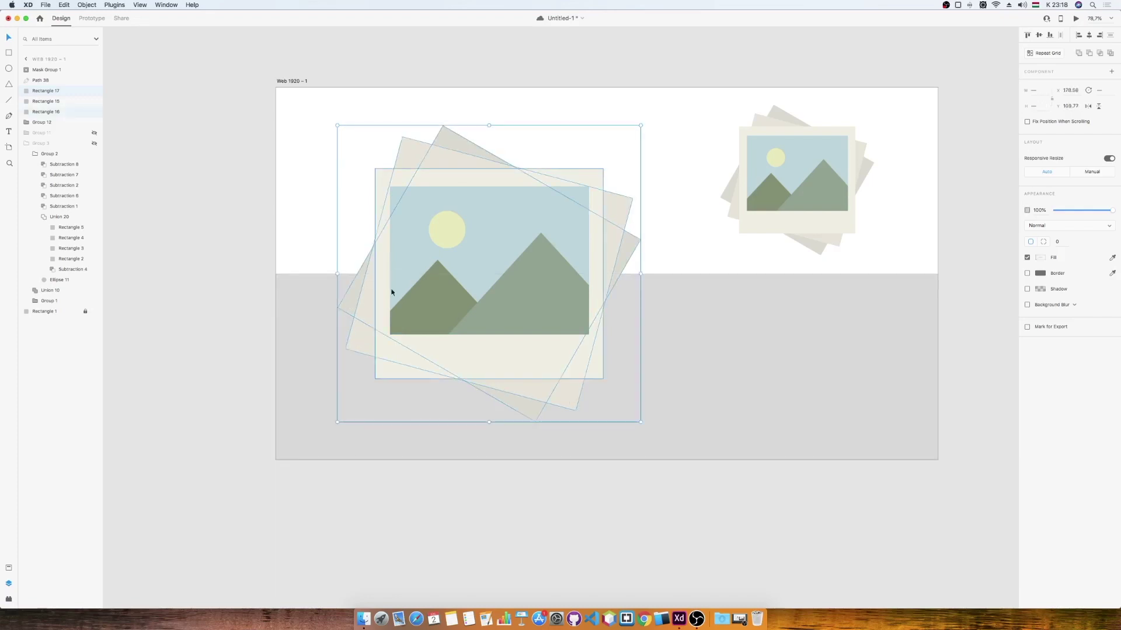
left_click(1089, 54)
left_click(712, 122)
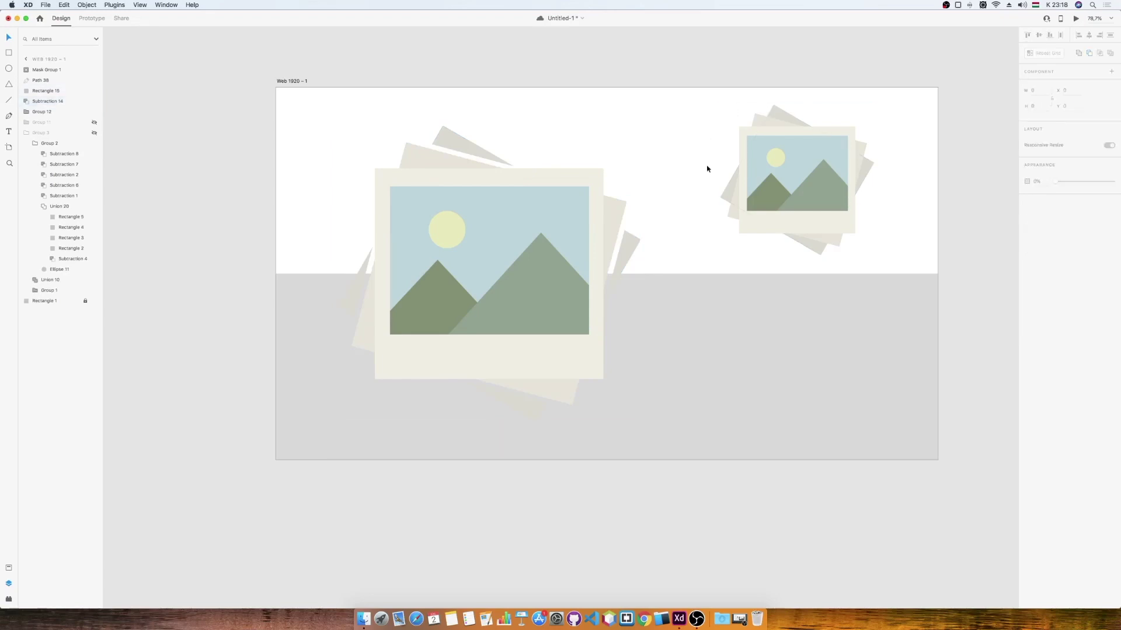
Fill the cut rear sheet with black.
left_click(629, 246)
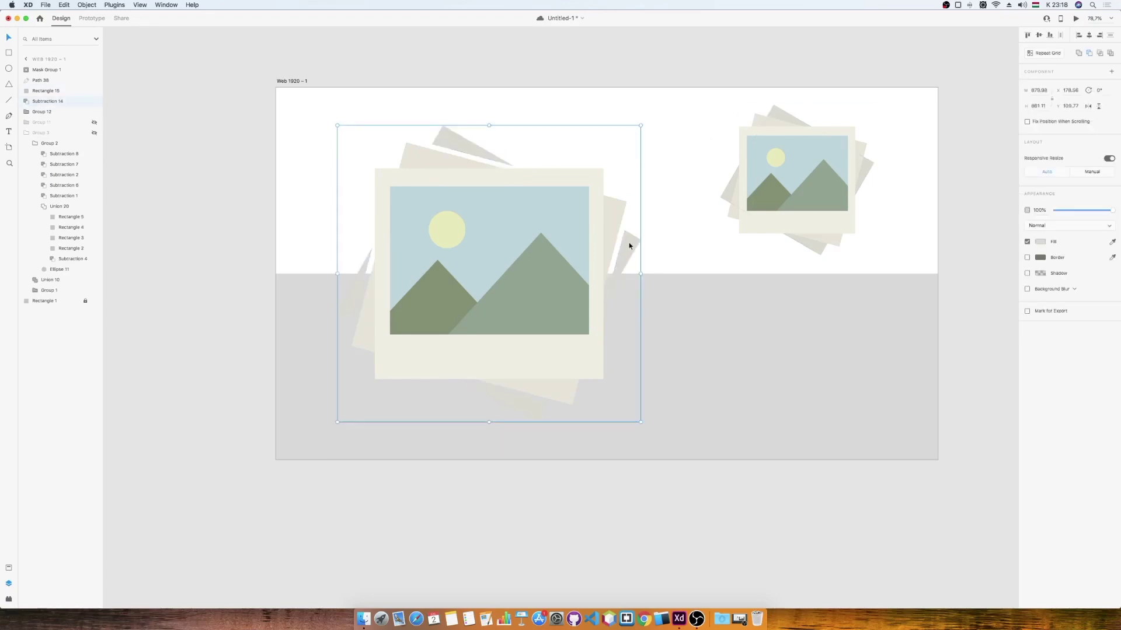
left_click(1039, 244)
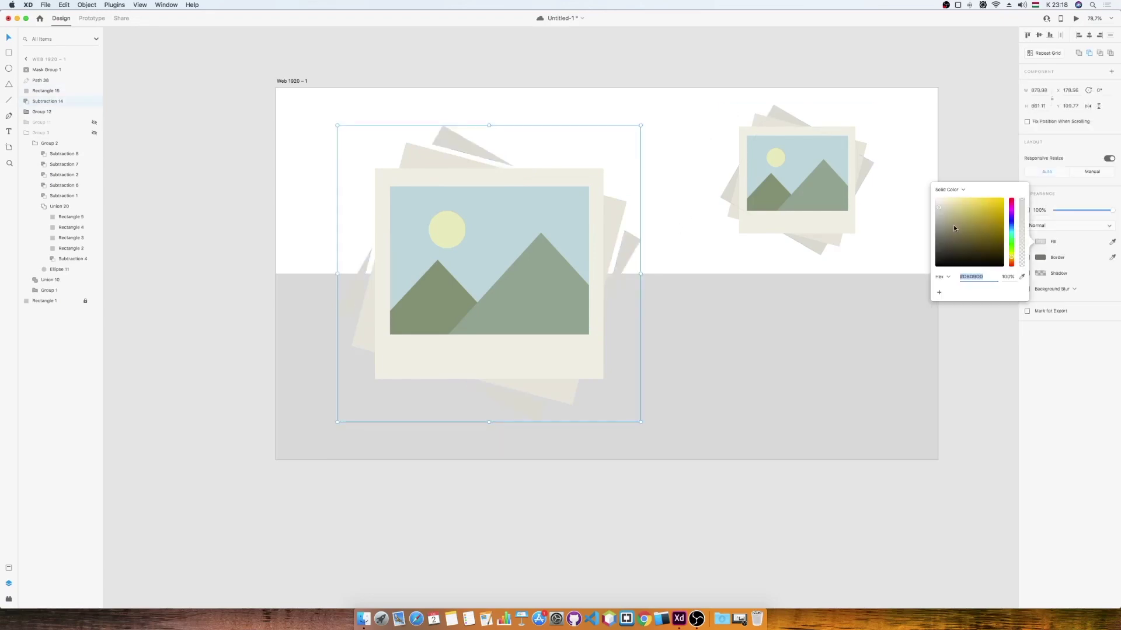
left_click(691, 250)
Duplicate the front frame, enlarge the copy to about 696 by 642 and subtract it from the middle sheet.
left_click(600, 195)
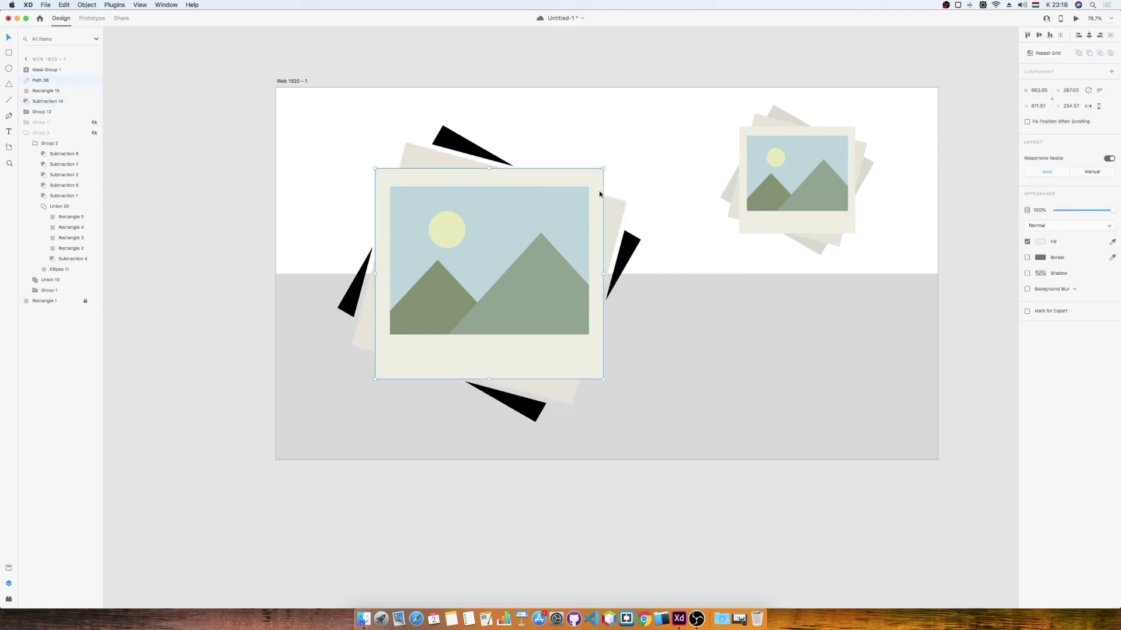
key("super+d")
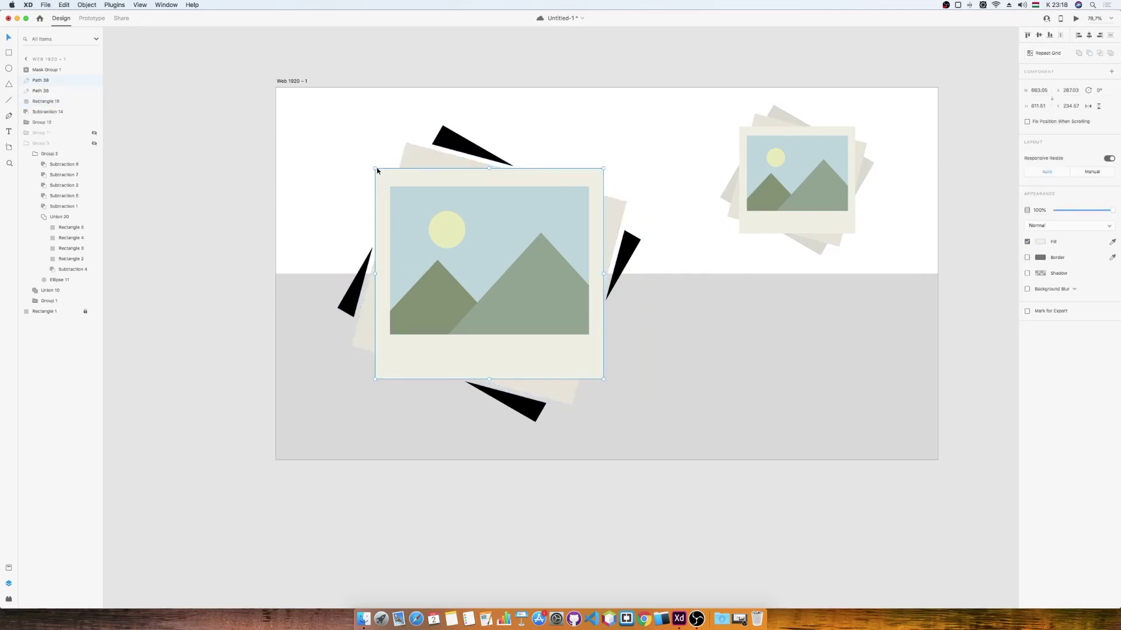
left_click_drag(374, 168, 371, 164)
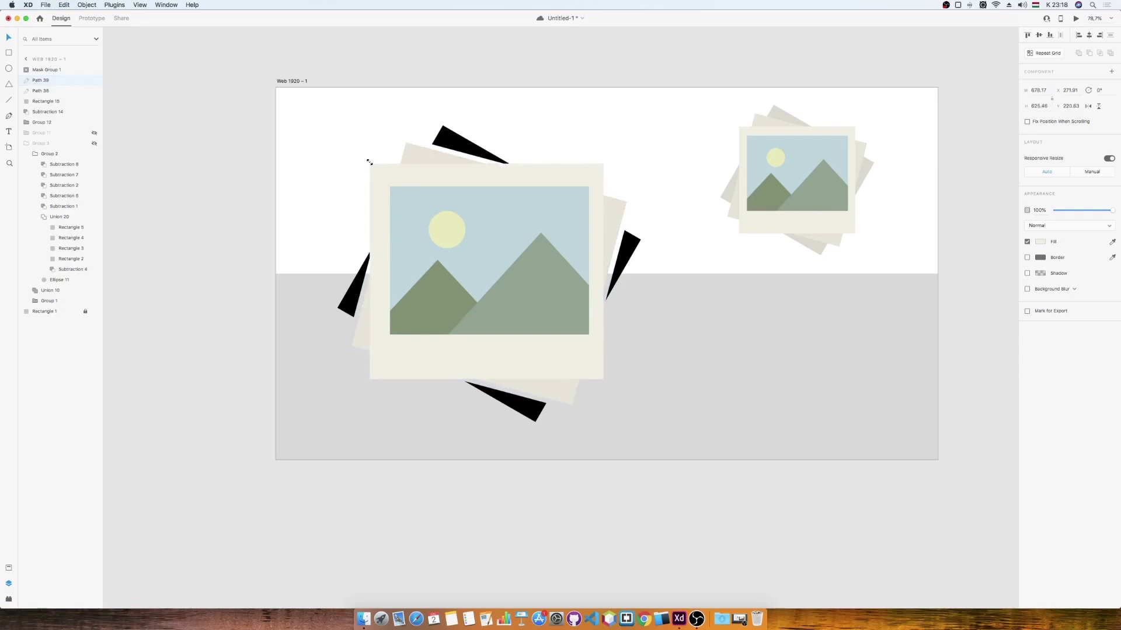
left_click_drag(602, 379, 608, 384)
left_click(615, 213, "shift")
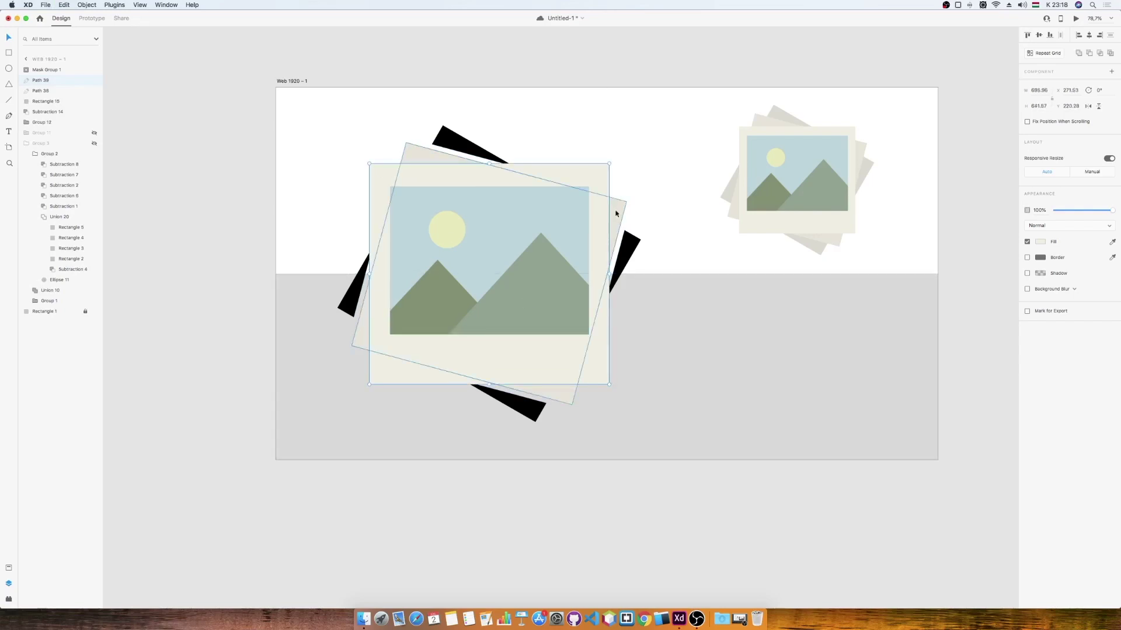
left_click(1089, 54)
left_click(918, 109)
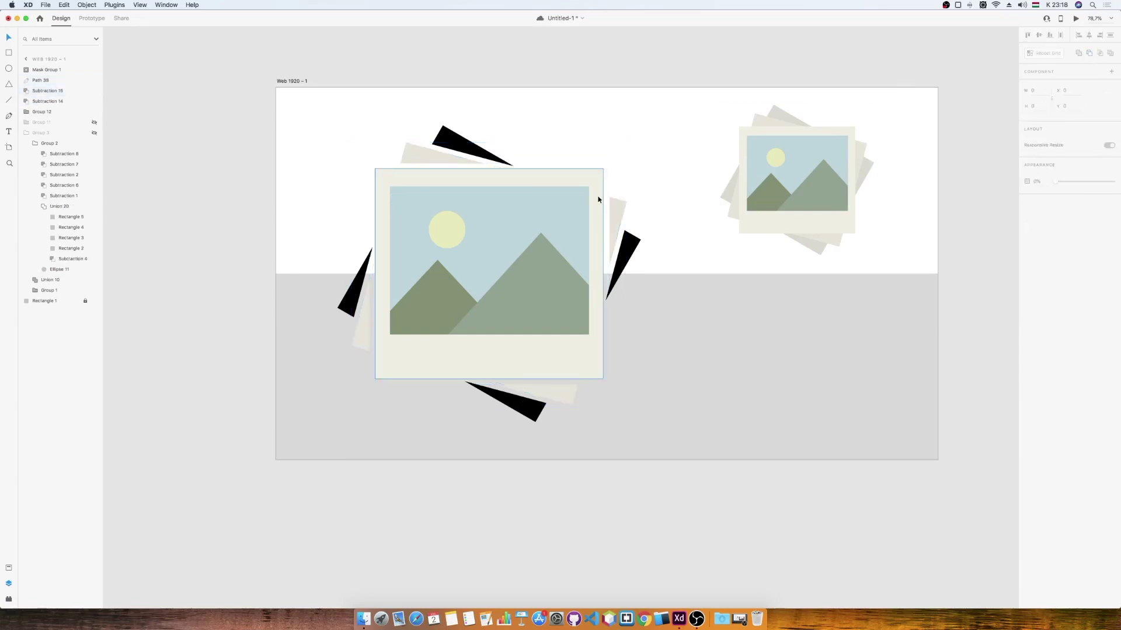
Fill the cut middle sheet with black and save the document.
left_click(618, 209)
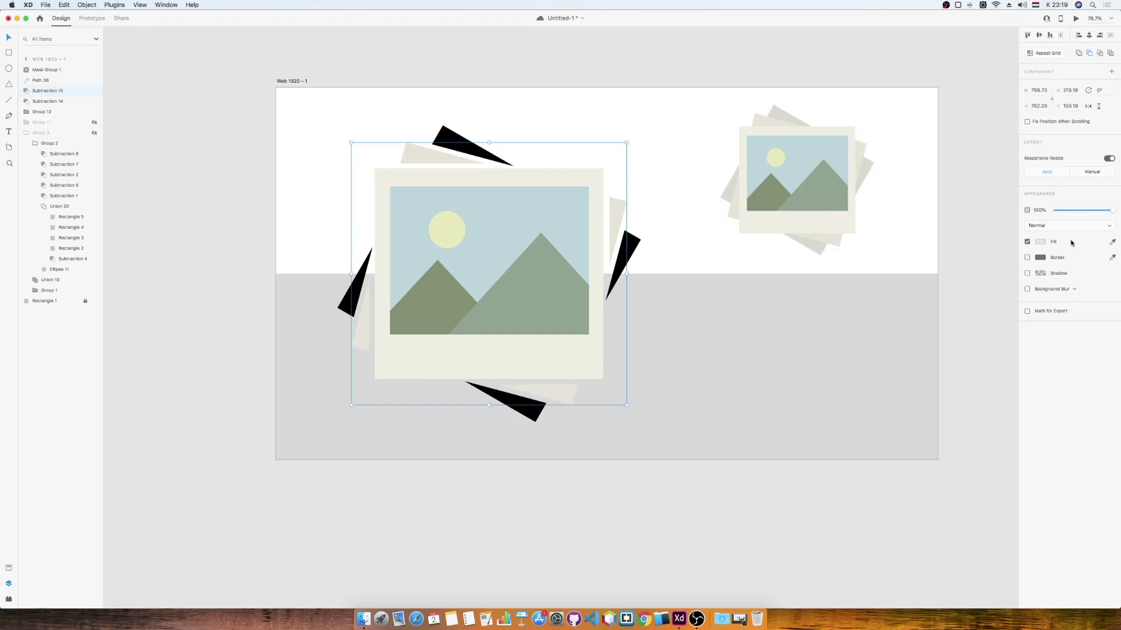
left_click(1041, 243)
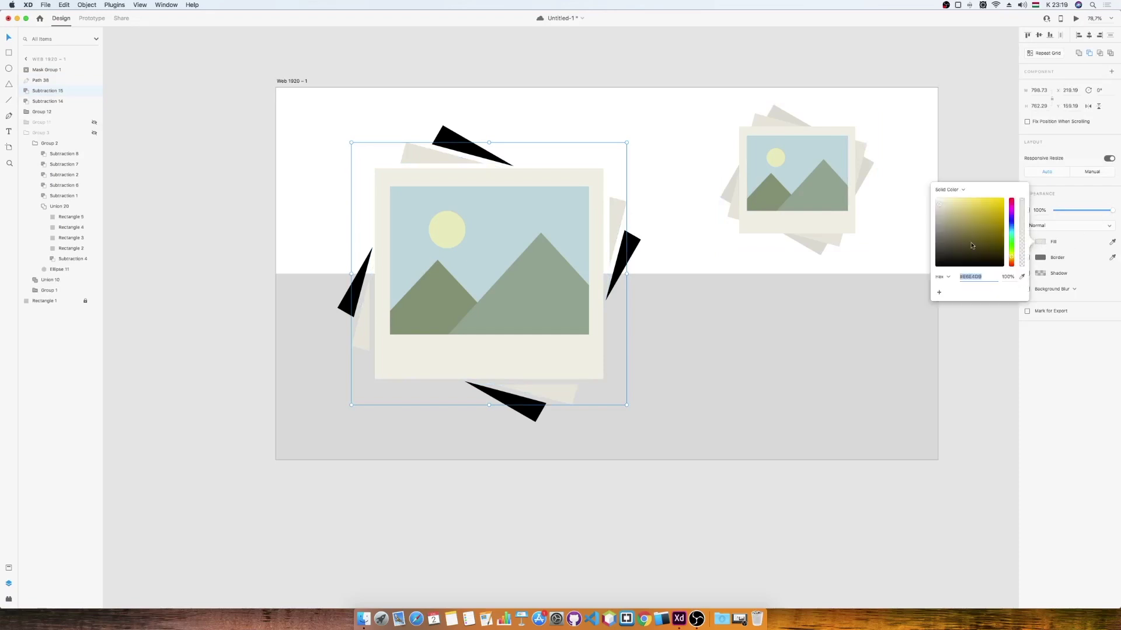
left_click(657, 166)
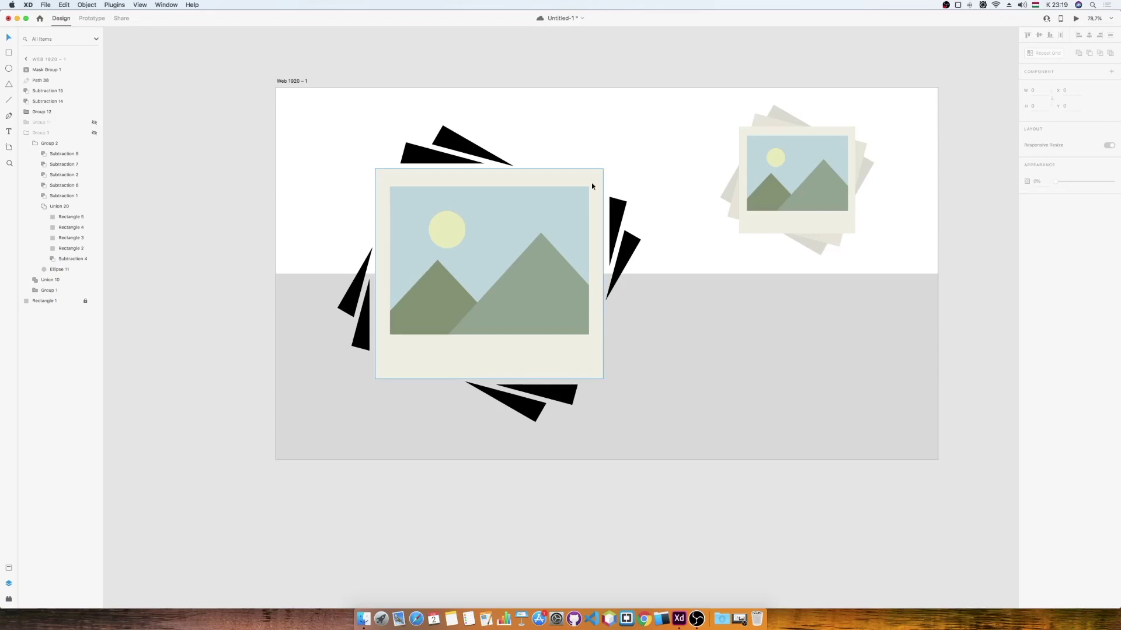
key("super+s")
Paste a copy of the picture's mask rectangle and subtract it from the front frame to cut a window.
double_click(582, 189)
left_click(617, 143)
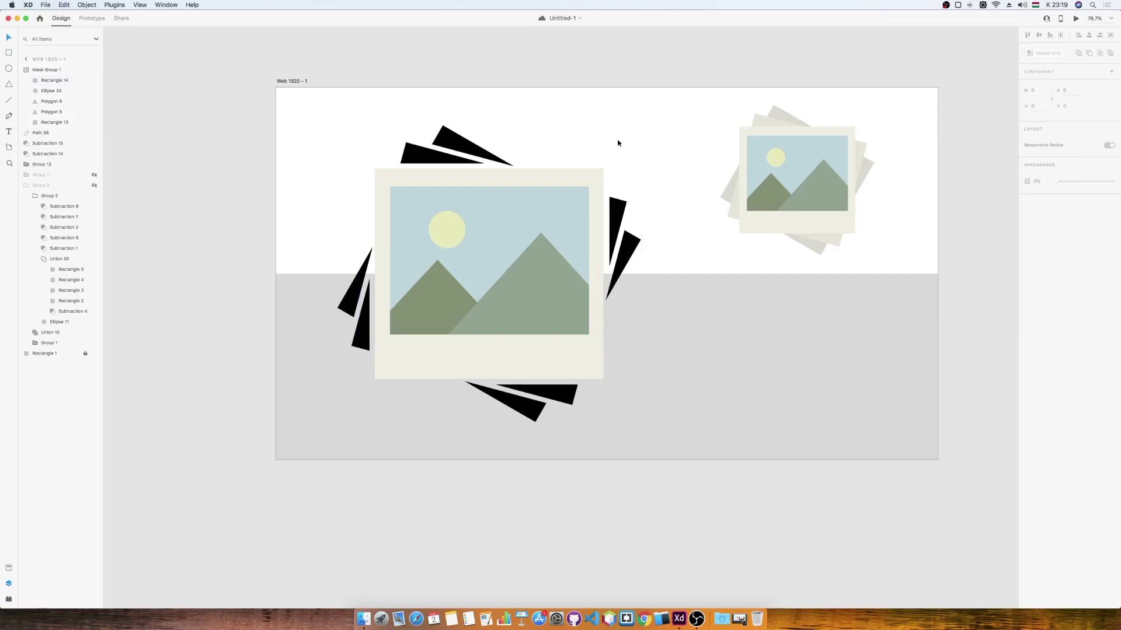
key("super+v")
left_click(595, 183, "shift")
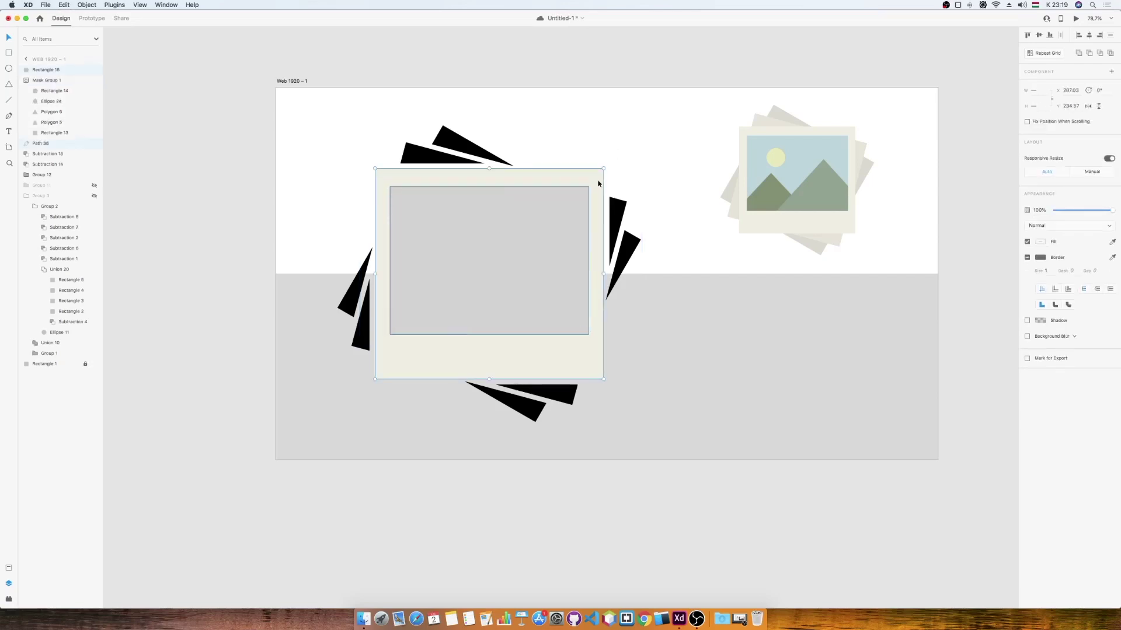
left_click(1089, 54)
left_click(647, 153)
left_click_drag(595, 182, 698, 206)
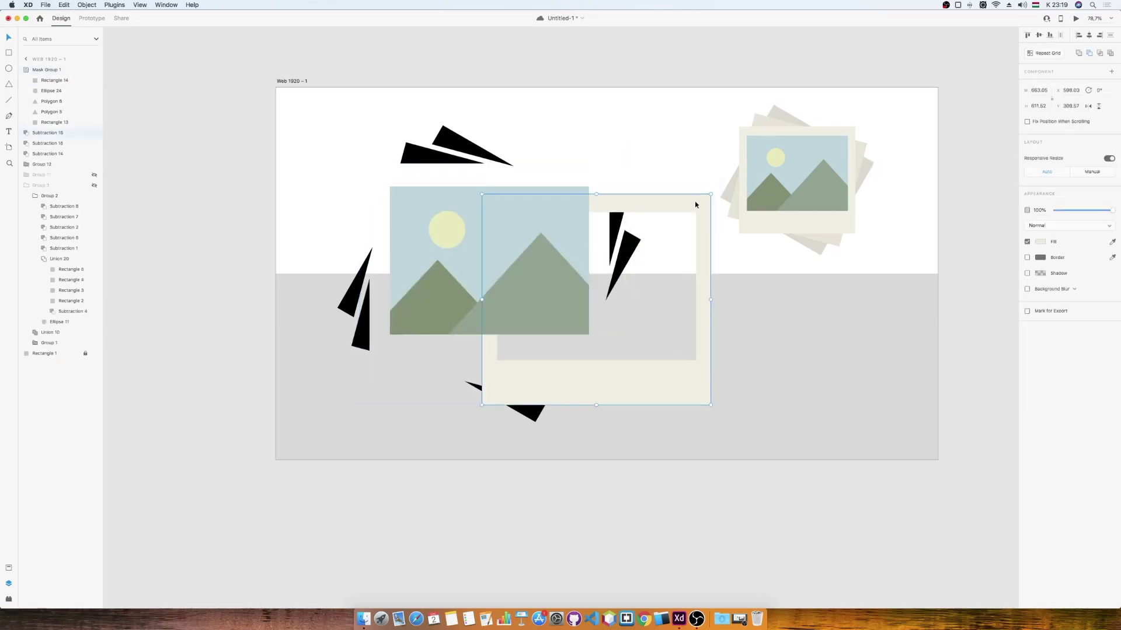
key("super+z")
Fill the front frame with black.
left_click(1040, 243)
left_click_drag(966, 251, 906, 302)
left_click(592, 136)
Ungroup the mask of the large picture to release its sun, mountains and background.
double_click(527, 280)
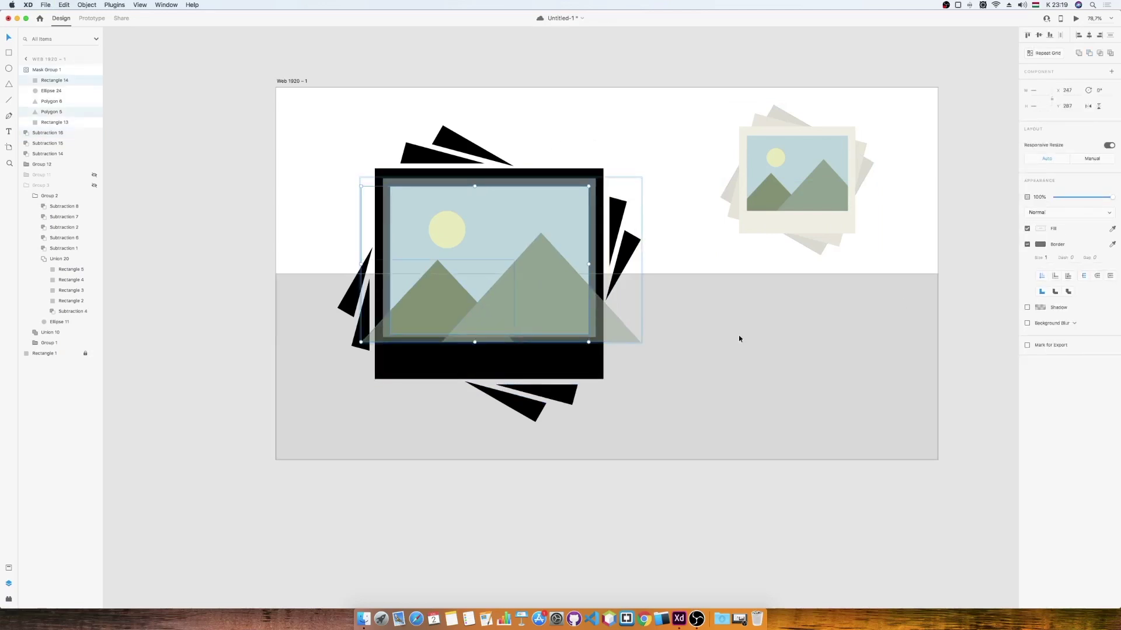
right_click(551, 287)
left_click(652, 323)
left_click(446, 221)
right_click(447, 222)
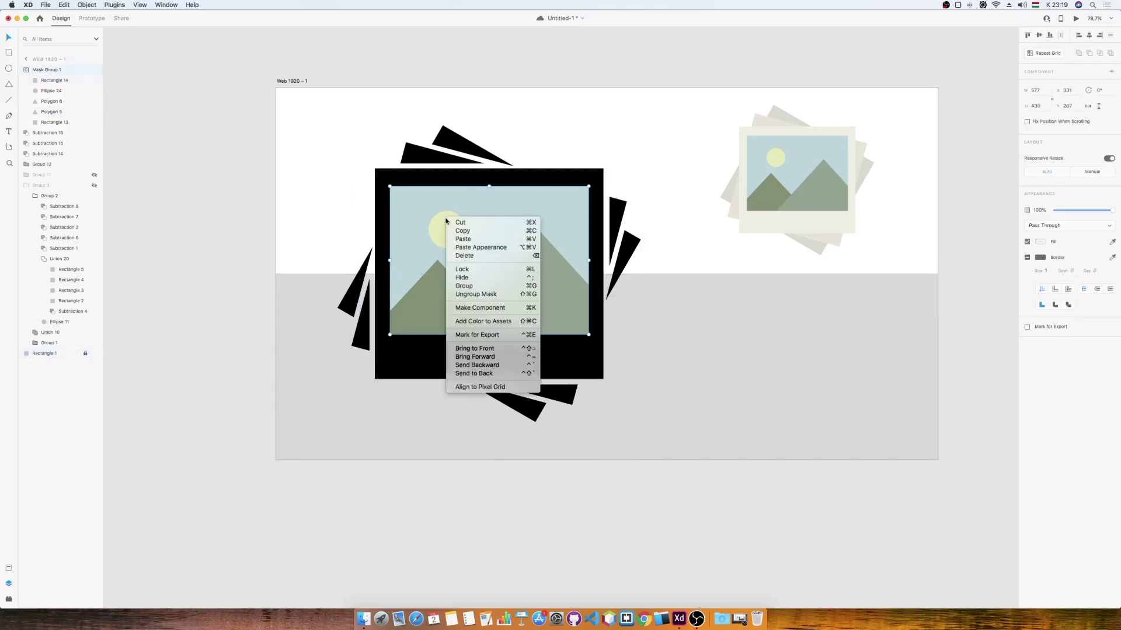
left_click(466, 290)
left_click(684, 339)
Send the former mask rectangle behind the sun and both mountains, and delete the light-blue background rectangle.
right_click(559, 304)
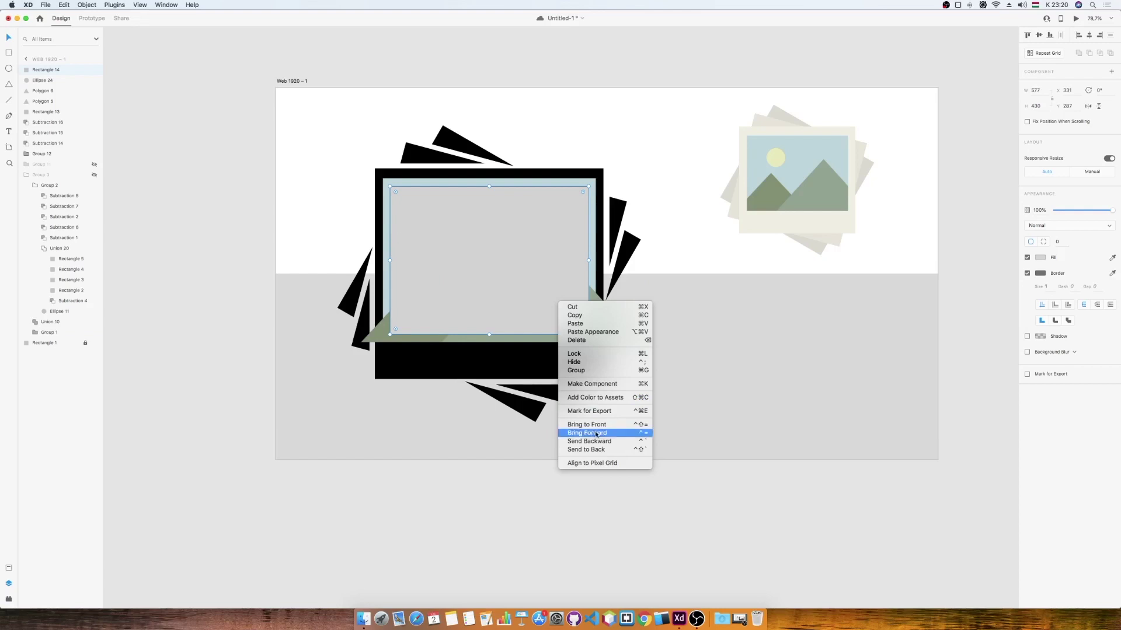
left_click(588, 441)
right_click(538, 281)
left_click(583, 421)
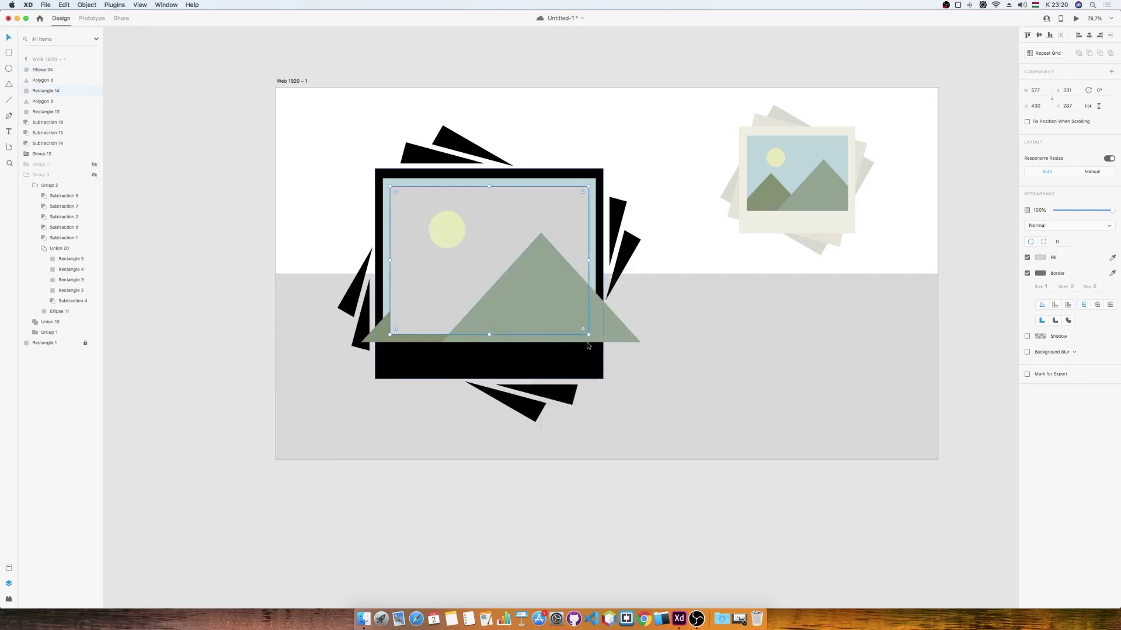
right_click(588, 346)
left_click(590, 357)
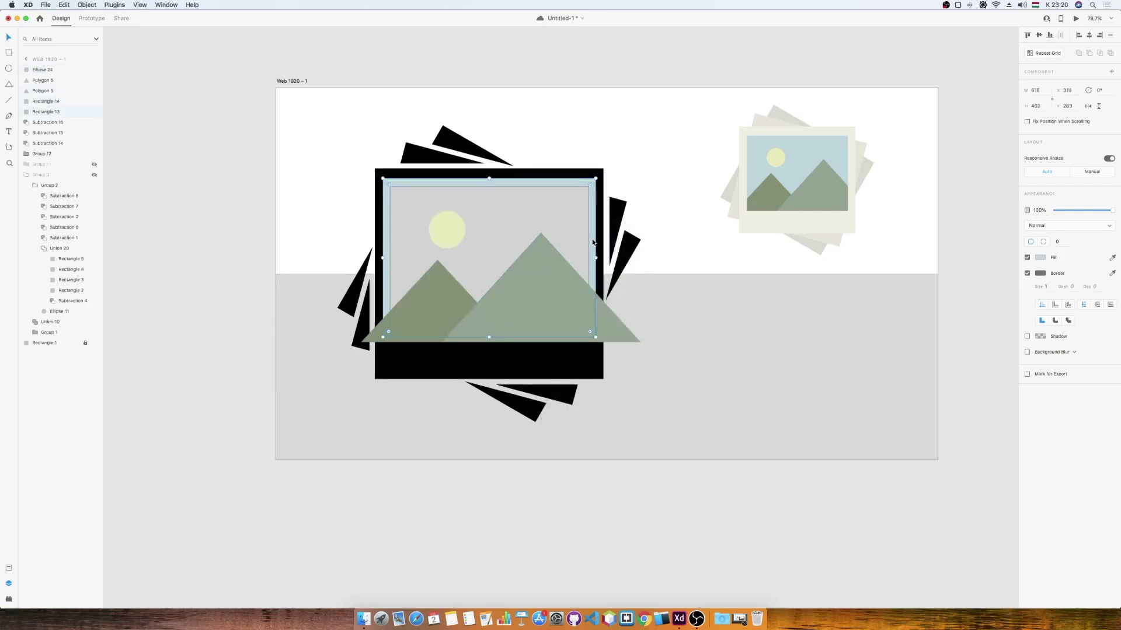
key("Delete")
Unite the sun and both mountains into one shape and fill it with black.
left_click(544, 272)
left_click(430, 303, "shift")
left_click(443, 223, "shift")
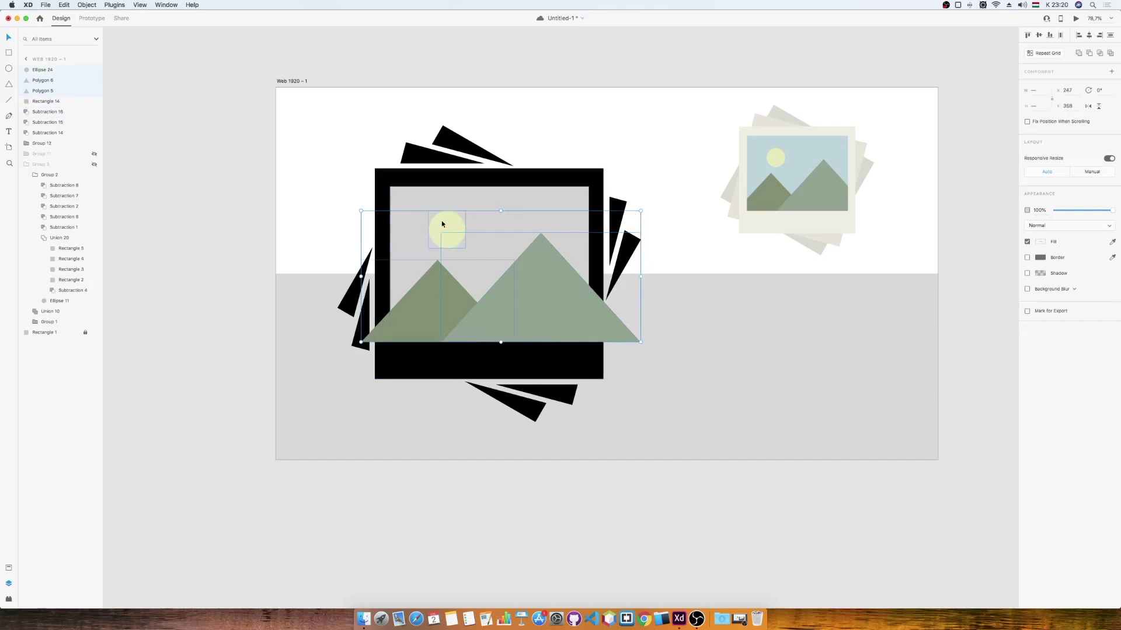
left_click(1080, 54)
left_click(1041, 242)
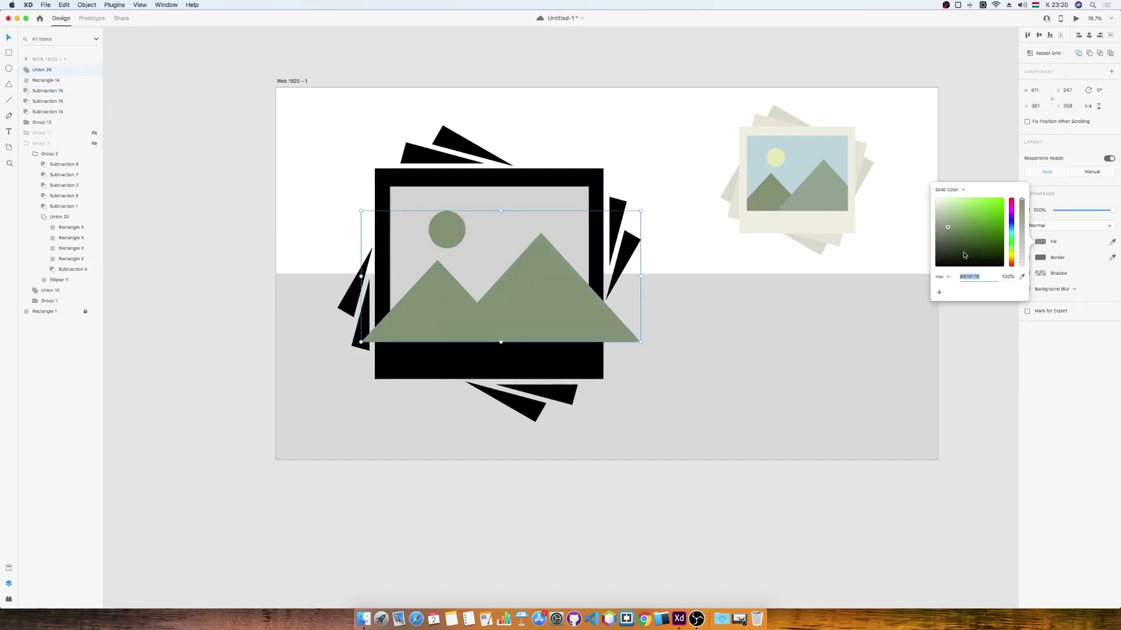
left_click_drag(966, 257, 906, 289)
Intersect the united landscape with the picture rectangle and give the result a black fill without a border.
left_click(534, 259)
left_click(555, 203, "shift")
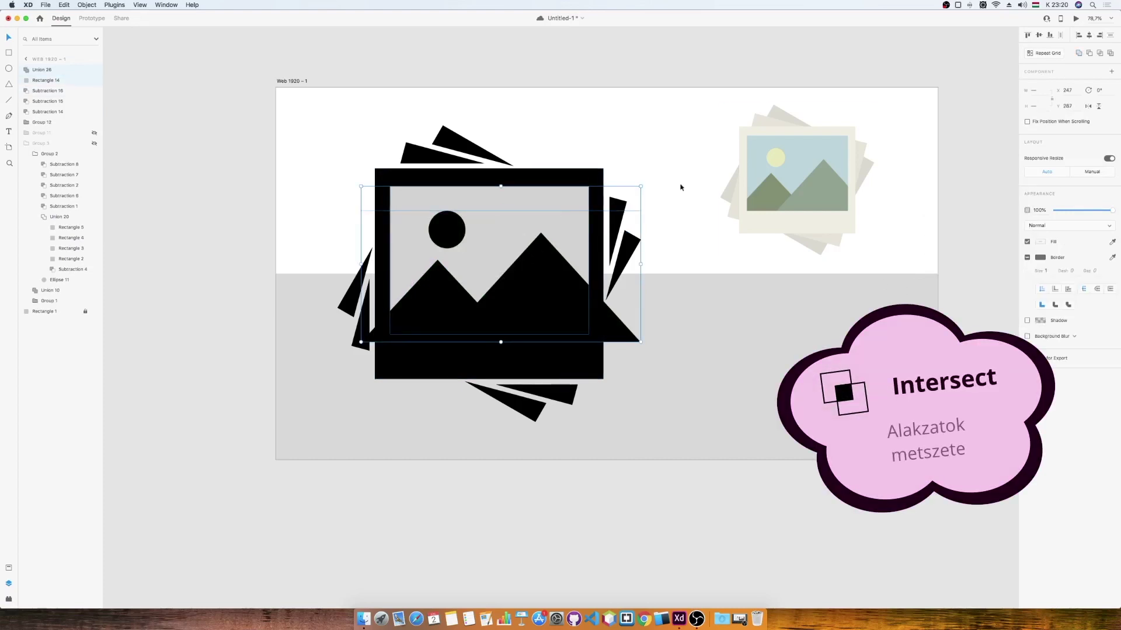
left_click(1100, 53)
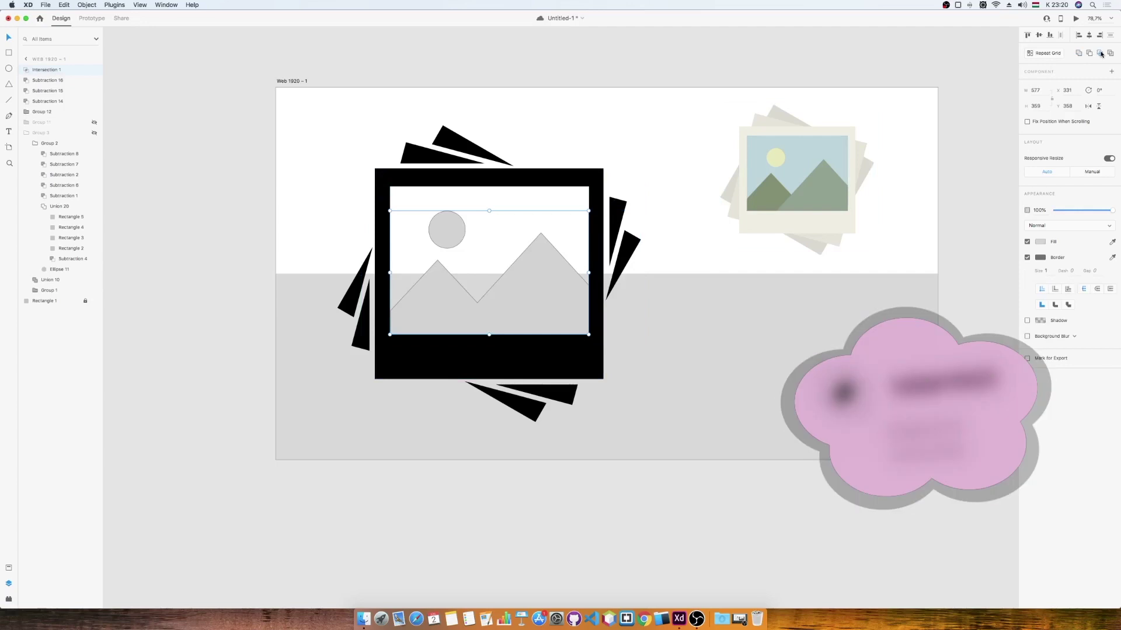
left_click(542, 291)
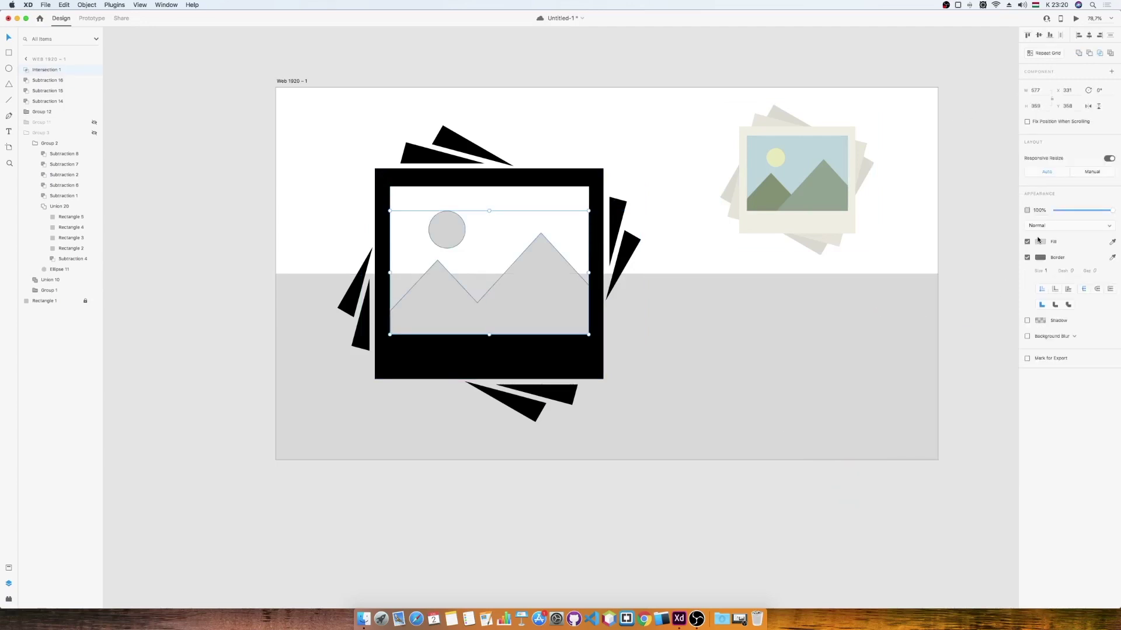
left_click(1040, 241)
left_click_drag(978, 242, 986, 298)
left_click(1060, 425)
Nudge and enlarge the black landscape to about 582 by 363 so it overlaps the frame, and unite it with the frame.
left_click(561, 314)
key("Down")
left_click_drag(389, 336, 389, 336)
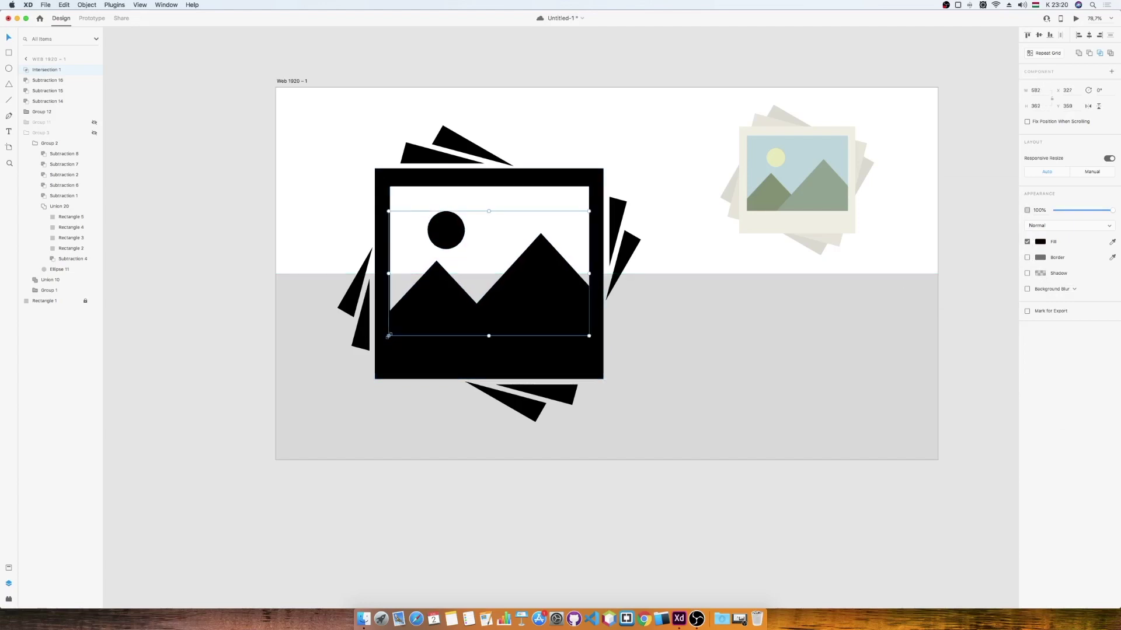
left_click(400, 350, "shift")
left_click(1079, 52)
Group the united black picture with the two black sheets behind it.
left_click(618, 233, "shift")
right_click(634, 239, "shift")
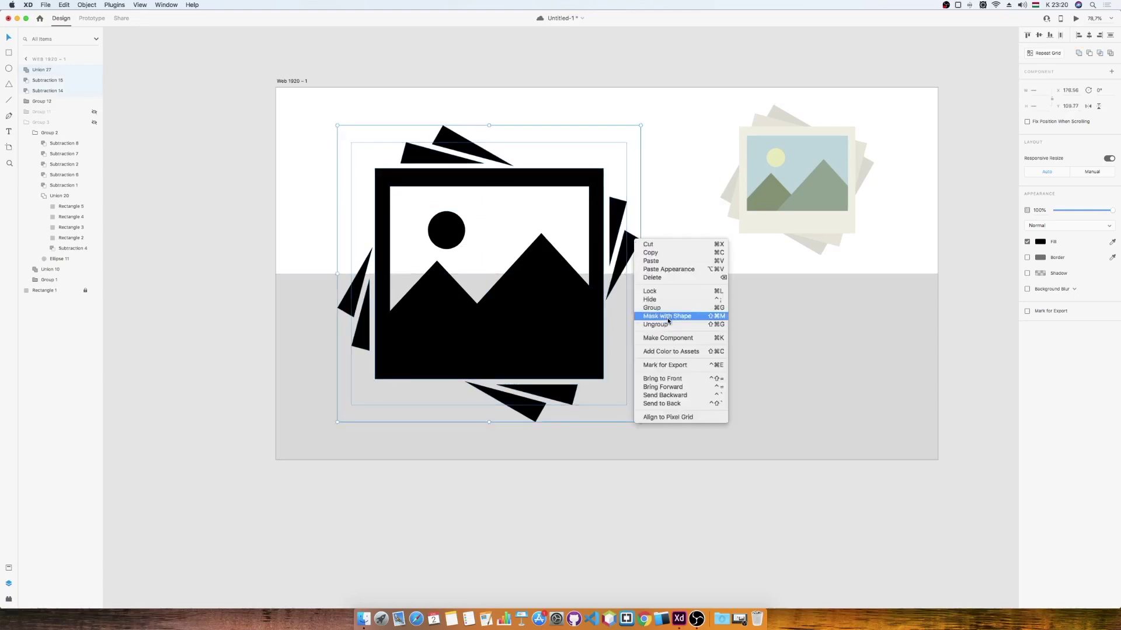
left_click(651, 307)
Shrink the black photo-stack icon and place it to the left of the small coloured icon.
left_click_drag(622, 282, 986, 347)
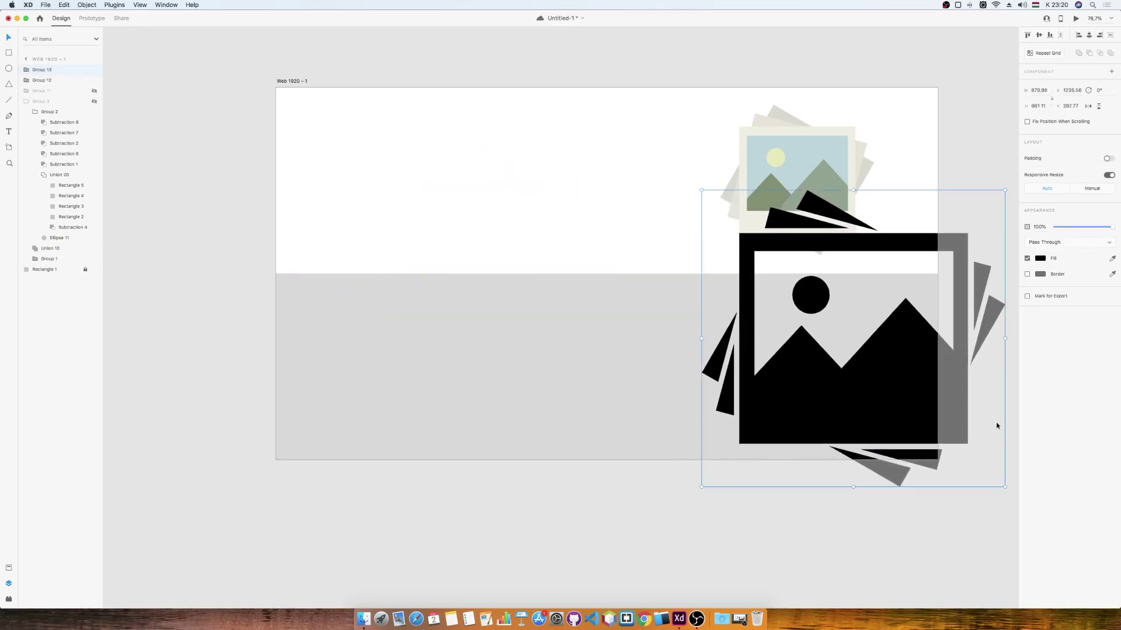
left_click_drag(1005, 487, 876, 369)
left_click_drag(702, 362, 723, 347)
left_click_drag(863, 327, 675, 224)
Position the black and coloured icons together as a small pair in the artboard's upper-left area, and ungroup the pair.
left_click(757, 226, "shift")
right_click(761, 223)
left_click(792, 293)
left_click_drag(788, 225, 558, 230)
left_click_drag(645, 261, 833, 280)
right_click(551, 204)
left_click(584, 283)
Place a large copy of the coloured photo stack to the right of the pair and ungroup it.
left_click(550, 213)
left_click(803, 187)
right_click(800, 189)
left_click(823, 268)
left_click(924, 203)
Give the large stack's front frame a linear gradient fill, light at its upper edge and darker grey at its lower edge.
left_click(814, 194)
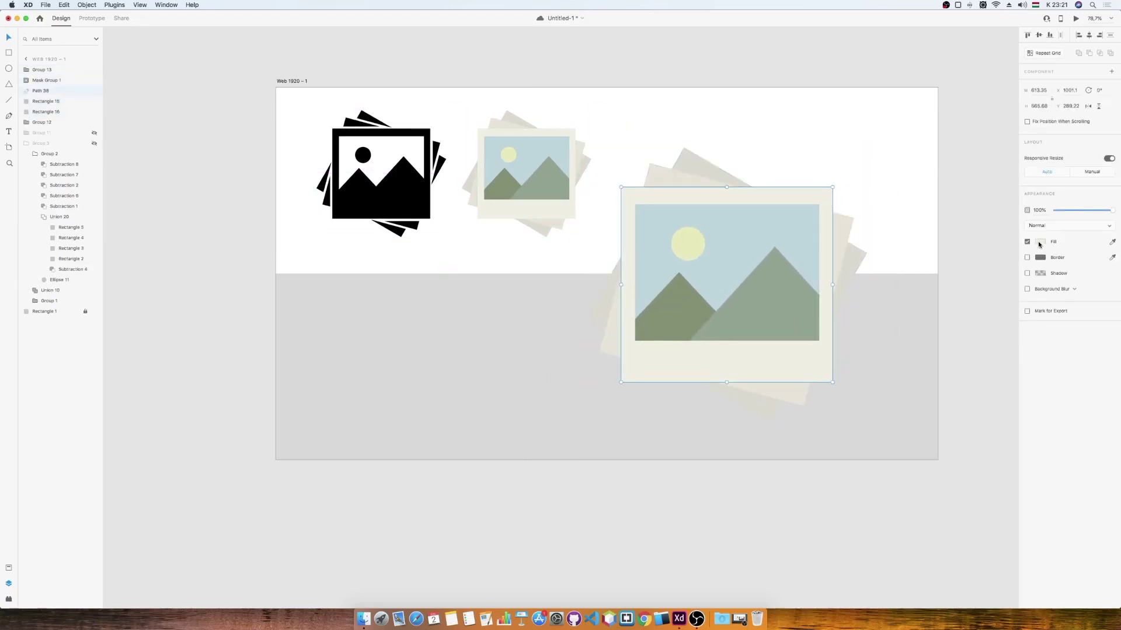
left_click(1038, 243)
left_click(956, 185)
left_click(961, 194)
left_click(1022, 196)
left_click_drag(937, 239, 937, 222)
Give the middle sheet a linear gradient from light to darker grey, sampling its stop colours from the front frame.
left_click(847, 227)
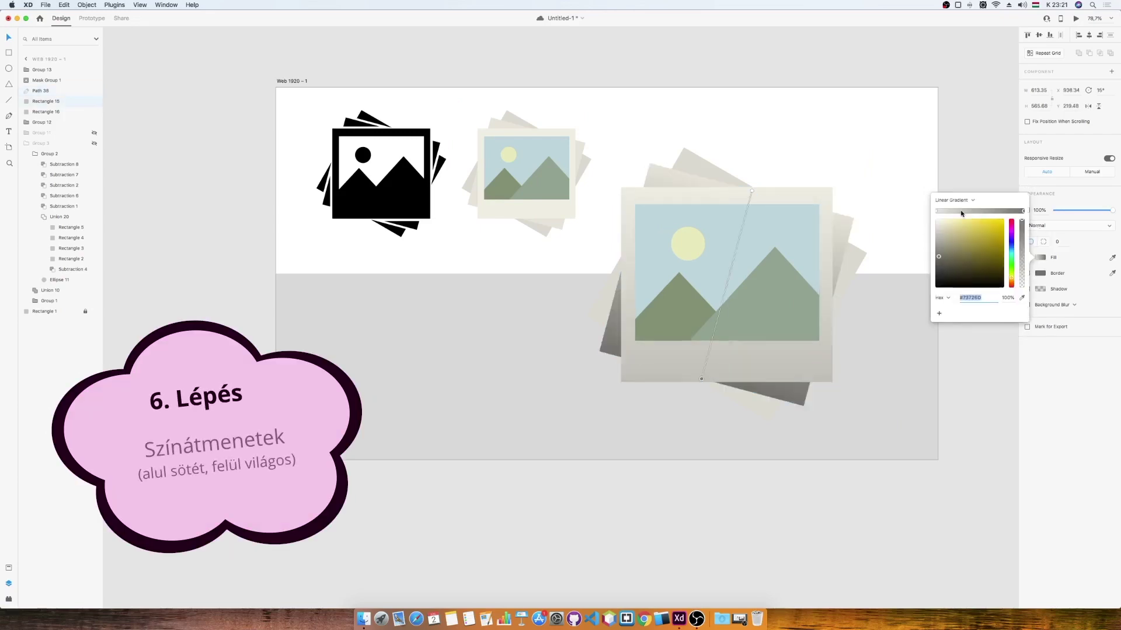
left_click(1022, 299)
left_click(793, 380)
left_click_drag(938, 236, 937, 240)
left_click(1021, 298)
left_click(701, 187)
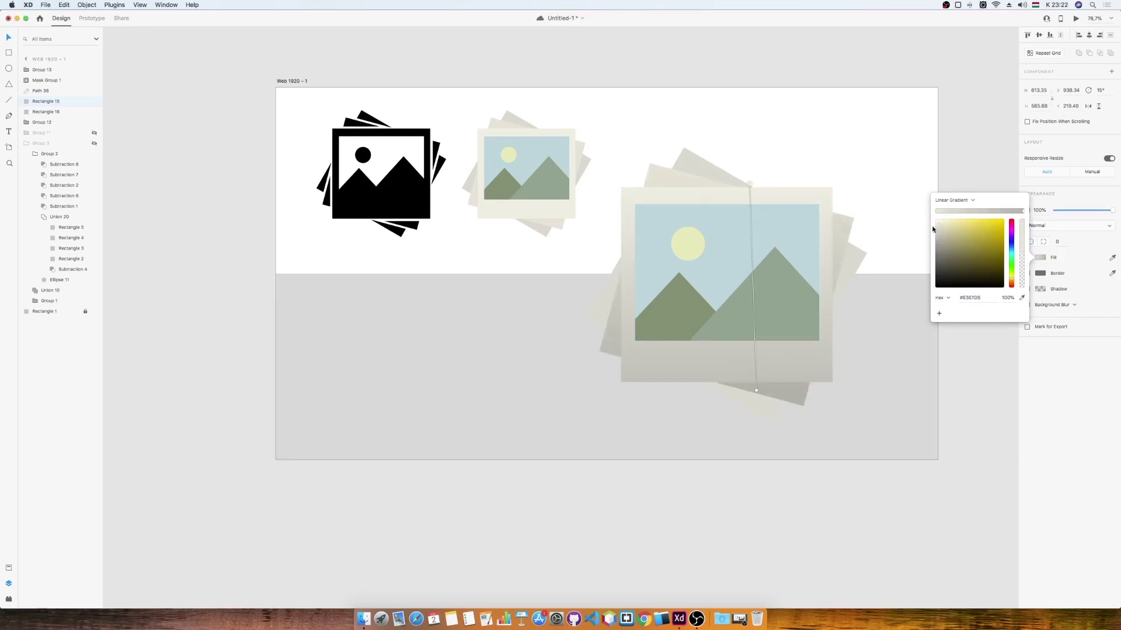
Give the large stack's rearmost sheet a light-to-darker grey linear gradient running downward, sampling its stop colours from the middle sheet.
left_click(859, 258)
left_click(1042, 258)
left_click(952, 206)
left_click(954, 217)
left_click_drag(677, 369, 764, 386)
left_click_drag(775, 201, 741, 185)
left_click(1021, 297)
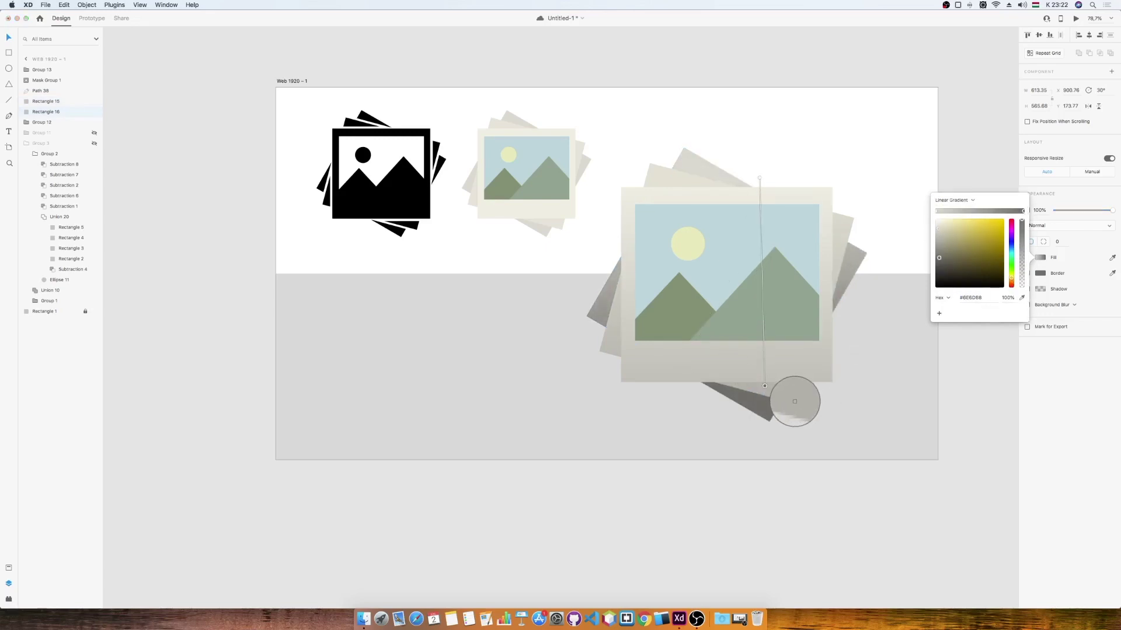
left_click(795, 400)
left_click_drag(938, 239, 938, 241)
left_click(677, 170)
left_click(940, 228)
left_click(879, 185)
Give the masked picture's sky a linear gradient from near-white at its upper edge to stronger blue, ending around mid-height.
double_click(800, 229)
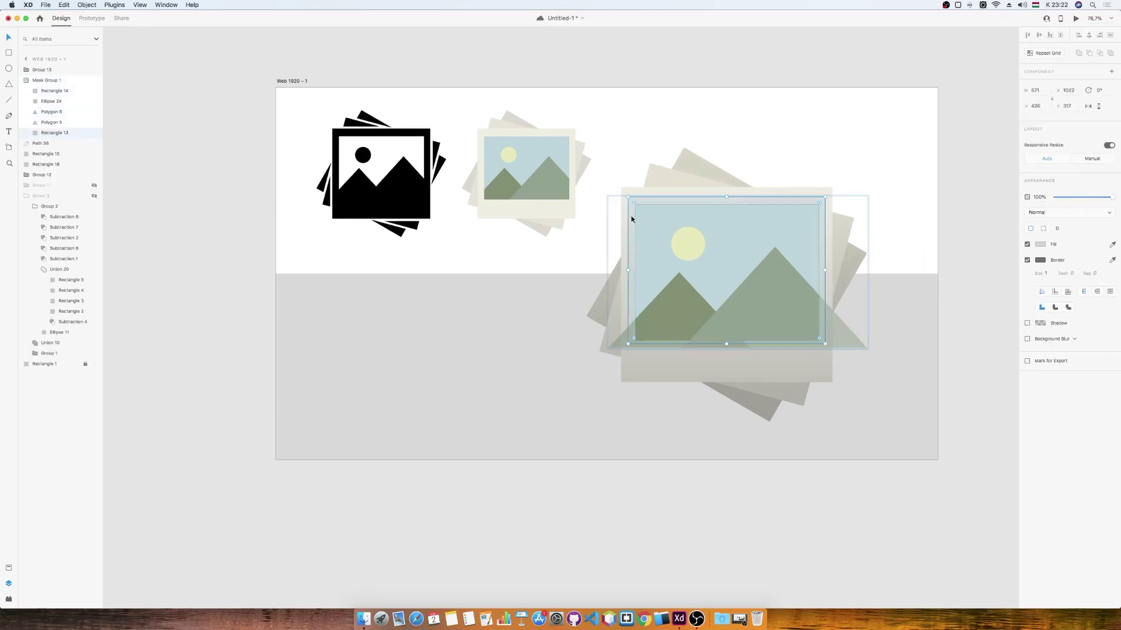
left_click(631, 218)
left_click(1040, 245)
left_click(954, 191)
left_click(961, 200)
left_click_drag(945, 245, 950, 219)
left_click(937, 198)
left_click(938, 210)
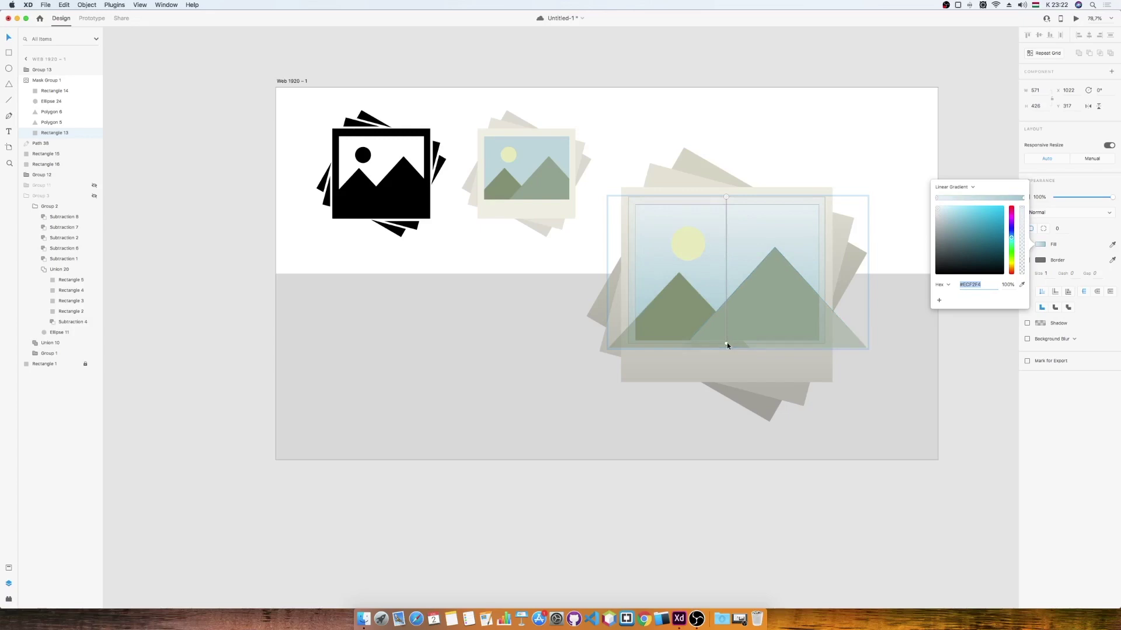
left_click_drag(727, 344, 727, 277)
Fill the larger mountain with a linear gradient from its light green at the peak to a darker green at the base.
left_click(770, 292)
left_click(1039, 244)
left_click(954, 187)
left_click(961, 200)
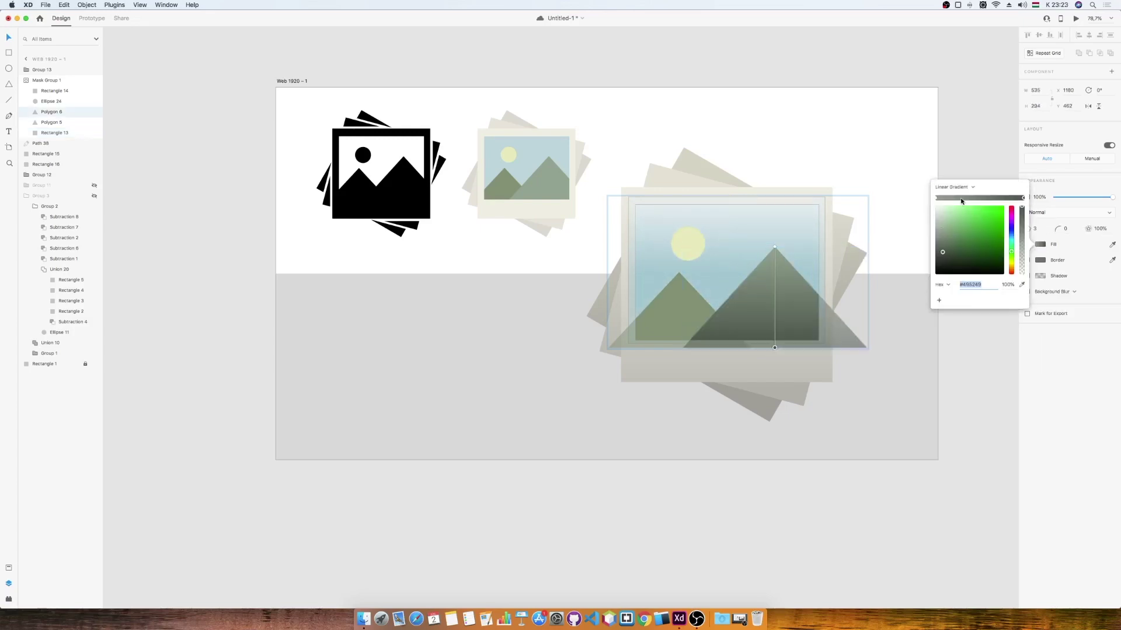
left_click_drag(954, 240, 946, 239)
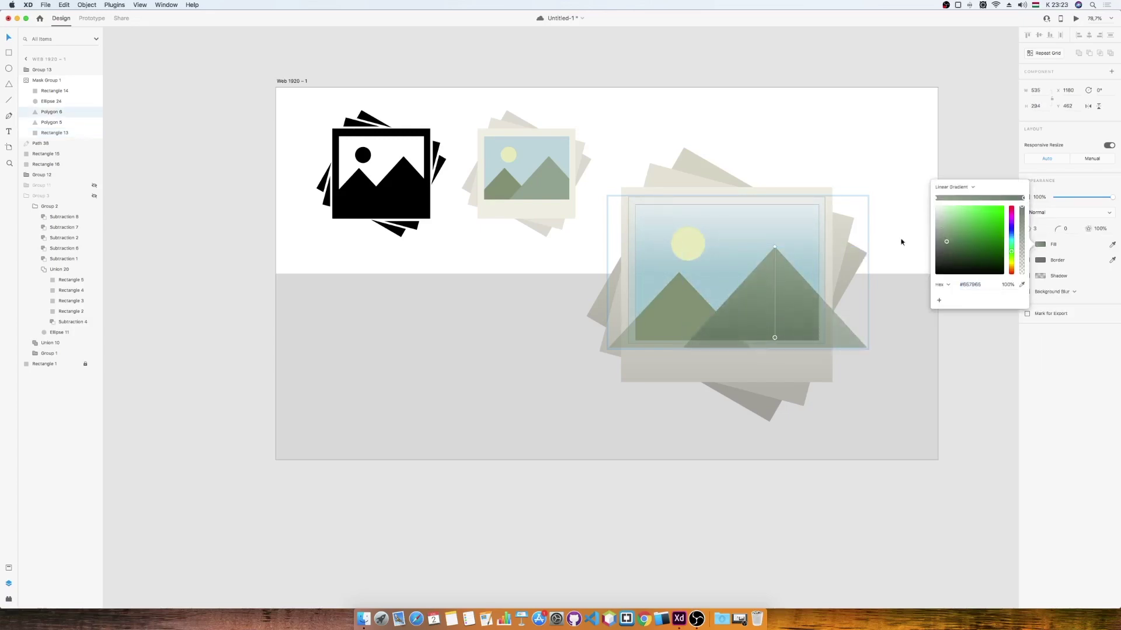
Fill the smaller mountain with a linear gradient from olive green at the peak to a darker olive at the base.
left_click(691, 299)
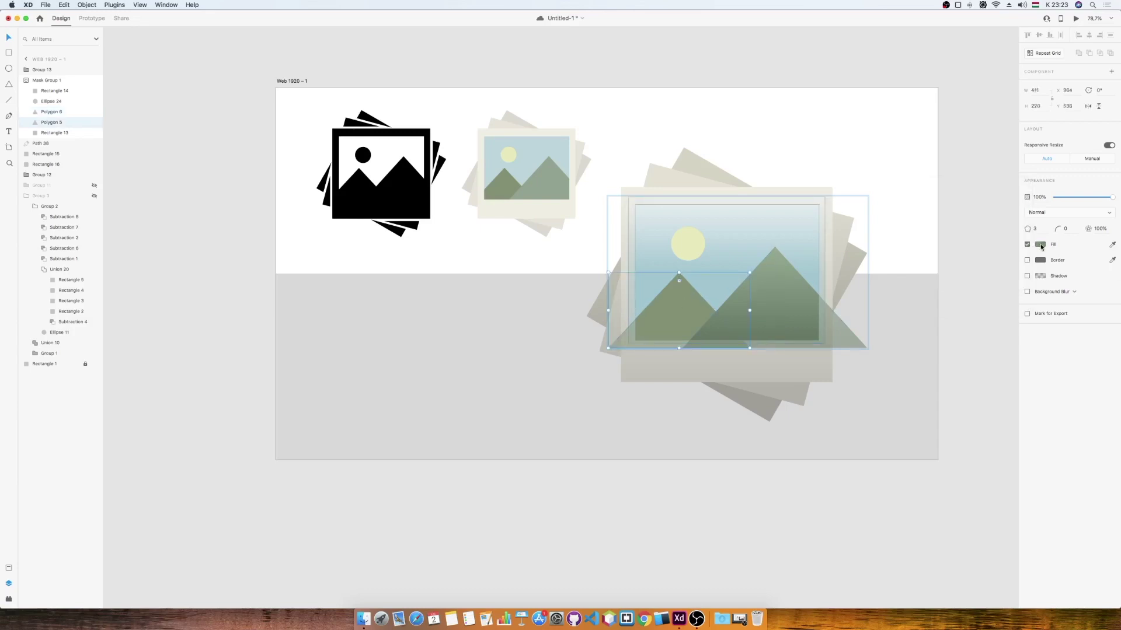
left_click(1040, 245)
left_click(954, 187)
left_click(953, 200)
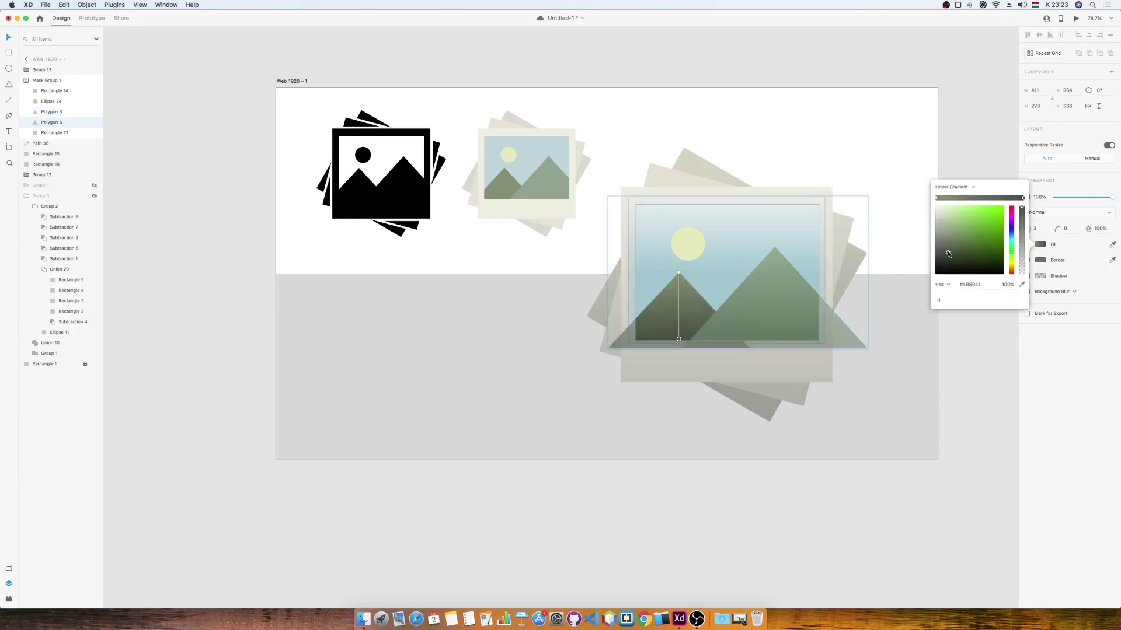
left_click_drag(948, 254, 953, 249)
left_click(900, 251)
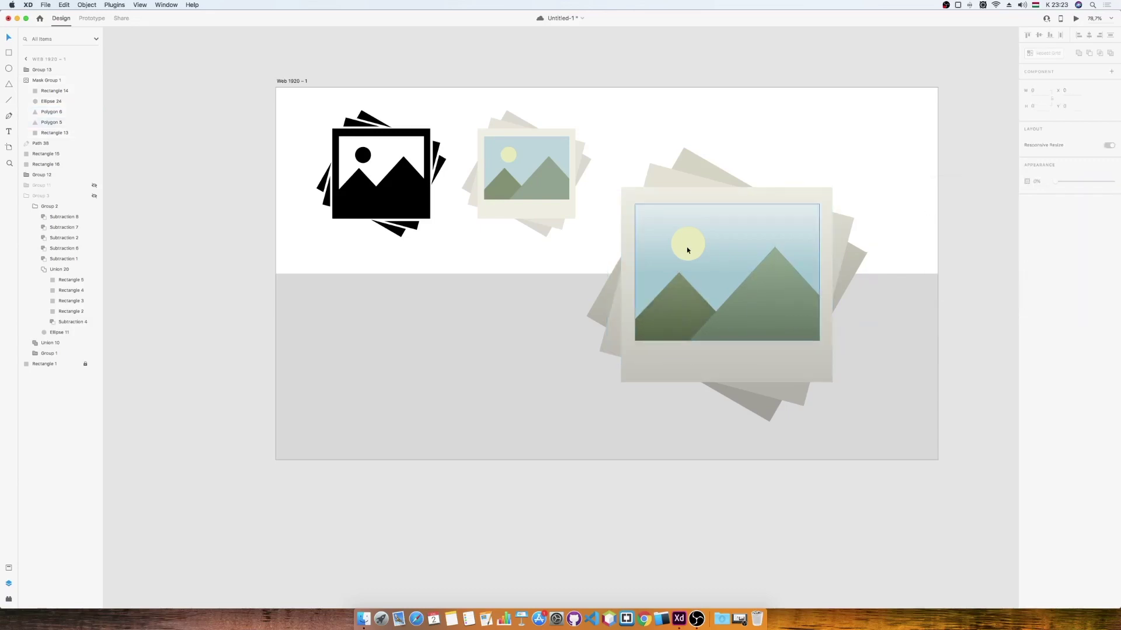
left_click(758, 293)
left_click(1041, 244)
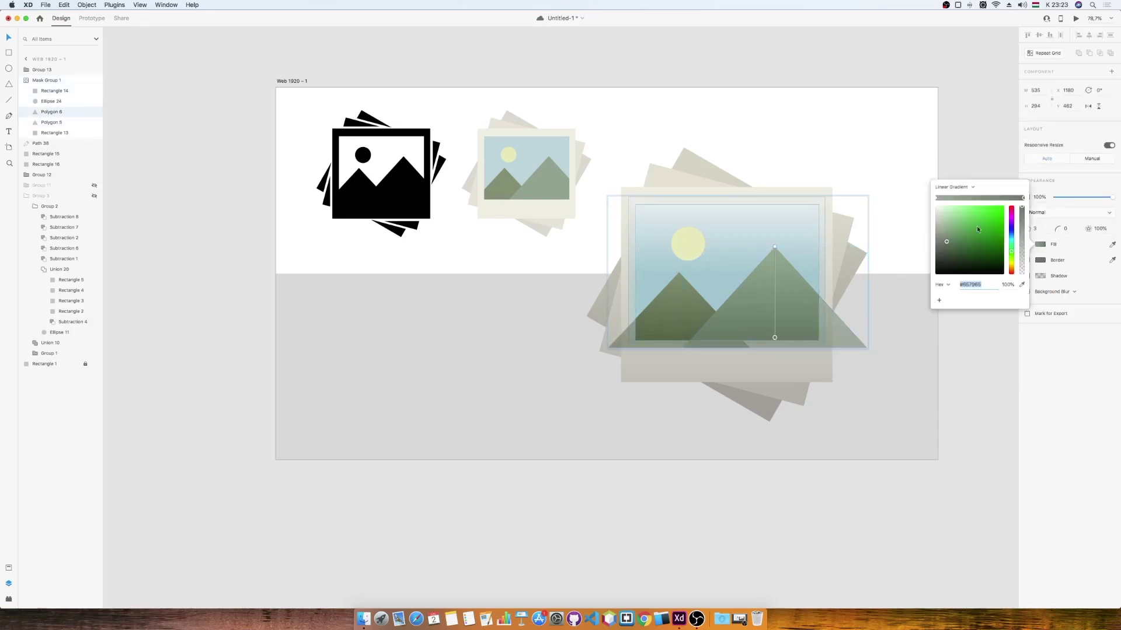
left_click(649, 229)
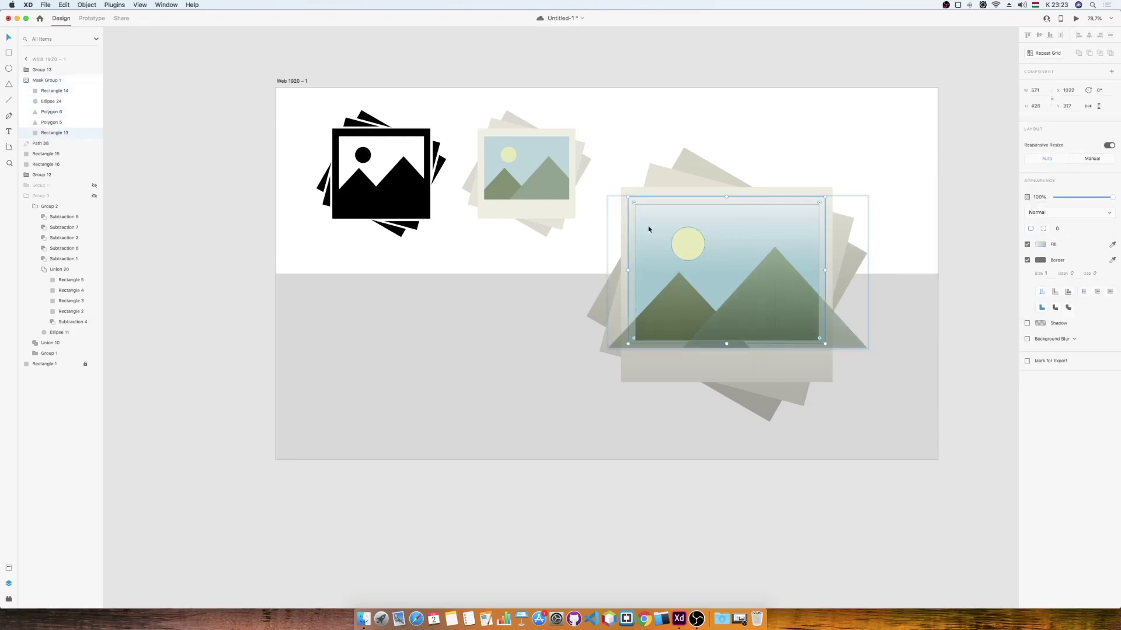
Add a borderless white strip about 745 × 55, rotated 30°, across the masked picture and lower its opacity to about 10%.
mouse_move(583, 261)
left_mouse_down()
mouse_move(841, 280)
mouse_move(784, 342)
left_mouse_up()
key("v")
left_click(1027, 259)
left_click_drag(1112, 196, 1056, 200)
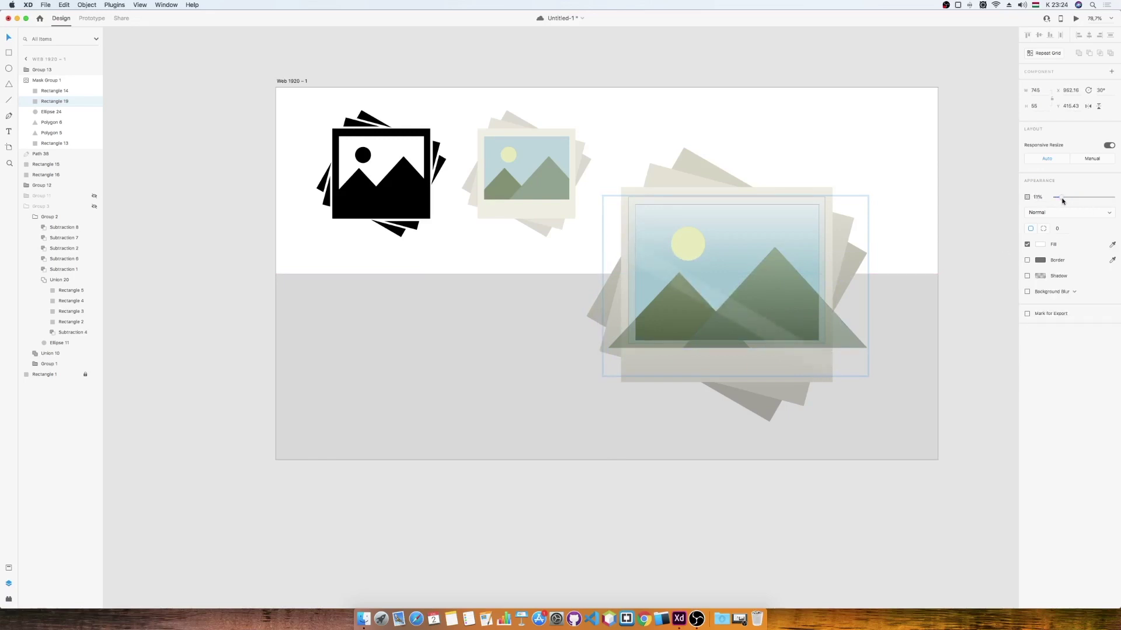
Duplicate the translucent strip three times and spread the copies diagonally across the picture in varying thicknesses as glass reflections.
key("super+d")
left_click_drag(729, 319, 680, 347)
key("super+d")
key("super+d")
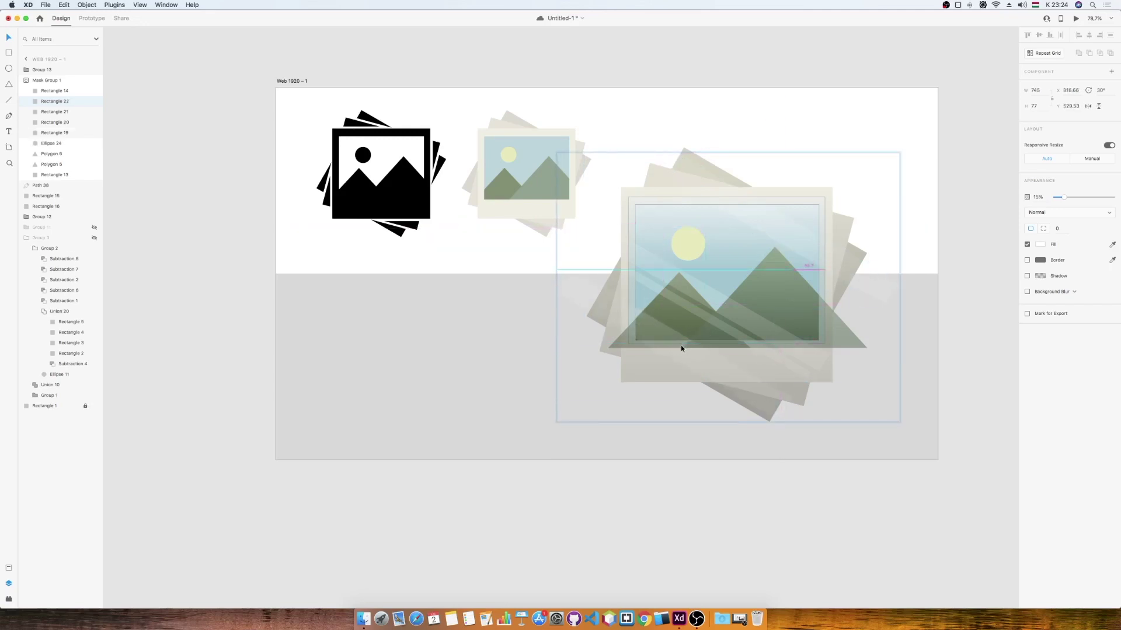
left_click(925, 255)
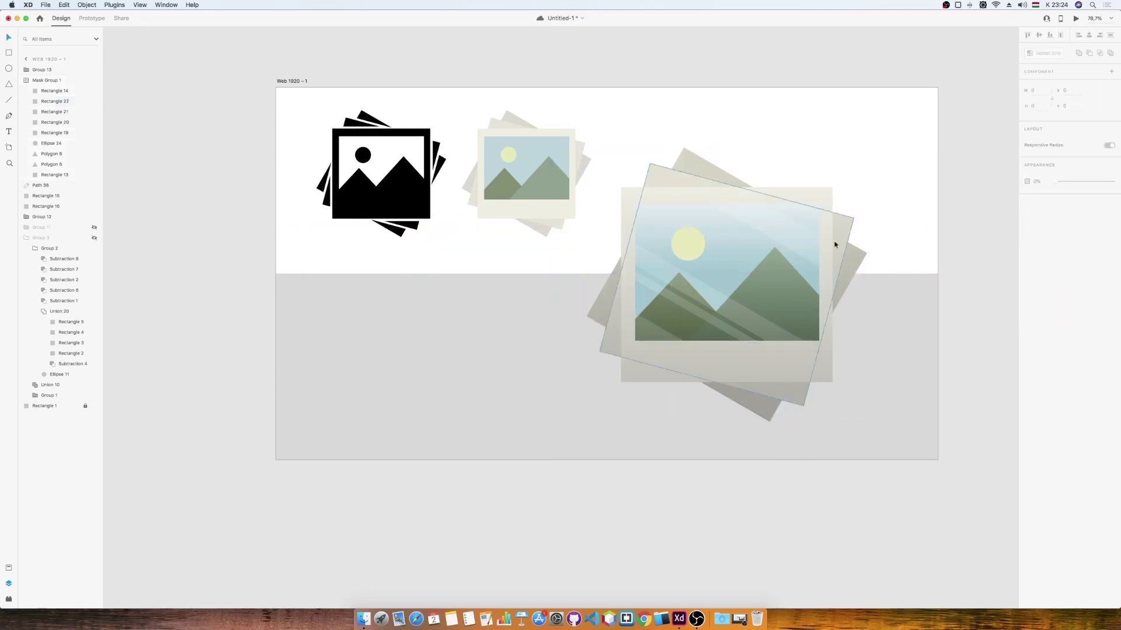
Shift the whole large photo stack slightly up and to the right on the artboard.
left_click_drag(890, 176, 647, 349)
left_click_drag(738, 260, 750, 239)
left_click(943, 205)
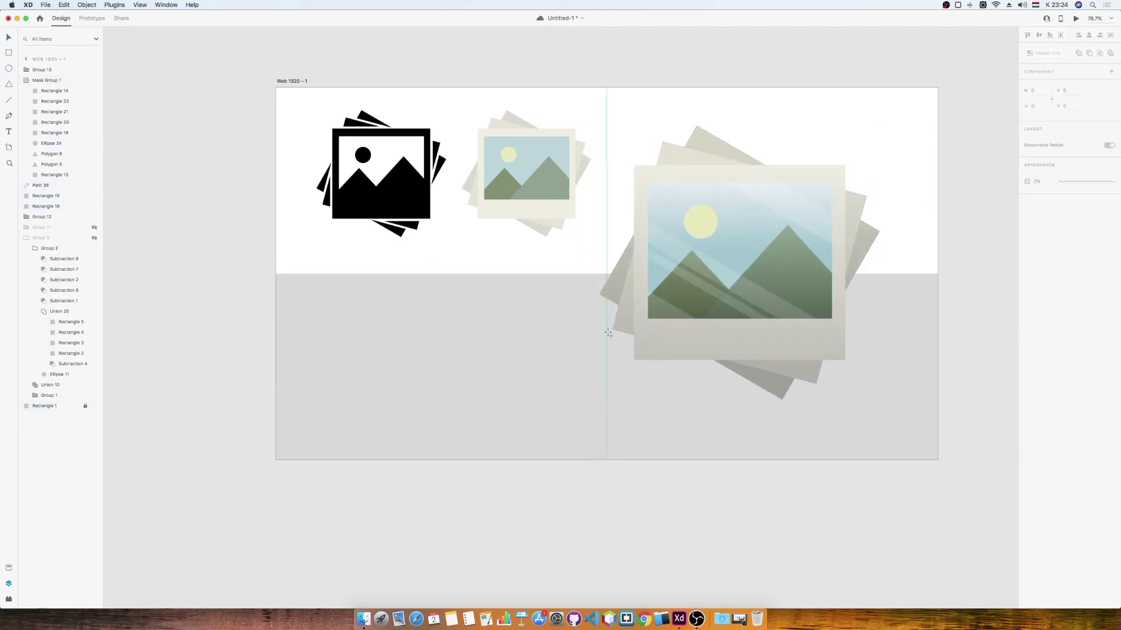
Draw an ellipse about 735 × 175 over the stack's base with a radial gradient from dark sampled olive at the centre to a transparent edge.
left_click_drag(608, 333, 862, 393)
left_click(1044, 242)
left_click(959, 203)
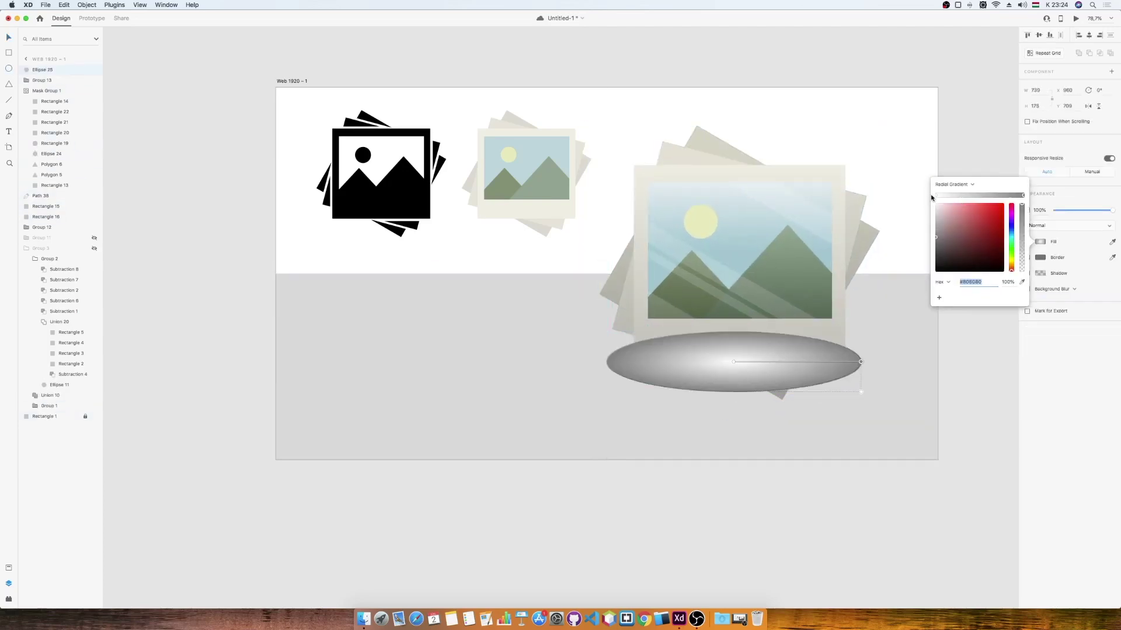
left_click(1022, 283)
left_click(864, 256)
left_click(995, 262)
left_click(1023, 195)
left_click(1022, 282)
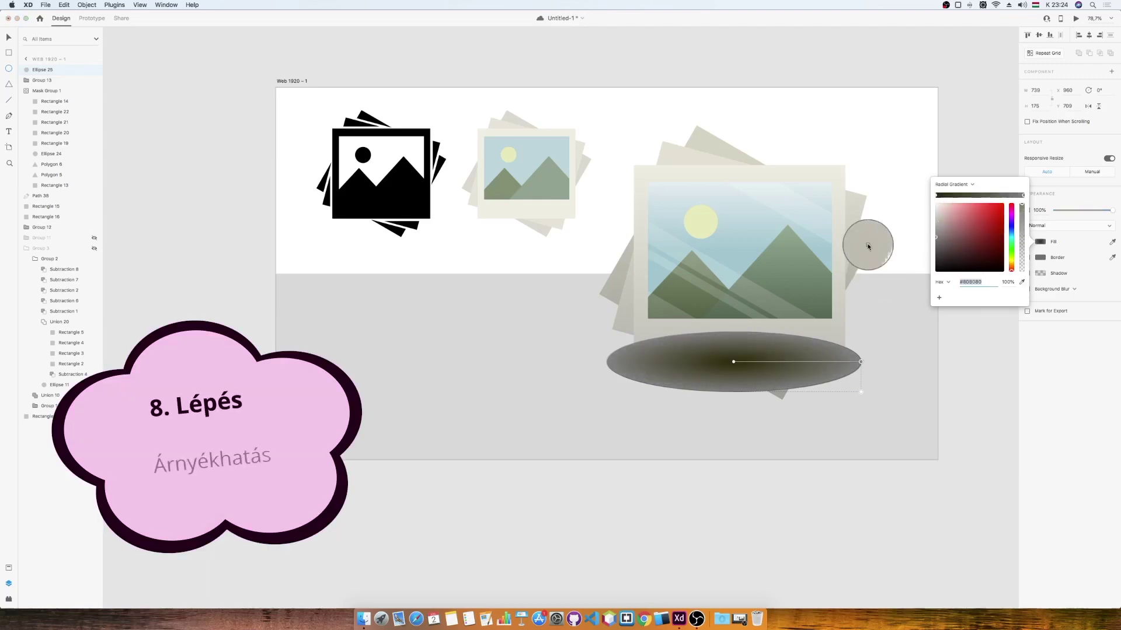
left_click(868, 245)
left_click(994, 262)
left_click_drag(1022, 205, 1023, 282)
left_click(1028, 244)
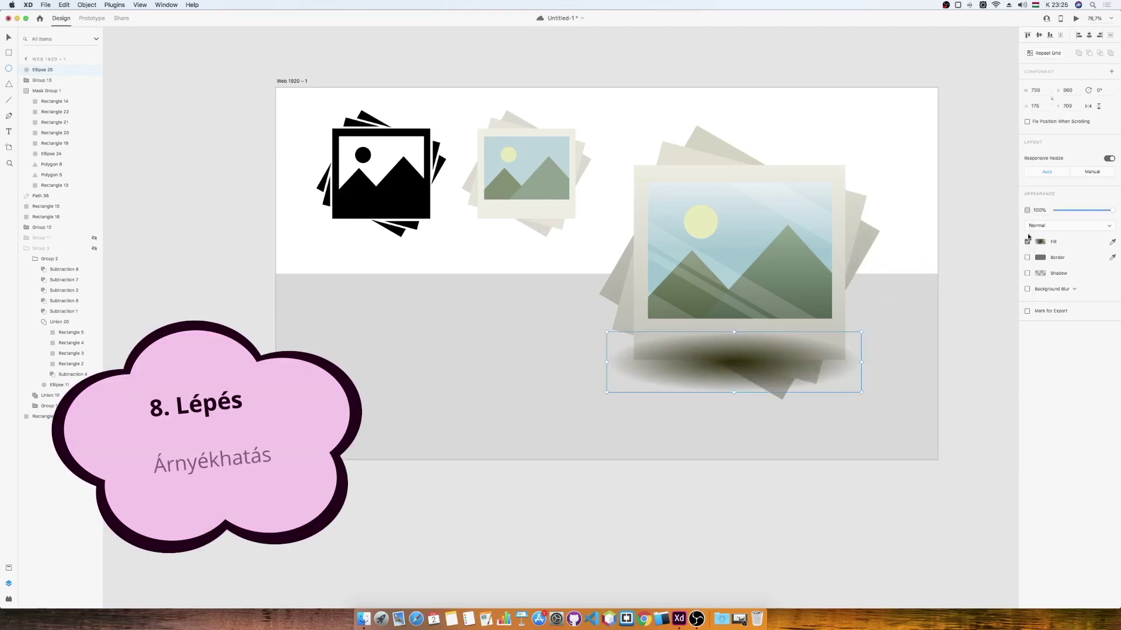
Flatten the shadow ellipse beneath the stack, send it to the back and reduce its opacity to about 23%.
left_click_drag(725, 362, 737, 403)
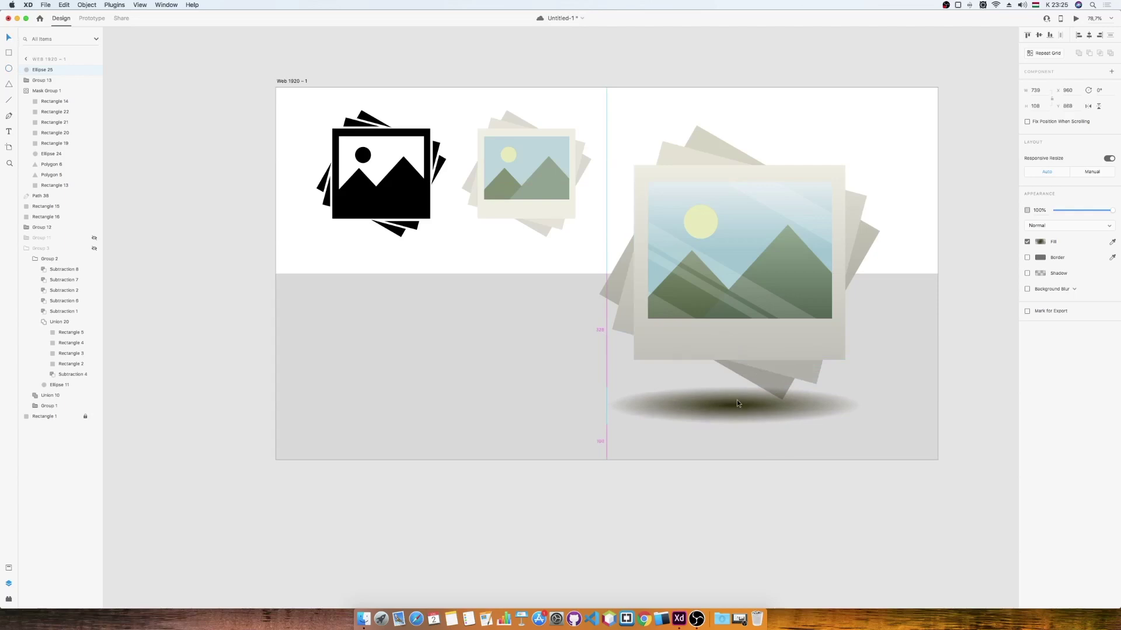
right_click(650, 301)
left_click(689, 440)
left_click_drag(1112, 210, 1065, 213)
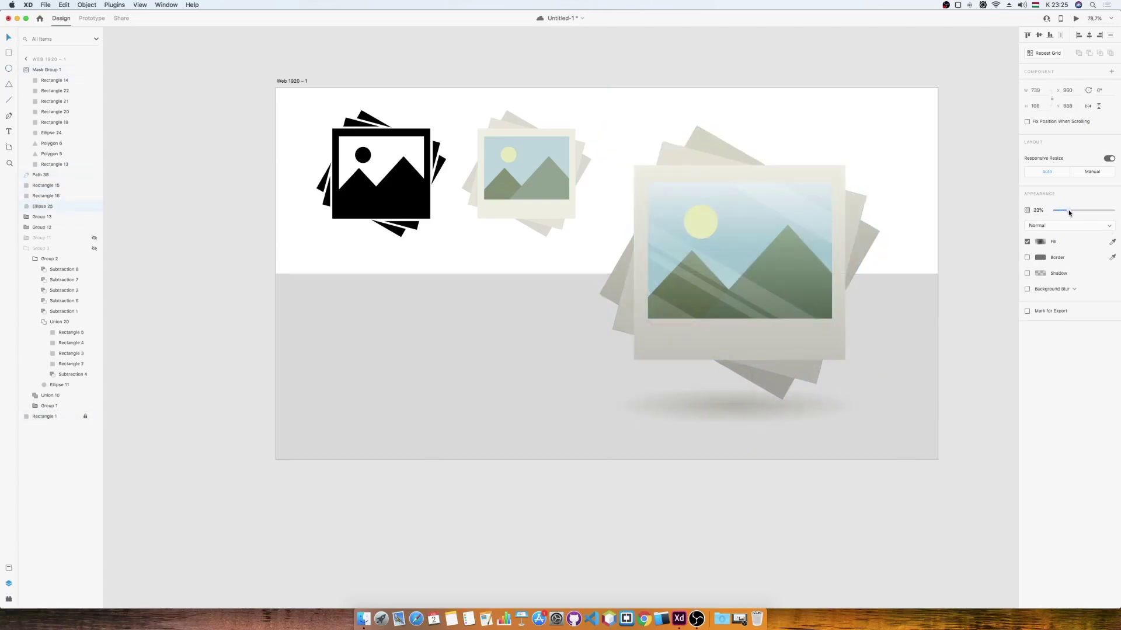
Group the large photo stack with its shadow, scale it to the small icons' size and place it beside the flat coloured one.
left_click_drag(879, 121, 630, 426)
right_click(708, 334)
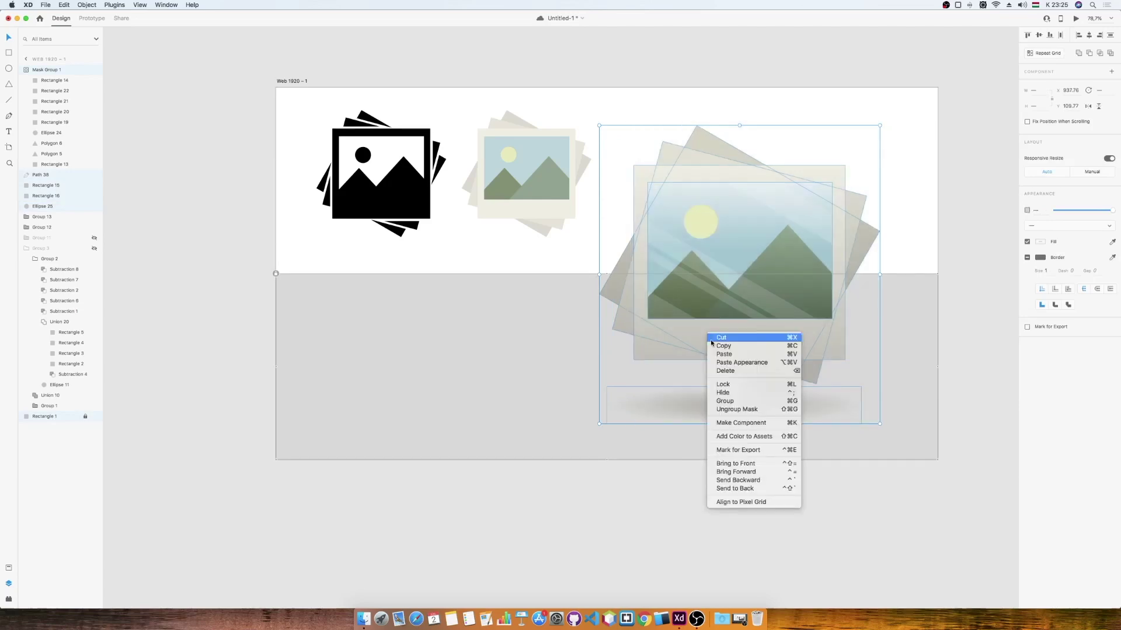
left_click_drag(747, 331, 595, 376)
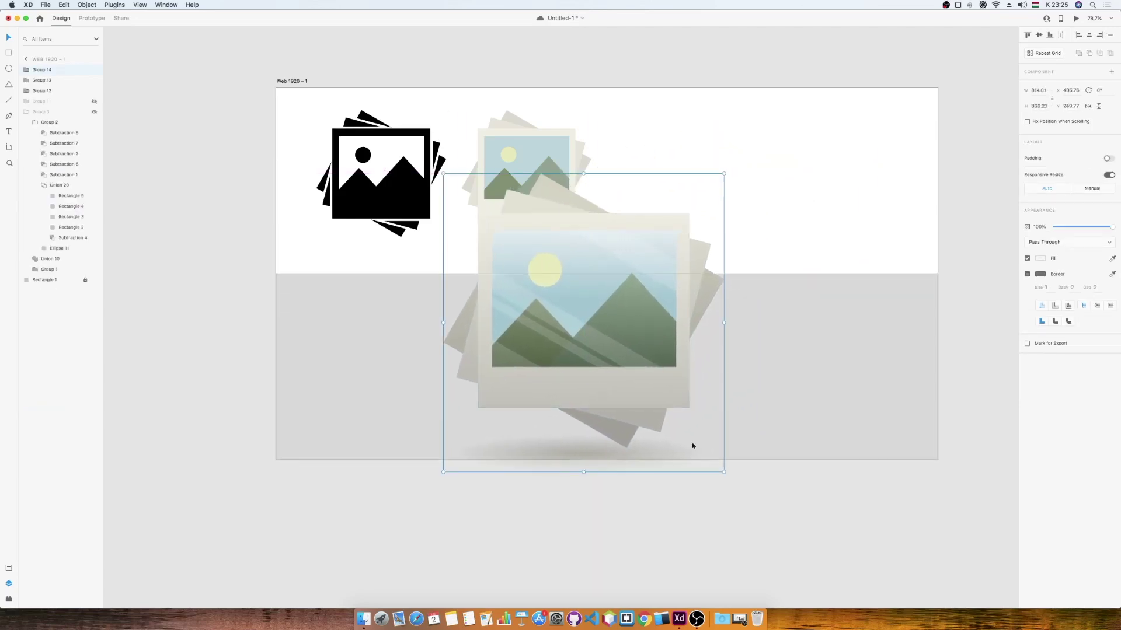
left_click_drag(724, 472, 594, 334)
left_click_drag(442, 333, 462, 311)
left_click_drag(559, 269, 705, 205)
left_click(831, 190)
Group the black, flat and gradient photo icons as one row and move it to the lower part of the artboard.
left_click_drag(806, 137, 331, 235)
right_click(371, 189)
left_click(398, 260)
left_click_drag(706, 171, 757, 353)
Unhide the gear and document icon groups.
left_click(94, 91)
left_click(94, 80)
left_click(84, 80)
left_click(206, 120)
Scale the photo icon row to match the other rows and position it directly beneath the document row.
left_click_drag(779, 152, 438, 254)
left_click(732, 356)
left_click_drag(800, 309, 712, 337)
left_click_drag(671, 374, 583, 358)
Select all three icon rows and move them together toward the artboard's horizontal centre.
key("super+a")
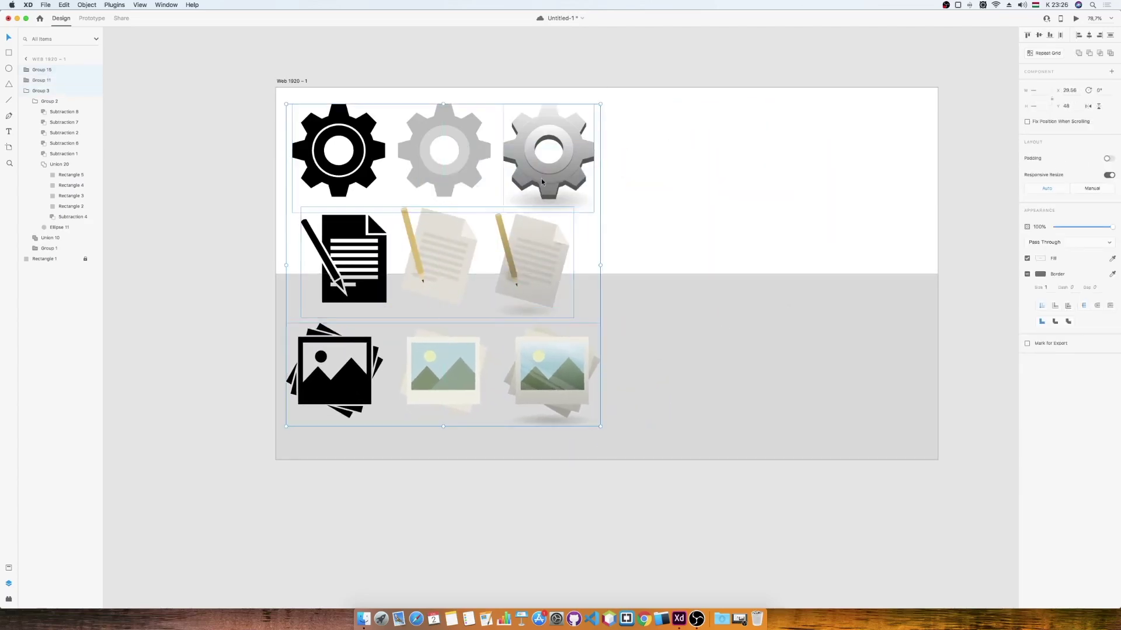
left_click_drag(541, 177, 684, 188)
left_click(810, 190)
scroll(810, 191, "up", 5)
scroll(810, 190, "down", 1)
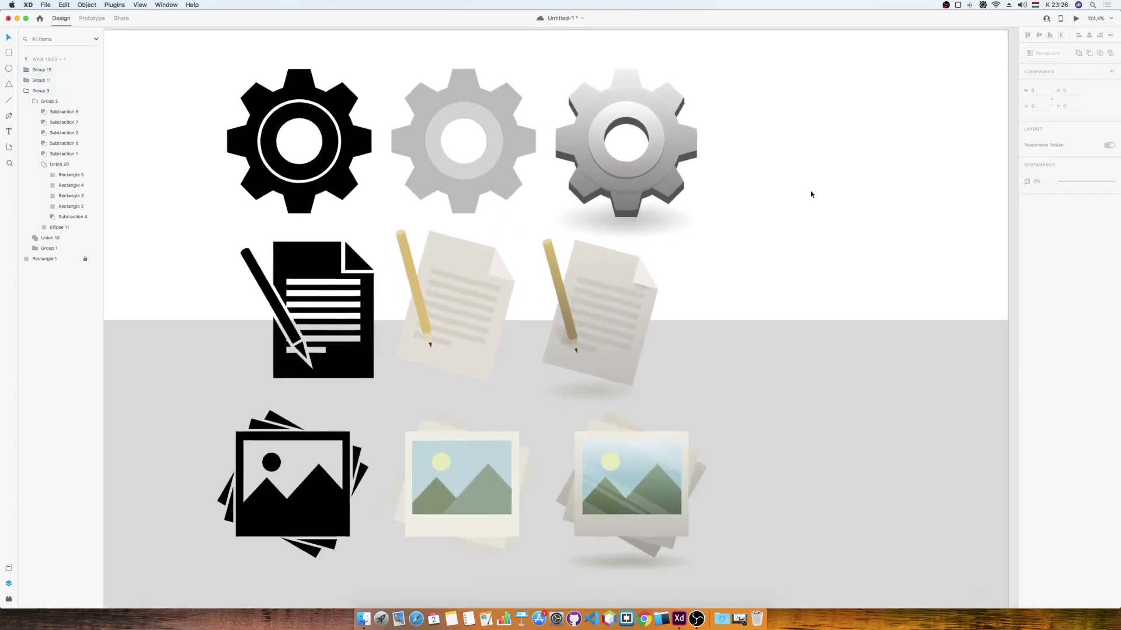
scroll(801, 199, "right", 1)
scroll(801, 201, "left", 3)
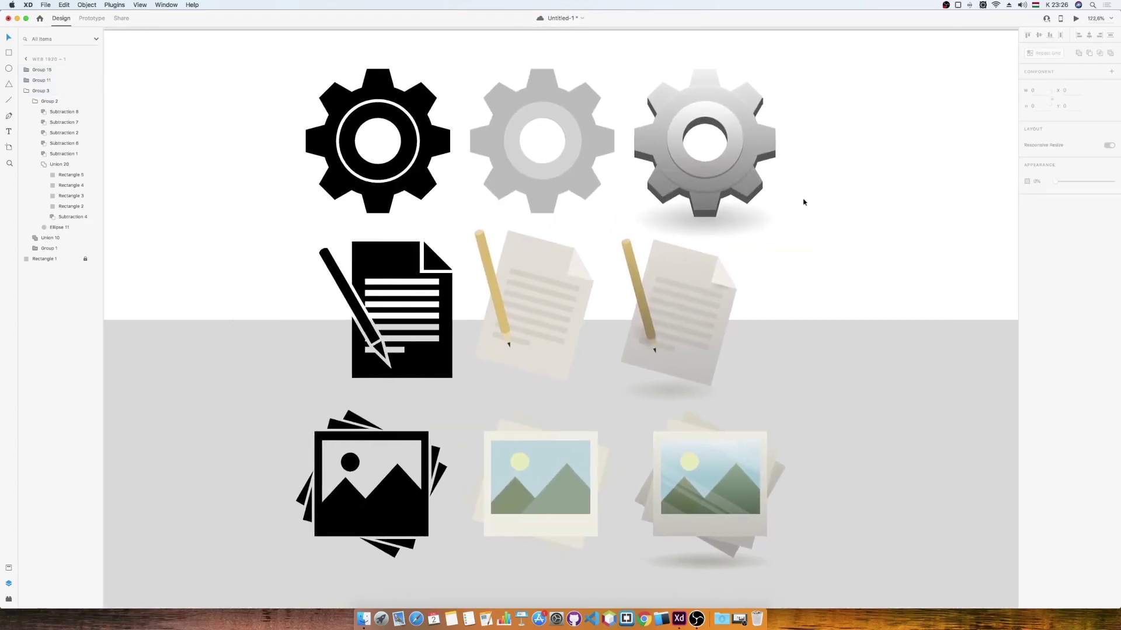
scroll(803, 201, "left", 1)
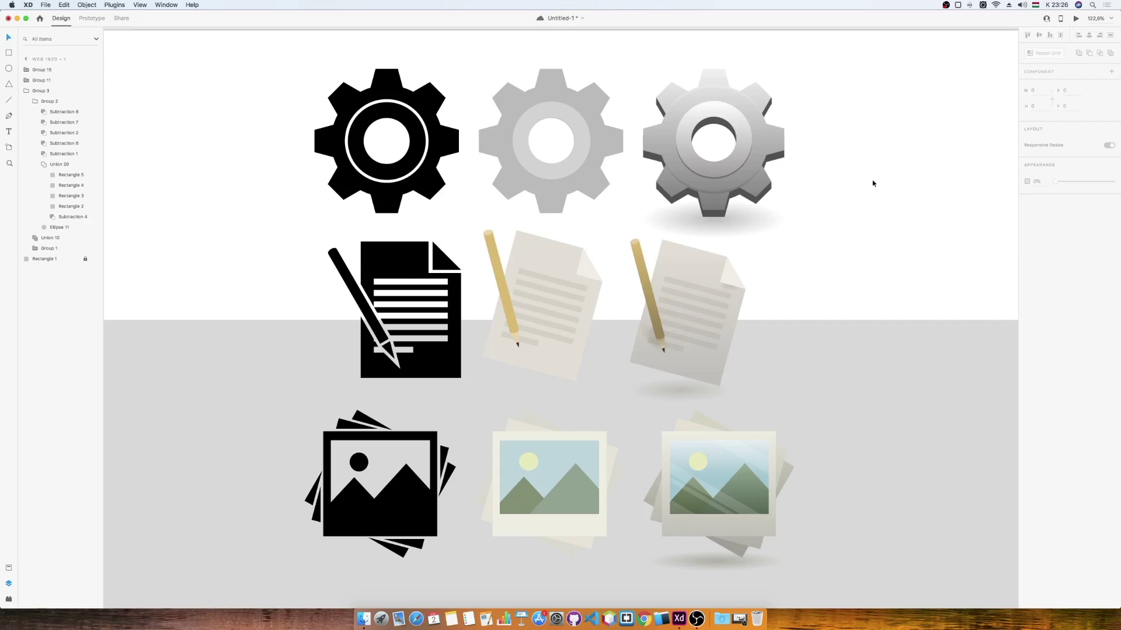